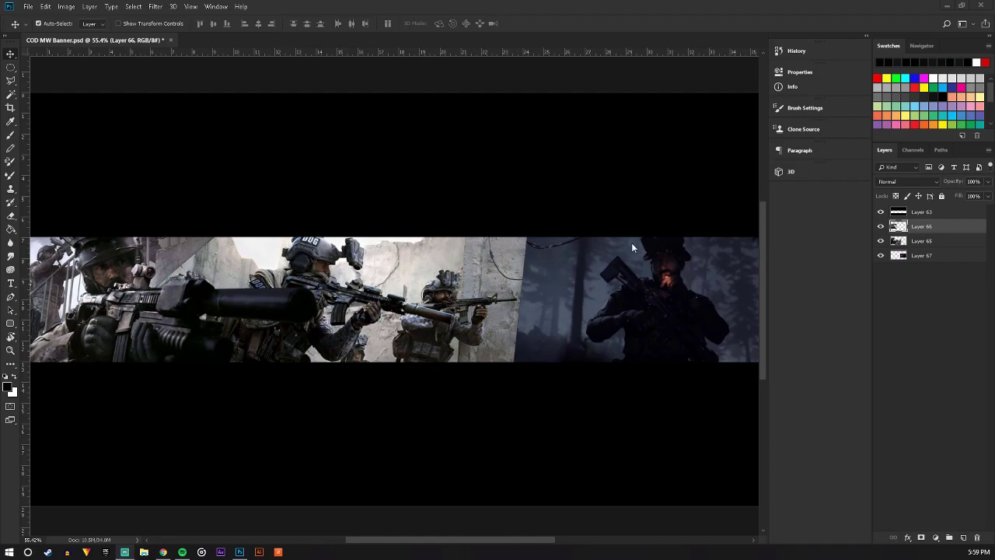
# Check the photo layers' visibility, leaving Layer 65 hidden so the silencer shows alone
pyautogui.scroll(-3, 542, 238)
pyautogui.scroll(2, 543, 238)
pyautogui.scroll(1, 533, 250)
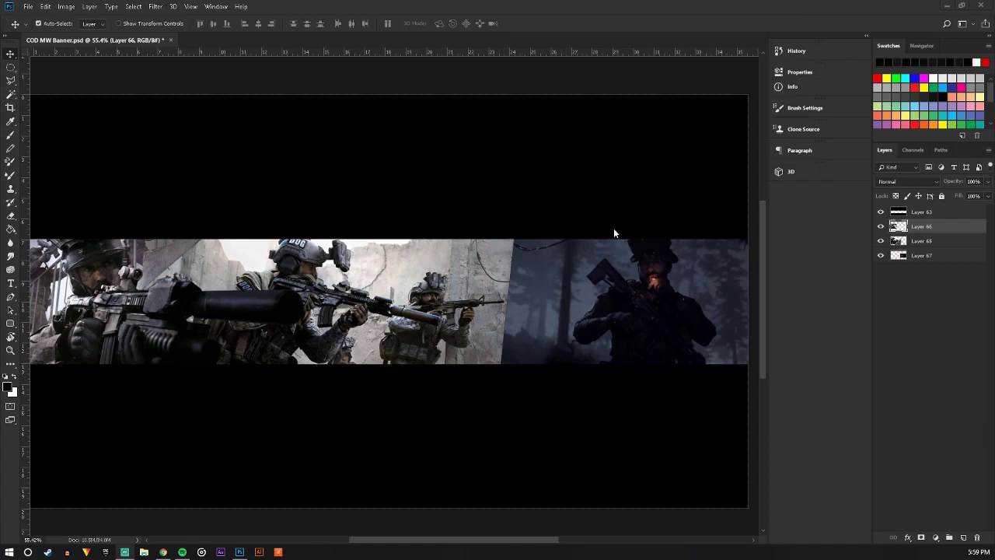
pyautogui.scroll(-1, 404, 233)
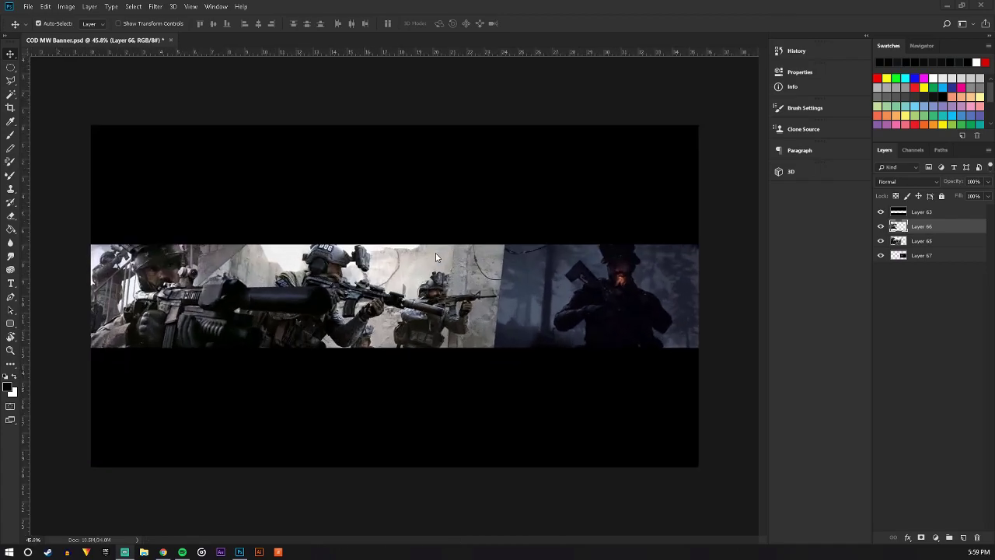
pyautogui.click(881, 241)
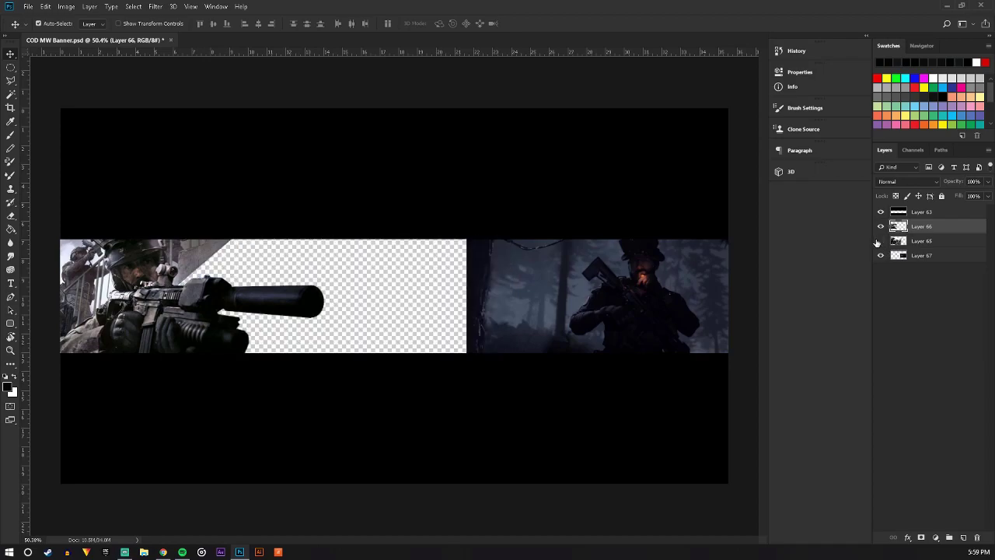
pyautogui.click(881, 226)
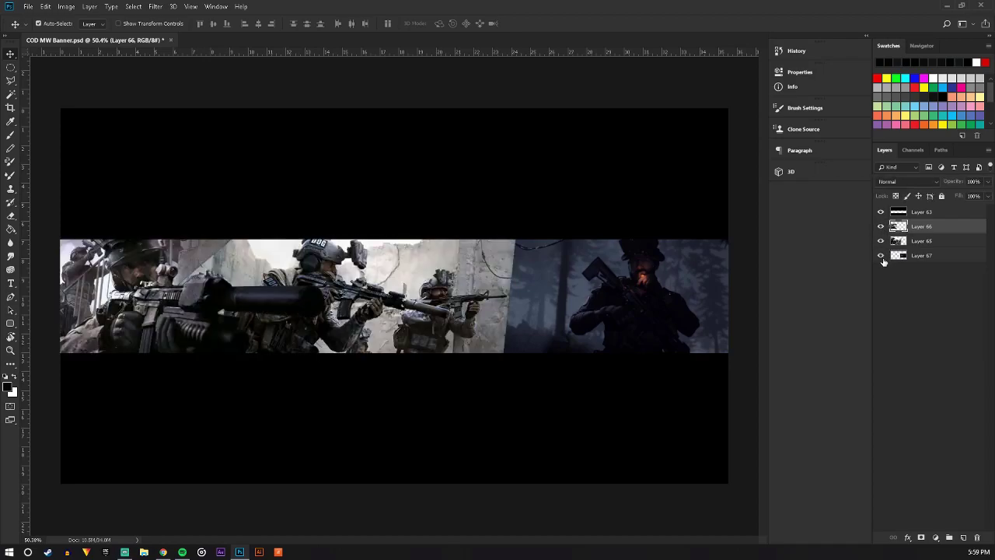
pyautogui.click(880, 255)
pyautogui.click(881, 241)
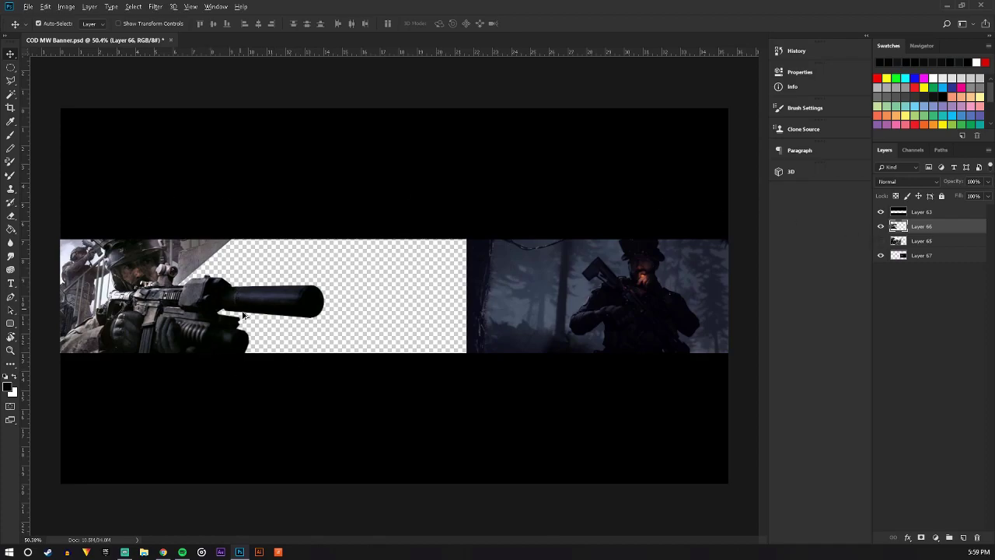
pyautogui.scroll(3, 249, 316)
pyautogui.scroll(3, 264, 319)
pyautogui.scroll(1, 560, 337)
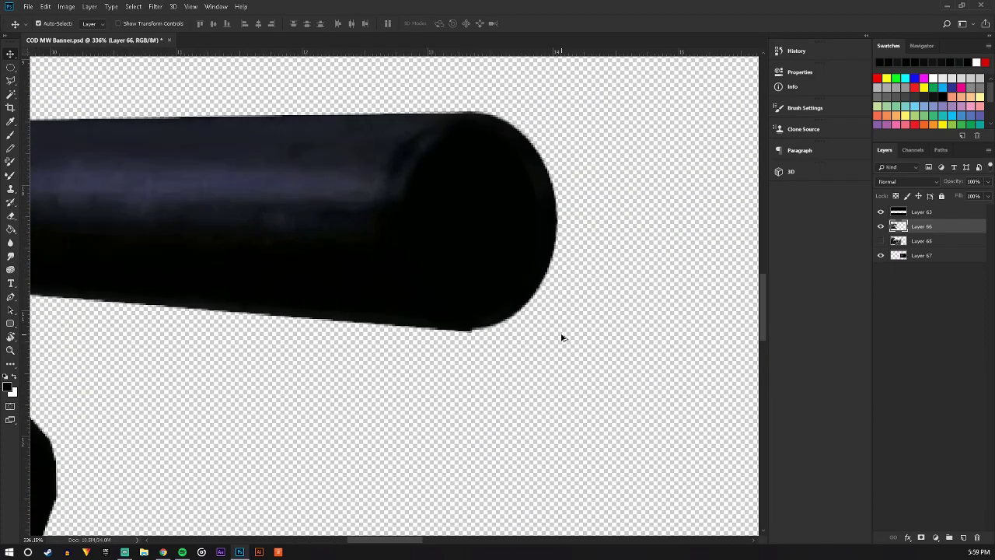
pyautogui.scroll(1, 561, 338)
# Erase stray pixels along the silencer's bottom edge on Layer 66 with a 7 px eraser
pyautogui.click(12, 216)
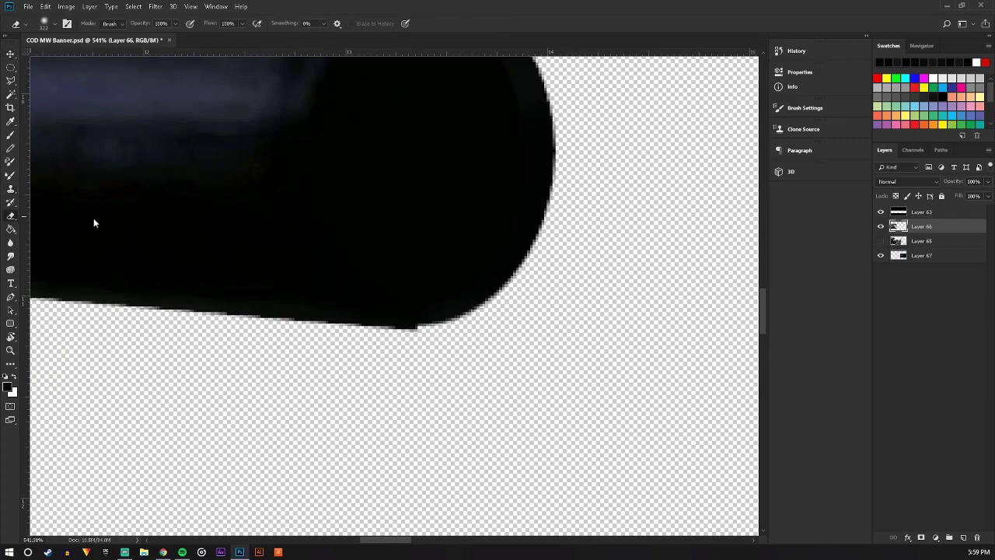
pyautogui.click(53, 25)
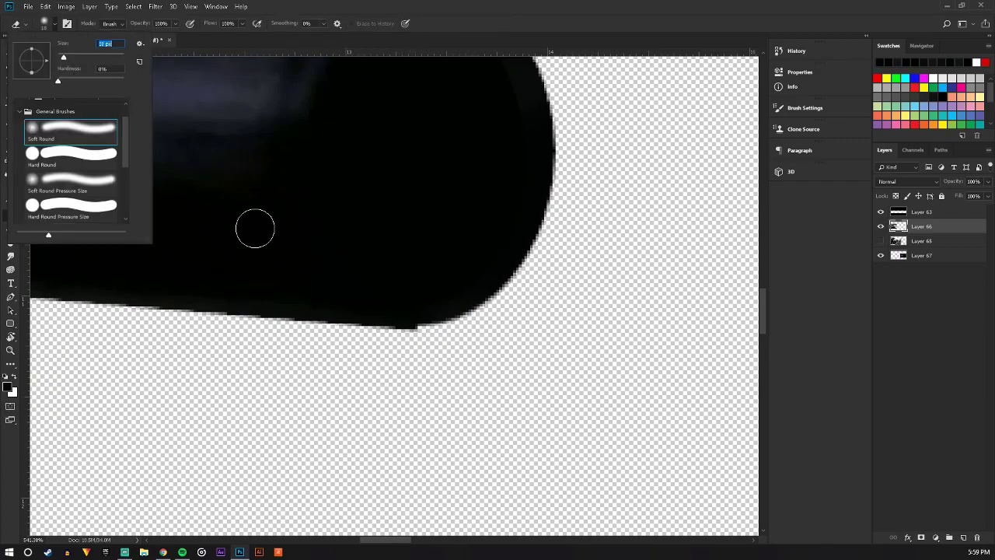
pyautogui.press('Down')
pyautogui.press('Down')
pyautogui.press('Down')
pyautogui.press('Down')
pyautogui.press('Down')
pyautogui.press('Down')
pyautogui.press('Down')
pyautogui.press('Down')
pyautogui.press('Down')
pyautogui.press('Return')
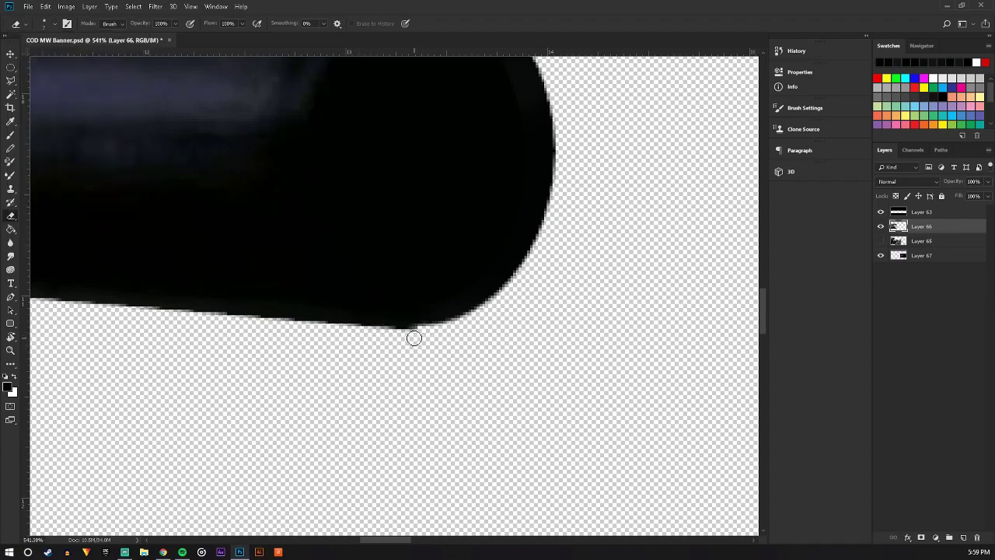
pyautogui.moveTo(413, 335); pyautogui.dragTo(386, 338)
# Save COD MW Banner.psd and fit the whole banner in view
pyautogui.click(10, 53)
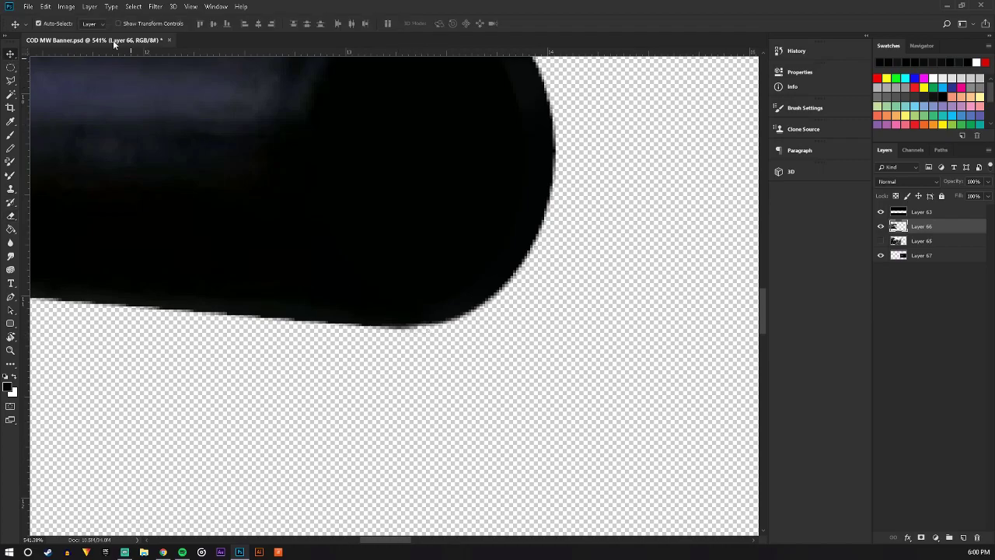
pyautogui.click(30, 7)
pyautogui.click(284, 207)
pyautogui.scroll(-5, 410, 237)
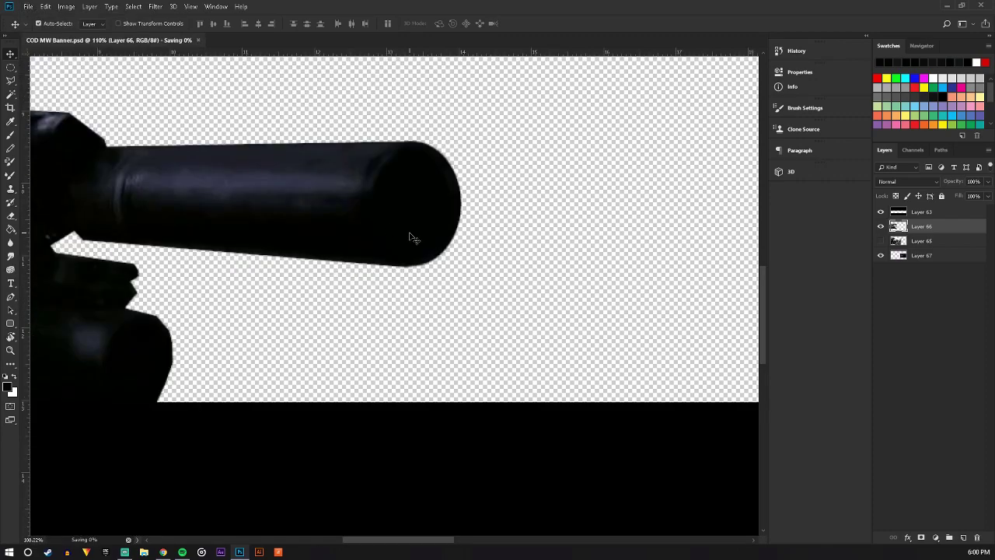
pyautogui.hotkey('ctrl', '0')
pyautogui.hotkey('ctrl', 's')
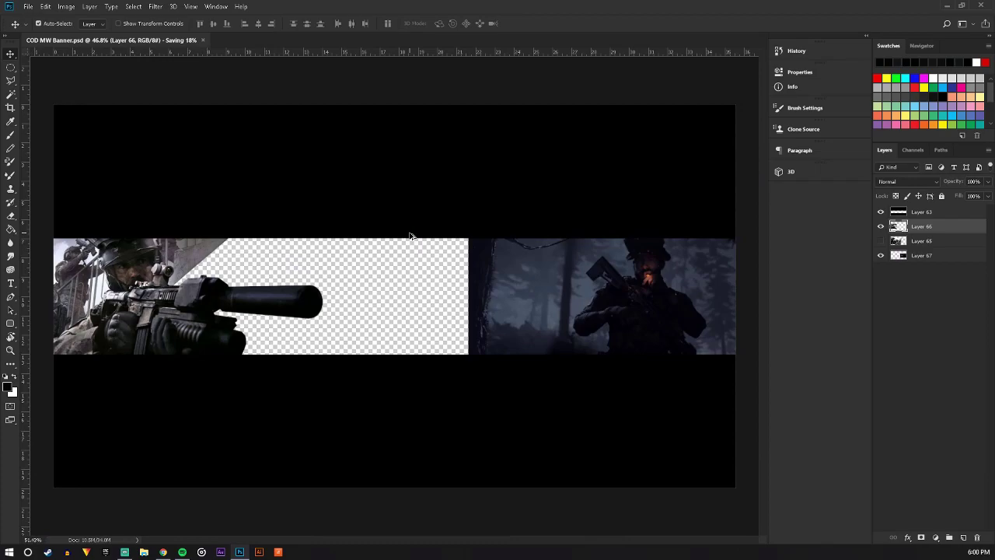
pyautogui.scroll(-1, 410, 236)
pyautogui.scroll(1, 411, 236)
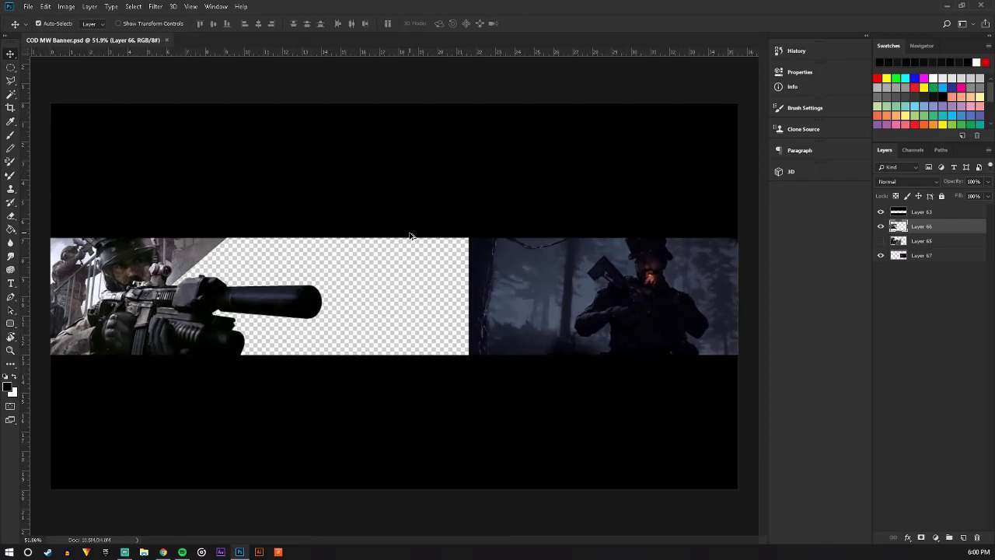
# Show Layer 65 again and confirm Canvas Size reads 2560 × 1440 pixels without changes
pyautogui.click(881, 240)
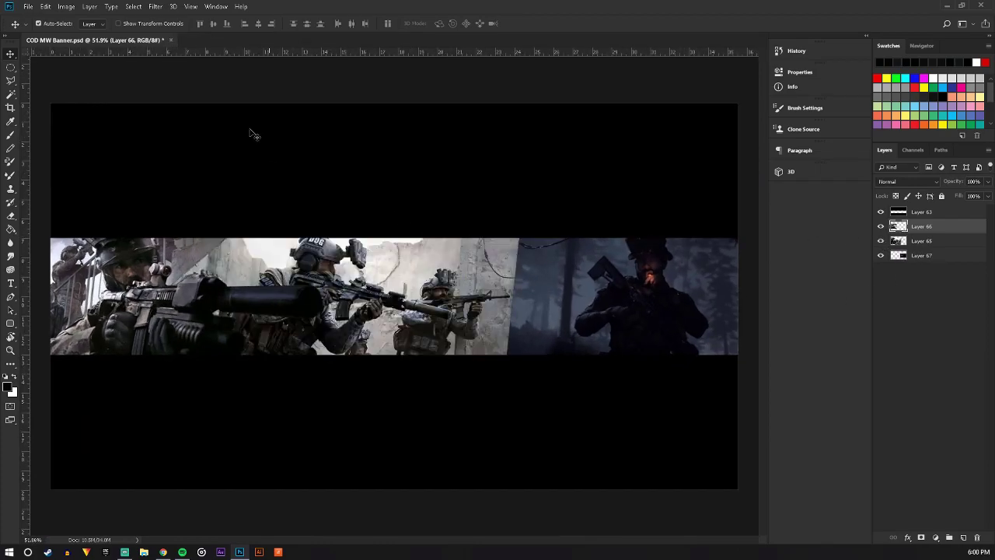
pyautogui.click(64, 7)
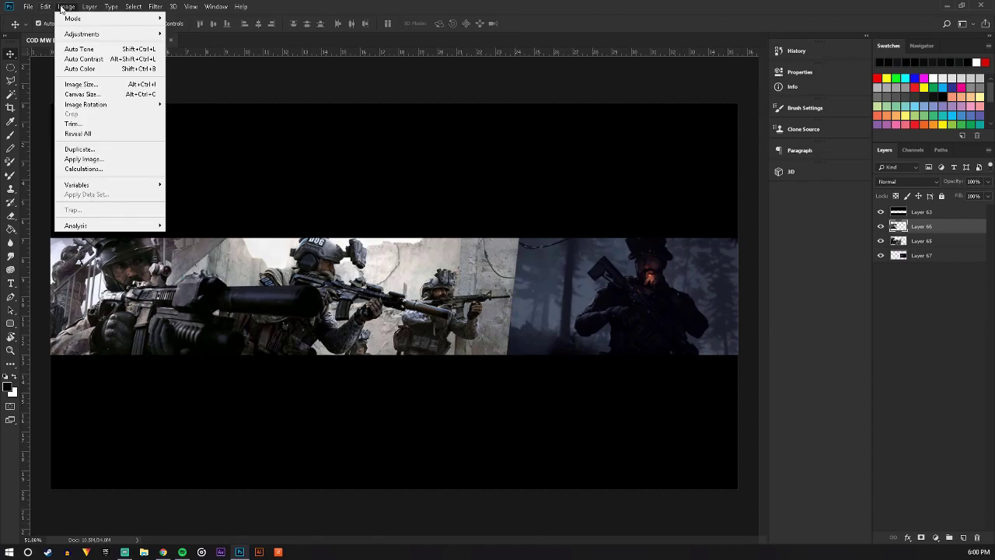
pyautogui.click(100, 94)
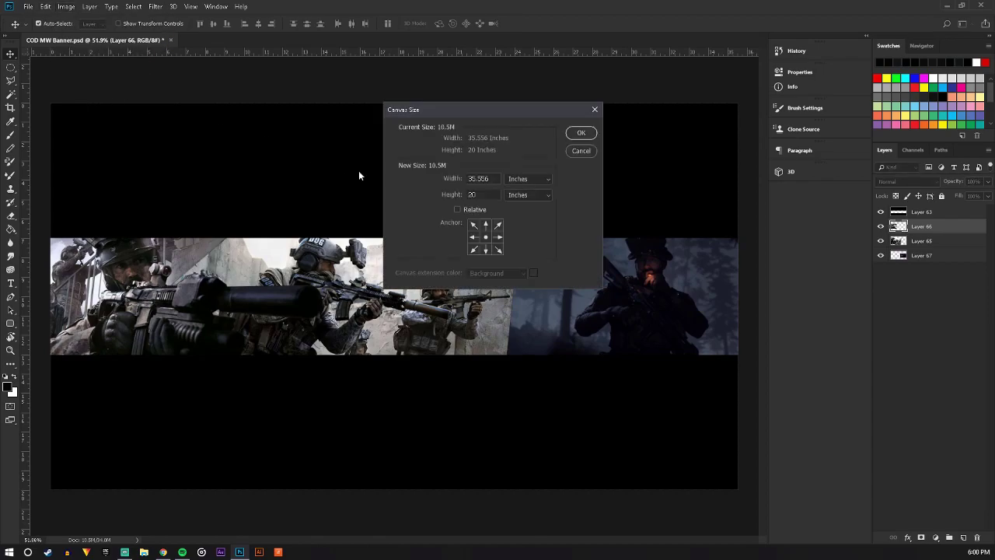
pyautogui.click(529, 182)
pyautogui.click(522, 200)
pyautogui.moveTo(499, 112); pyautogui.dragTo(478, 140)
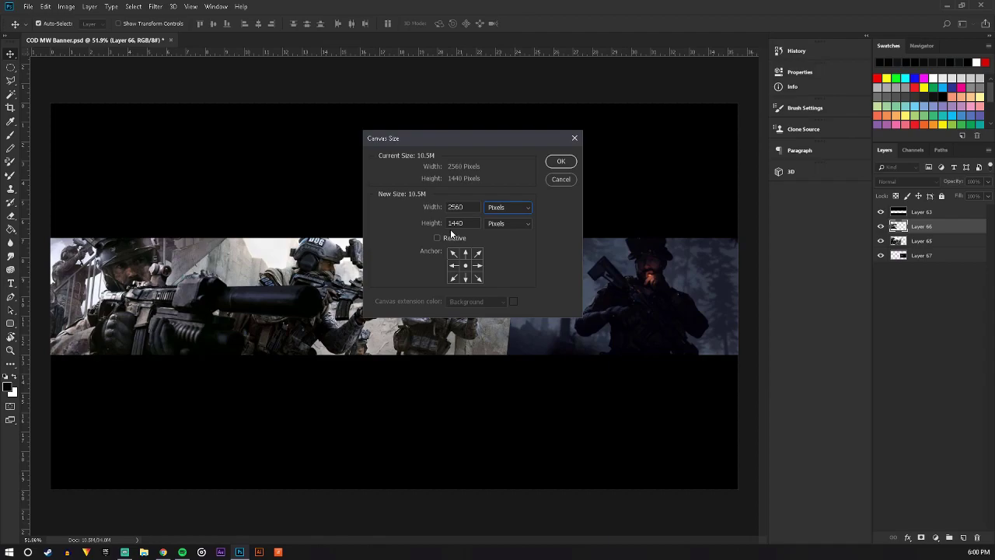
pyautogui.click(560, 161)
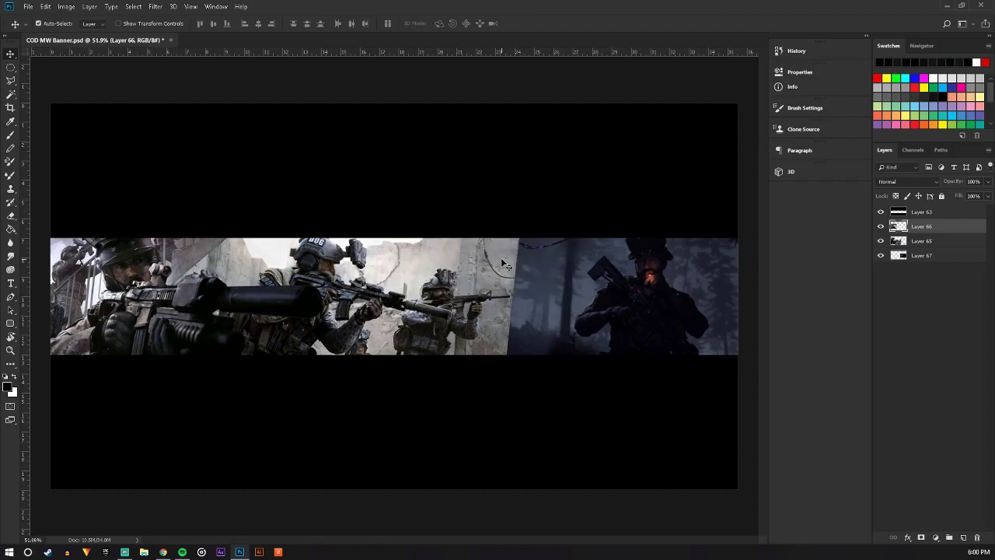
# Switch to the Chrome window with Google Images results for call of duty modern warfare
pyautogui.scroll(-2, 503, 260)
pyautogui.scroll(2, 500, 257)
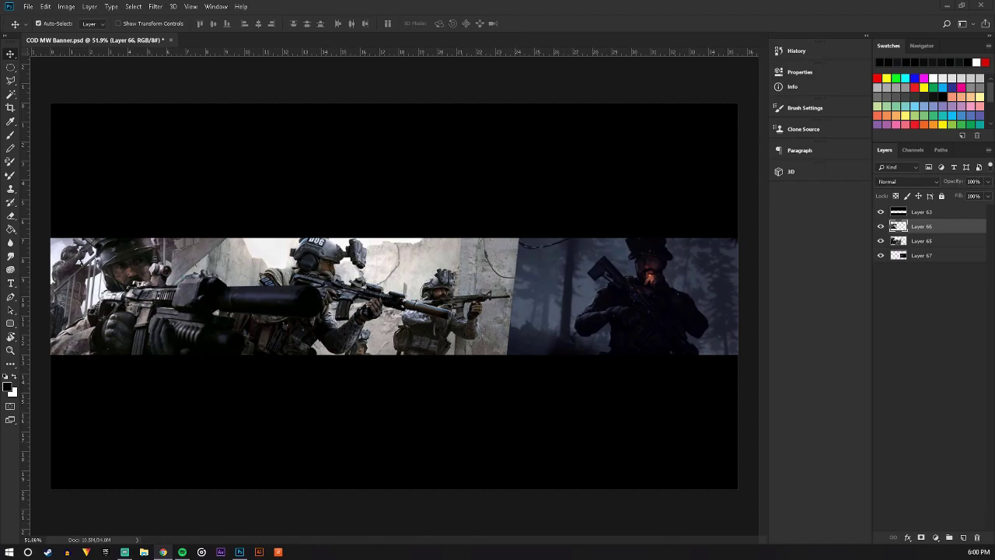
pyautogui.moveTo(403, 3); pyautogui.dragTo(400, 2)
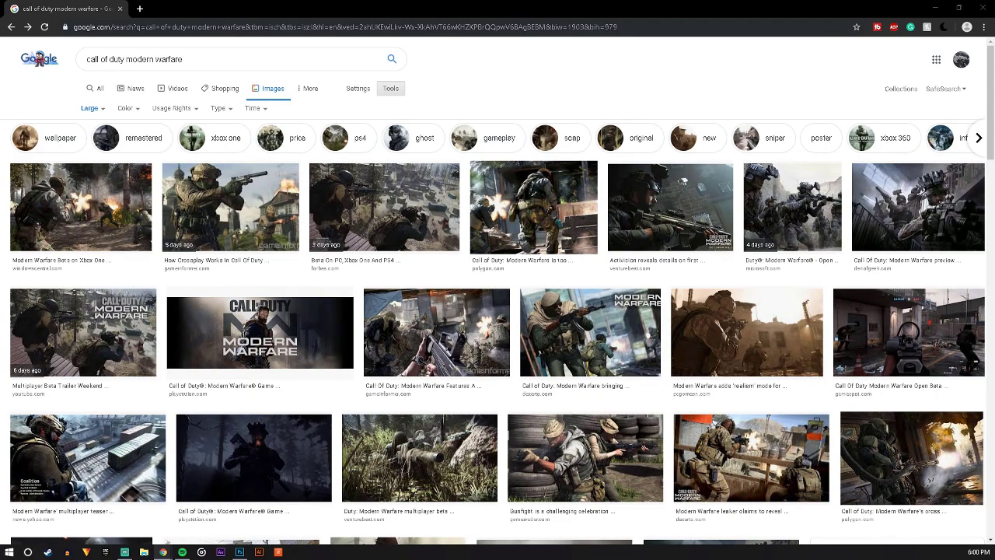
# Scroll through the image results, then close Chrome to return to Photoshop
pyautogui.scroll(-1, 490, 194)
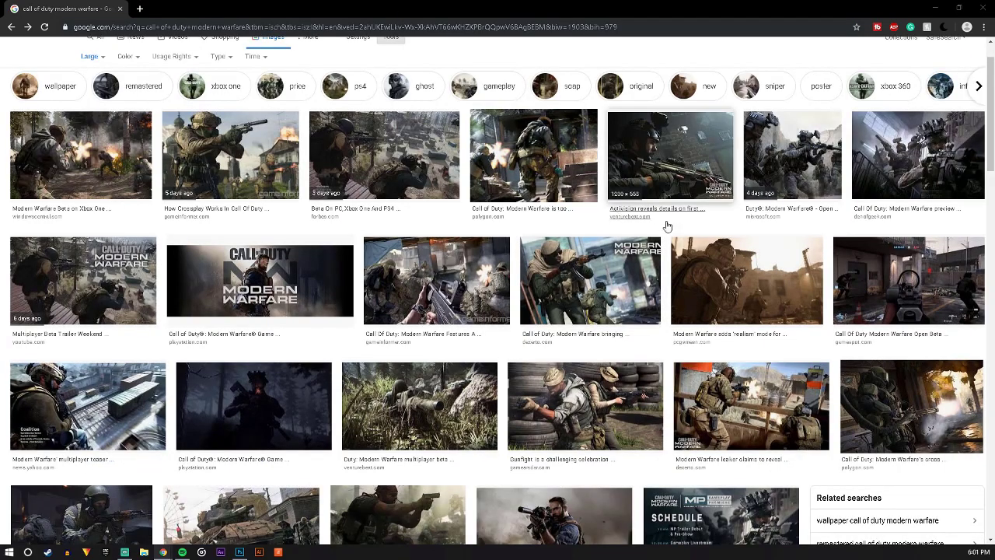
pyautogui.scroll(-5, 660, 233)
pyautogui.scroll(2, 634, 274)
pyautogui.scroll(4, 633, 274)
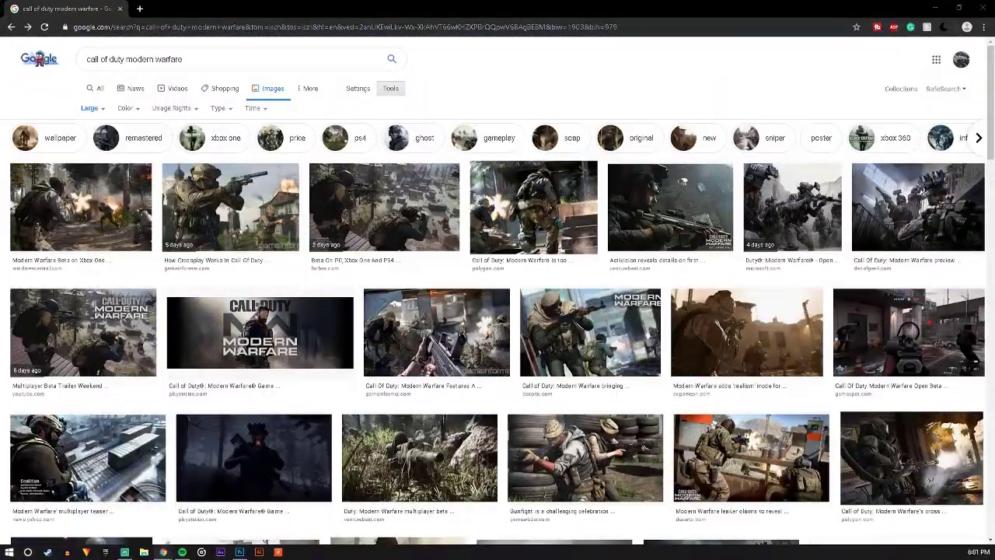
pyautogui.click(120, 8)
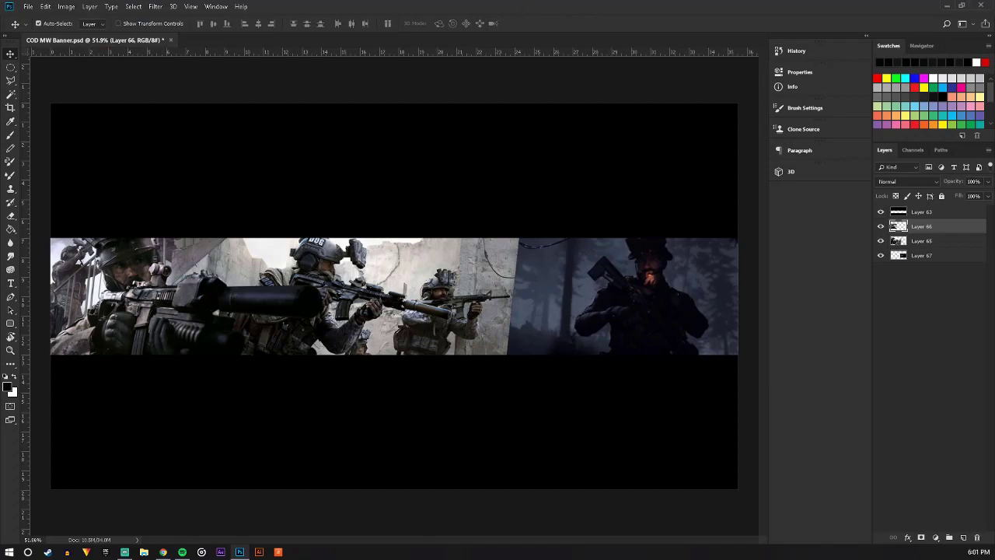
# Set up the brush size and add a new empty Layer 68 above Layer 67
pyautogui.press('alt')
pyautogui.scroll(-2, 402, 240)
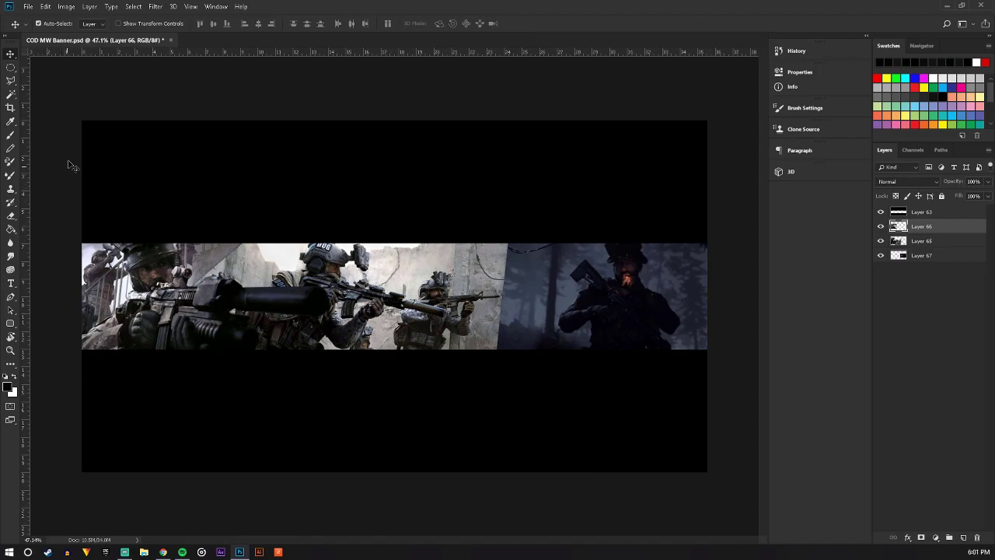
pyautogui.click(10, 80)
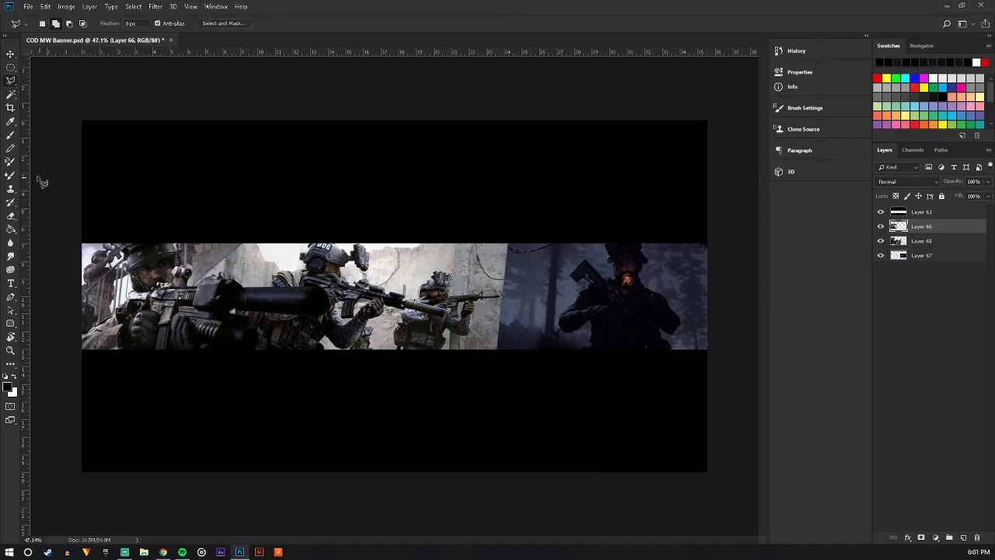
pyautogui.click(10, 135)
pyautogui.click(54, 24)
pyautogui.click(99, 58)
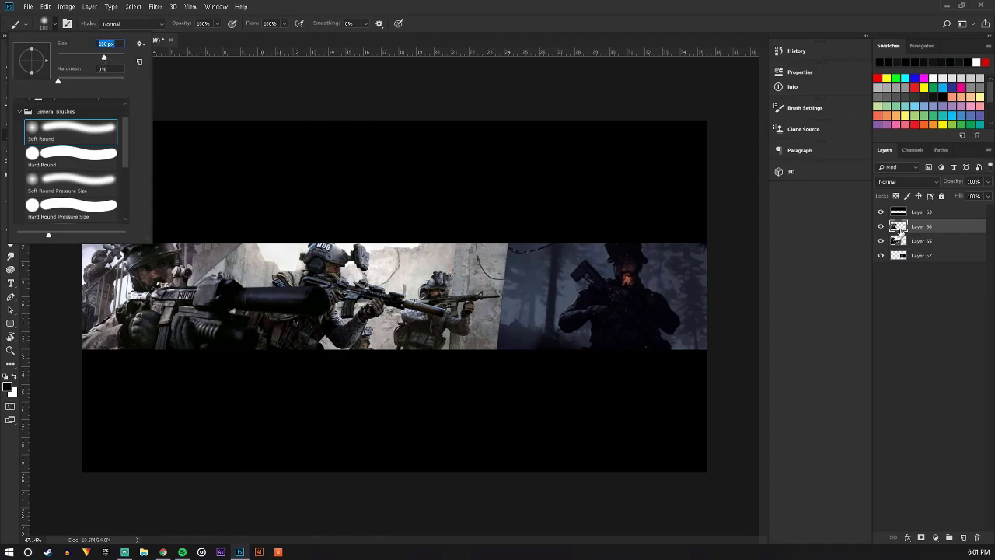
pyautogui.press('Return')
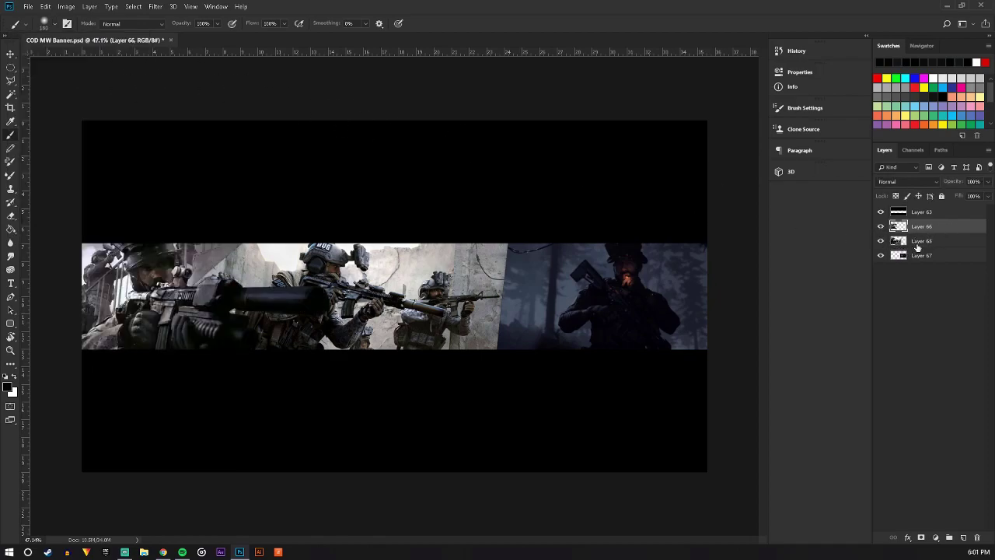
pyautogui.click(921, 245)
pyautogui.click(941, 259)
pyautogui.click(964, 537)
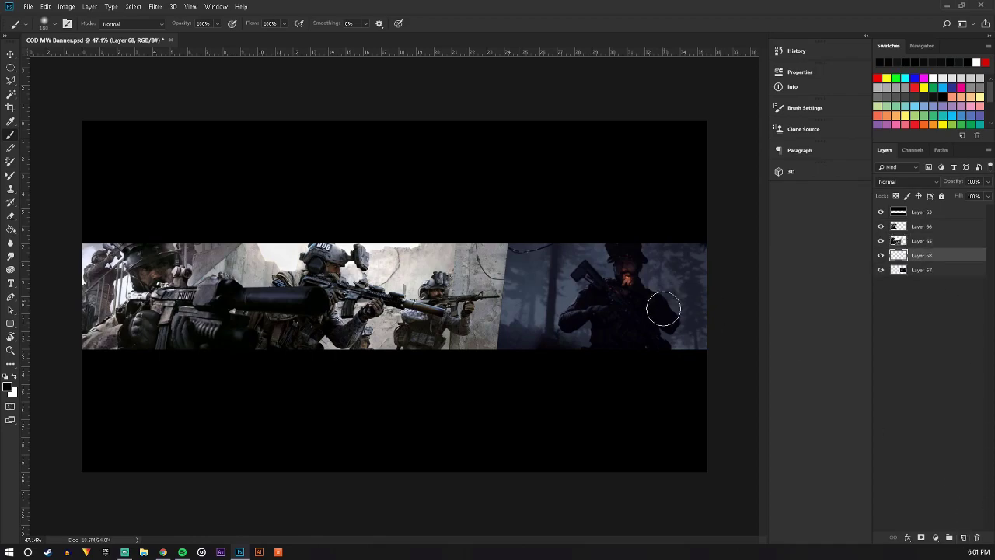
pyautogui.scroll(5, 638, 346)
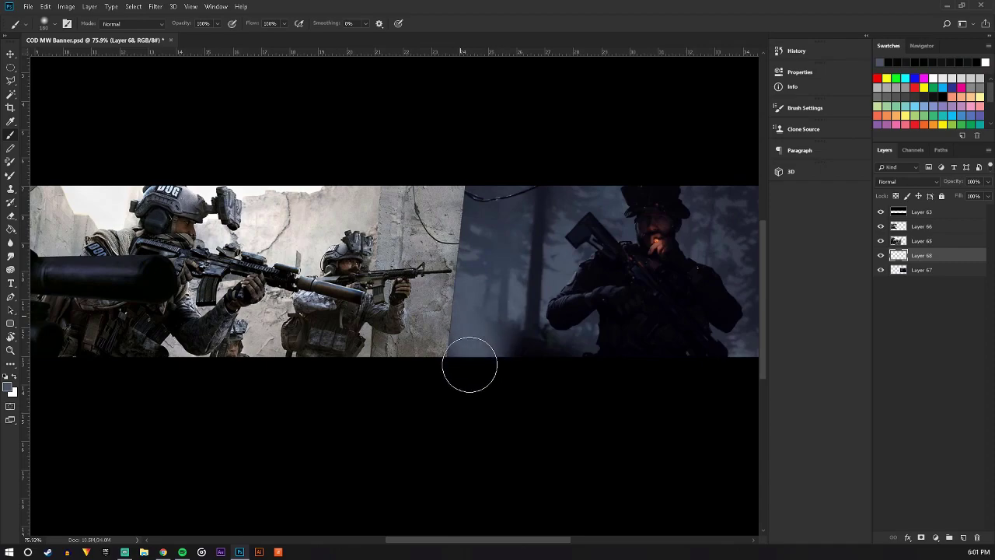
# Move Layer 68 above Layer 65, clip it, and paint blue-grey over the wall near the seam
pyautogui.moveTo(468, 360); pyautogui.dragTo(456, 223)
pyautogui.hotkey('ctrl', 'z')
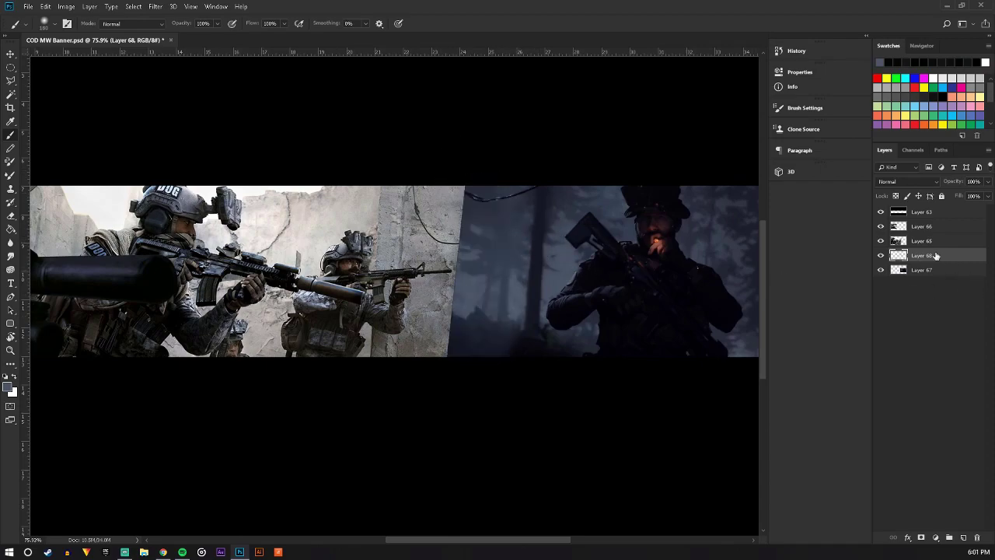
pyautogui.moveTo(933, 256); pyautogui.dragTo(928, 235)
pyautogui.keyDown('alt'); pyautogui.click(925, 248); pyautogui.keyUp('alt')
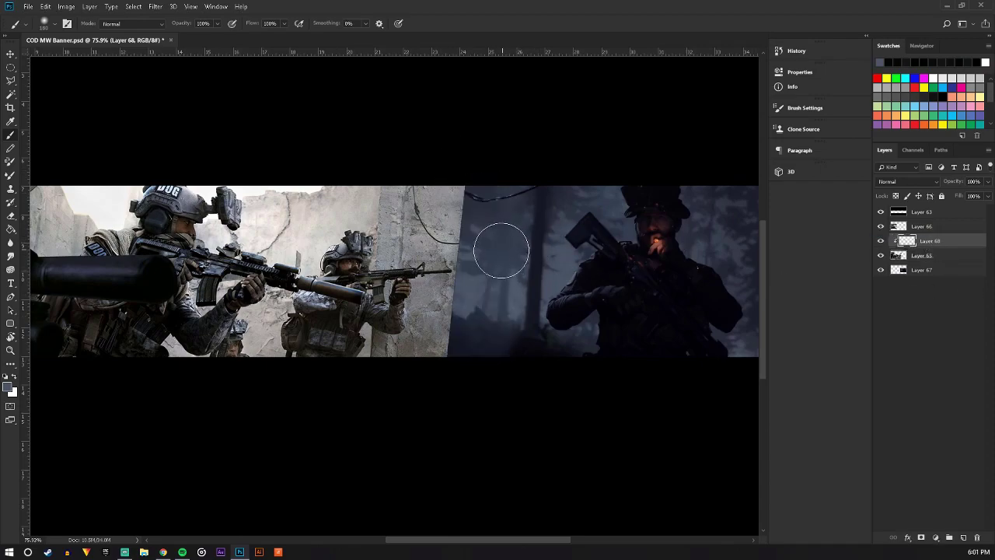
pyautogui.moveTo(466, 342)
pyautogui.mouseDown()
pyautogui.moveTo(461, 213)
pyautogui.moveTo(391, 174)
pyautogui.mouseUp()
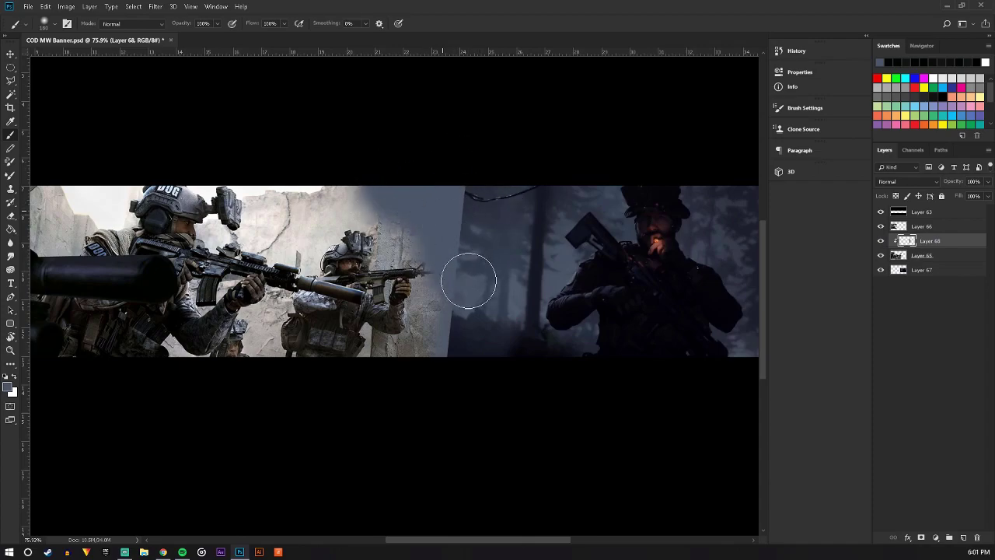
pyautogui.moveTo(439, 330); pyautogui.dragTo(415, 355)
# Set Layer 68's blend mode to Color
pyautogui.click(907, 181)
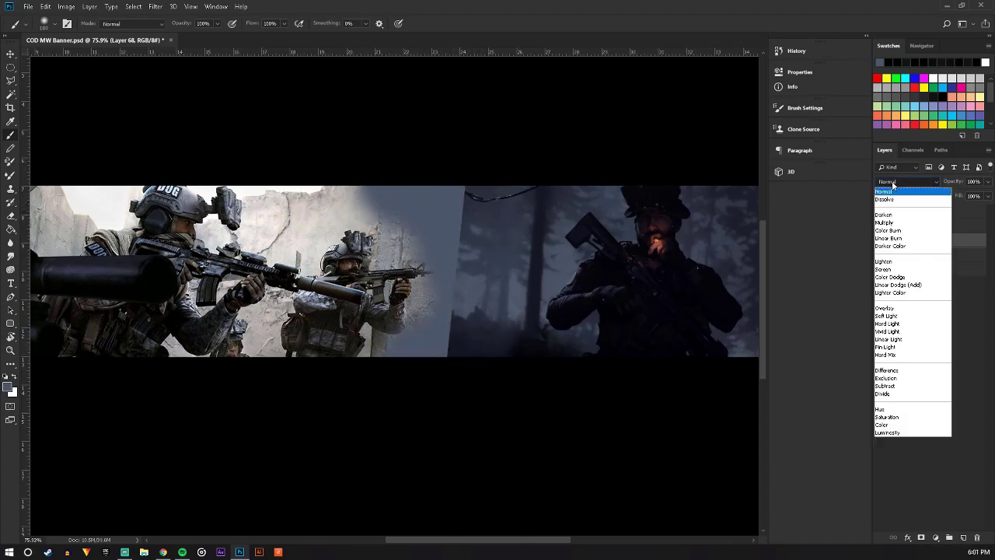
pyautogui.click(884, 425)
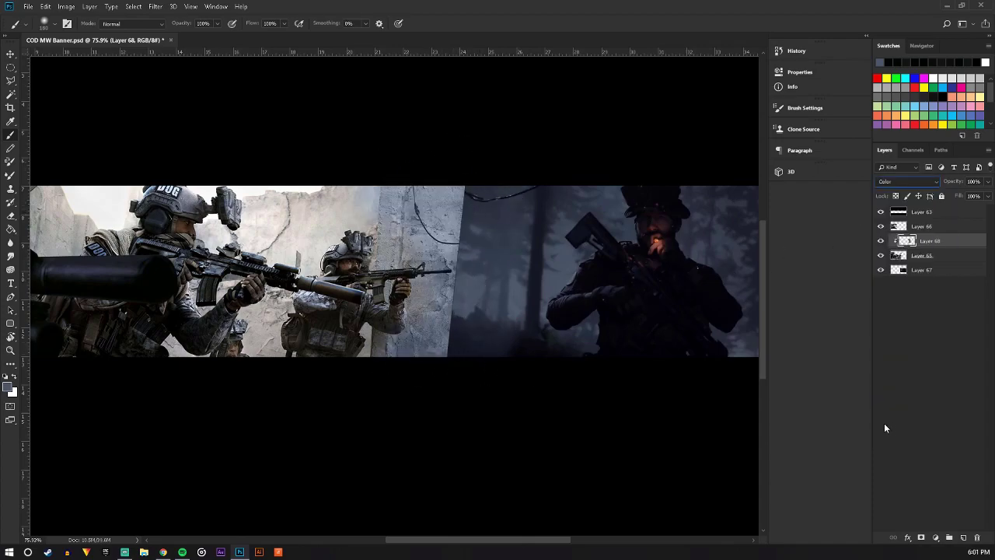
pyautogui.click(932, 255)
pyautogui.click(933, 272)
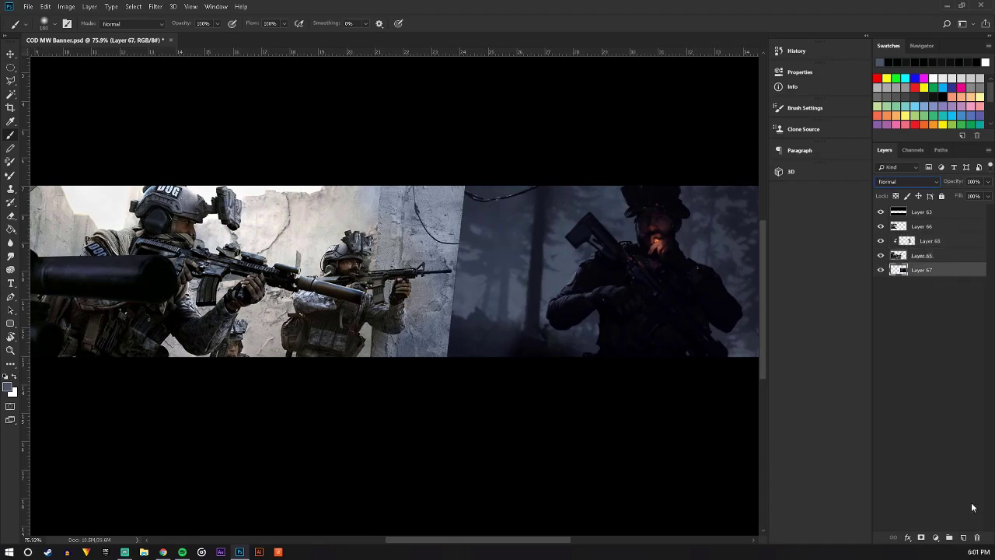
# Add Layer 69 with soft grey painted along the seam, blended as Soft Light
pyautogui.click(963, 537)
pyautogui.moveTo(455, 283)
pyautogui.mouseDown()
pyautogui.moveTo(444, 355)
pyautogui.moveTo(466, 222)
pyautogui.moveTo(474, 326)
pyautogui.mouseUp()
pyautogui.click(906, 181)
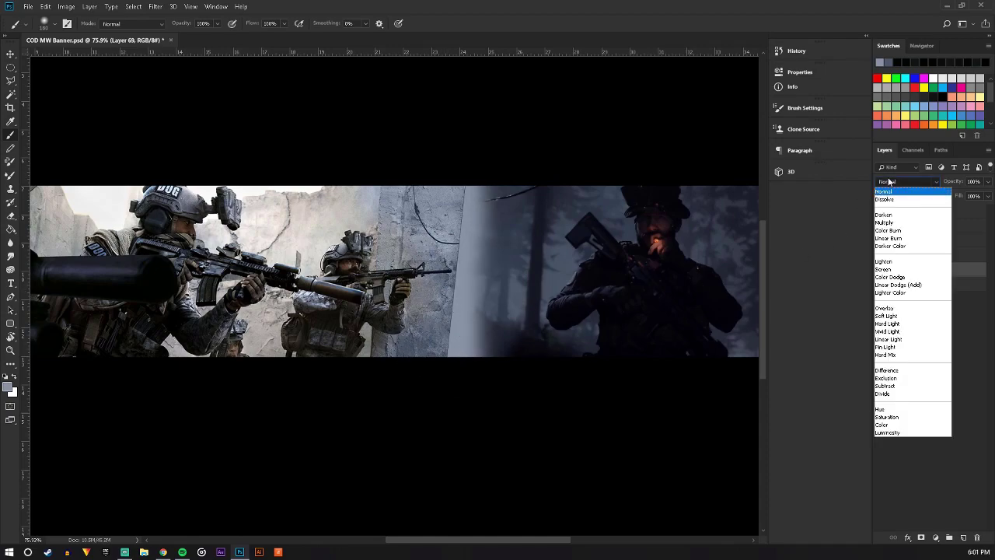
pyautogui.click(893, 308)
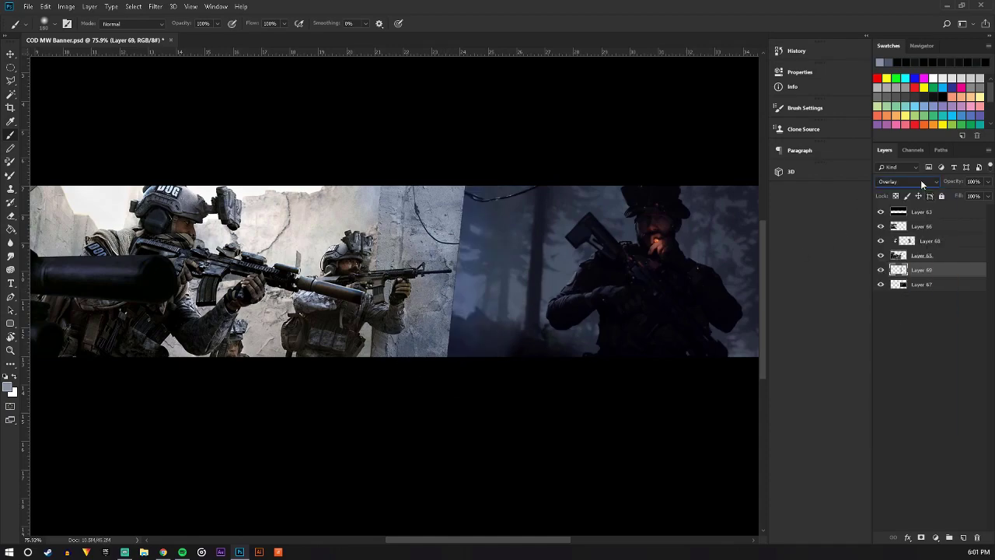
pyautogui.click(920, 179)
pyautogui.click(901, 317)
# Add Layer 70 above Layer 65 with dark 495 px brush shading near the seam, set to Soft Light
pyautogui.click(10, 54)
pyautogui.click(943, 260)
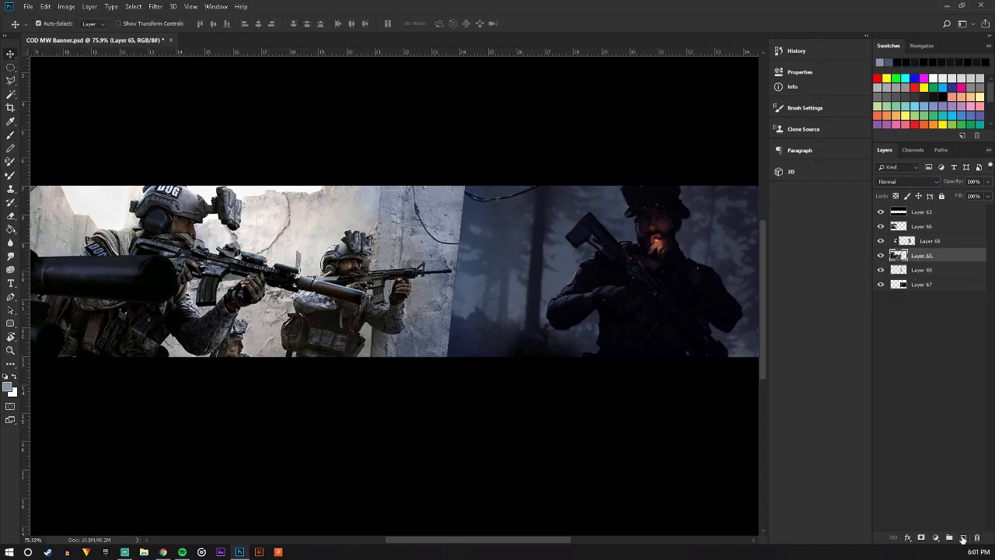
pyautogui.click(962, 538)
pyautogui.click(10, 134)
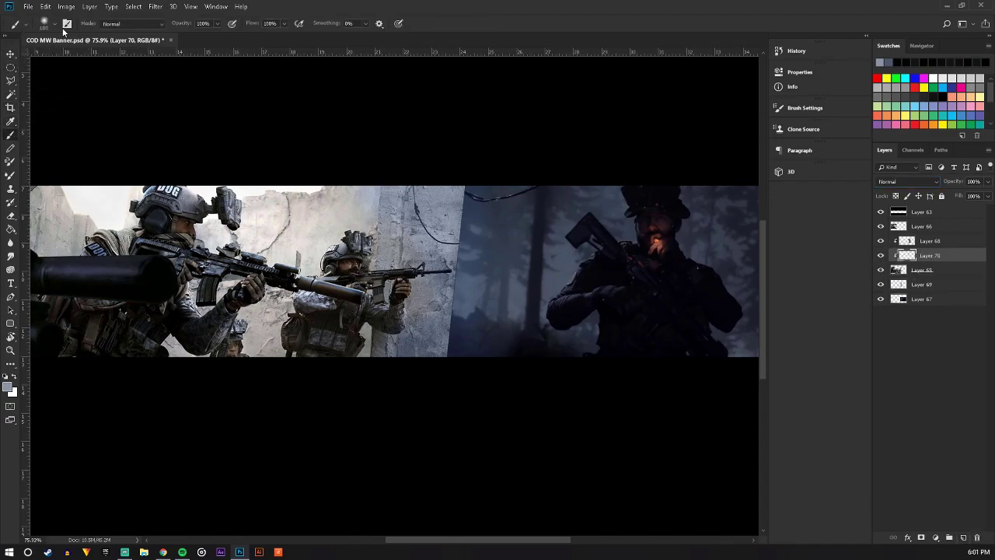
pyautogui.click(53, 24)
pyautogui.moveTo(106, 60); pyautogui.dragTo(122, 63)
pyautogui.click(622, 299)
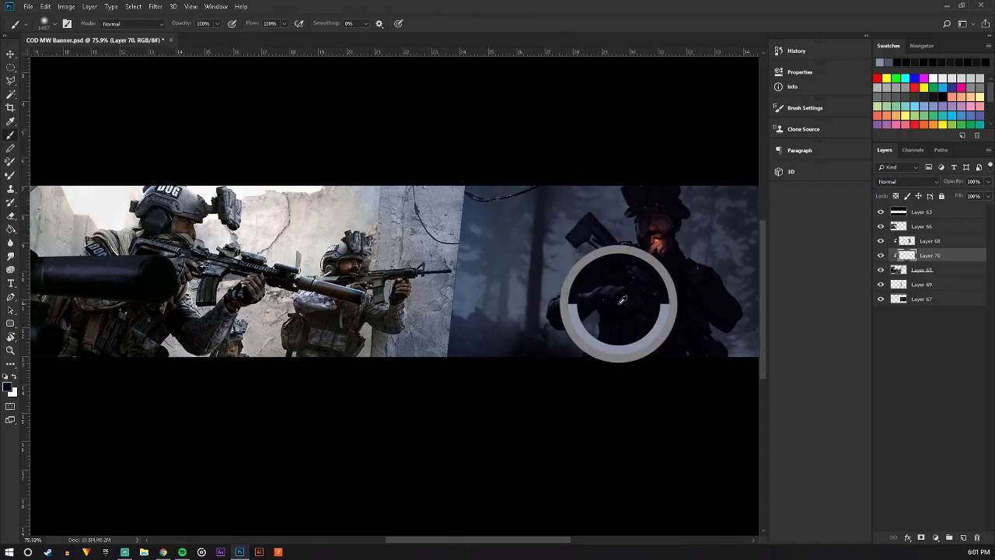
pyautogui.click(54, 25)
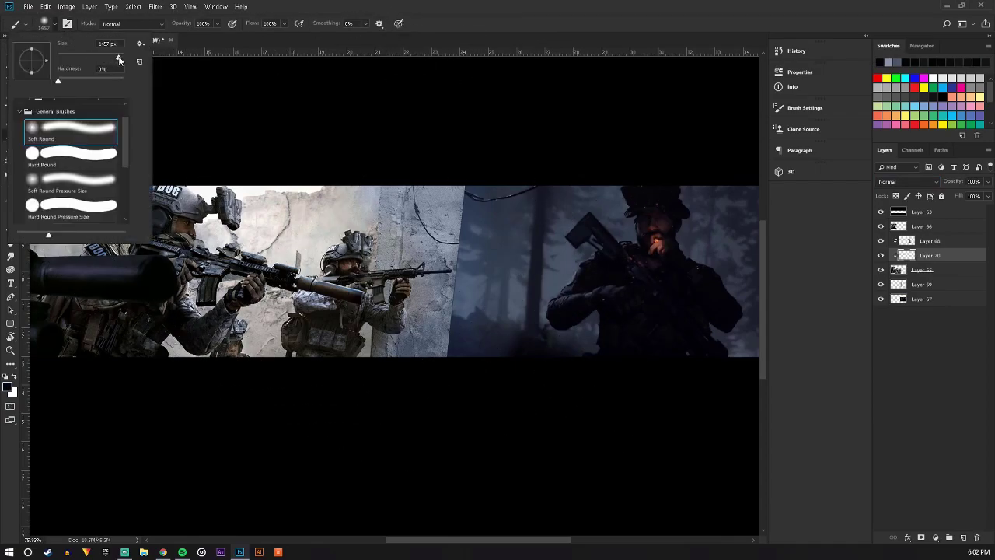
pyautogui.moveTo(119, 60); pyautogui.dragTo(108, 60)
pyautogui.click(435, 257)
pyautogui.moveTo(449, 160); pyautogui.dragTo(426, 383)
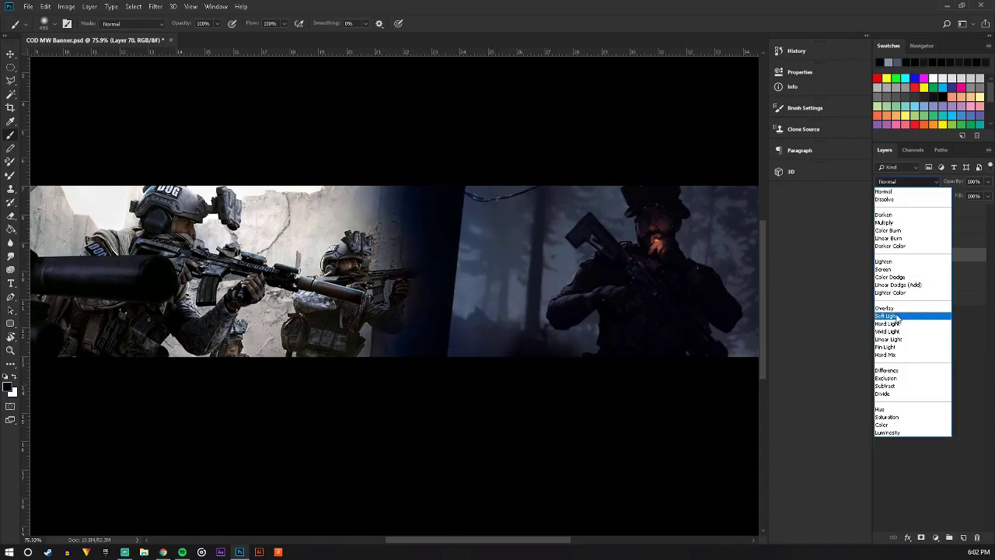
pyautogui.click(901, 315)
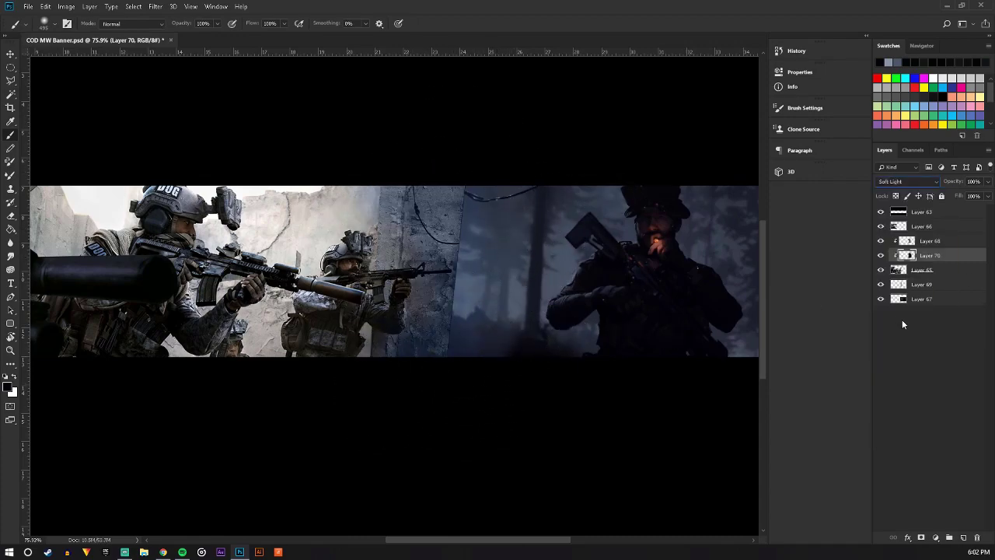
# Duplicate Layer 67 and place the copy above Layer 68
pyautogui.click(921, 272)
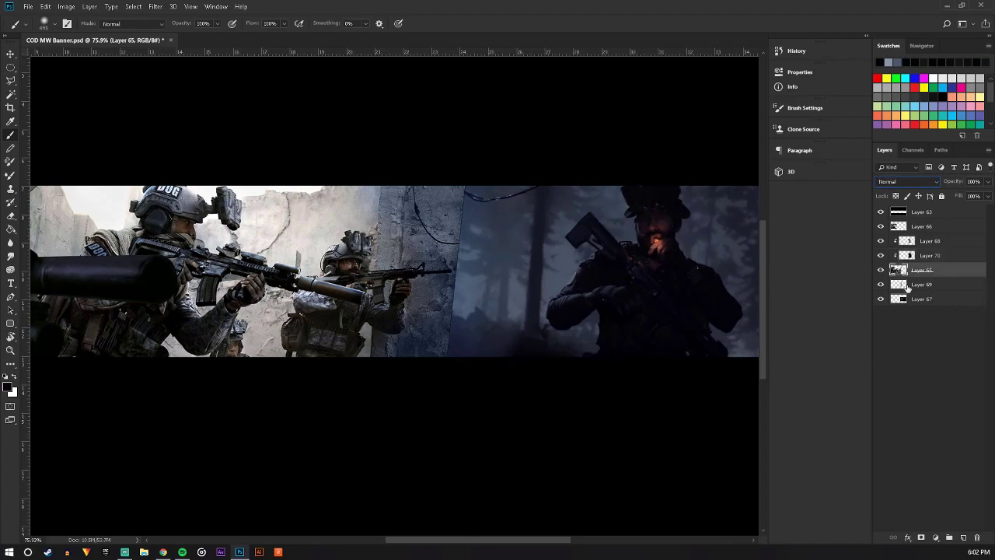
pyautogui.moveTo(962, 301); pyautogui.dragTo(952, 233)
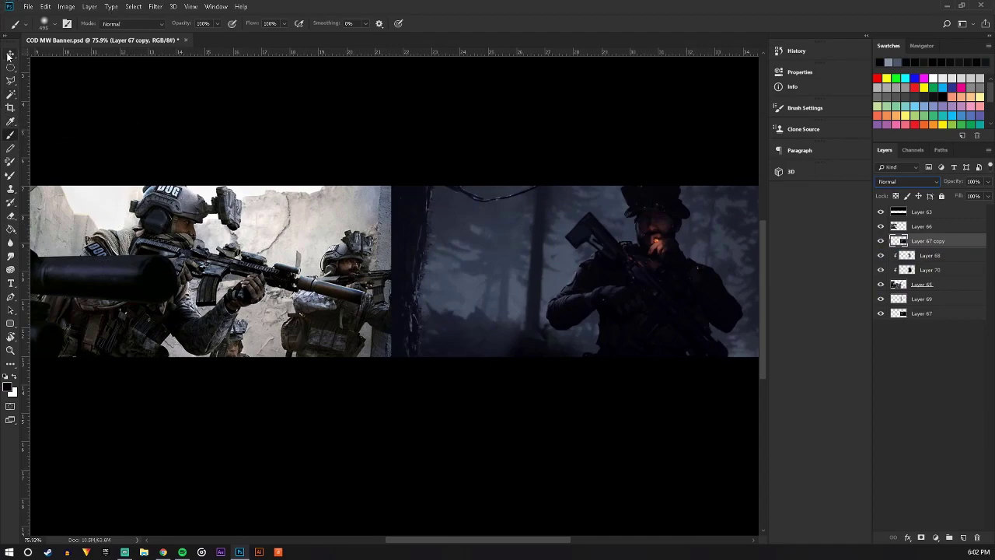
pyautogui.click(11, 215)
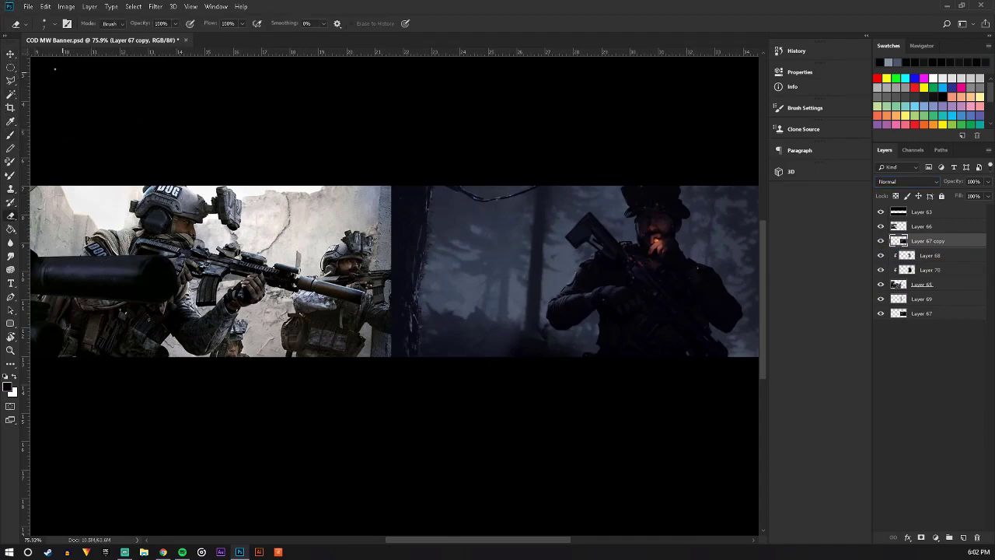
# Erase Layer 67 copy along the seam with a 78 px eraser, lowering its opacity to check
pyautogui.click(59, 28)
pyautogui.click(83, 55)
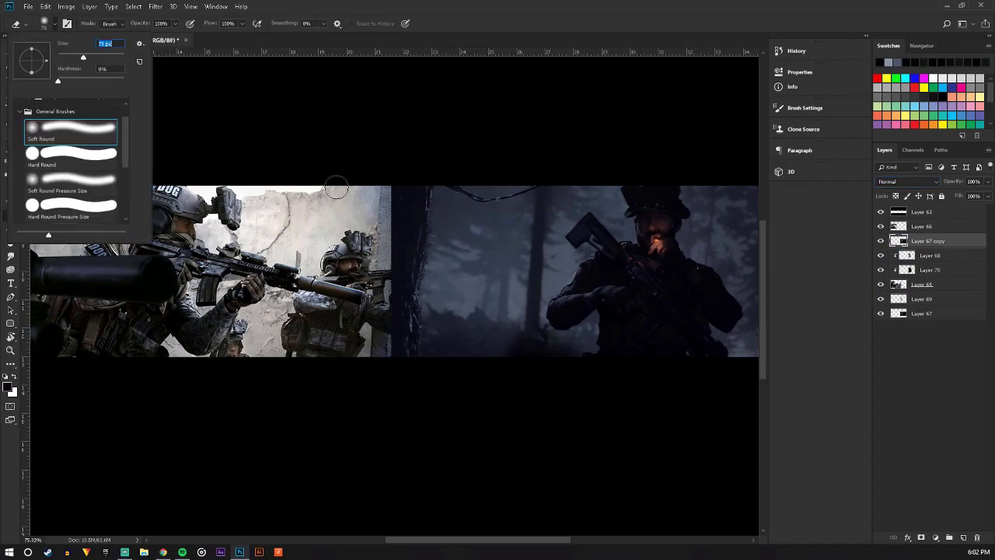
pyautogui.click(373, 178)
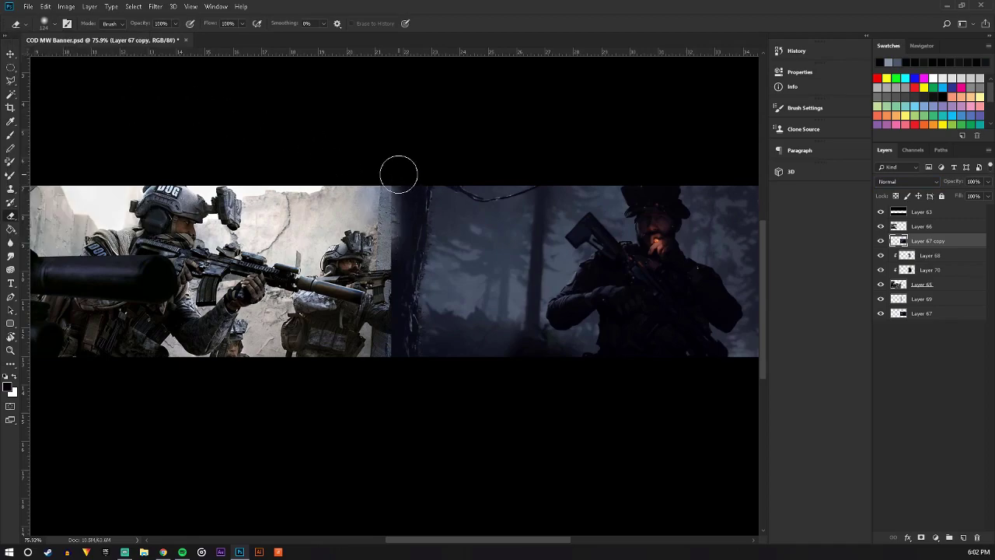
pyautogui.moveTo(398, 171)
pyautogui.mouseDown()
pyautogui.moveTo(370, 335)
pyautogui.moveTo(377, 329)
pyautogui.mouseUp()
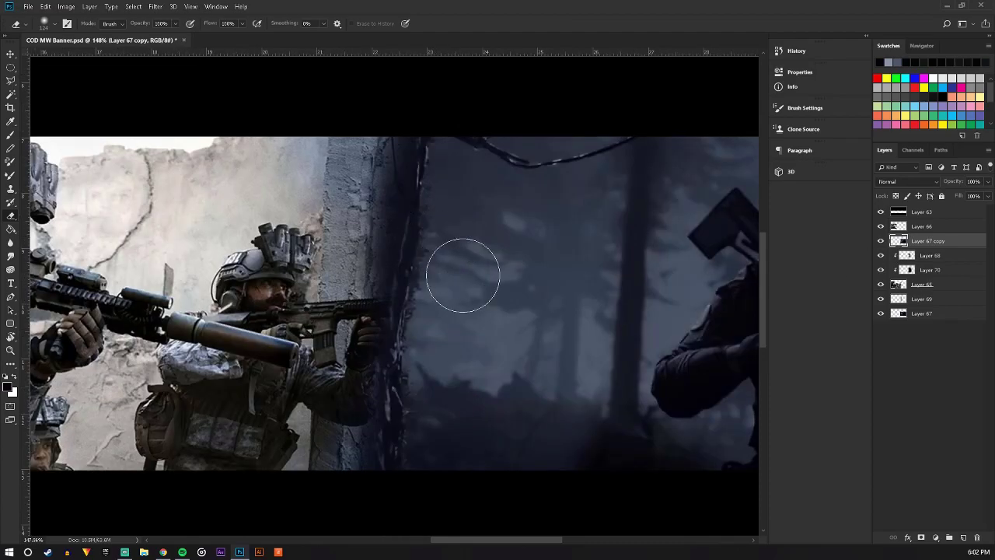
pyautogui.scroll(2, 460, 272)
pyautogui.scroll(2, 422, 329)
pyautogui.click(987, 181)
pyautogui.moveTo(987, 196); pyautogui.dragTo(965, 196)
pyautogui.click(52, 25)
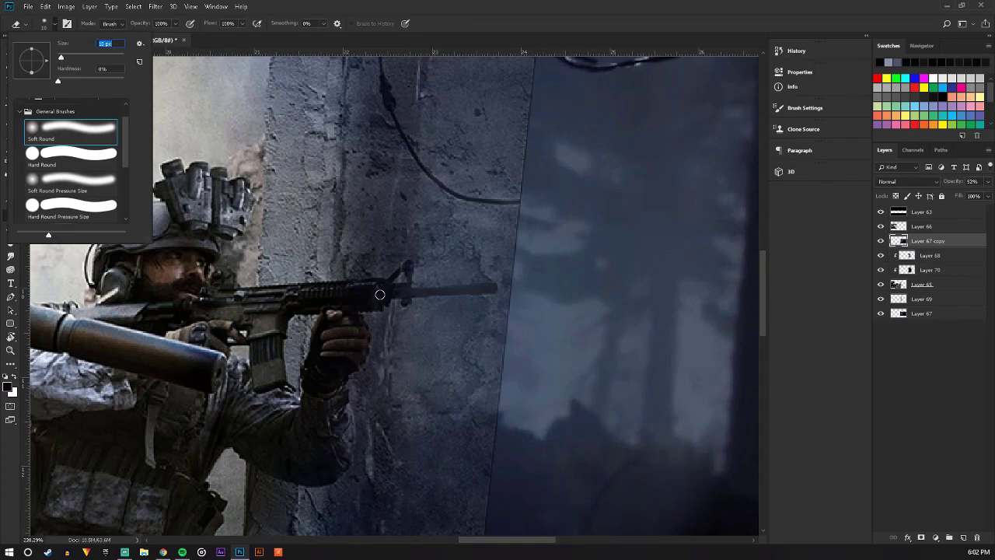
pyautogui.click(379, 294)
# Erase the copy along the rifle barrel and restore its opacity to 100%
pyautogui.click(52, 27)
pyautogui.click(399, 26)
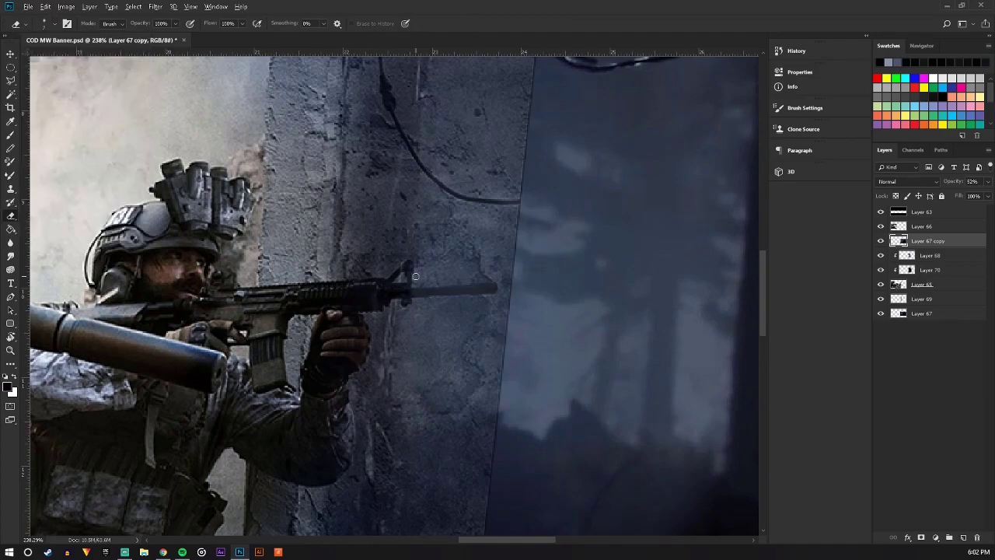
pyautogui.scroll(5, 436, 287)
pyautogui.moveTo(596, 276)
pyautogui.mouseDown()
pyautogui.moveTo(527, 286)
pyautogui.moveTo(359, 247)
pyautogui.moveTo(340, 217)
pyautogui.moveTo(306, 260)
pyautogui.moveTo(339, 280)
pyautogui.moveTo(328, 296)
pyautogui.moveTo(597, 275)
pyautogui.moveTo(349, 288)
pyautogui.mouseUp()
pyautogui.scroll(-3, 387, 282)
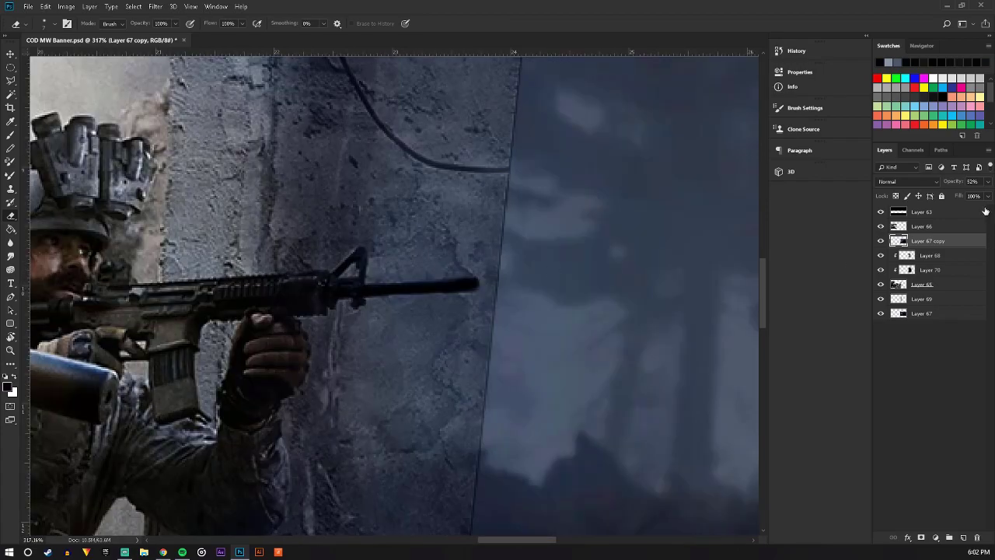
pyautogui.click(987, 181)
pyautogui.moveTo(975, 195)
pyautogui.mouseDown()
pyautogui.moveTo(987, 193)
pyautogui.moveTo(966, 194)
pyautogui.mouseUp()
pyautogui.click(332, 289)
pyautogui.click(988, 181)
pyautogui.click(948, 240)
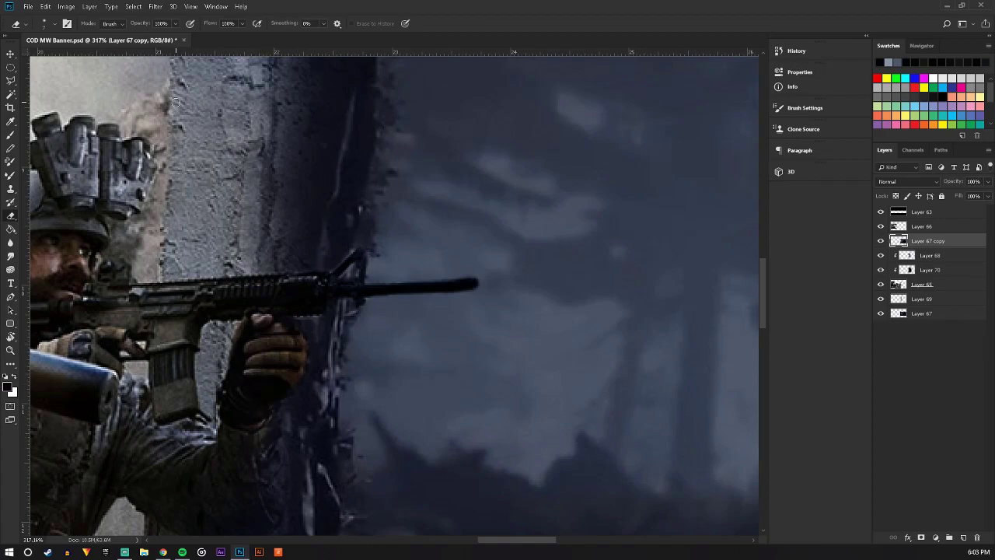
# Adjust the eraser's size and strength settings
pyautogui.click(52, 24)
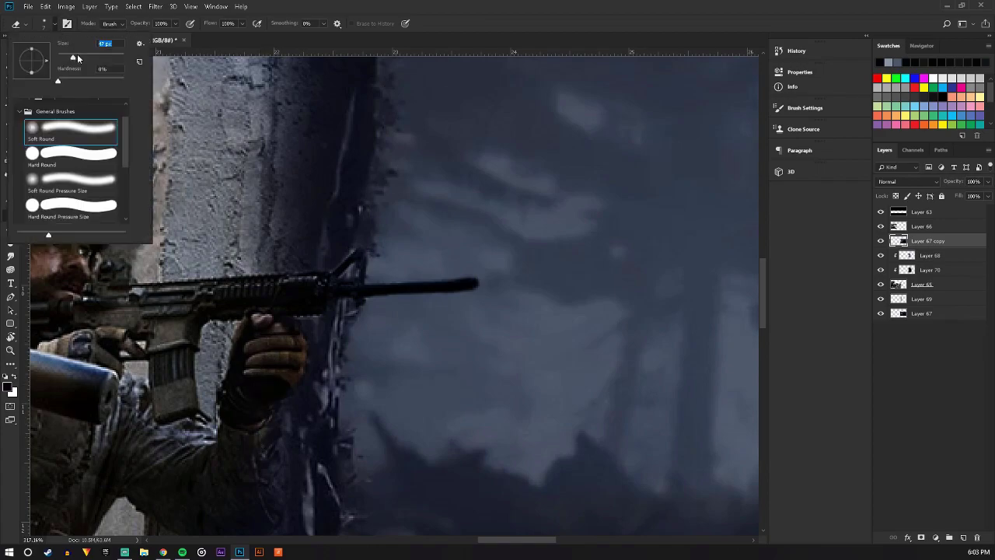
pyautogui.click(175, 23)
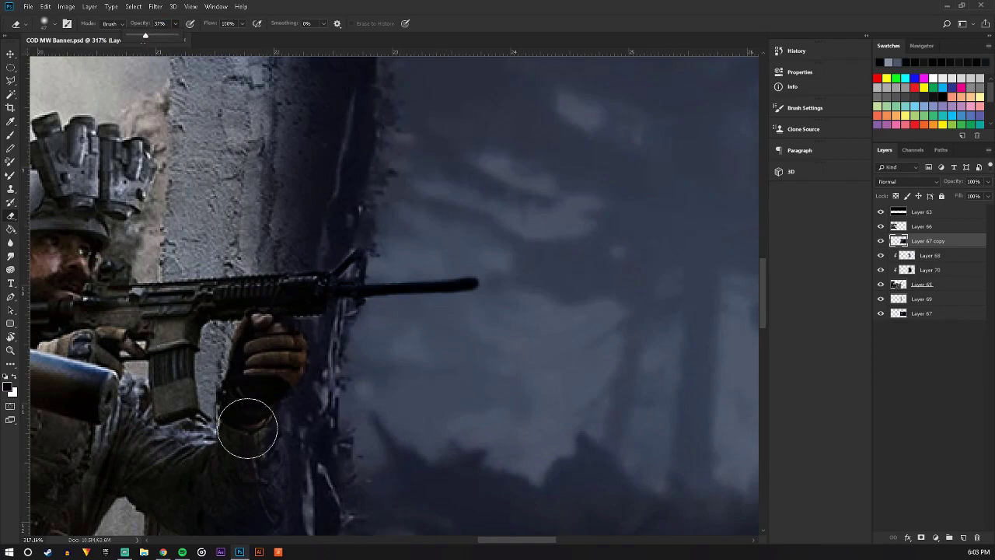
pyautogui.scroll(-3, 295, 350)
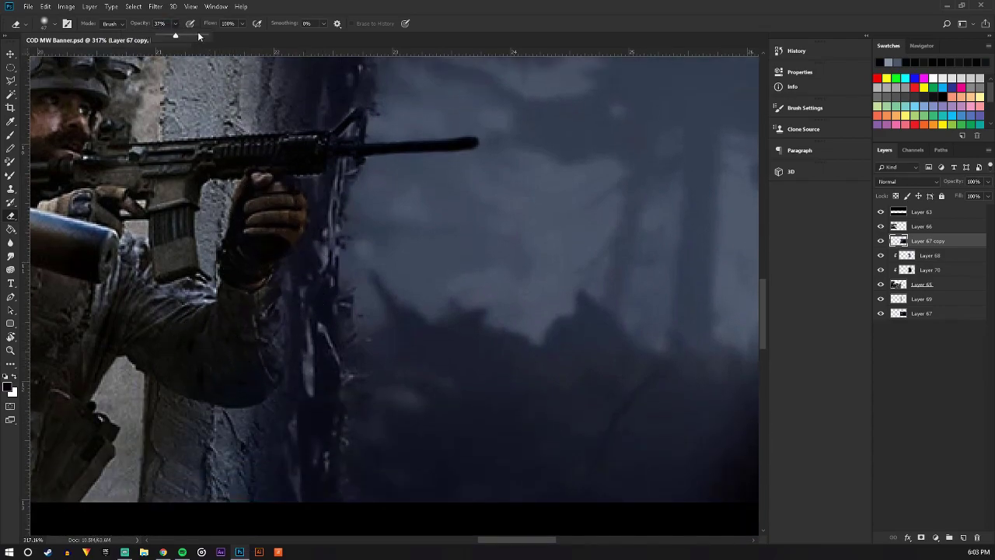
pyautogui.click(55, 26)
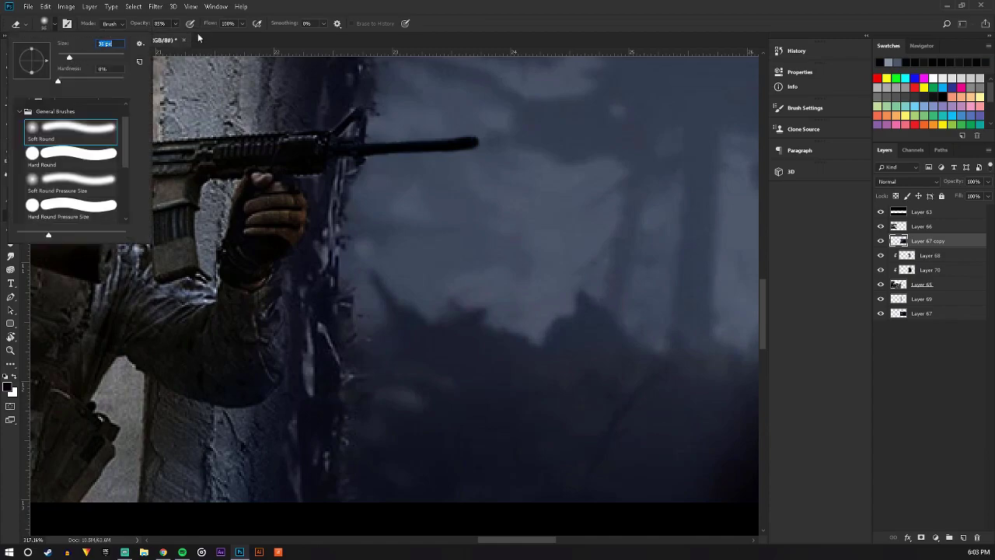
pyautogui.click(271, 26)
pyautogui.scroll(-3, 397, 146)
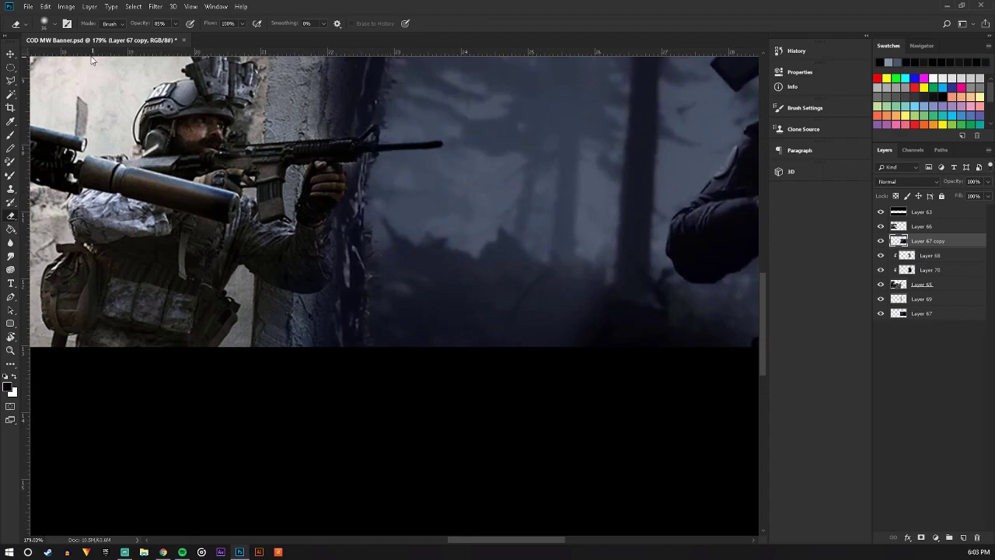
# Save COD MW Banner.psd and zoom out to view the whole banner
pyautogui.click(34, 10)
pyautogui.click(58, 115)
pyautogui.scroll(-2, 417, 211)
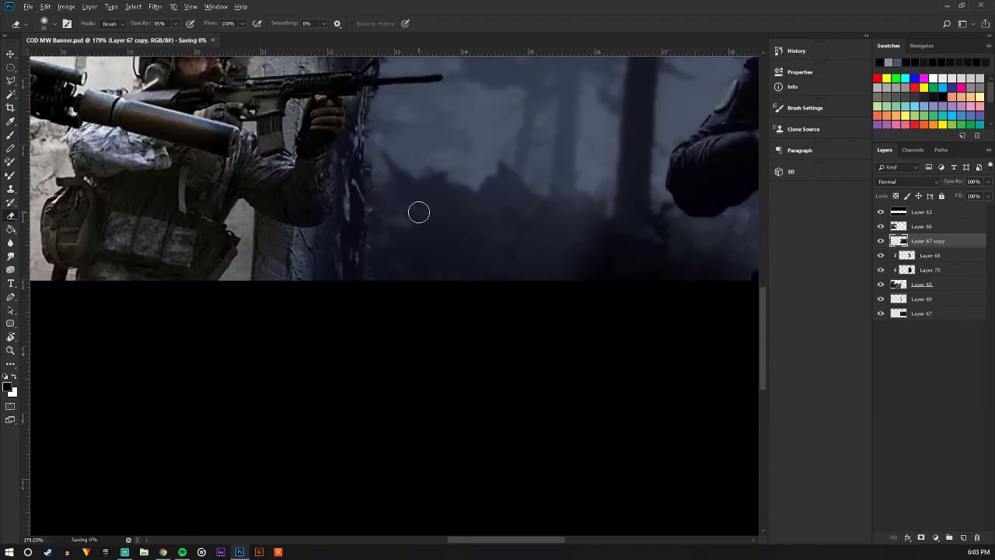
pyautogui.scroll(-2, 417, 210)
pyautogui.scroll(-3, 418, 211)
pyautogui.scroll(1, 449, 248)
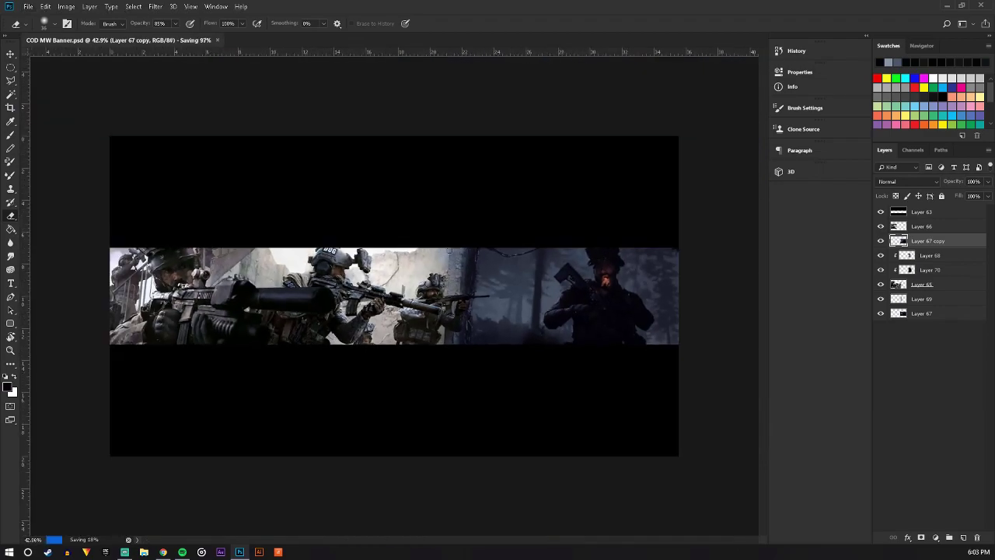
pyautogui.scroll(-2, 449, 247)
# Create Layer 71 in the clipped stack, keeping Layer 67 copy above it
pyautogui.click(16, 135)
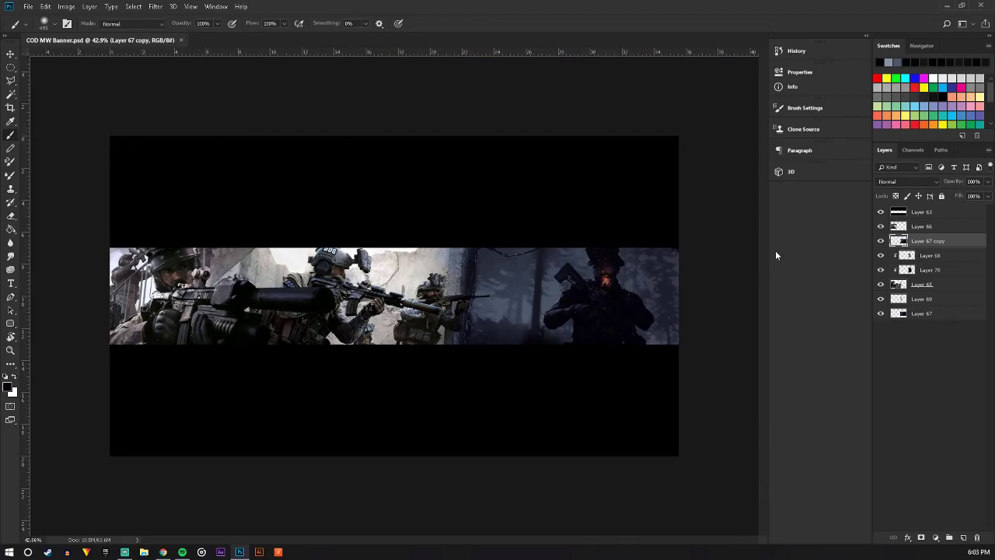
pyautogui.click(928, 256)
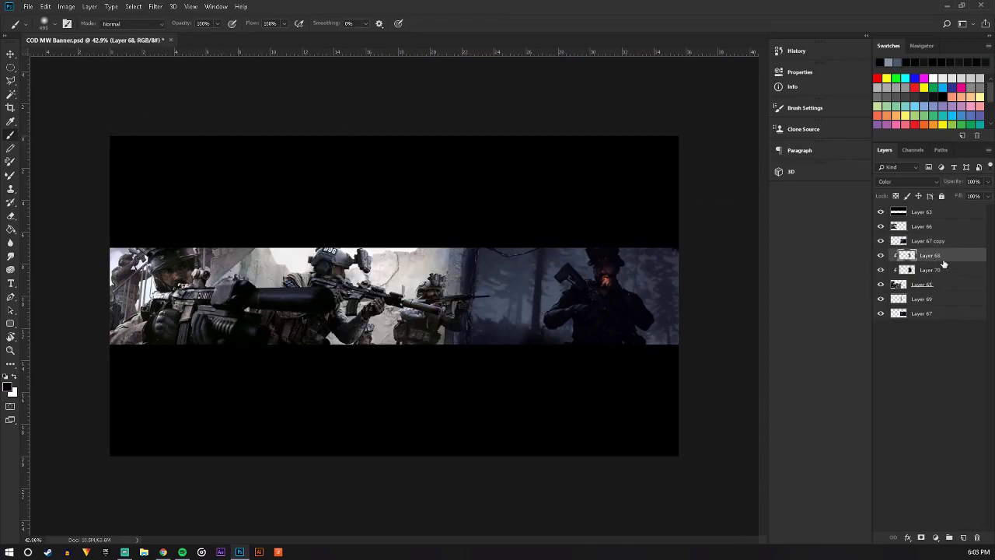
pyautogui.click(962, 540)
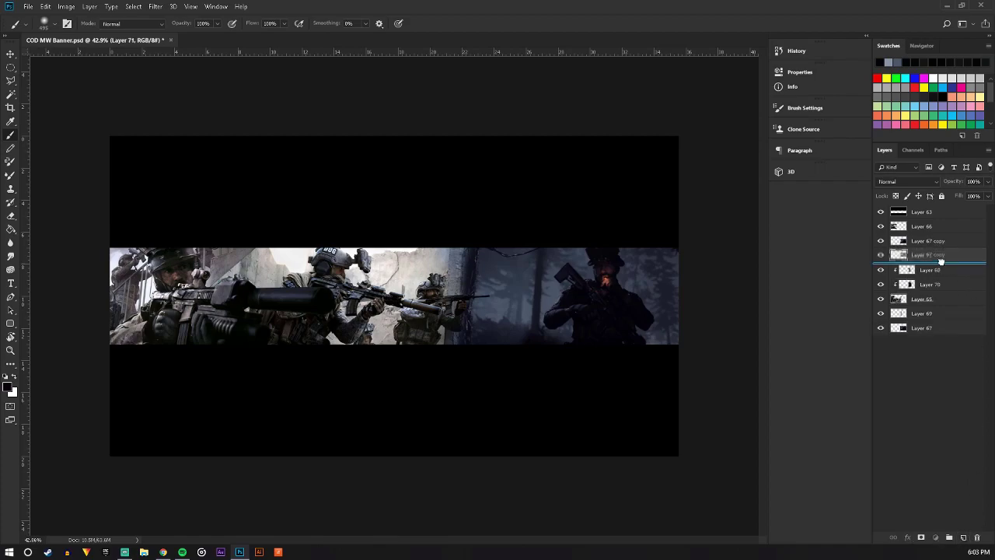
pyautogui.moveTo(939, 243)
pyautogui.mouseDown()
pyautogui.moveTo(941, 276)
pyautogui.moveTo(957, 279)
pyautogui.moveTo(949, 289)
pyautogui.mouseUp()
pyautogui.hotkey('ctrl', ']')
pyautogui.hotkey('ctrl', ']')
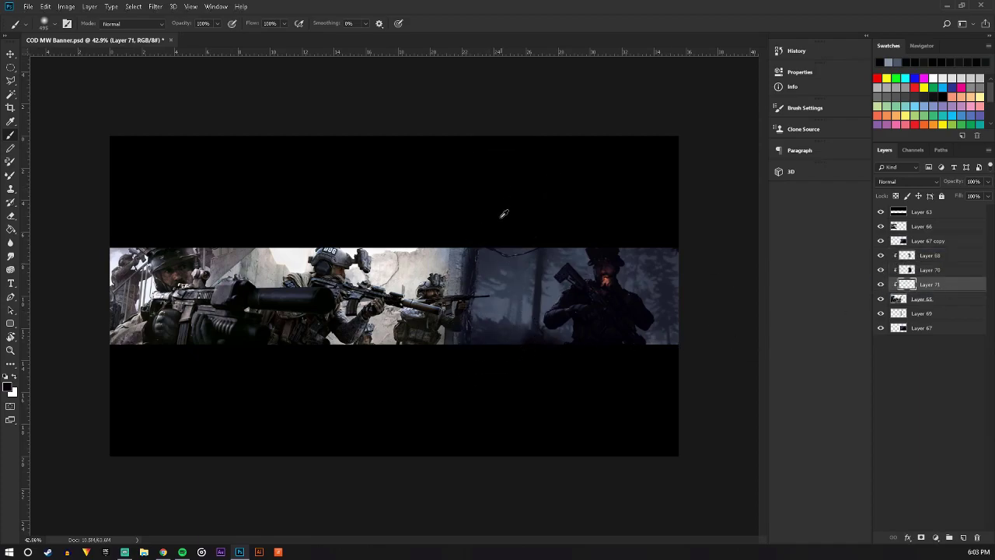
# Paint black over the centre soldiers on Layer 71 and blend it as Soft Light
pyautogui.scroll(3, 542, 319)
pyautogui.moveTo(467, 244)
pyautogui.mouseDown()
pyautogui.moveTo(478, 355)
pyautogui.moveTo(460, 311)
pyautogui.moveTo(334, 398)
pyautogui.moveTo(316, 355)
pyautogui.moveTo(366, 262)
pyautogui.moveTo(211, 404)
pyautogui.moveTo(419, 457)
pyautogui.mouseUp()
pyautogui.scroll(-3, 419, 457)
pyautogui.scroll(1, 451, 395)
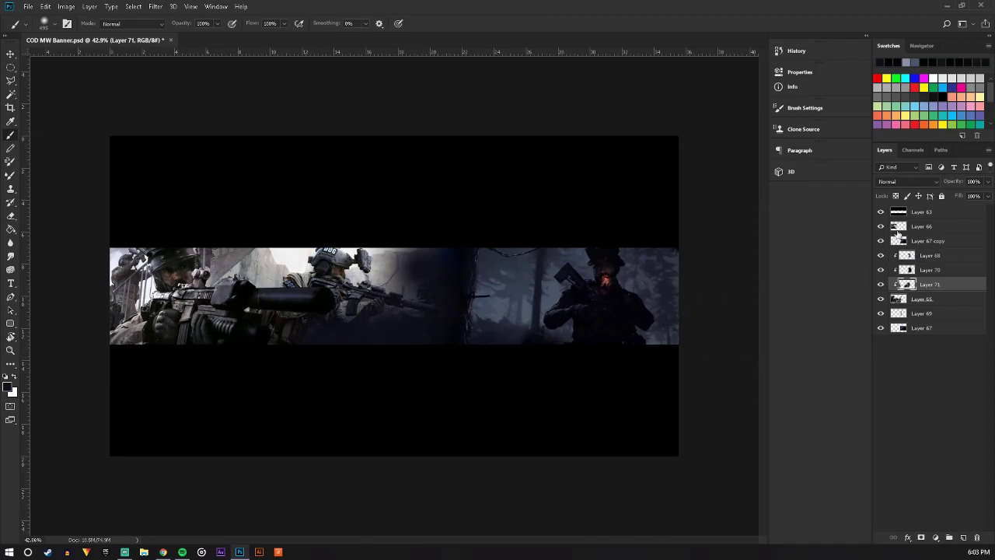
pyautogui.click(894, 182)
pyautogui.click(893, 315)
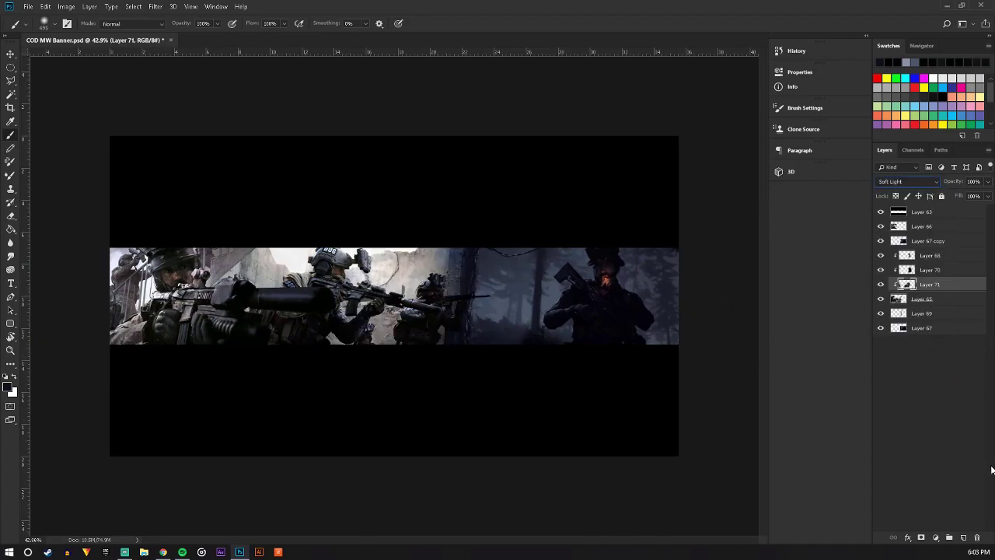
# Create Layer 72 under Layer 67 copy and paint blue-grey over the centre soldiers and wall
pyautogui.click(963, 537)
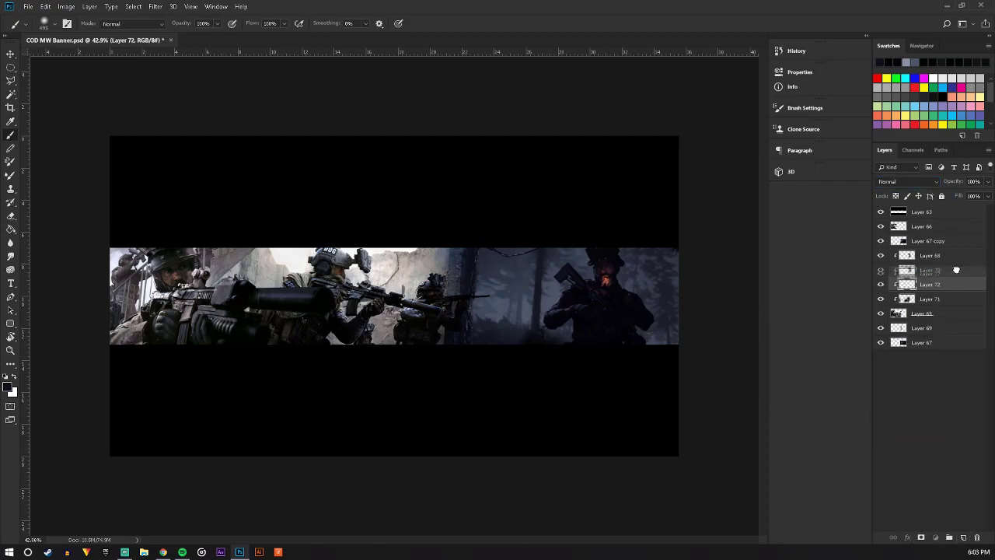
pyautogui.moveTo(954, 285); pyautogui.dragTo(955, 257)
pyautogui.moveTo(380, 373); pyautogui.dragTo(380, 370)
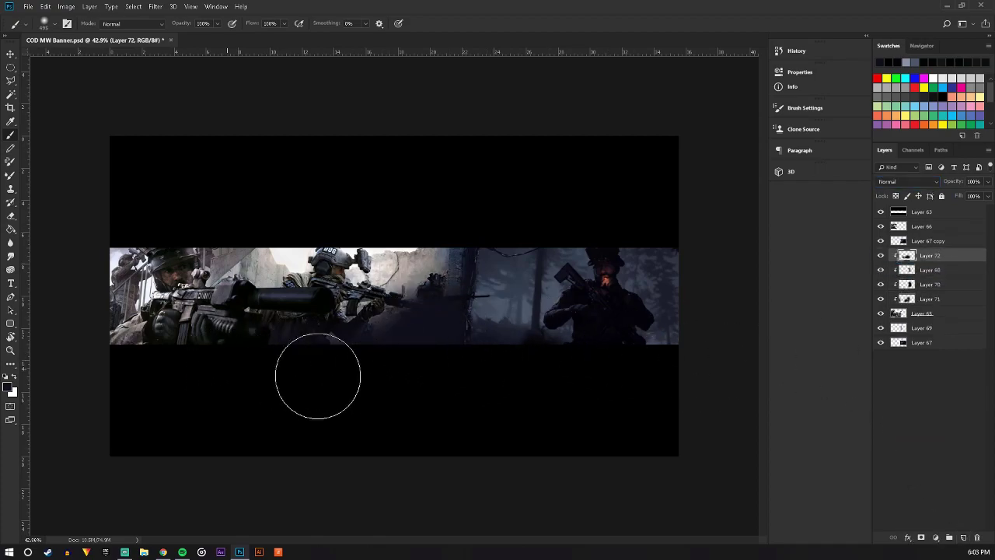
pyautogui.moveTo(464, 227)
pyautogui.mouseDown()
pyautogui.moveTo(418, 300)
pyautogui.moveTo(267, 233)
pyautogui.mouseUp()
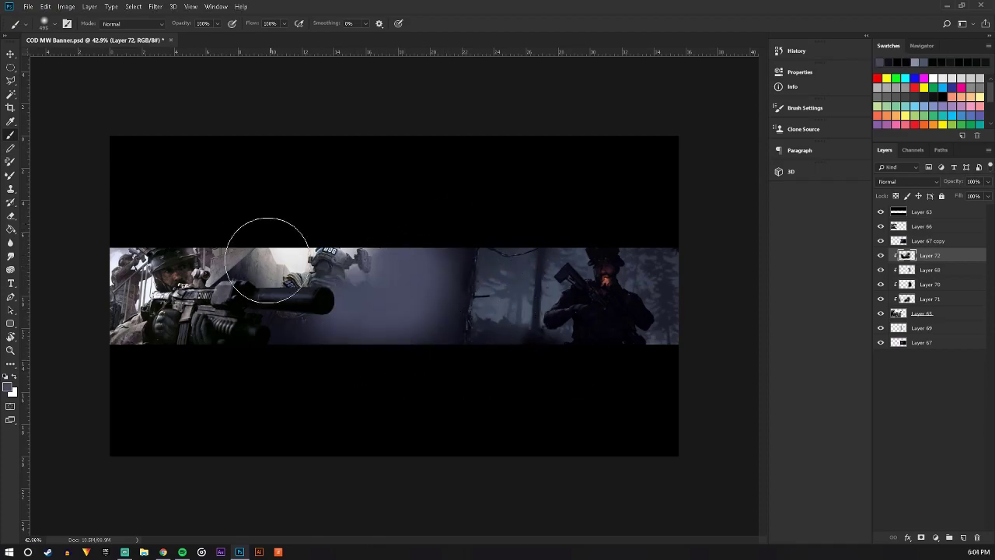
# Compare Hue, Color and Luminosity blending on Layer 72, settling on Color at 12% opacity
pyautogui.click(901, 181)
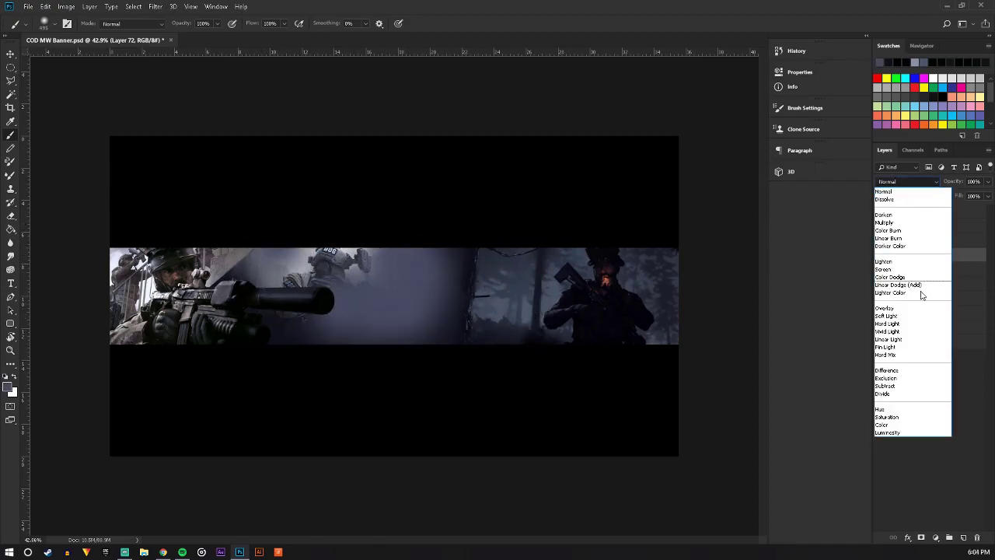
pyautogui.click(886, 411)
pyautogui.click(899, 181)
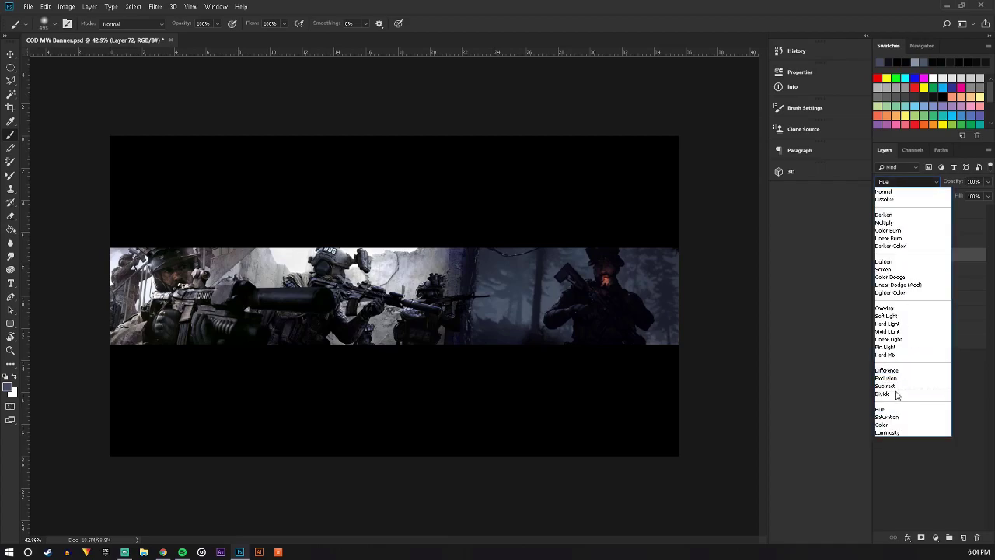
pyautogui.click(899, 429)
pyautogui.click(897, 181)
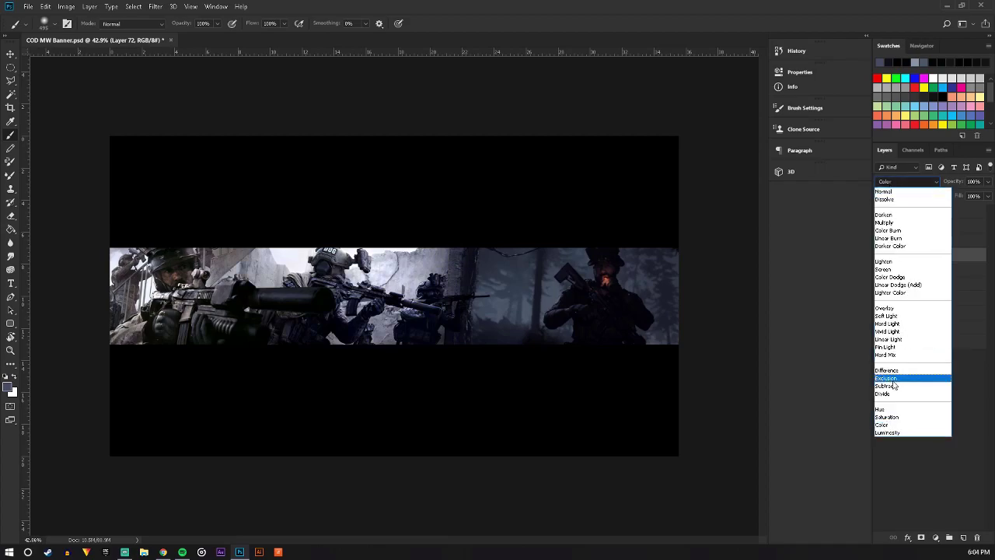
pyautogui.click(890, 411)
pyautogui.click(902, 182)
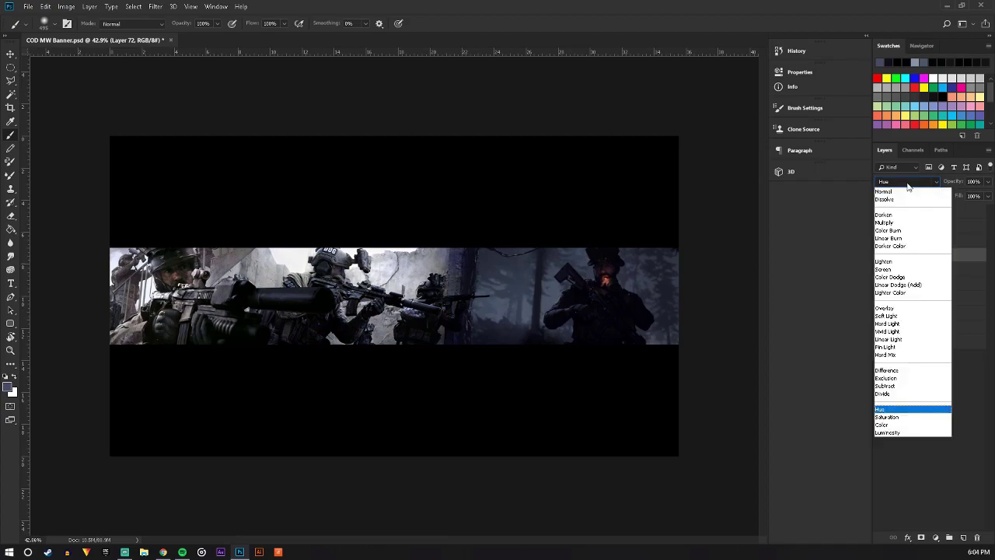
pyautogui.click(893, 432)
pyautogui.click(901, 182)
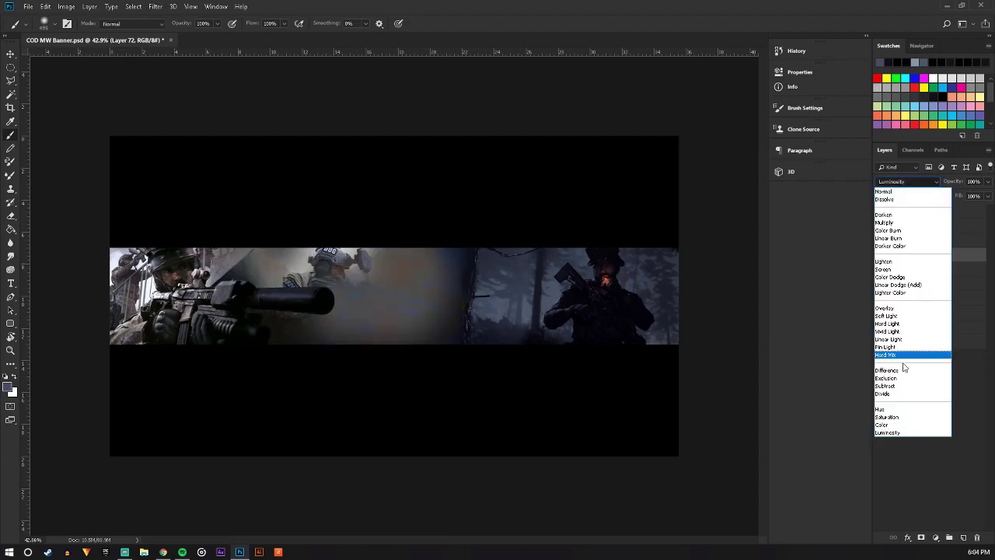
pyautogui.click(893, 430)
pyautogui.click(988, 182)
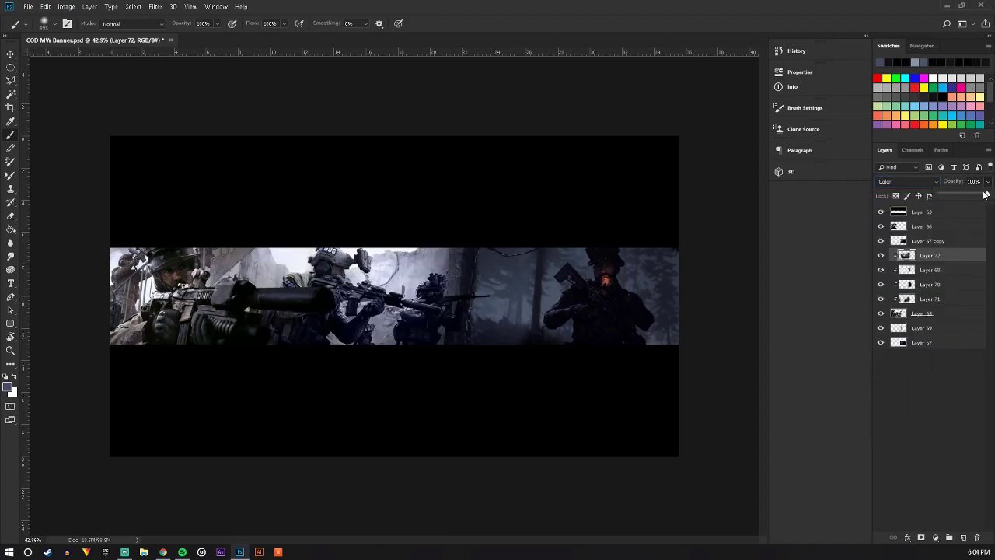
pyautogui.click(945, 193)
# Shrink the brush to 251 px and toggle Layer 67 copy and Layer 66 visibility to compare
pyautogui.scroll(5, 475, 322)
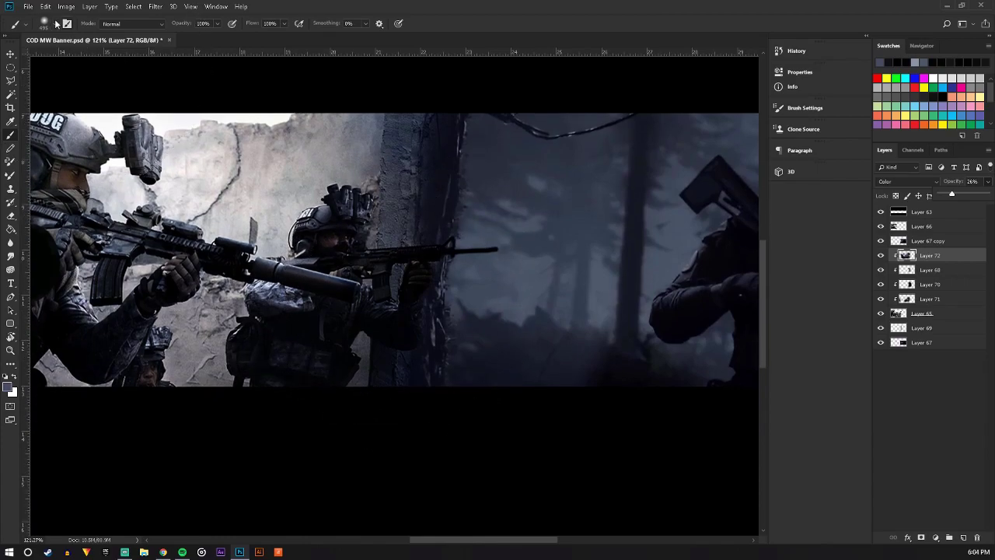
pyautogui.click(55, 24)
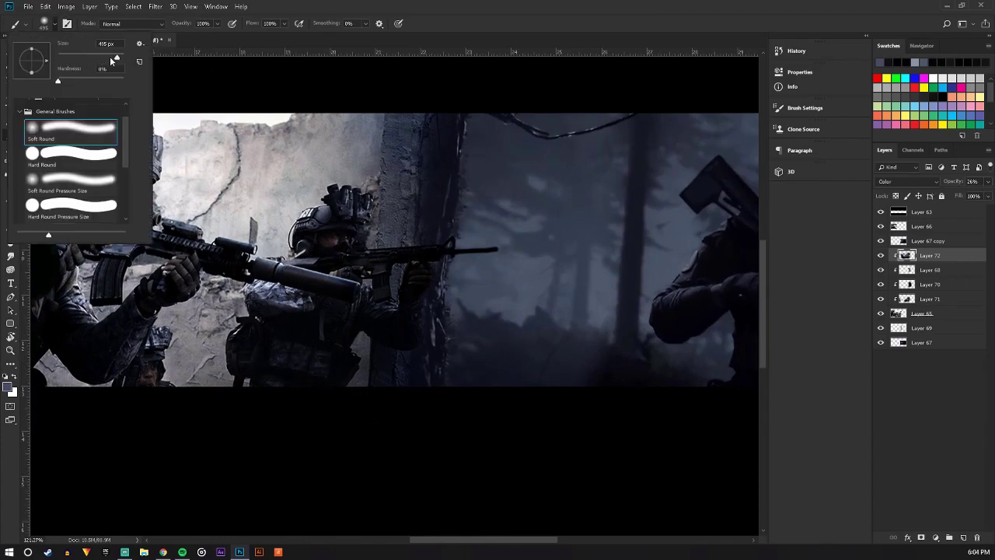
pyautogui.moveTo(112, 56); pyautogui.dragTo(108, 59)
pyautogui.click(925, 241)
pyautogui.click(879, 241)
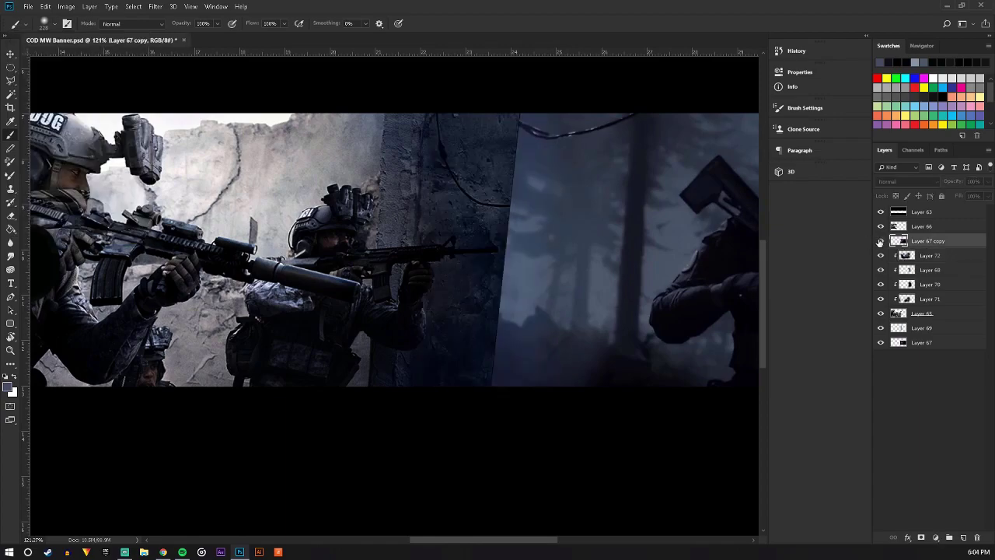
pyautogui.click(881, 227)
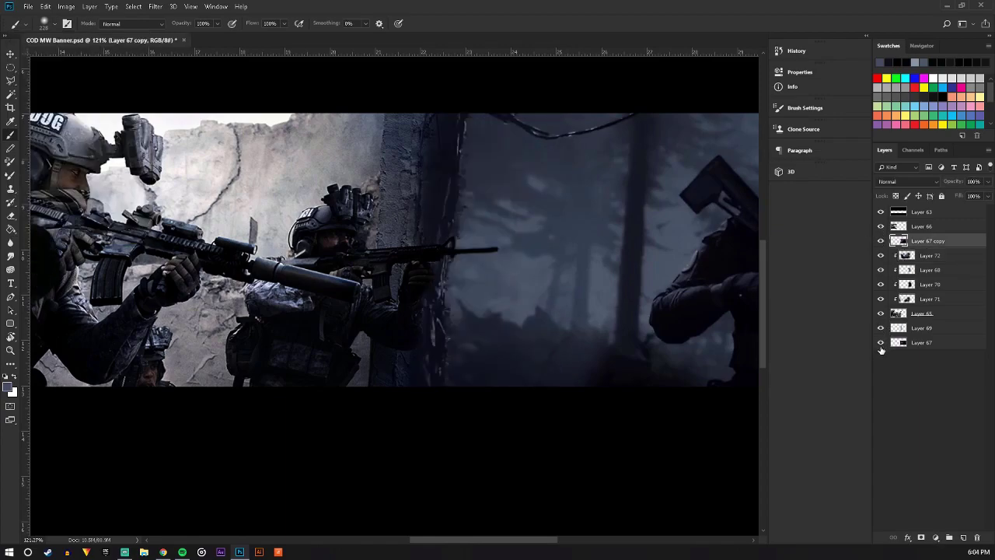
pyautogui.click(880, 241)
pyautogui.click(880, 241)
# Delete the original Layer 67 and add an empty Layer 73 above Layer 67 copy
pyautogui.click(933, 342)
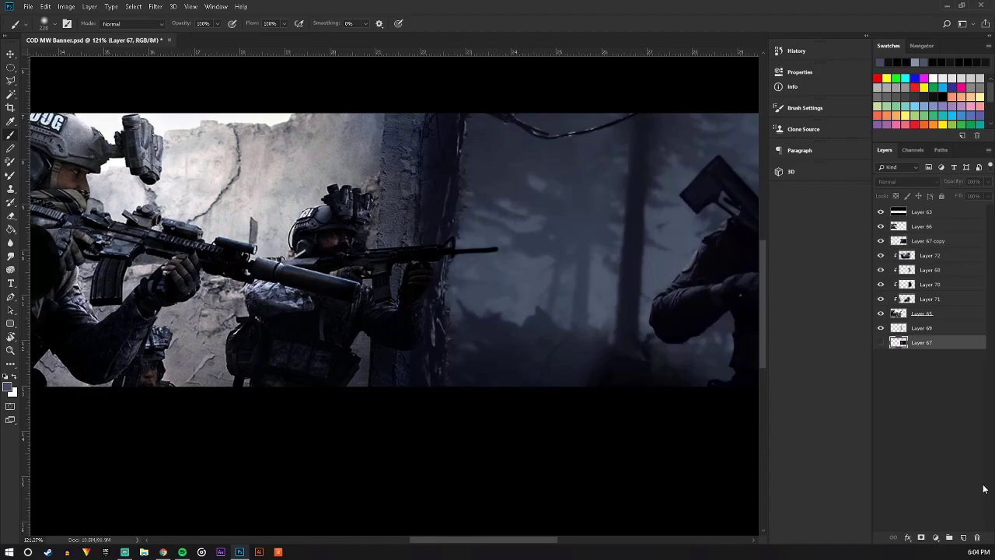
pyautogui.click(975, 536)
pyautogui.click(962, 244)
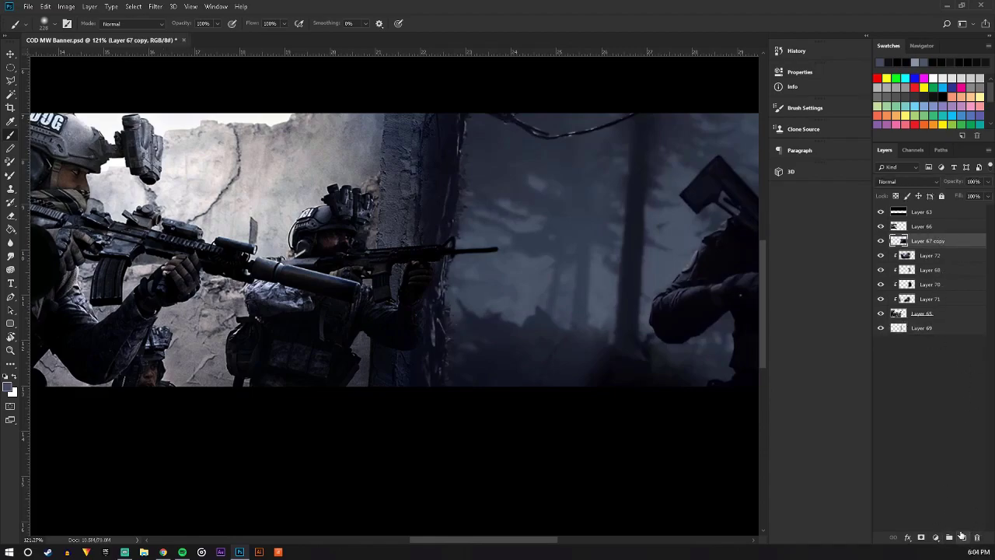
pyautogui.click(963, 536)
# Clip Layer 73 to the right image and test a grey fill blended as Soft Light
pyautogui.keyDown('alt'); pyautogui.click(942, 247); pyautogui.keyUp('alt')
pyautogui.scroll(-5, 649, 257)
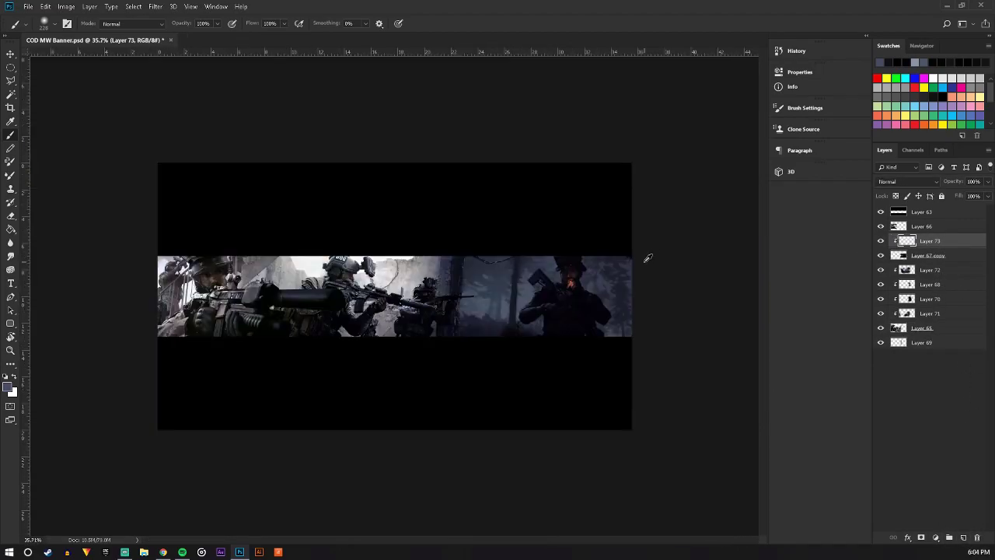
pyautogui.scroll(3, 649, 256)
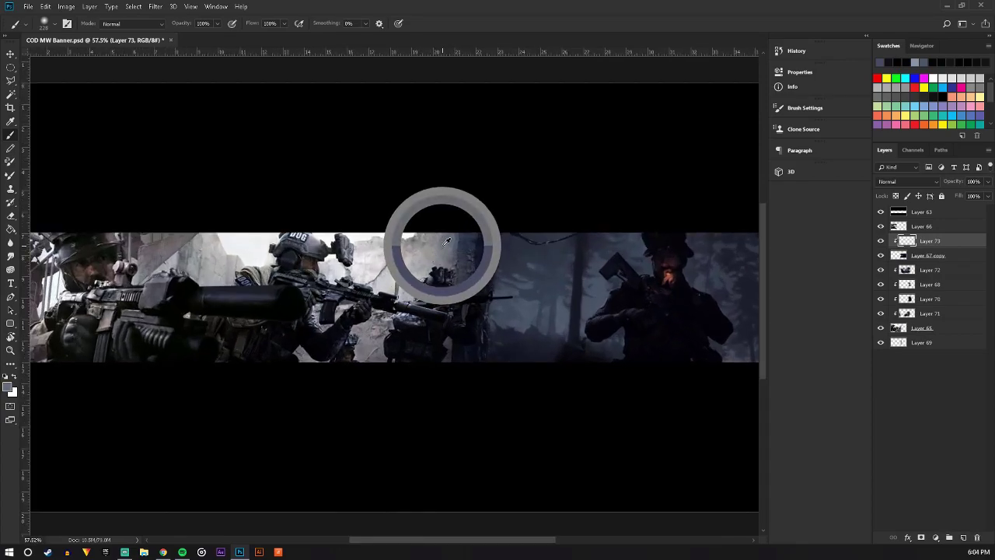
pyautogui.click(10, 228)
pyautogui.click(463, 302)
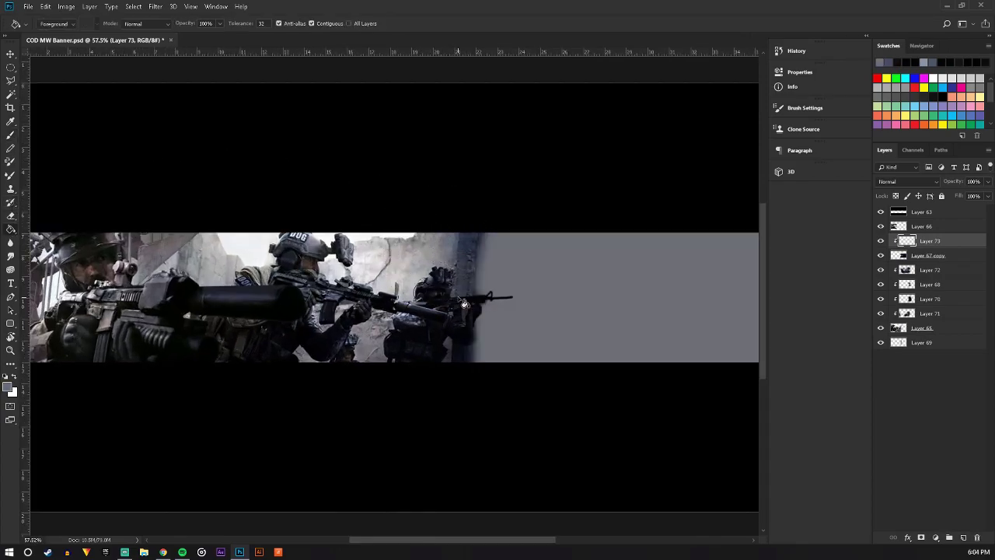
pyautogui.click(907, 183)
pyautogui.click(905, 316)
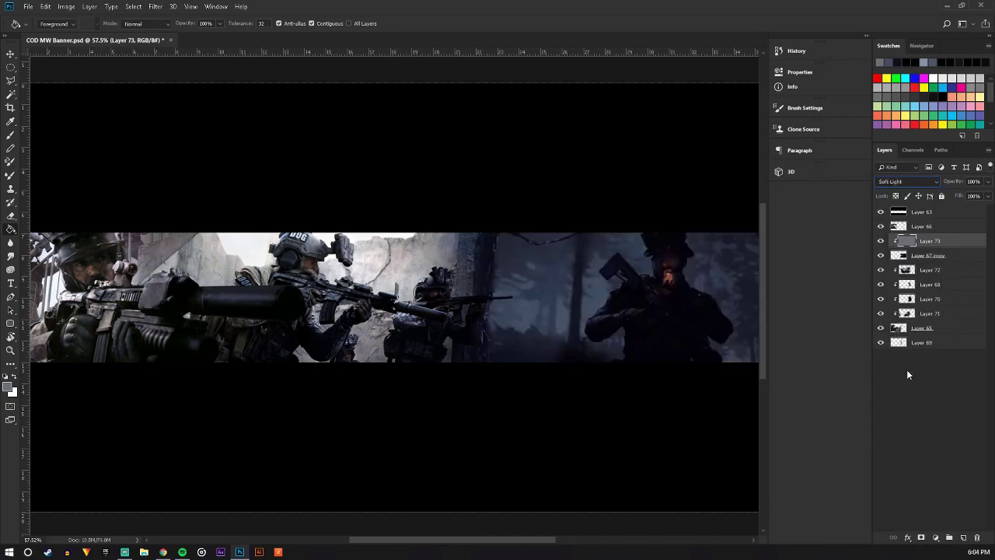
pyautogui.click(881, 241)
pyautogui.click(976, 537)
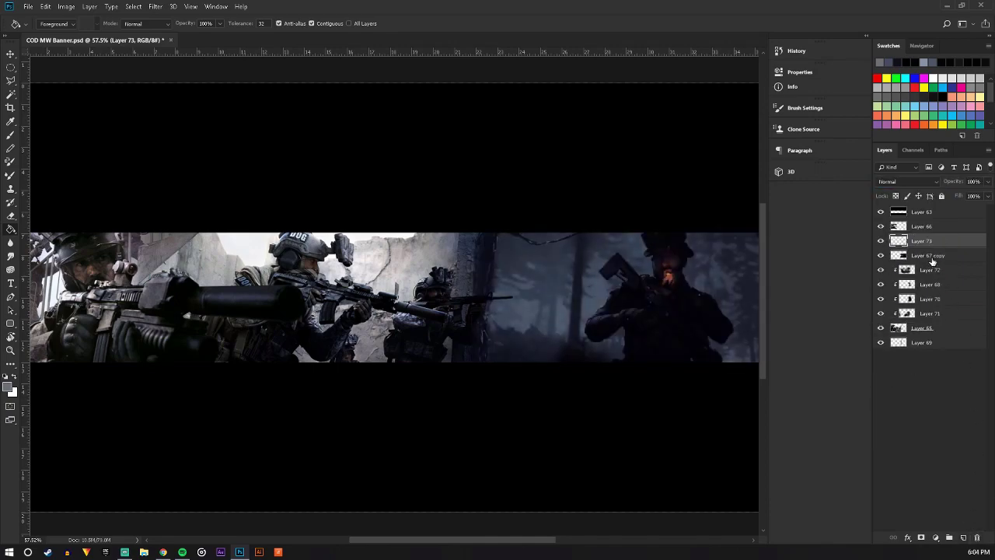
pyautogui.keyDown('alt'); pyautogui.click(931, 244); pyautogui.keyUp('alt')
# Paint a soft white glow over the right soldier with a 511 px brush, blended as Soft Light
pyautogui.press('b')
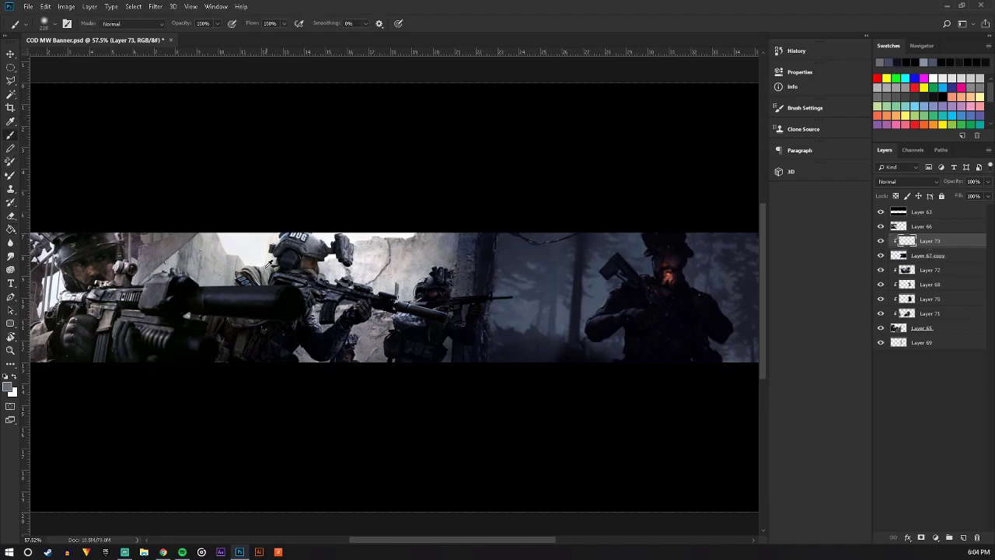
pyautogui.click(54, 26)
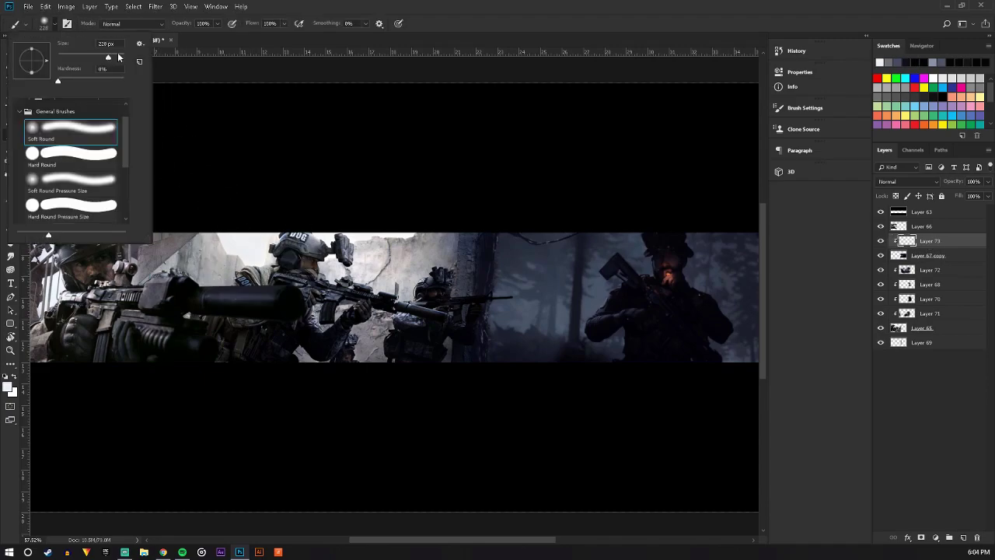
pyautogui.click(118, 56)
pyautogui.click(513, 202)
pyautogui.moveTo(539, 189)
pyautogui.mouseDown()
pyautogui.moveTo(500, 264)
pyautogui.moveTo(622, 167)
pyautogui.moveTo(706, 195)
pyautogui.moveTo(517, 289)
pyautogui.moveTo(702, 204)
pyautogui.mouseUp()
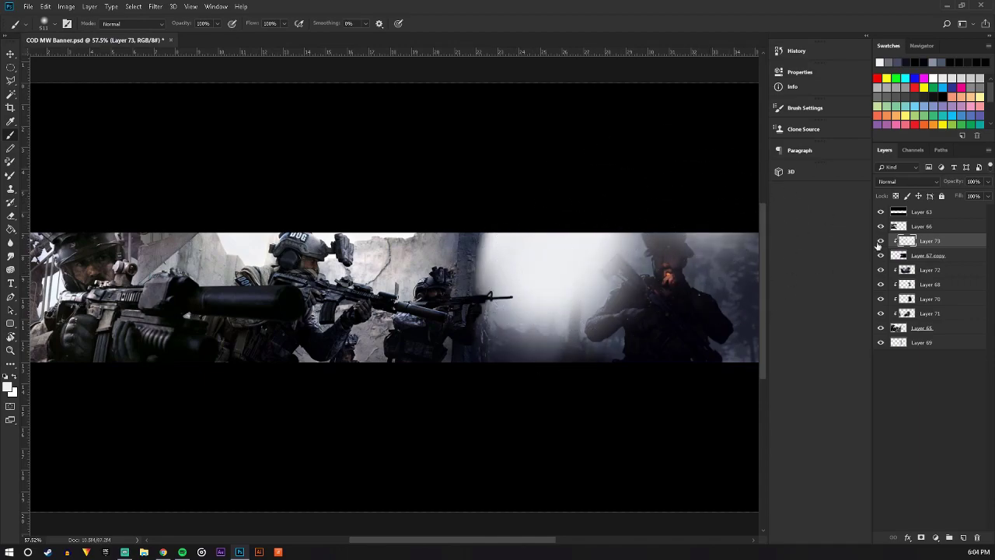
pyautogui.moveTo(524, 285); pyautogui.dragTo(671, 285)
pyautogui.click(905, 182)
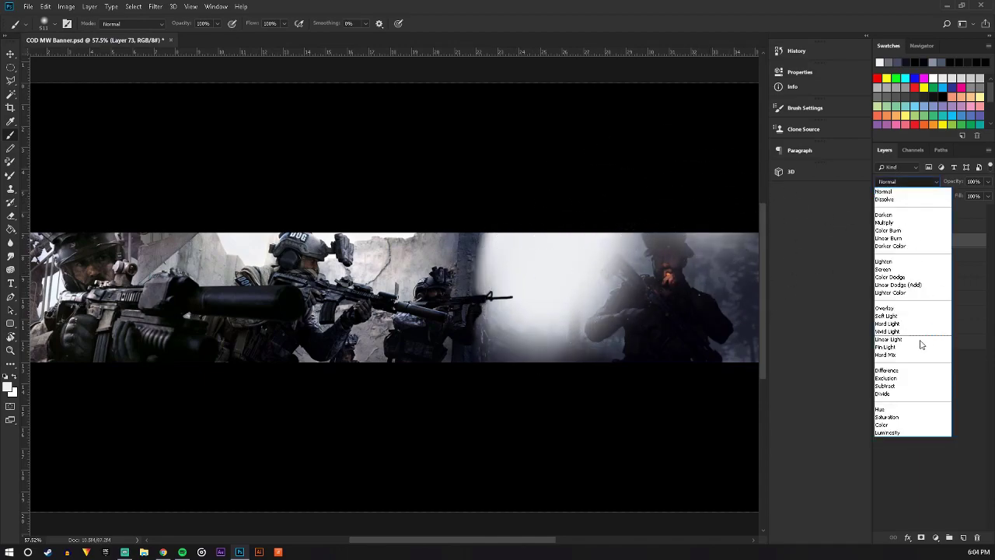
pyautogui.click(890, 316)
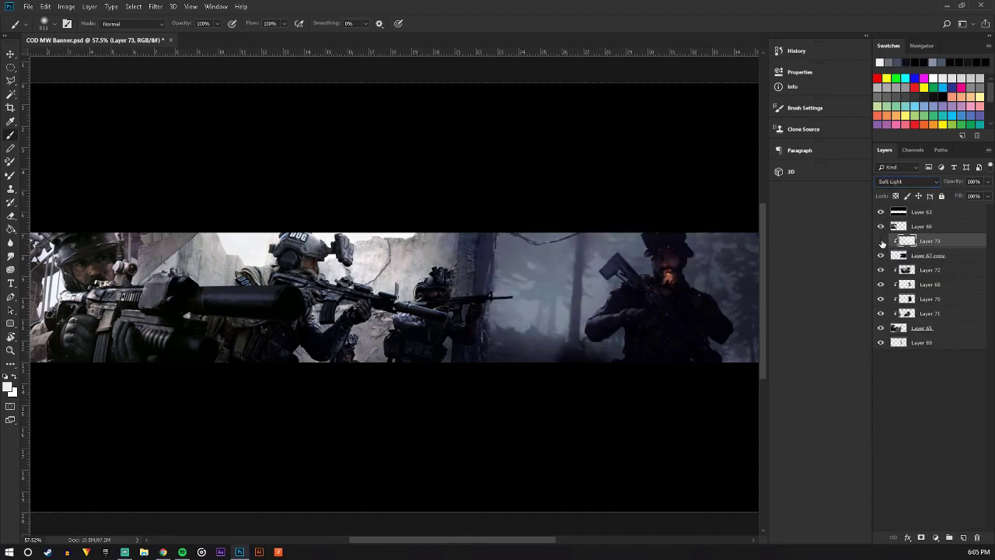
pyautogui.click(881, 241)
pyautogui.click(881, 241)
# Duplicate Layer 73 as a Color-blended copy above it and lower Layer 73 to 26% opacity
pyautogui.hotkey('ctrl', 'j')
pyautogui.click(905, 181)
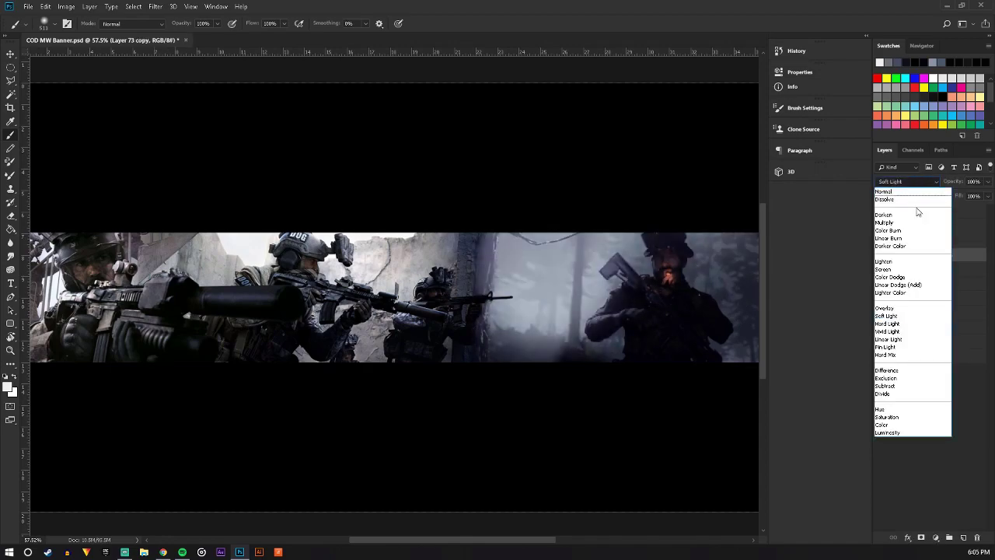
pyautogui.click(900, 425)
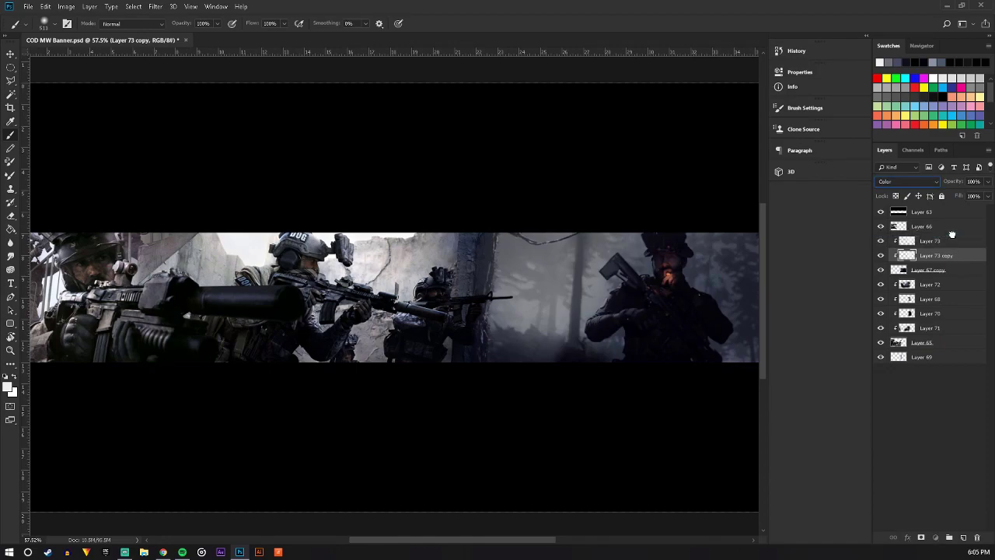
pyautogui.moveTo(951, 258); pyautogui.dragTo(952, 235)
pyautogui.click(953, 255)
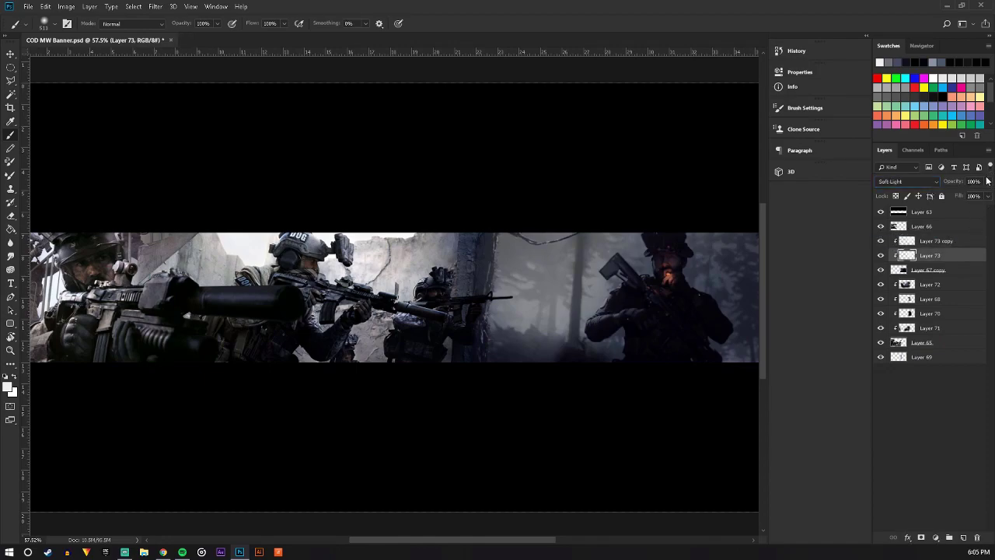
pyautogui.click(987, 181)
pyautogui.moveTo(987, 197)
pyautogui.mouseDown()
pyautogui.moveTo(941, 197)
pyautogui.moveTo(953, 195)
pyautogui.mouseUp()
# Set Layer 73 copy's opacity to 66% and sample a dark colour from the banner
pyautogui.click(932, 241)
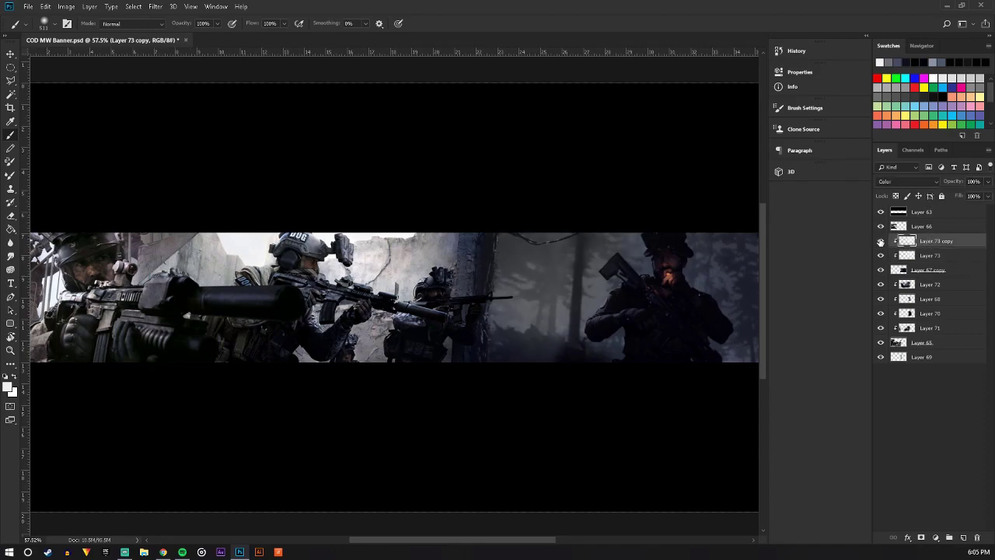
pyautogui.click(985, 190)
pyautogui.moveTo(969, 195); pyautogui.dragTo(973, 196)
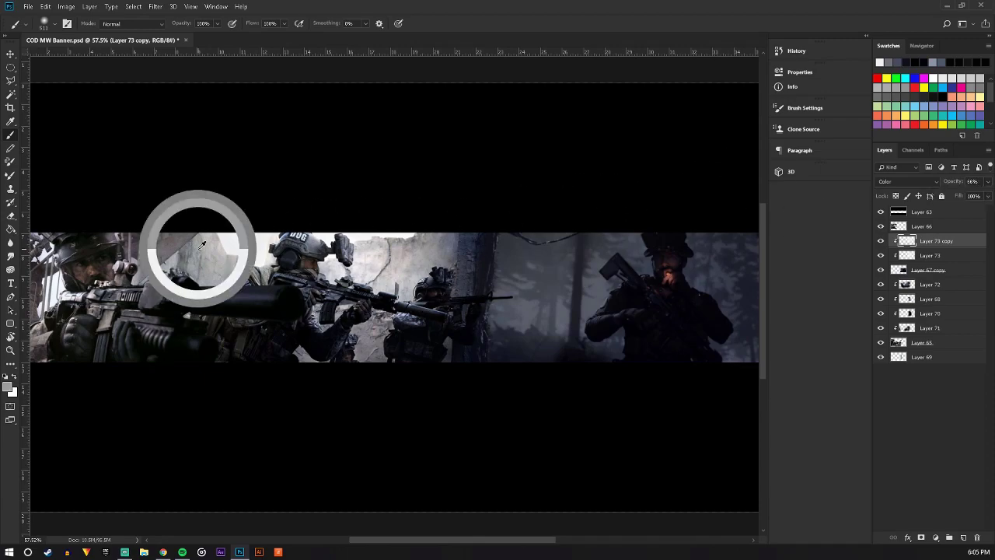
pyautogui.scroll(-3, 600, 315)
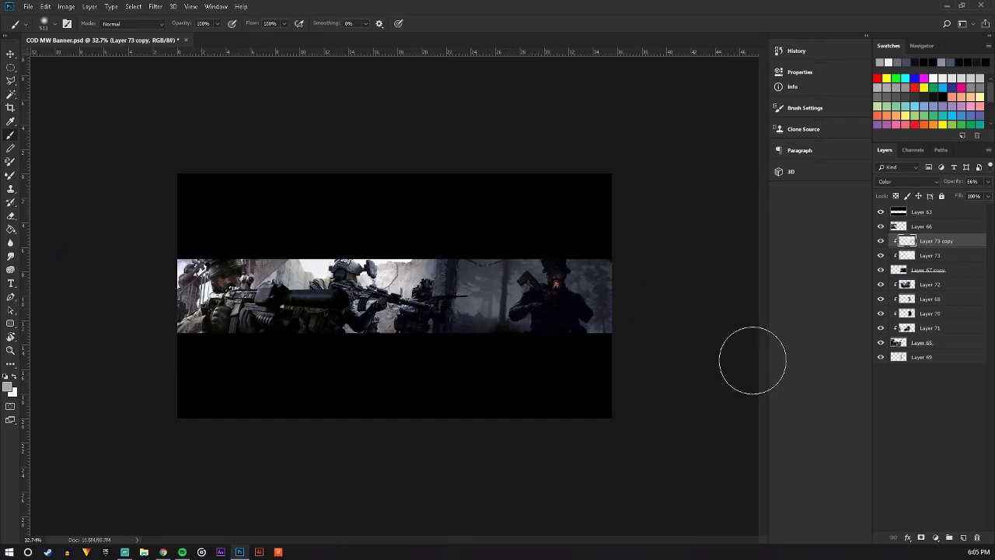
pyautogui.scroll(2, 645, 328)
pyautogui.scroll(1, 395, 304)
pyautogui.keyDown('alt'); pyautogui.click(466, 278); pyautogui.keyUp('alt')
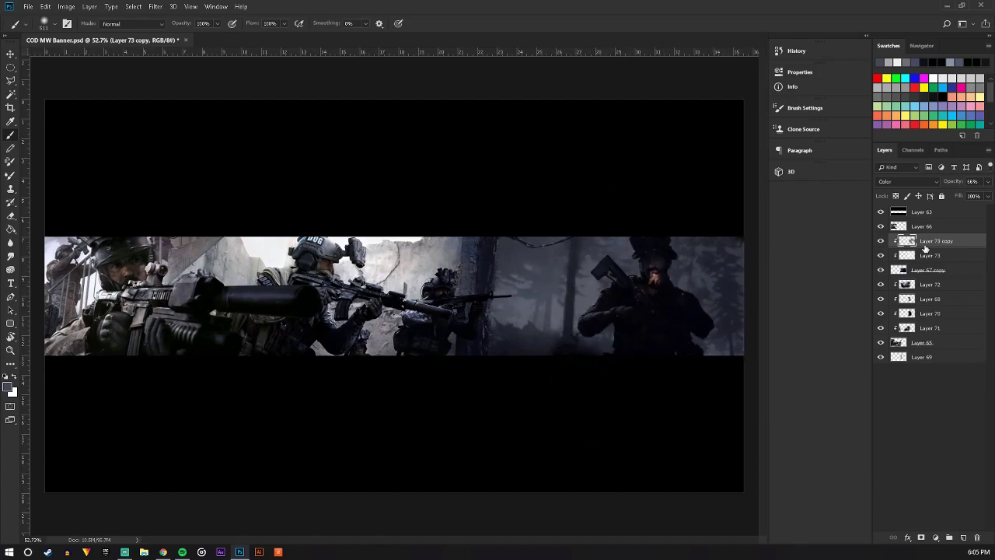
# Add Layer 74 above Layer 72, painting dark grey over the centre soldiers and gun in Soft Light
pyautogui.click(955, 286)
pyautogui.click(962, 536)
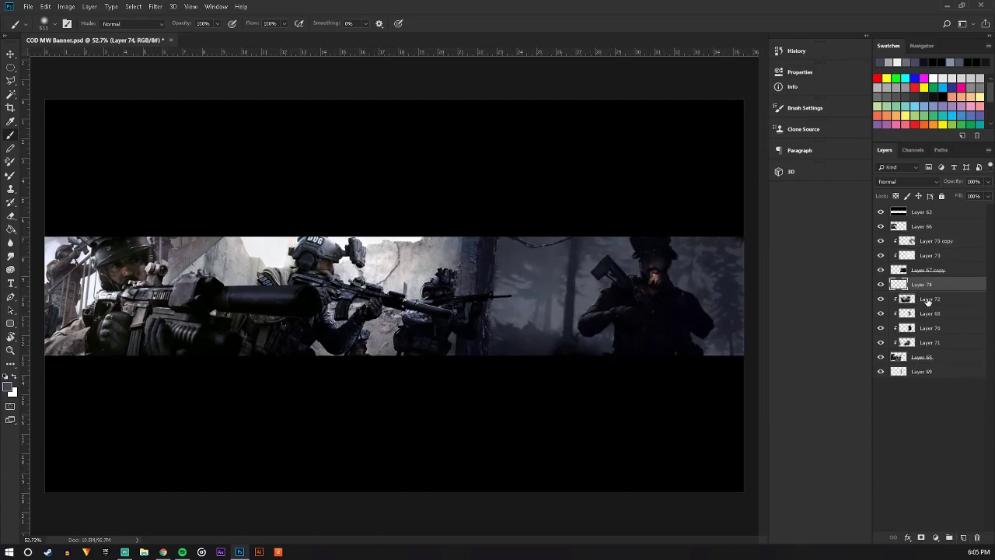
pyautogui.moveTo(408, 250); pyautogui.dragTo(378, 224)
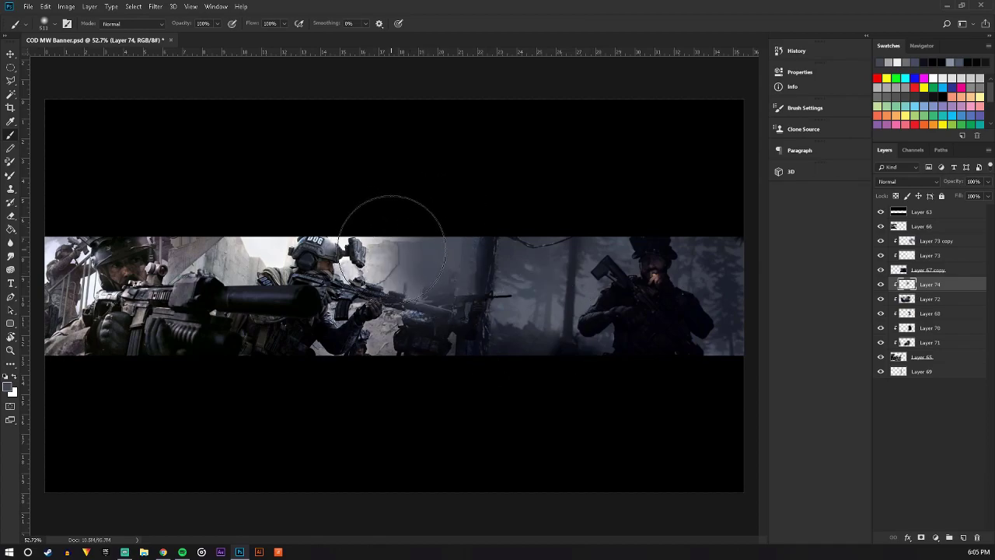
pyautogui.moveTo(196, 286); pyautogui.dragTo(195, 223)
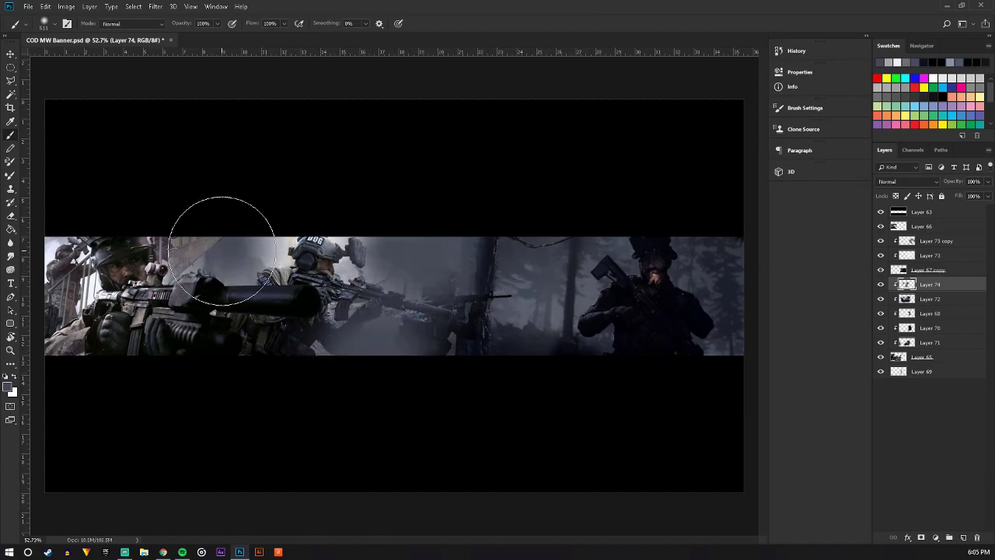
pyautogui.click(916, 183)
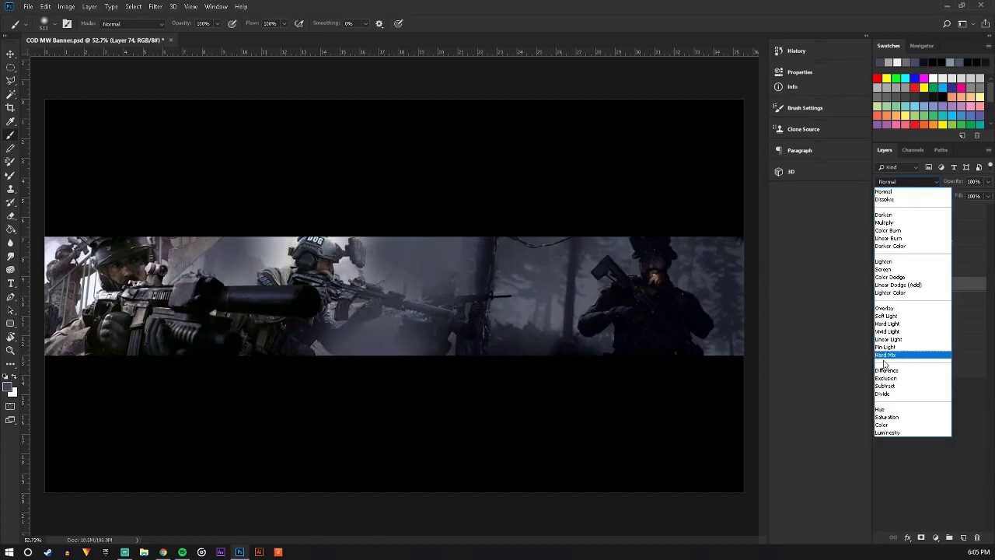
pyautogui.click(898, 426)
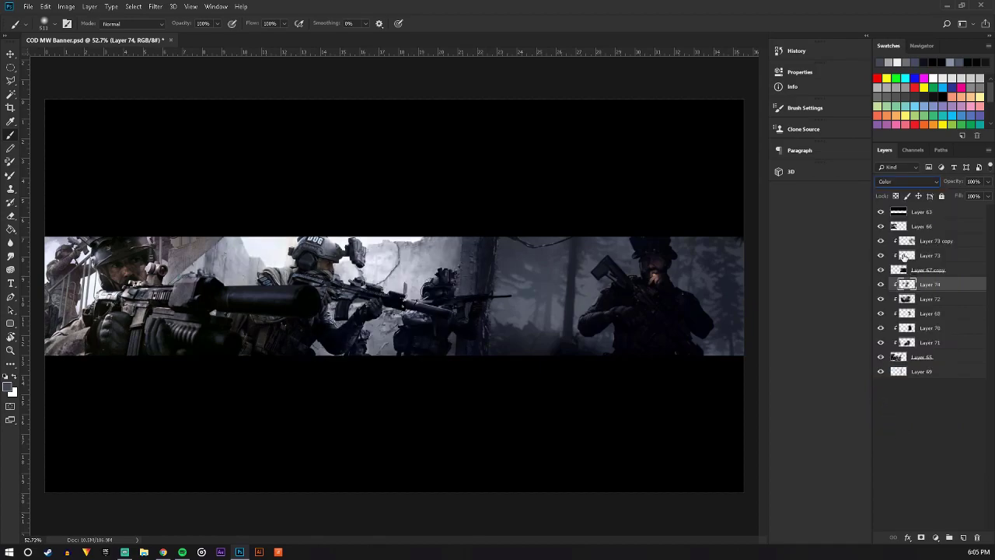
pyautogui.click(903, 181)
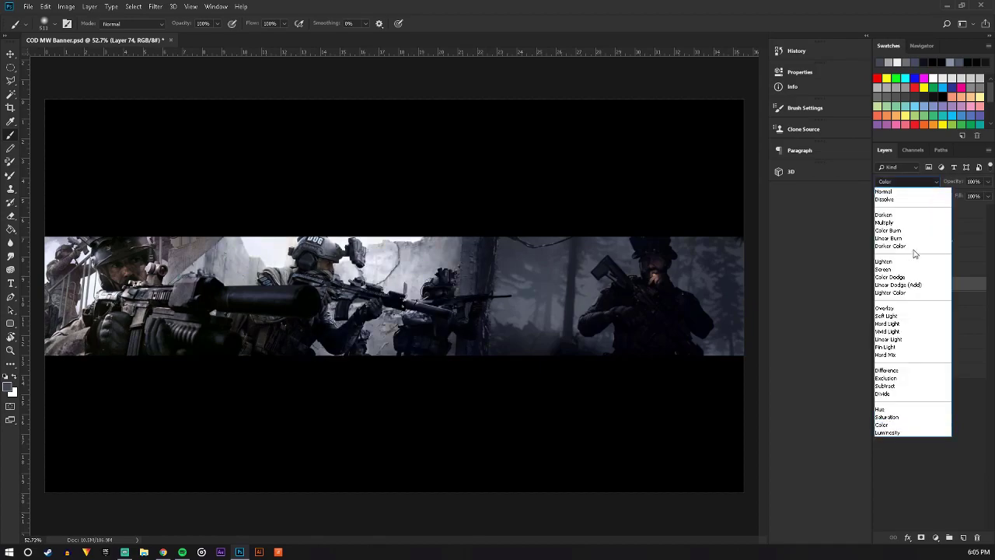
pyautogui.click(897, 315)
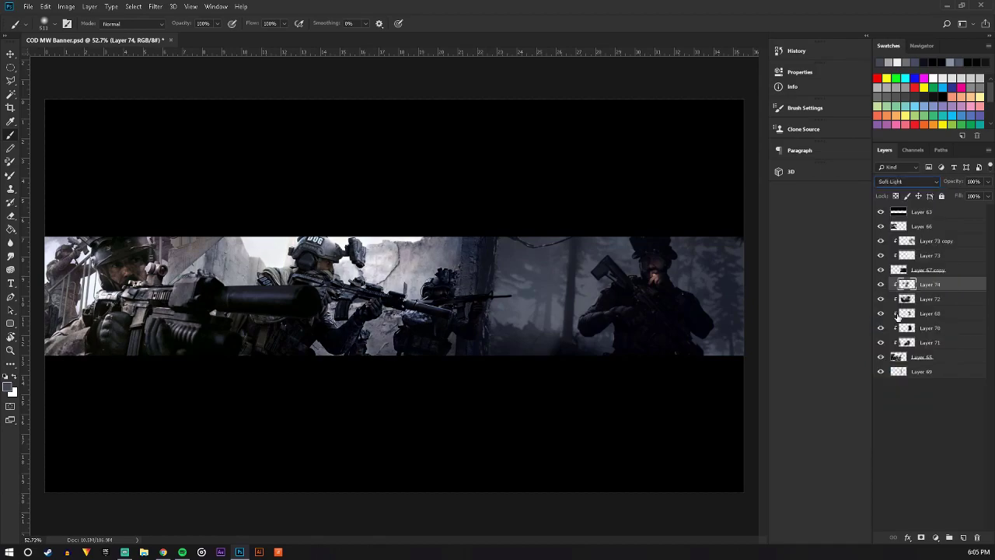
pyautogui.click(880, 285)
# Add Layer 75 clipped to Layer 66 and paint the left soldier area in Soft Light
pyautogui.click(937, 228)
pyautogui.click(963, 537)
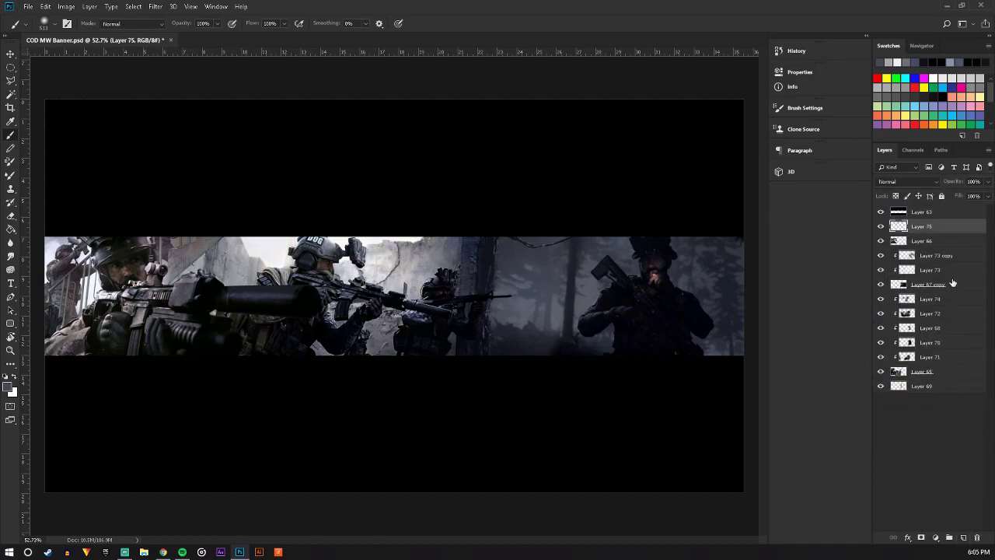
pyautogui.keyDown('alt'); pyautogui.click(937, 228); pyautogui.keyUp('alt')
pyautogui.scroll(-3, 233, 311)
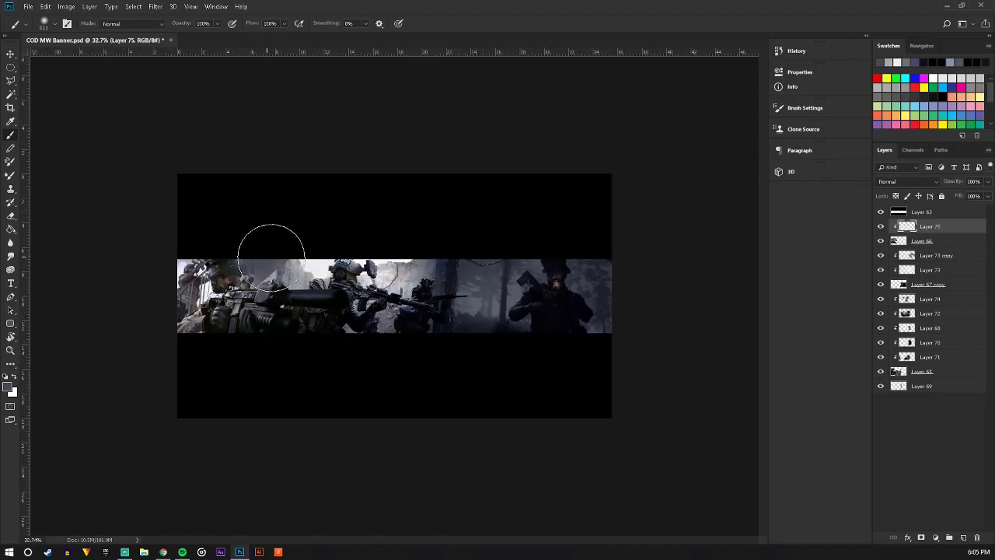
pyautogui.moveTo(154, 316)
pyautogui.mouseDown()
pyautogui.moveTo(178, 244)
pyautogui.moveTo(171, 349)
pyautogui.moveTo(240, 329)
pyautogui.moveTo(432, 394)
pyautogui.mouseUp()
pyautogui.click(907, 182)
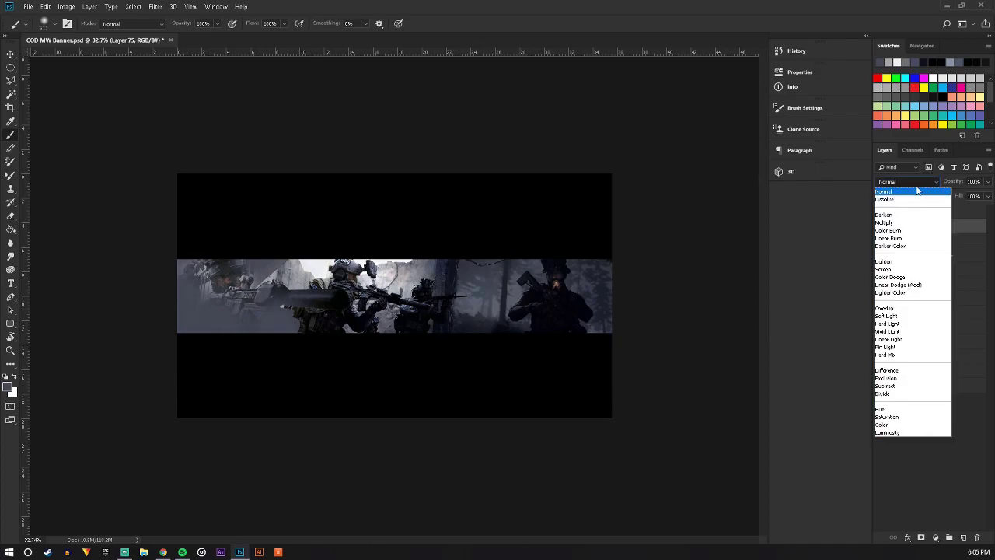
pyautogui.click(895, 316)
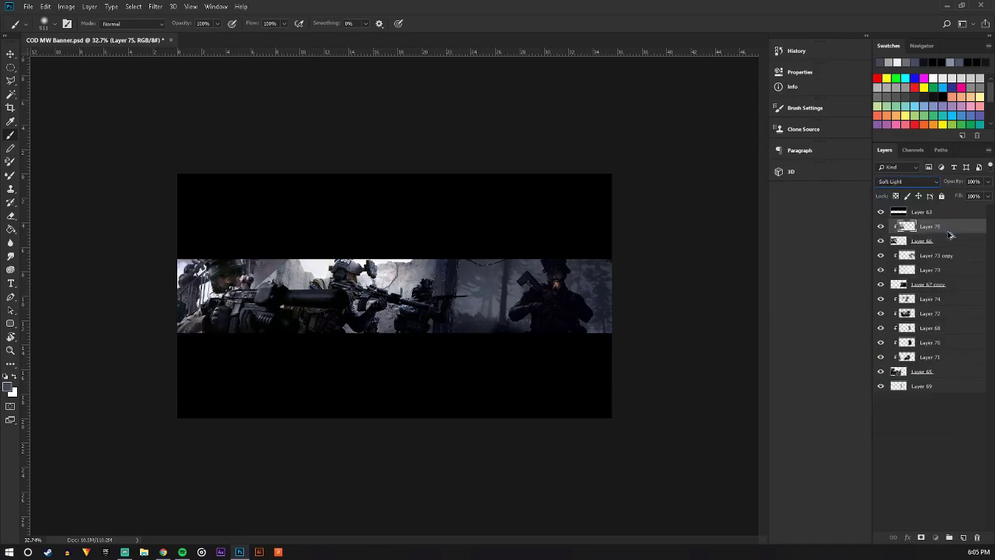
# Duplicate Layer 75 as a Color-blended copy at about 48% opacity
pyautogui.hotkey('ctrl', 'j')
pyautogui.click(913, 184)
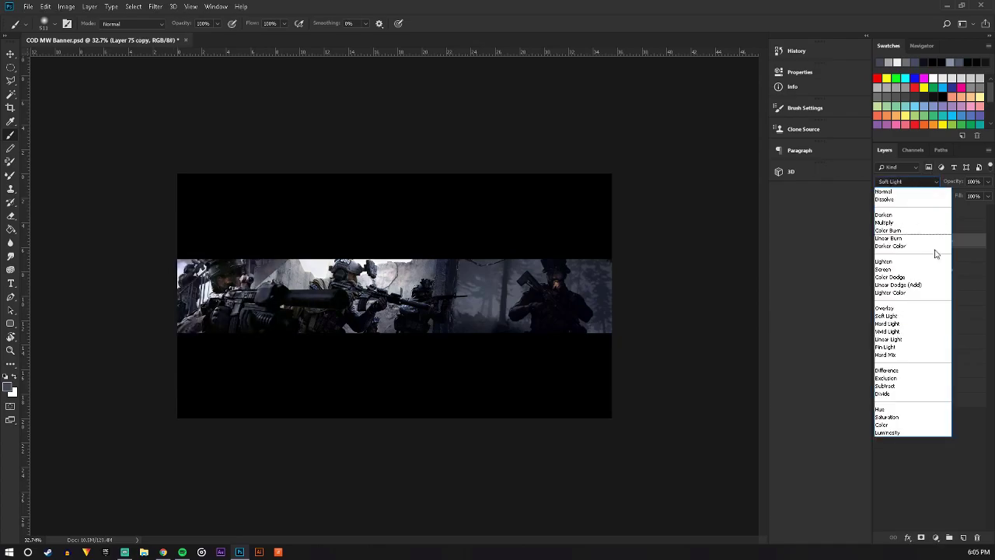
pyautogui.click(903, 425)
pyautogui.moveTo(984, 181); pyautogui.dragTo(969, 197)
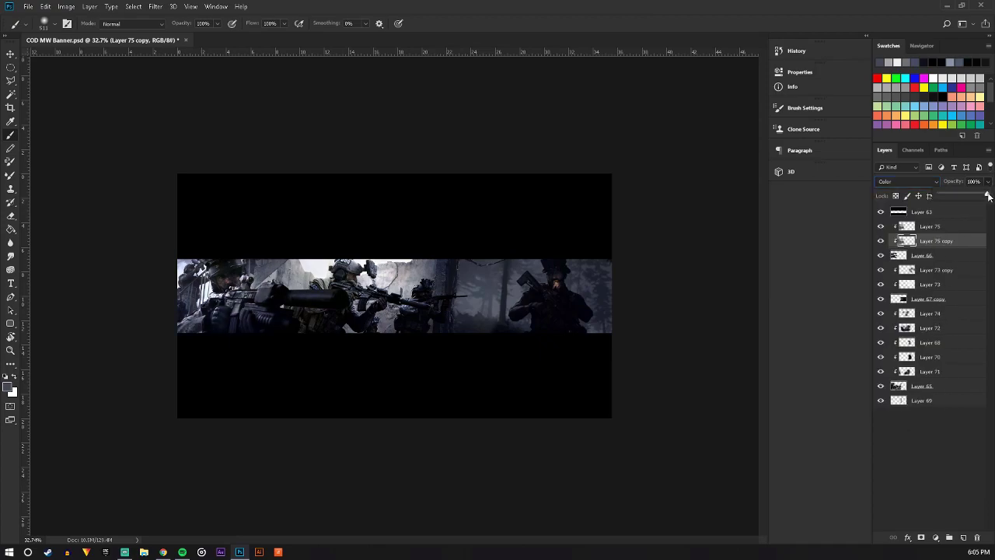
pyautogui.scroll(3, 373, 310)
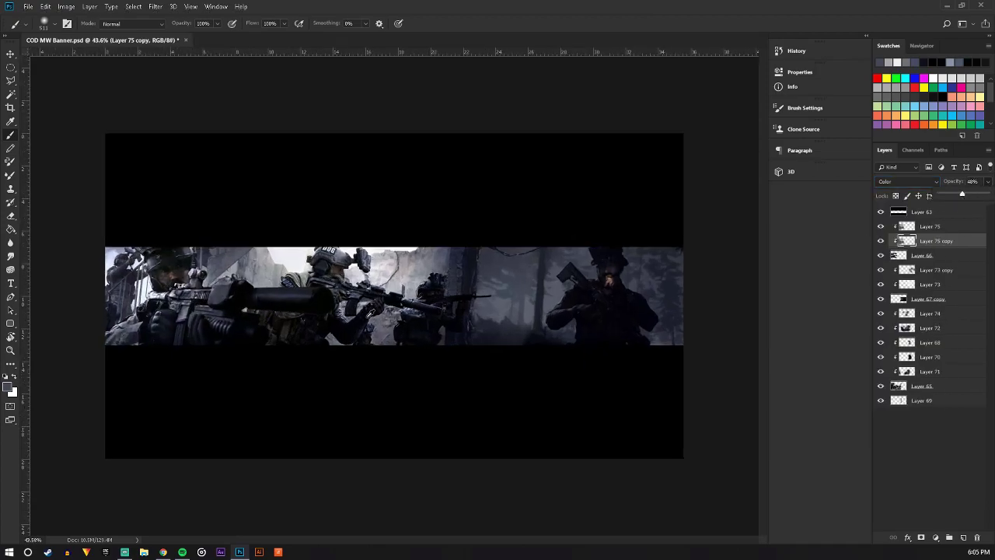
pyautogui.scroll(1, 374, 310)
pyautogui.scroll(1, 374, 310)
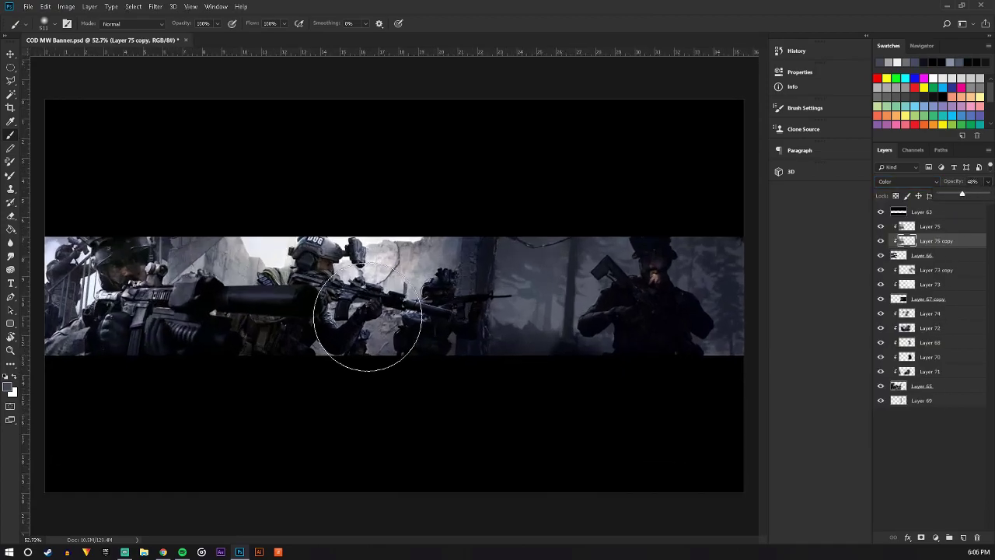
# Save COD MW Banner.psd, then blend Layer 75 copy as Soft Light and select Layer 75
pyautogui.click(10, 59)
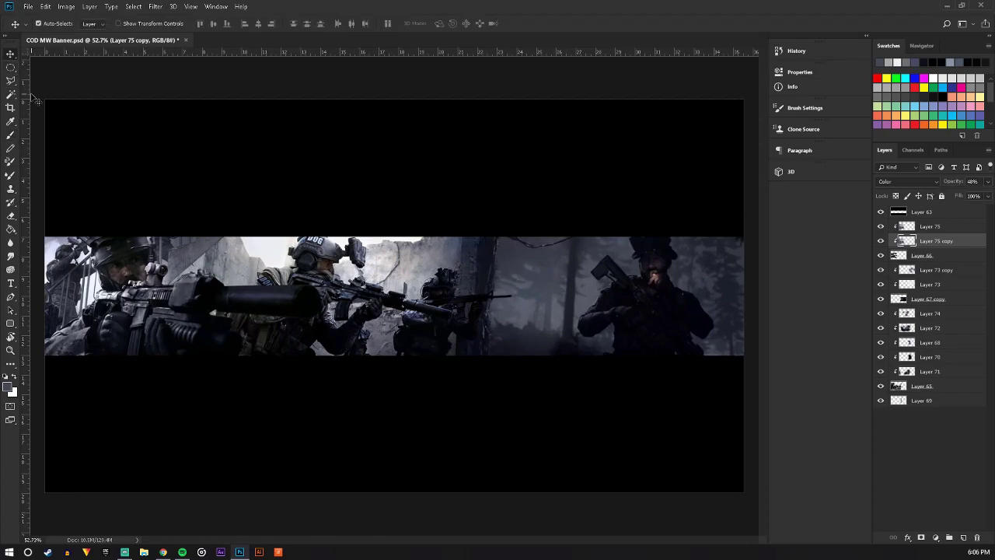
pyautogui.click(27, 7)
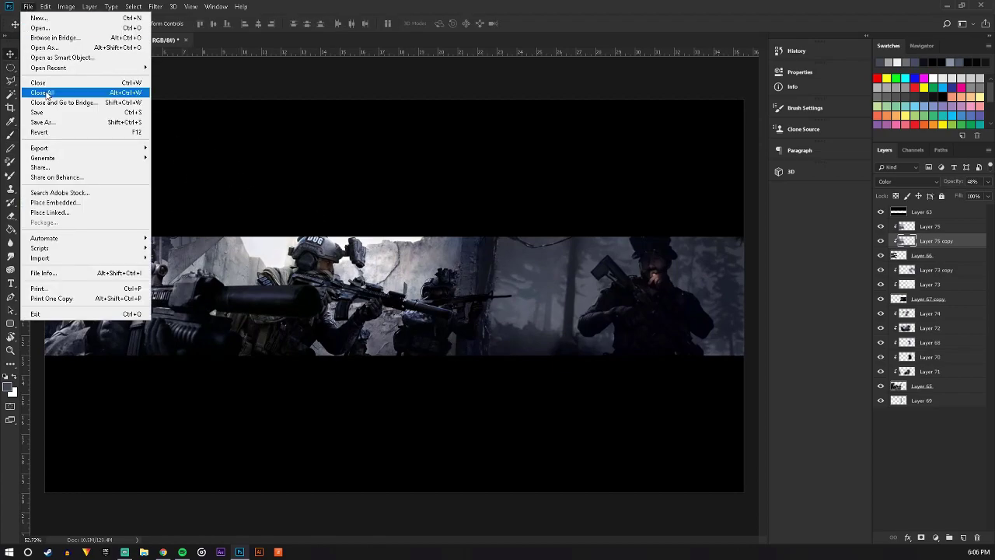
pyautogui.click(47, 114)
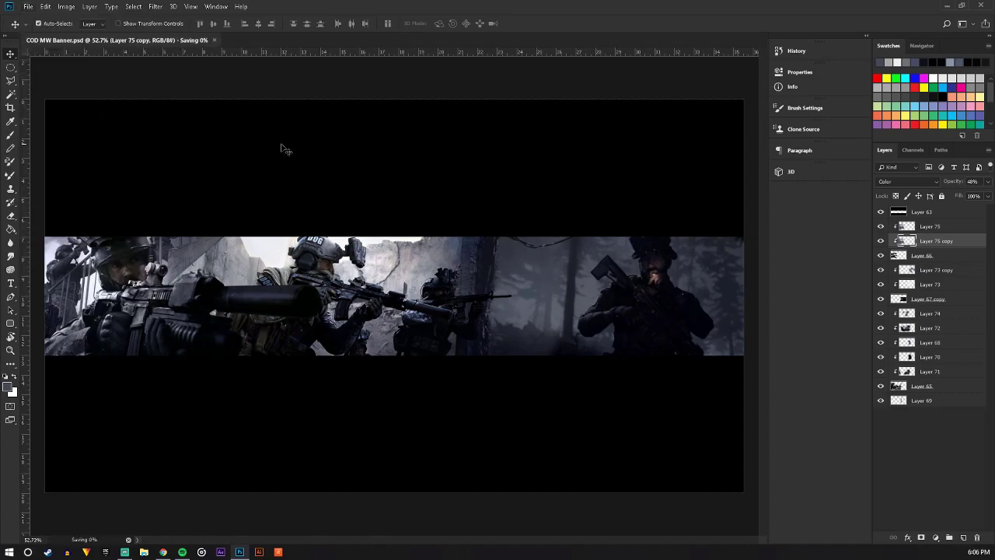
pyautogui.hotkey('alt', 'shift', 'f')
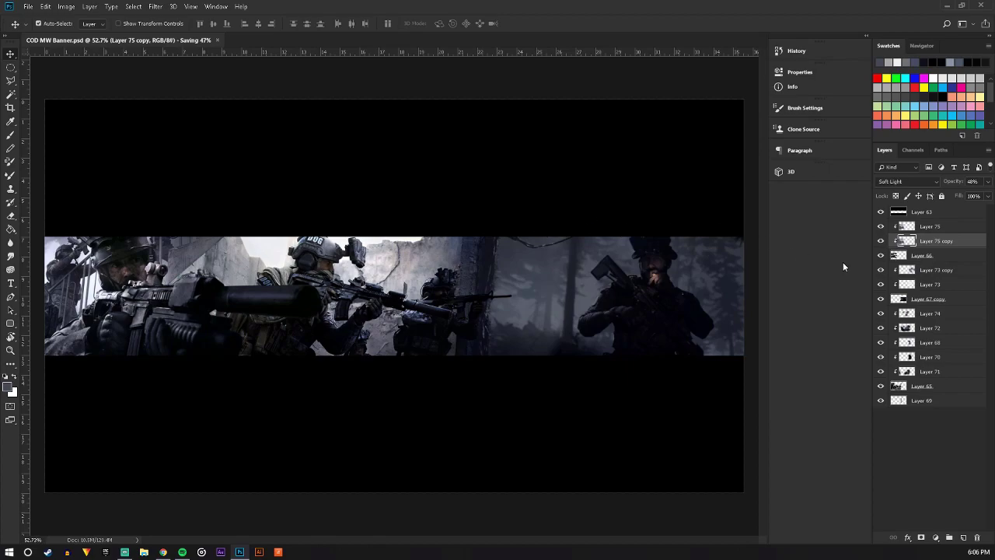
pyautogui.hotkey('alt', ']')
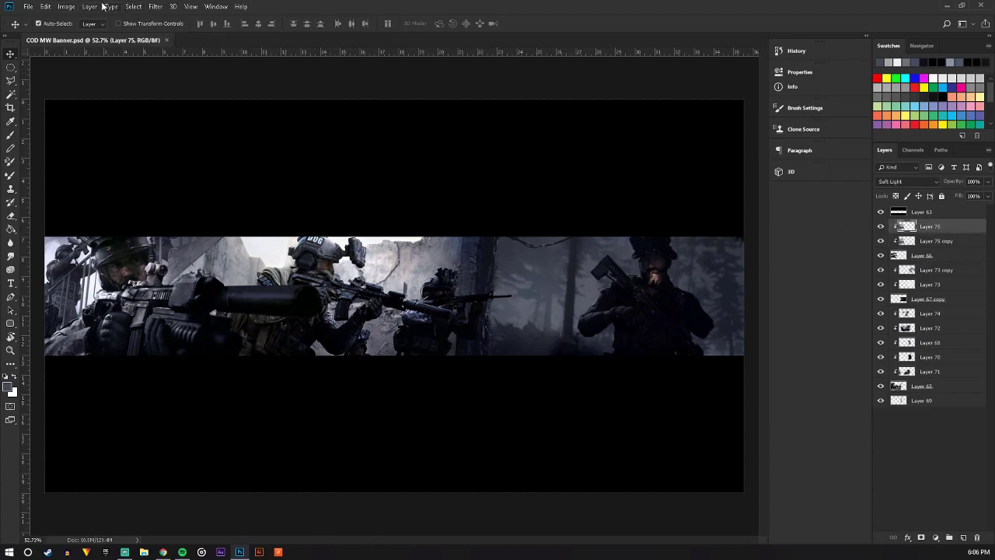
# Add a Brightness/Contrast adjustment layer with brightness -17 and contrast 15 over the strip
pyautogui.click(91, 6)
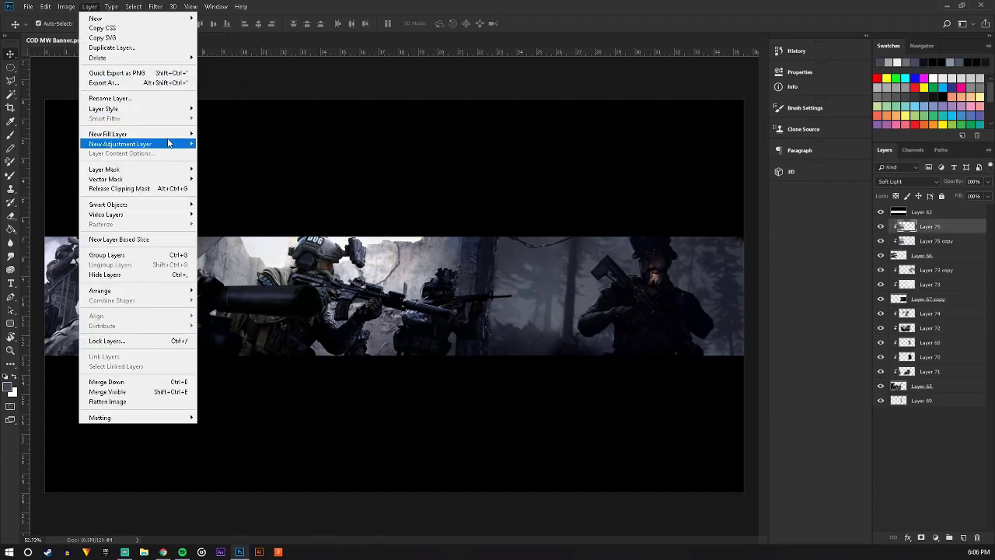
pyautogui.click(228, 145)
pyautogui.click(615, 210)
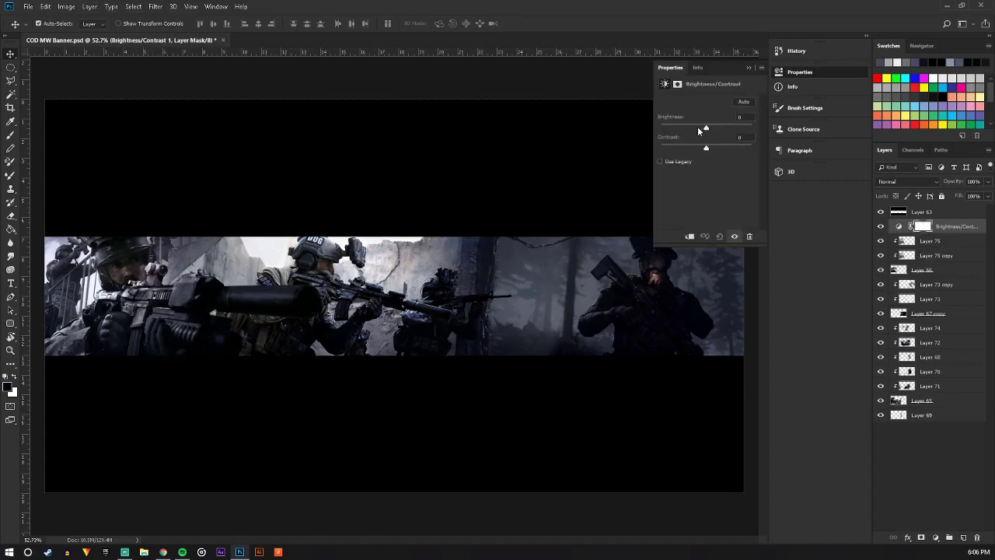
pyautogui.moveTo(707, 150); pyautogui.dragTo(695, 126)
pyautogui.scroll(-1, 544, 204)
pyautogui.scroll(-2, 544, 205)
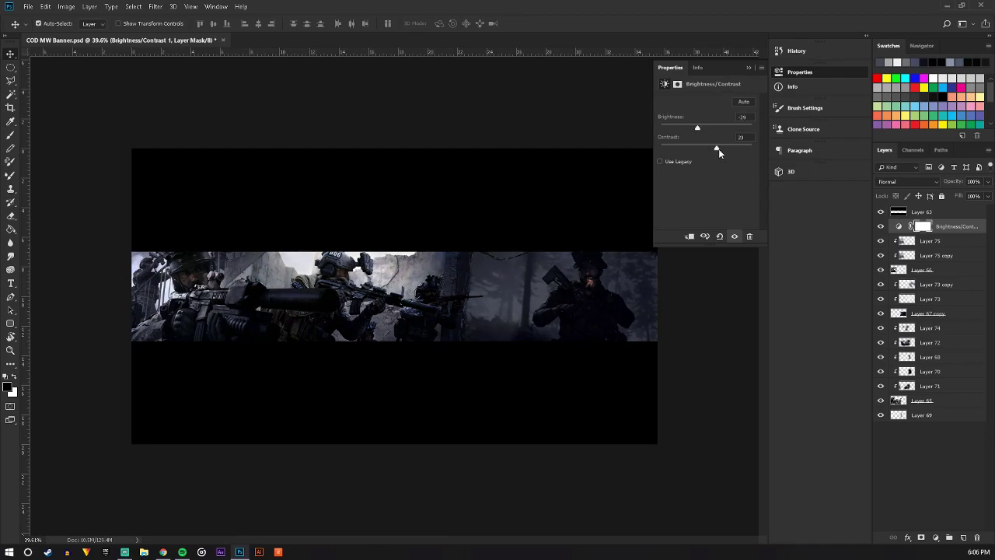
pyautogui.moveTo(694, 130); pyautogui.dragTo(703, 129)
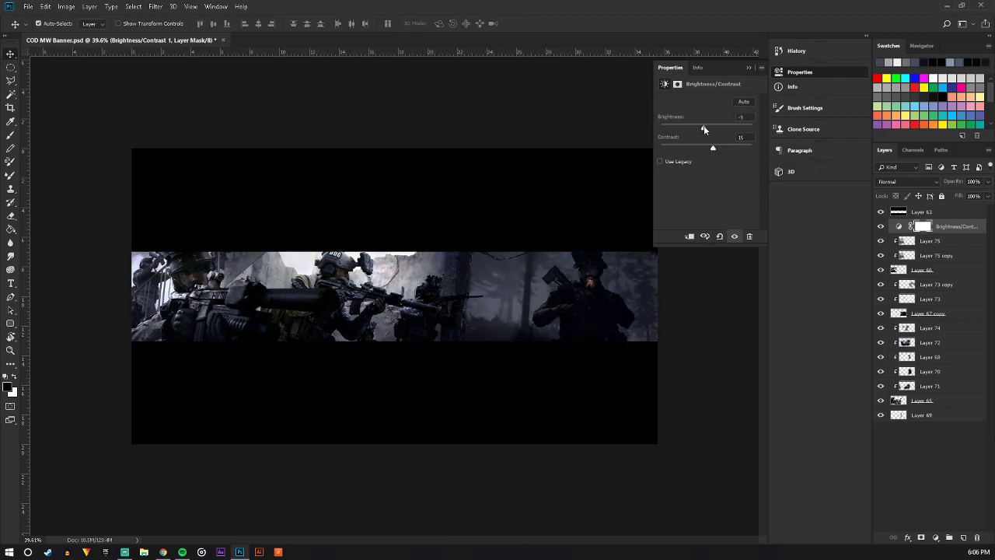
pyautogui.click(745, 69)
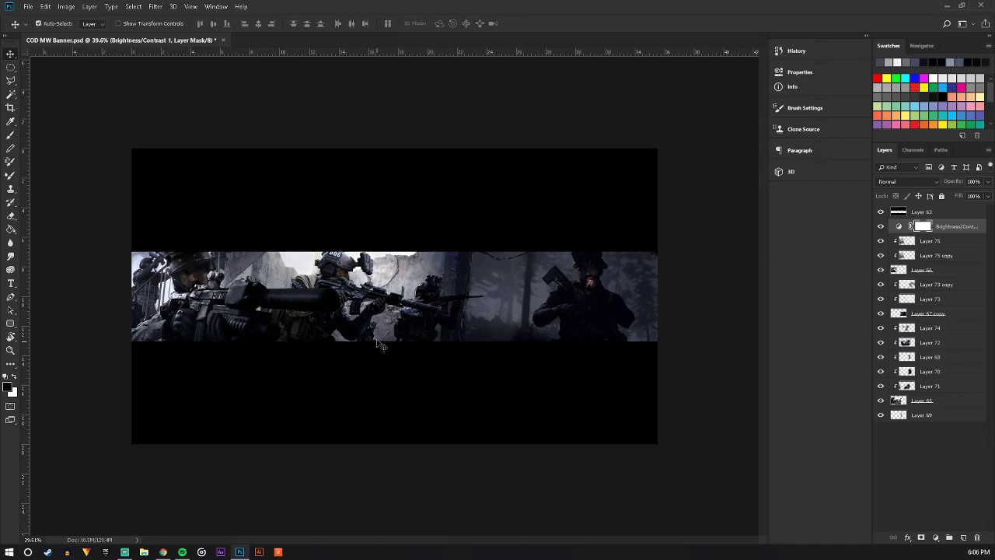
pyautogui.scroll(3, 400, 326)
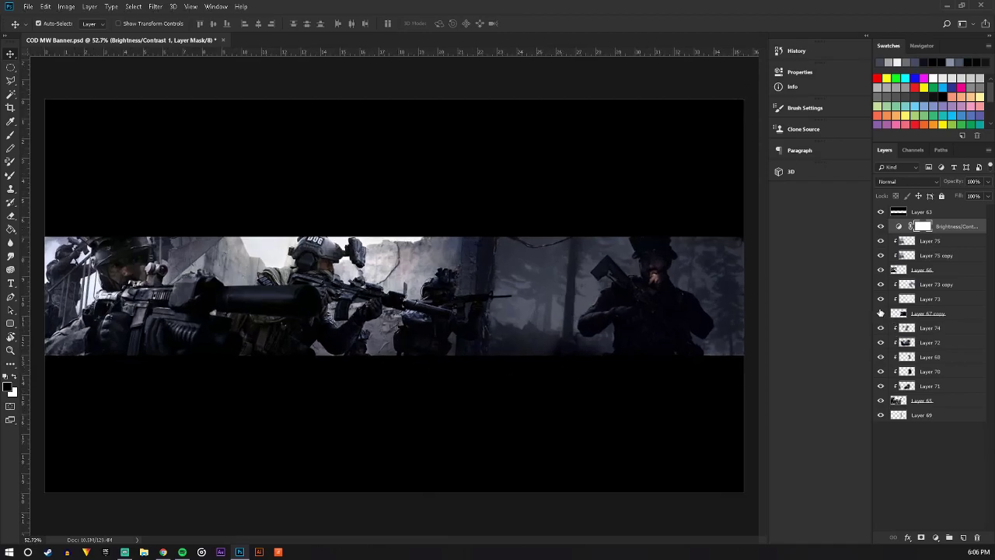
# Inspect the strip's section layers, then create Layer 76 just under Layer 63
pyautogui.click(880, 313)
pyautogui.click(881, 270)
pyautogui.click(881, 400)
pyautogui.click(880, 342)
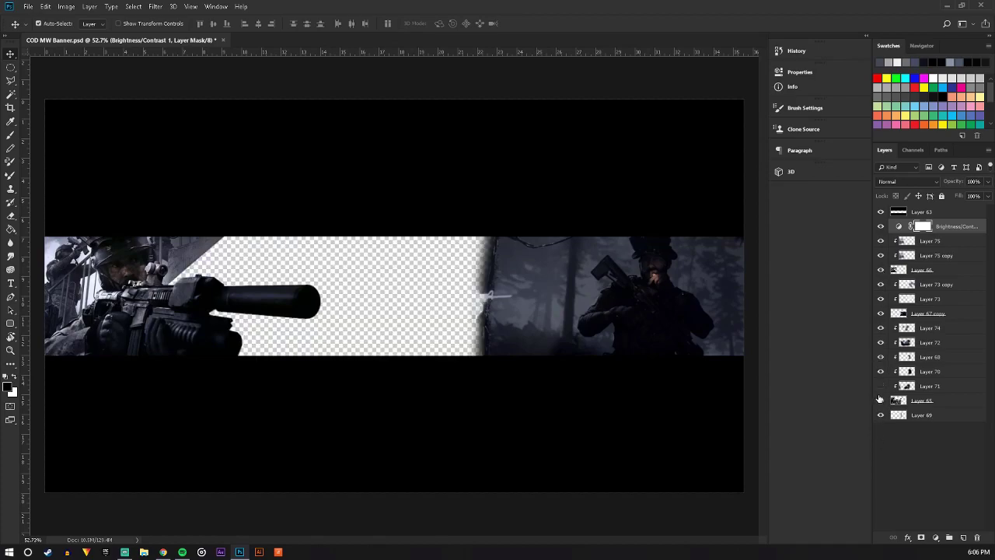
pyautogui.click(880, 400)
pyautogui.click(881, 342)
pyautogui.click(940, 328)
pyautogui.click(962, 537)
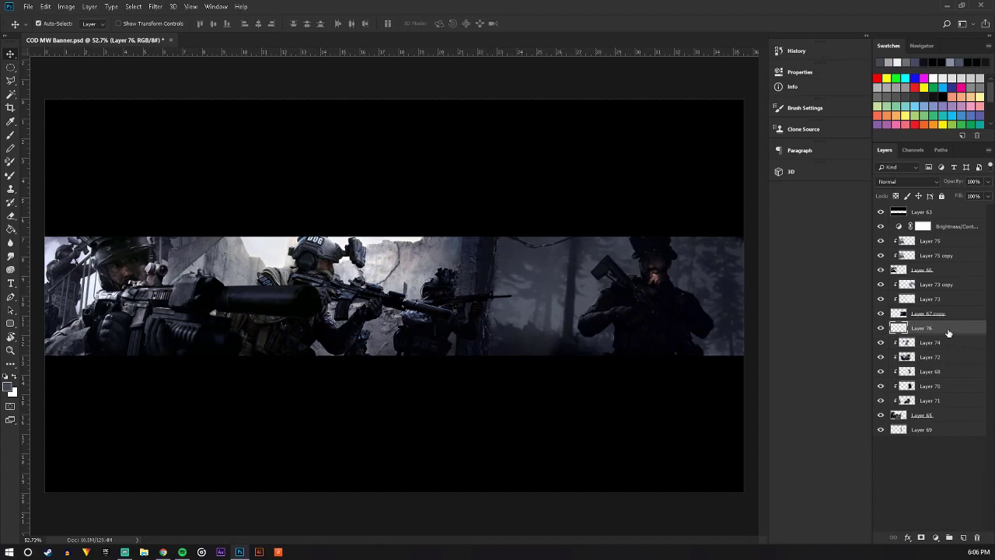
pyautogui.moveTo(947, 328); pyautogui.dragTo(940, 230)
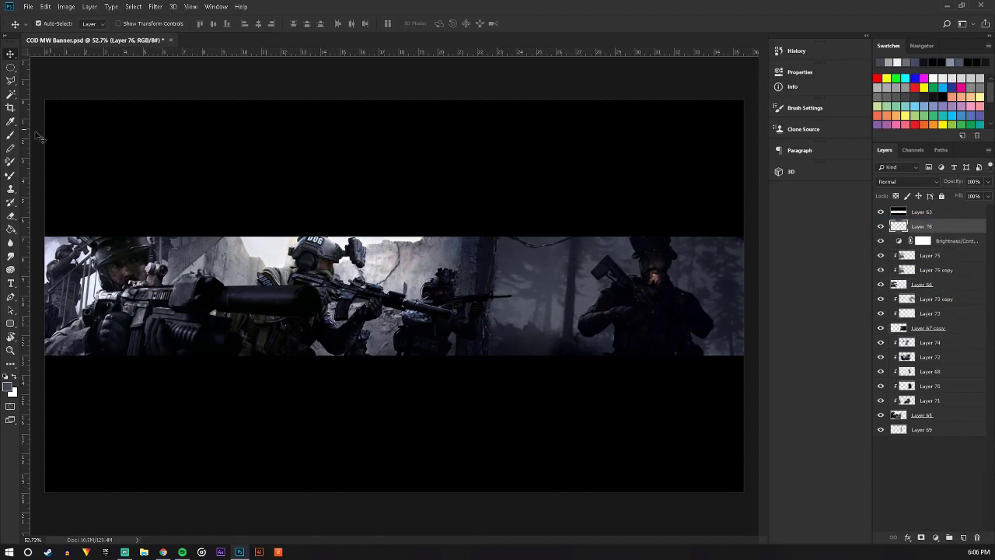
# Paint white haze across the soldiers with a soft brush at 35% opacity
pyautogui.click(11, 136)
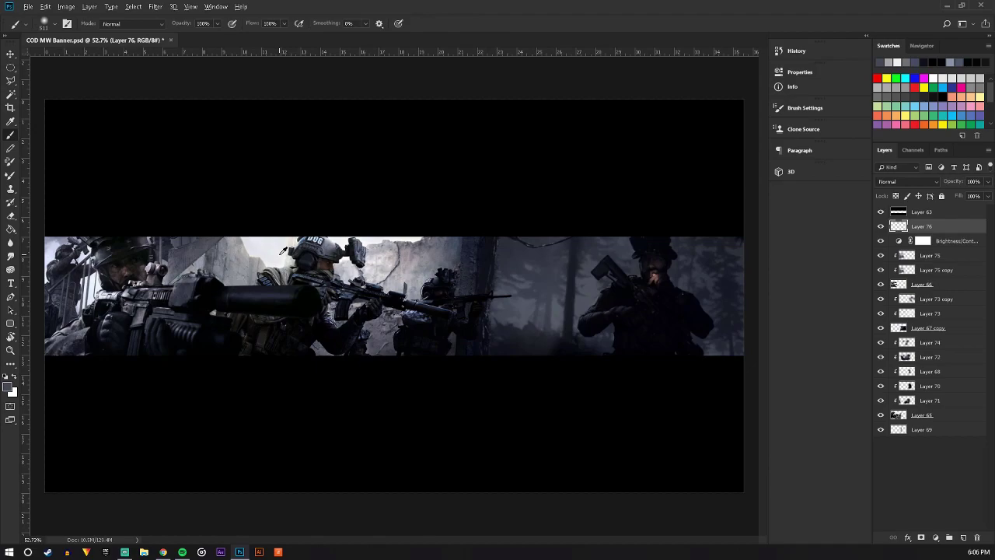
pyautogui.moveTo(278, 206)
pyautogui.mouseDown()
pyautogui.moveTo(411, 218)
pyautogui.moveTo(428, 229)
pyautogui.moveTo(466, 211)
pyautogui.mouseUp()
pyautogui.moveTo(229, 204)
pyautogui.mouseDown()
pyautogui.moveTo(249, 217)
pyautogui.moveTo(300, 210)
pyautogui.mouseUp()
pyautogui.moveTo(217, 23); pyautogui.dragTo(191, 39)
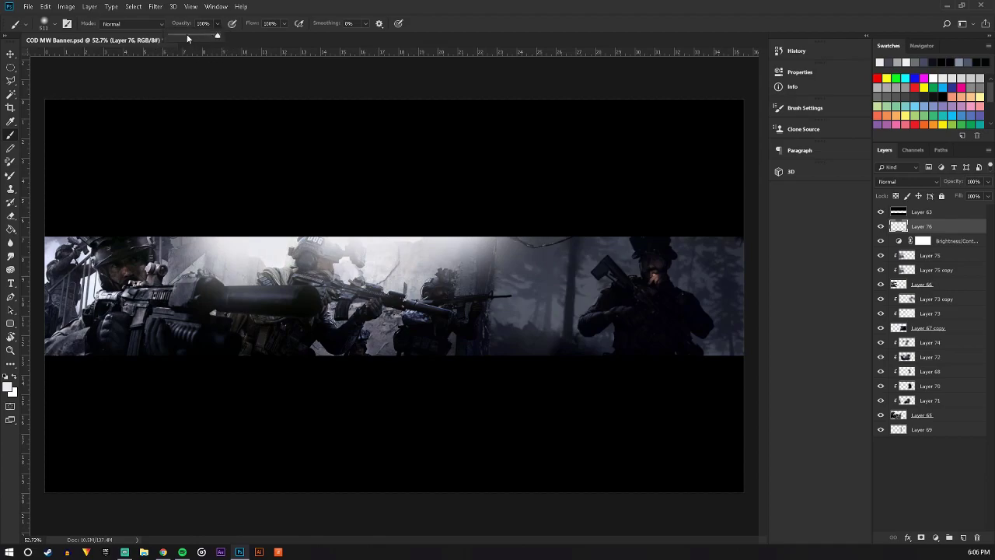
pyautogui.moveTo(210, 222)
pyautogui.mouseDown()
pyautogui.moveTo(188, 256)
pyautogui.moveTo(243, 268)
pyautogui.mouseUp()
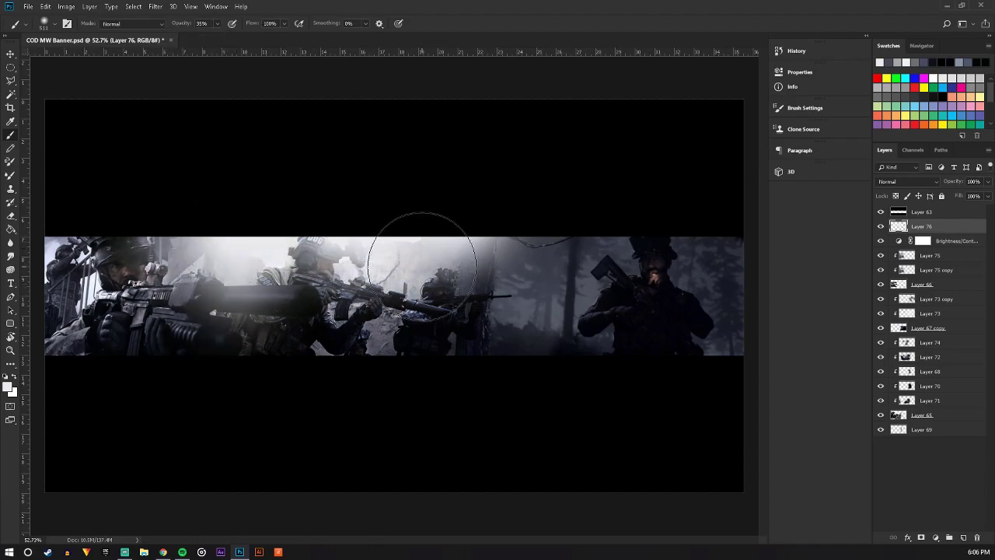
pyautogui.moveTo(411, 222)
pyautogui.mouseDown()
pyautogui.moveTo(518, 218)
pyautogui.moveTo(515, 226)
pyautogui.mouseUp()
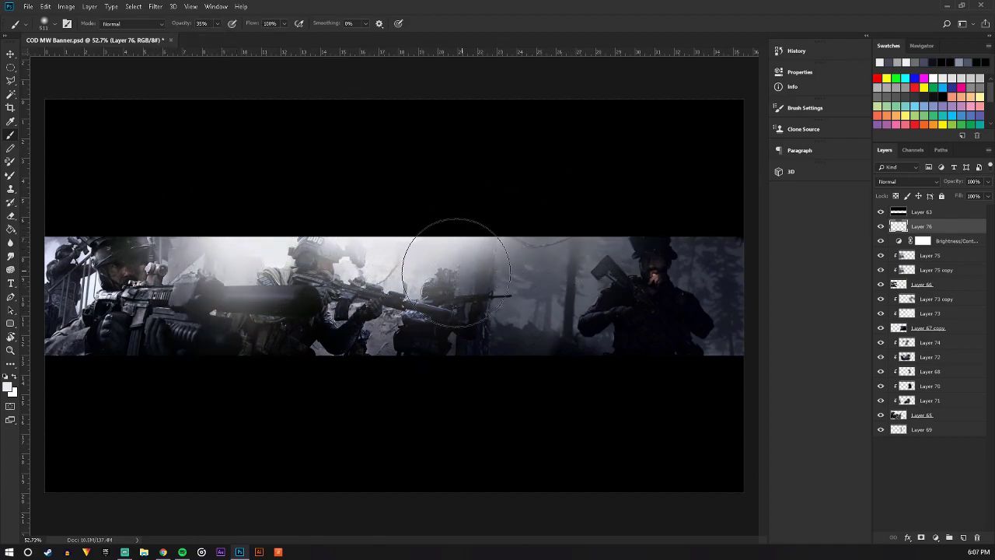
pyautogui.moveTo(444, 225); pyautogui.dragTo(448, 288)
# Try Soft Light, Vivid Light, Linear Light and Hard Mix on the haze, settling on Overlay
pyautogui.click(908, 182)
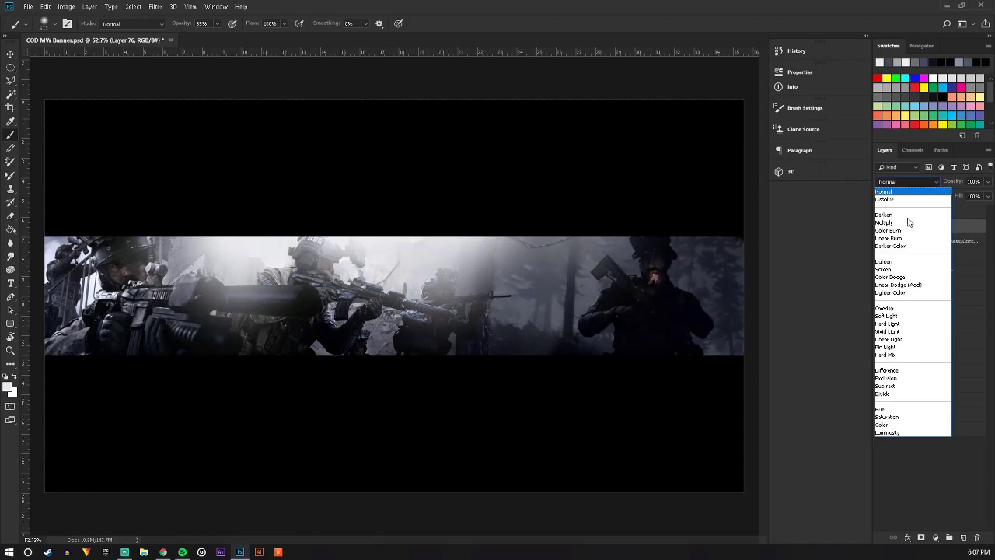
pyautogui.click(904, 311)
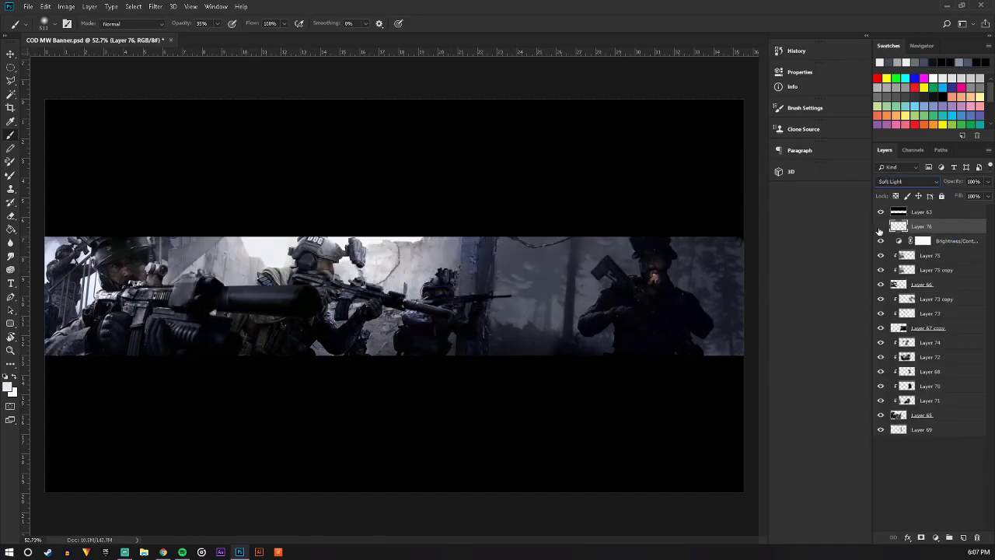
pyautogui.click(908, 182)
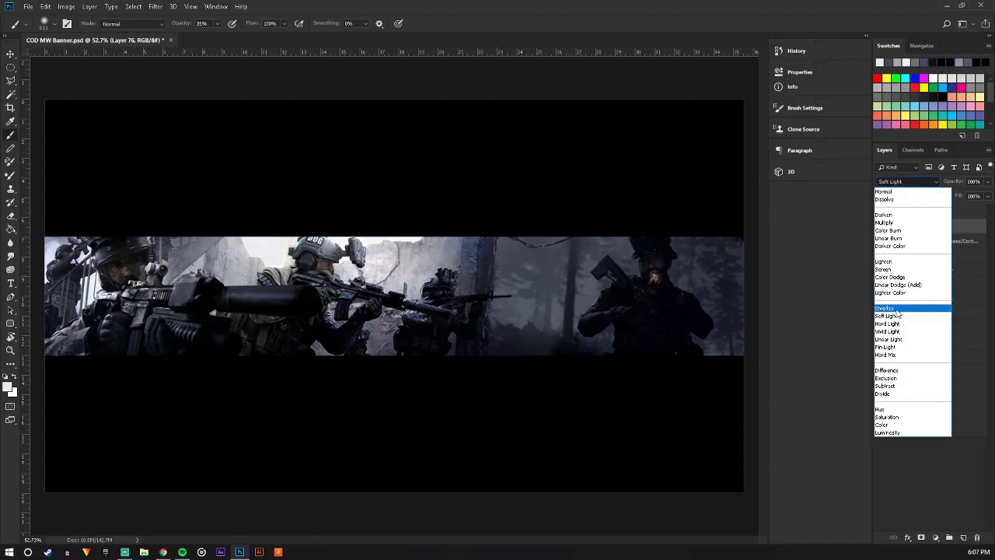
pyautogui.click(899, 310)
pyautogui.click(881, 226)
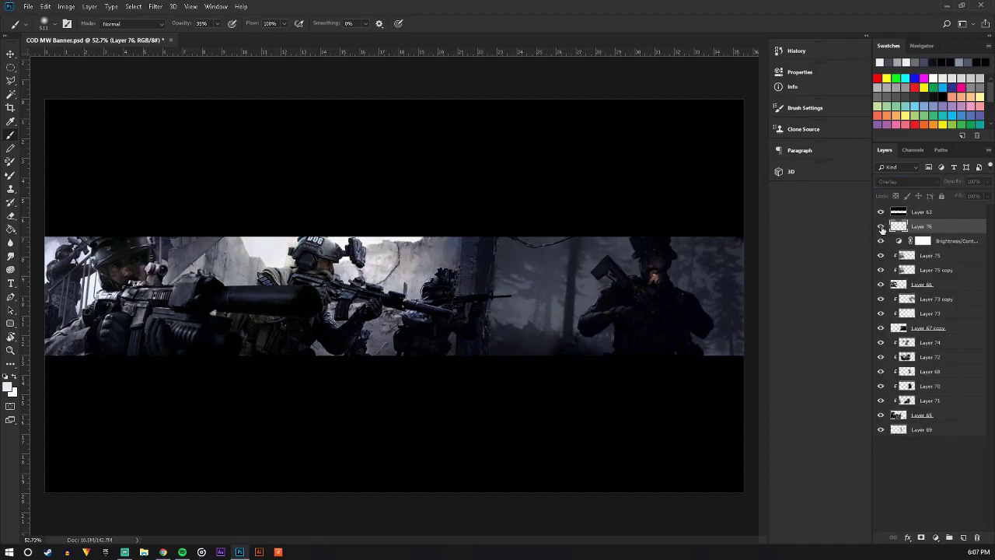
pyautogui.click(908, 181)
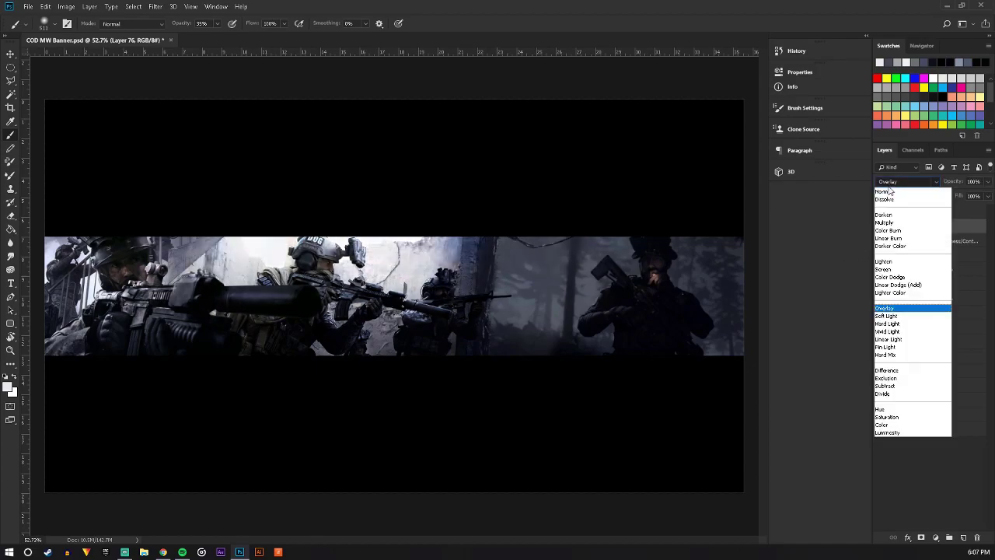
pyautogui.click(902, 334)
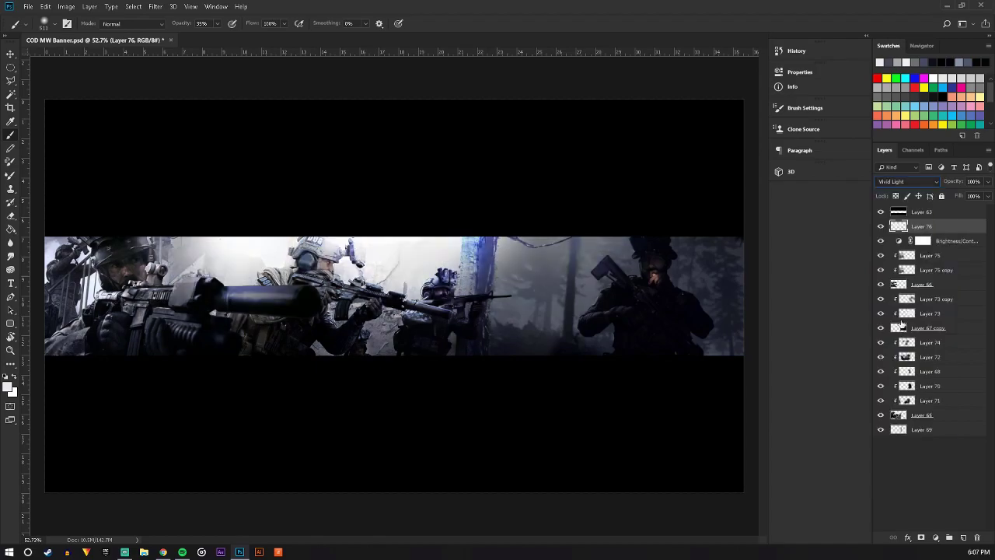
pyautogui.click(906, 181)
pyautogui.click(898, 342)
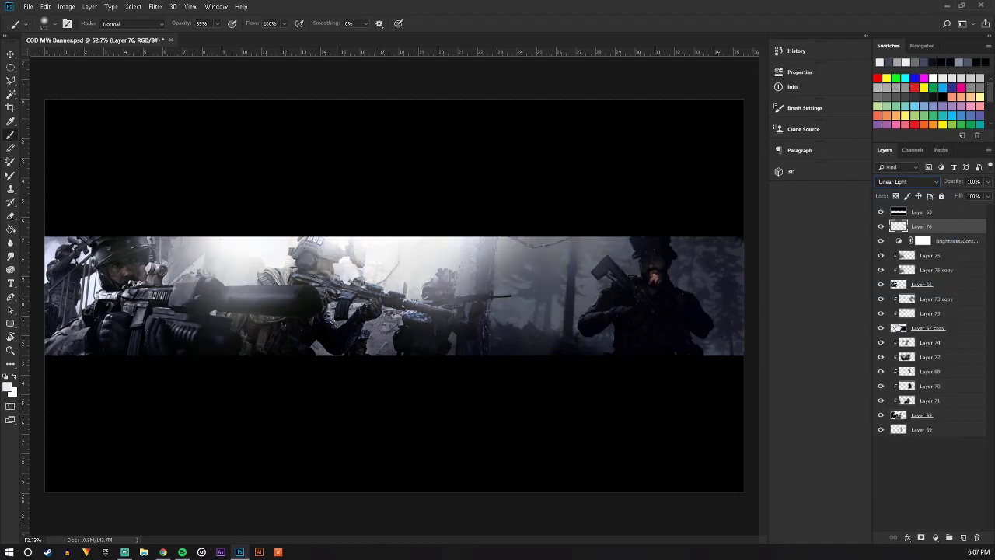
pyautogui.click(894, 182)
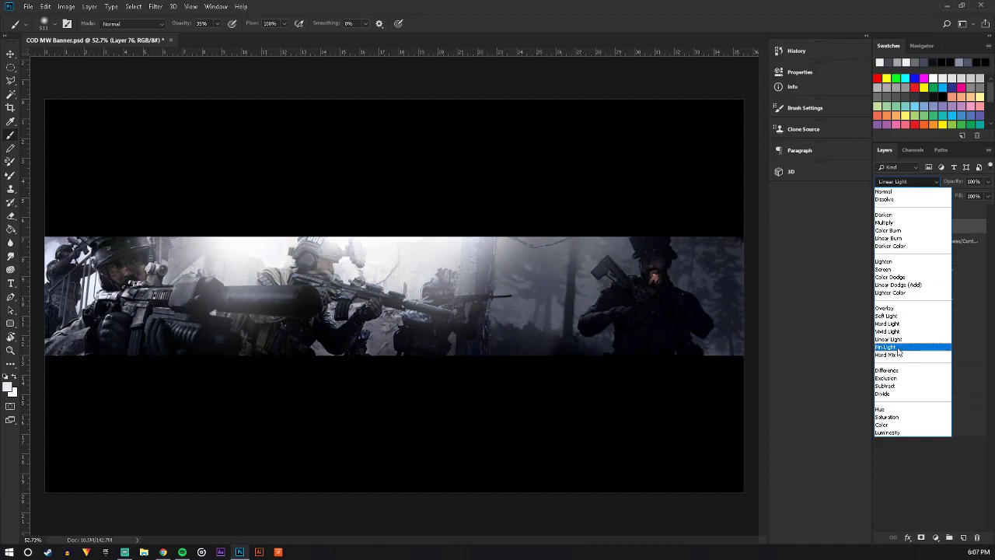
pyautogui.click(898, 357)
pyautogui.click(893, 185)
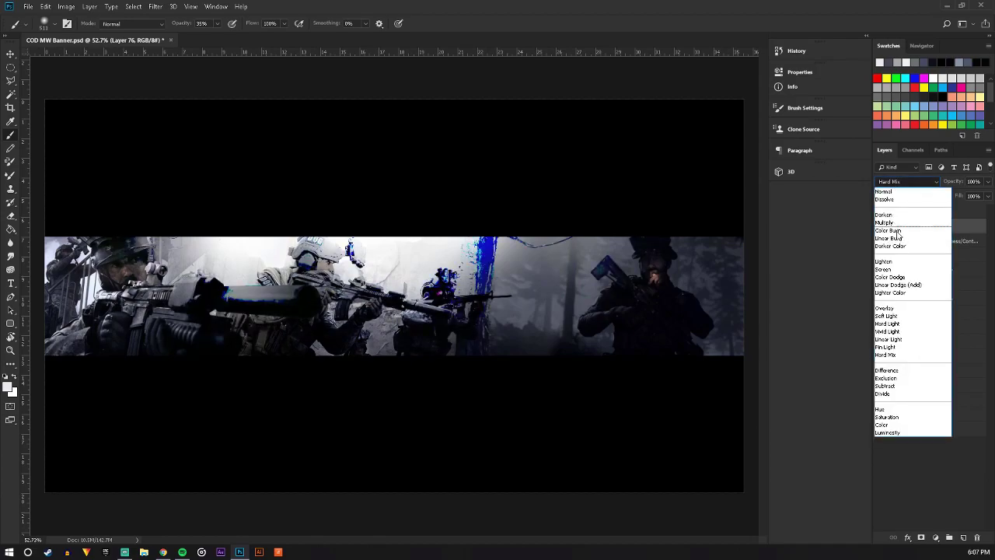
pyautogui.click(897, 312)
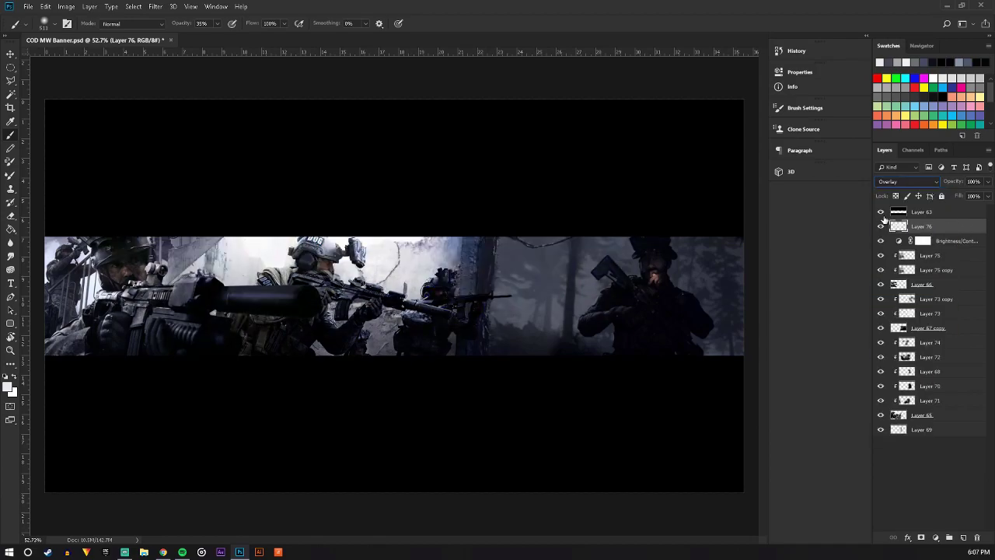
pyautogui.click(881, 227)
# Lower the haze layer to 40% opacity and add a new Layer 77 above it
pyautogui.click(987, 181)
pyautogui.moveTo(987, 198); pyautogui.dragTo(959, 197)
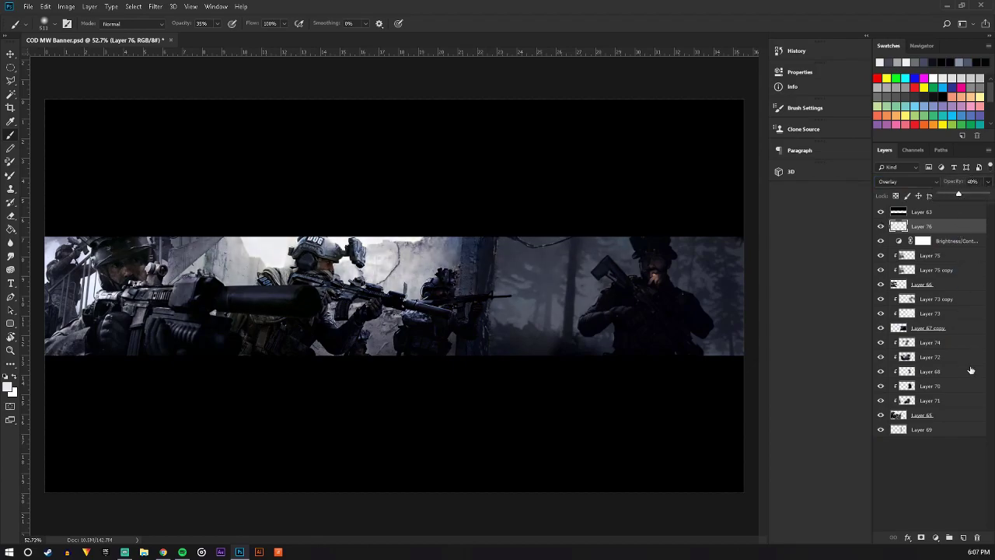
pyautogui.click(964, 537)
pyautogui.scroll(-3, 573, 333)
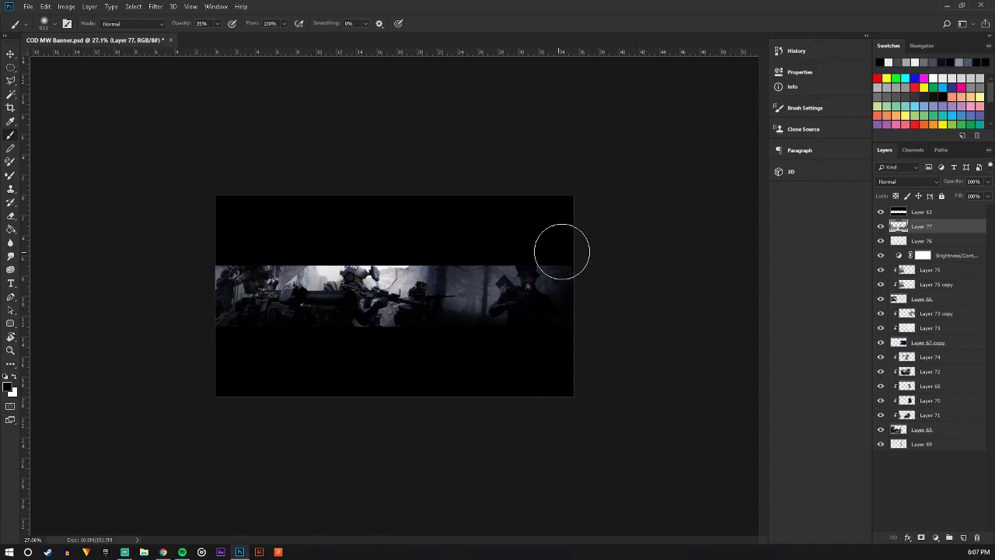
pyautogui.click(906, 181)
pyautogui.click(893, 311)
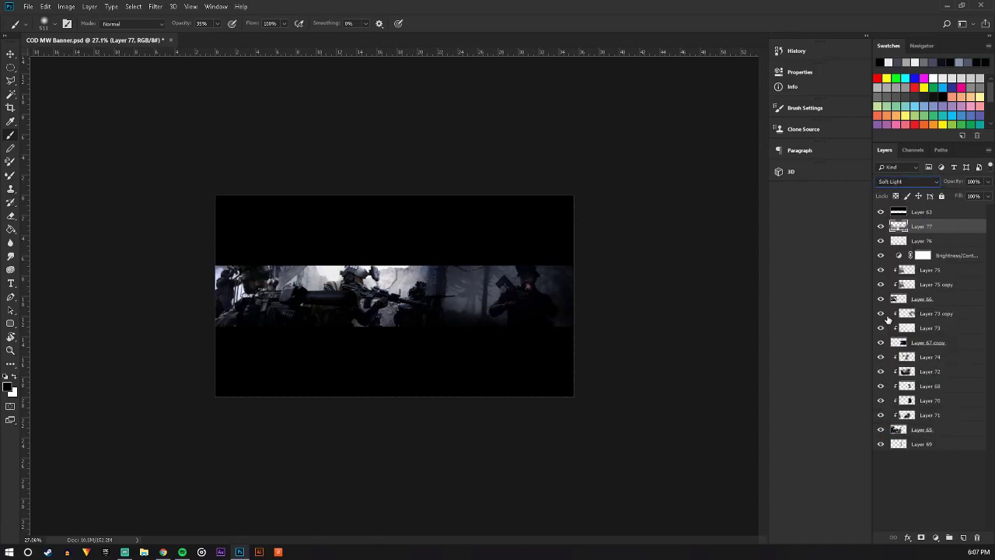
pyautogui.moveTo(988, 190); pyautogui.dragTo(963, 195)
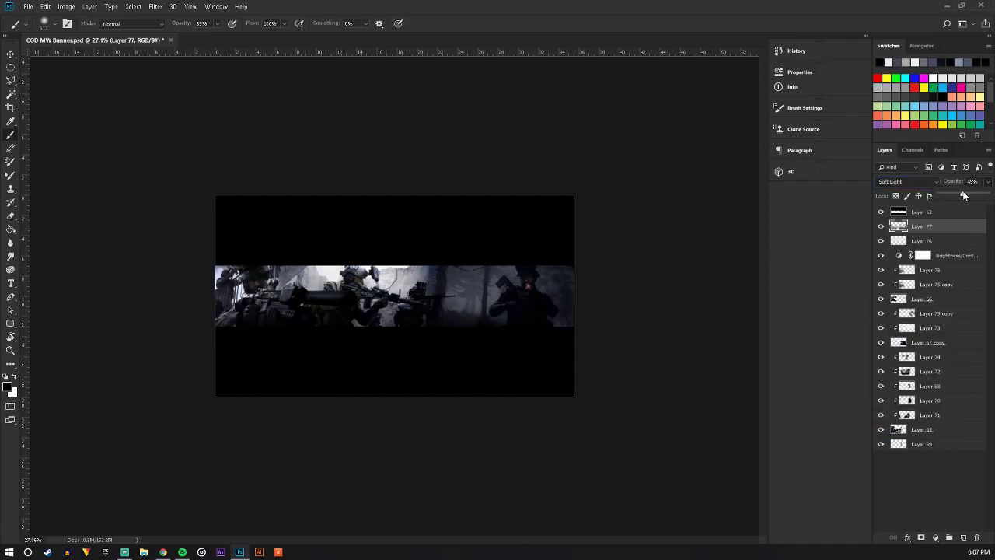
pyautogui.click(933, 298)
pyautogui.click(880, 299)
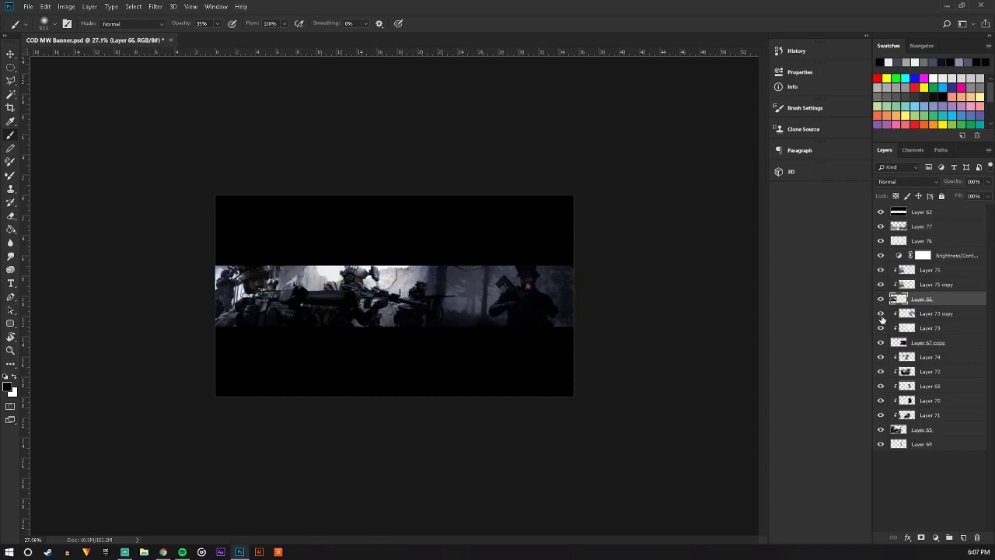
pyautogui.click(880, 342)
pyautogui.click(880, 299)
pyautogui.click(936, 313)
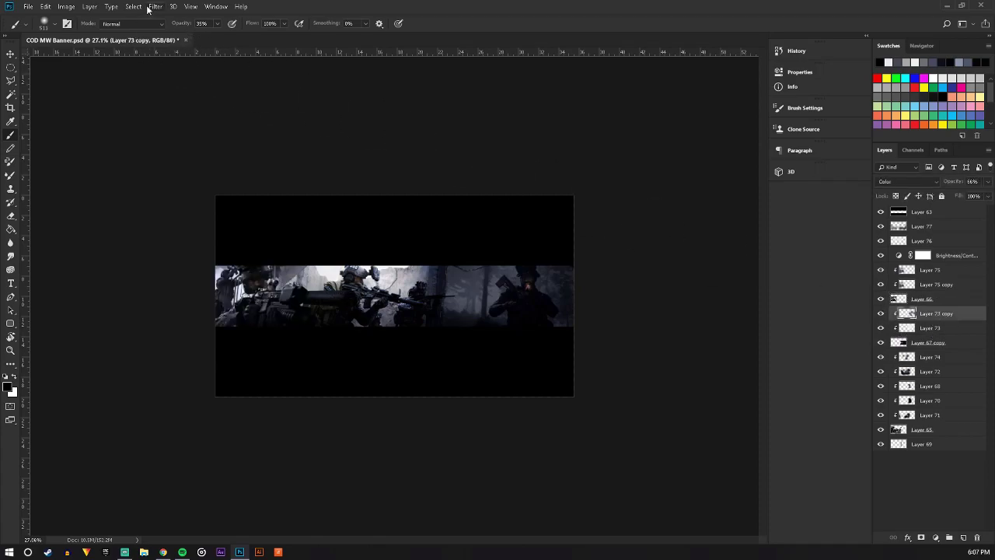
# Add a Brightness/Contrast adjustment clipped to Layer 73 copy with brightness 44 and contrast 27
pyautogui.click(90, 7)
pyautogui.moveTo(121, 143)
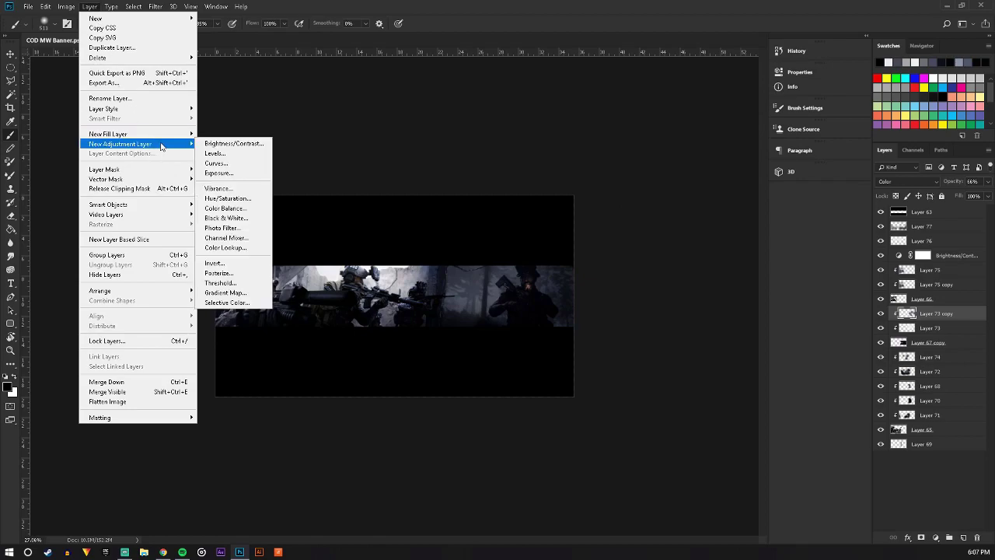
pyautogui.click(234, 143)
pyautogui.click(626, 201)
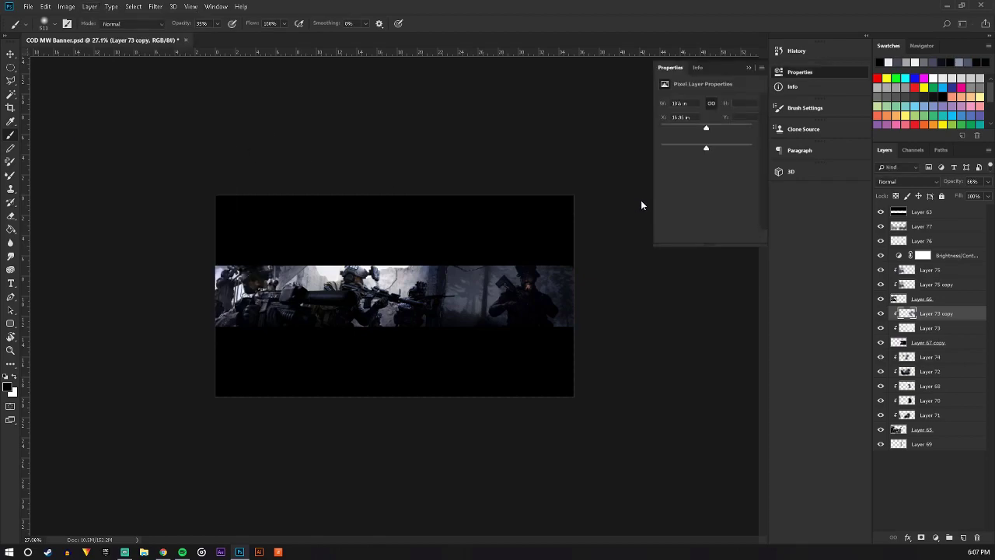
pyautogui.keyDown('alt'); pyautogui.click(946, 321); pyautogui.keyUp('alt')
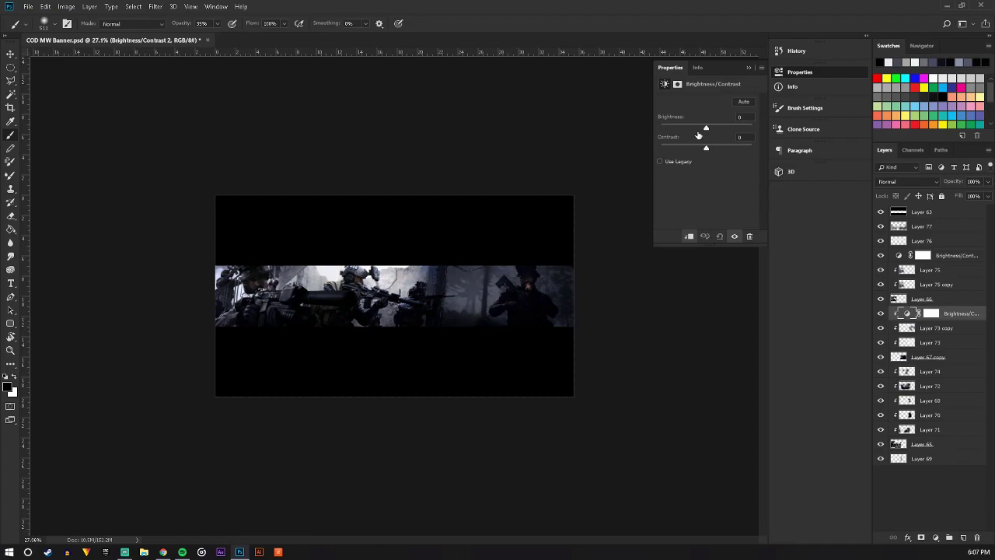
pyautogui.moveTo(707, 129); pyautogui.dragTo(707, 130)
pyautogui.moveTo(712, 148); pyautogui.dragTo(723, 149)
pyautogui.moveTo(709, 129); pyautogui.dragTo(719, 129)
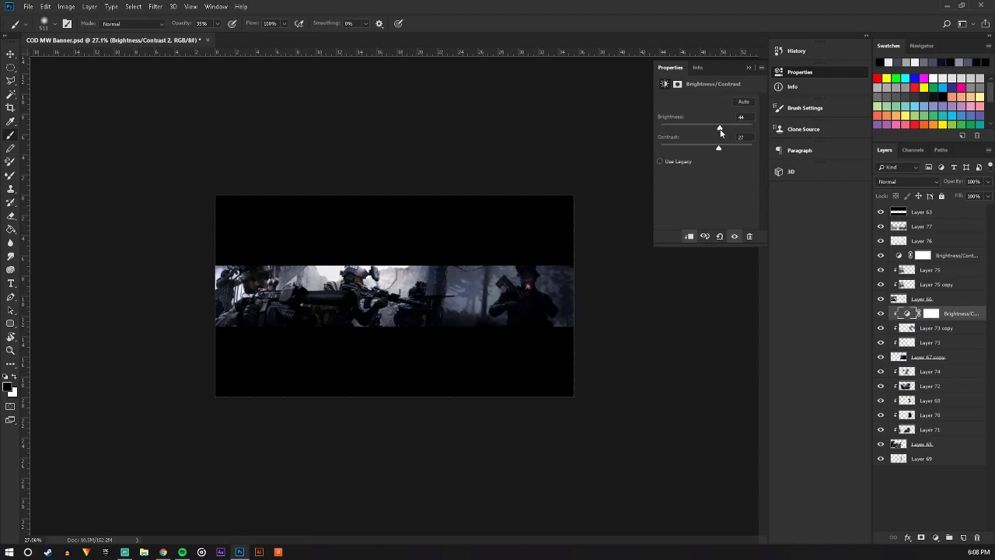
pyautogui.hotkey('ctrl', '+')
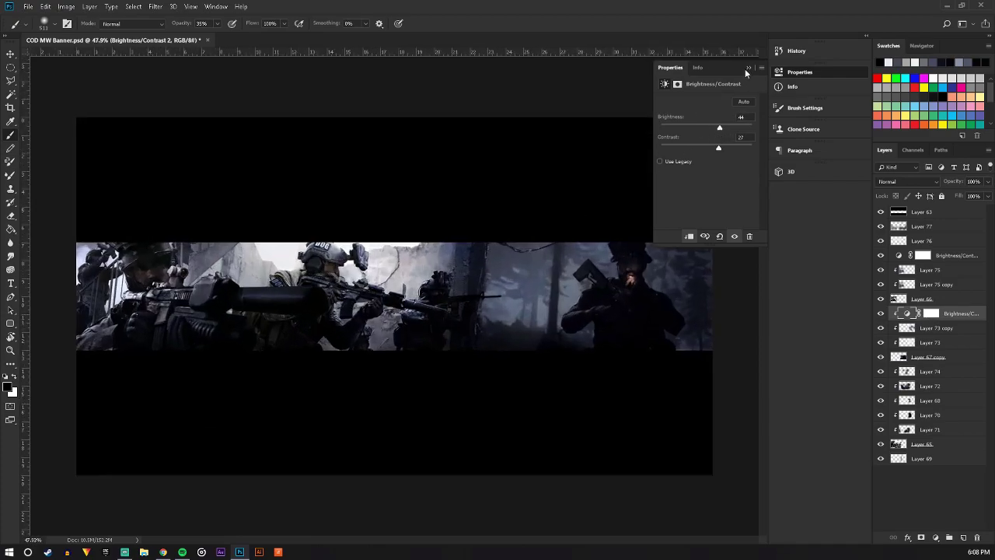
pyautogui.click(747, 68)
pyautogui.click(11, 54)
pyautogui.click(30, 6)
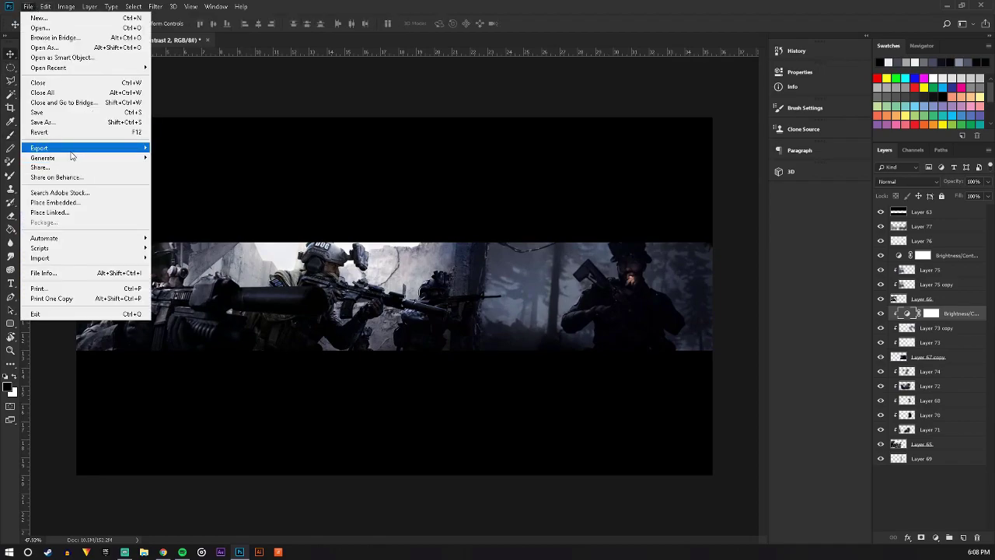
# Save the banner, then pick the Type tool and set foreground colour to orange f59200
pyautogui.click(59, 115)
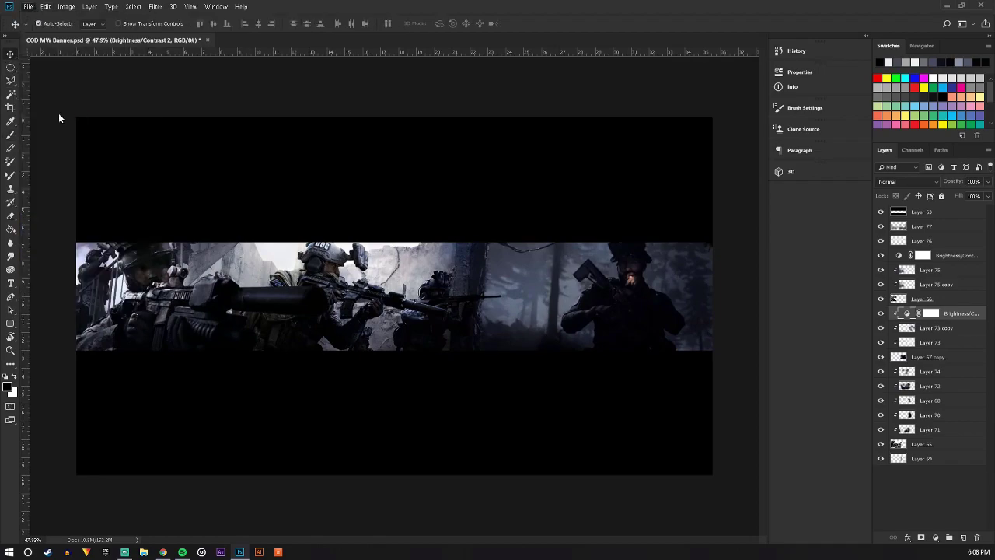
pyautogui.click(11, 283)
pyautogui.click(9, 386)
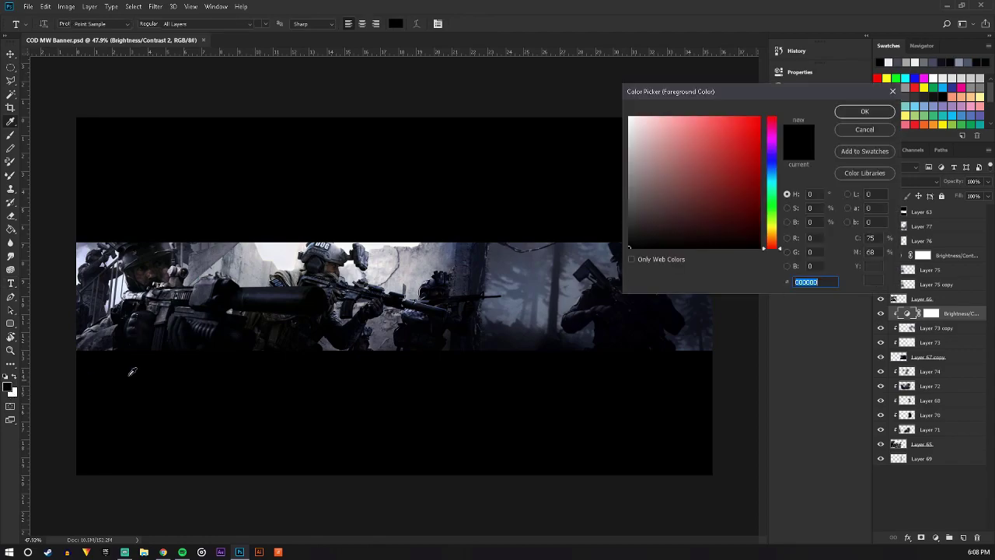
pyautogui.click(777, 234)
pyautogui.moveTo(778, 236); pyautogui.dragTo(778, 236)
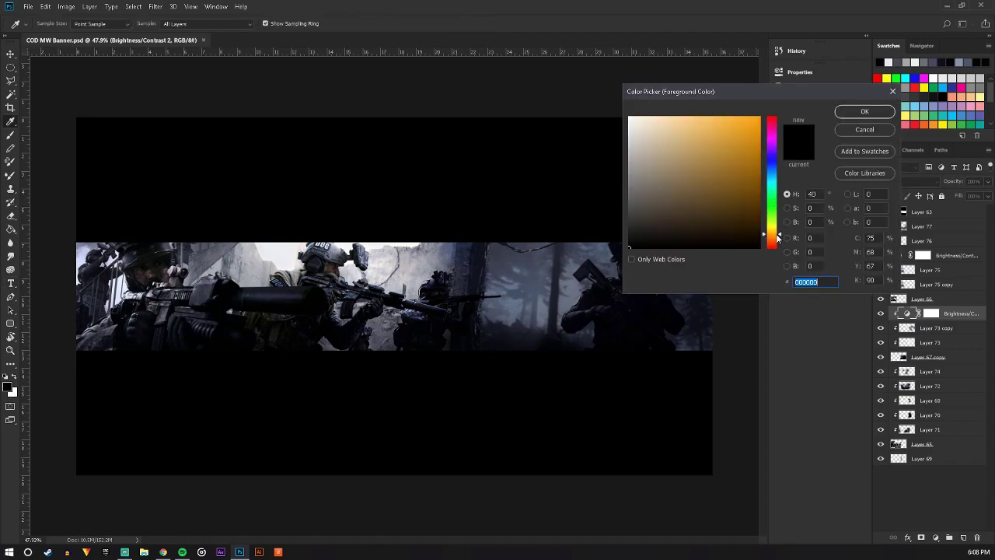
pyautogui.moveTo(755, 142); pyautogui.dragTo(774, 93)
pyautogui.click(864, 112)
pyautogui.press('t')
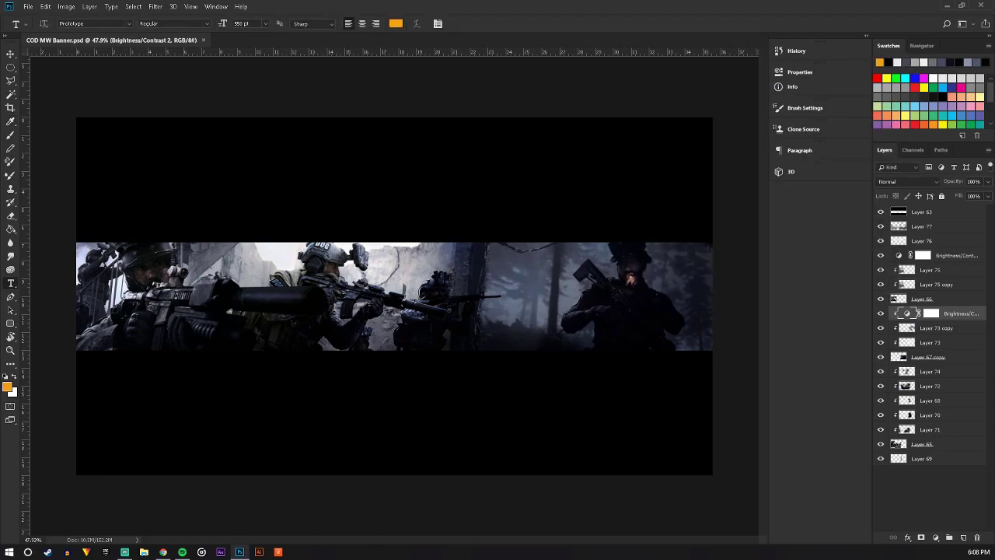
pyautogui.click(163, 552)
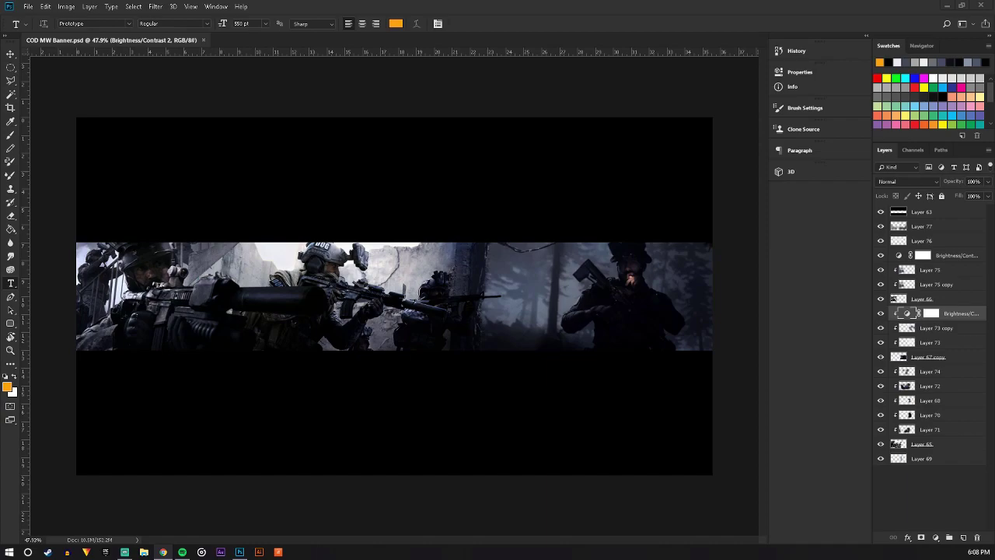
# Back in Photoshop, add a new layer group and then delete the empty group
pyautogui.click(515, 27)
pyautogui.click(947, 240)
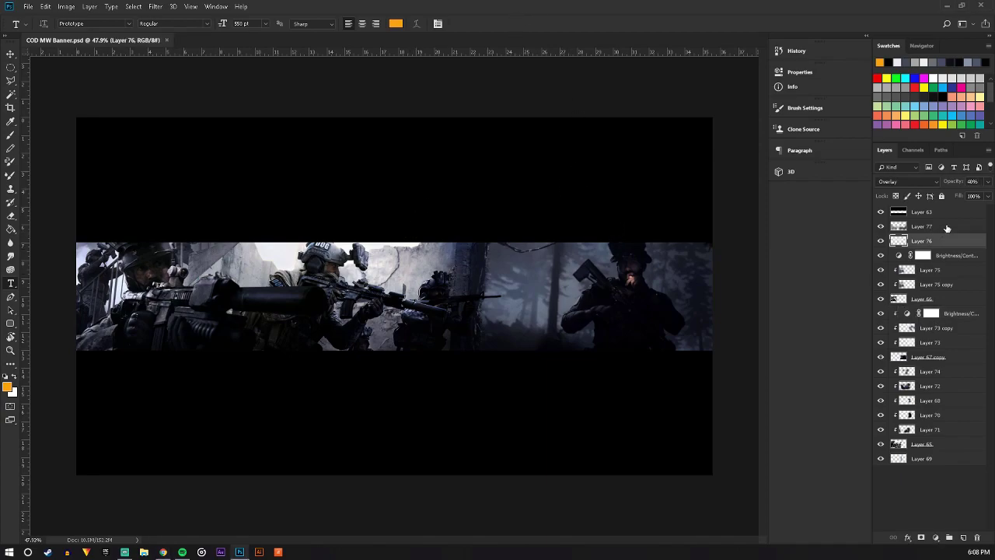
pyautogui.click(949, 538)
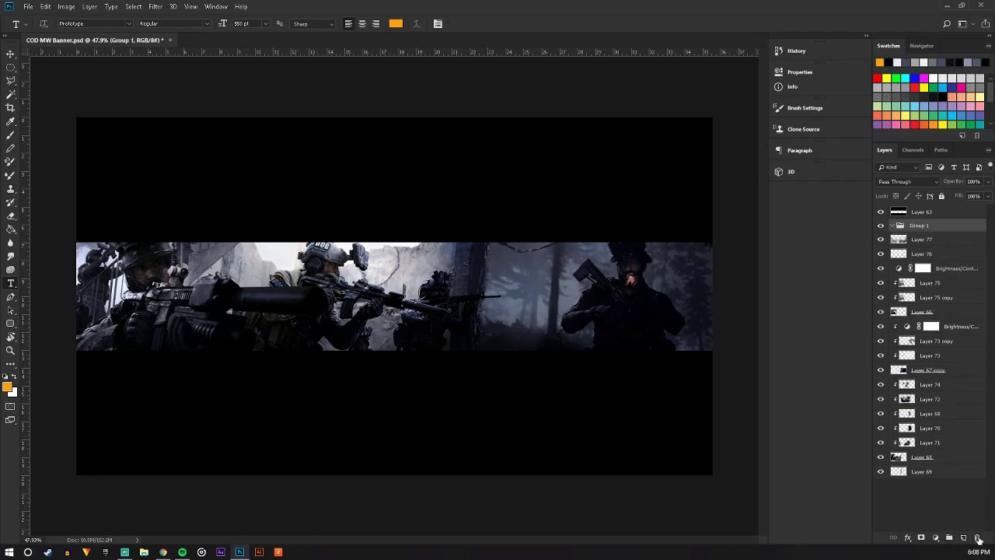
pyautogui.click(978, 539)
# Type NAME on the canvas, centre it across the soldier strip, and select all its text
pyautogui.click(447, 292)
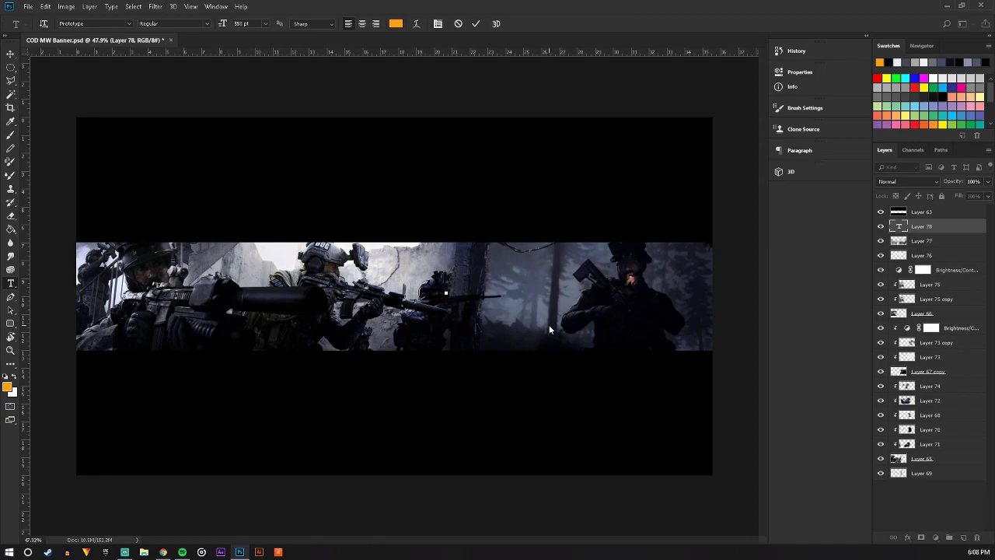
pyautogui.write('NA')
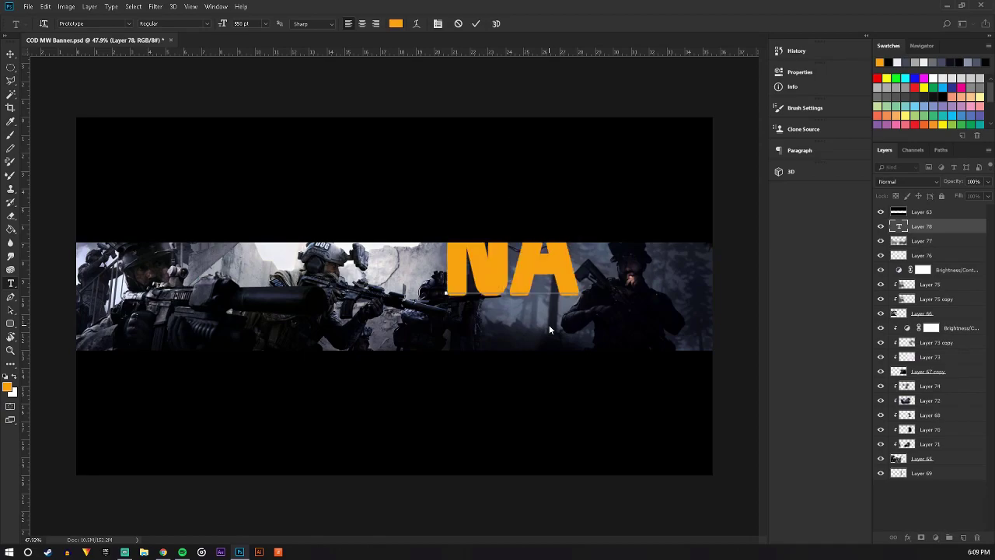
pyautogui.write('ME')
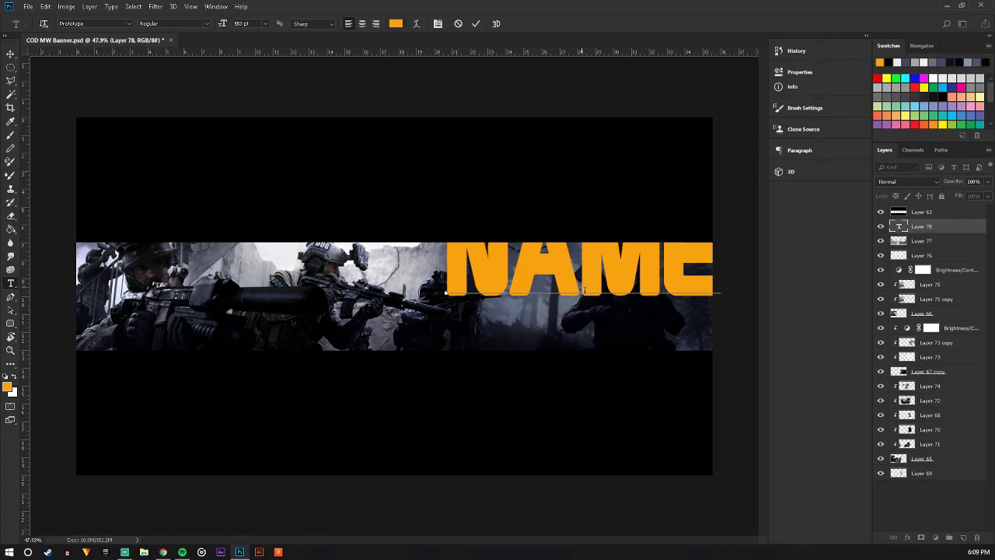
pyautogui.moveTo(615, 348); pyautogui.dragTo(514, 376)
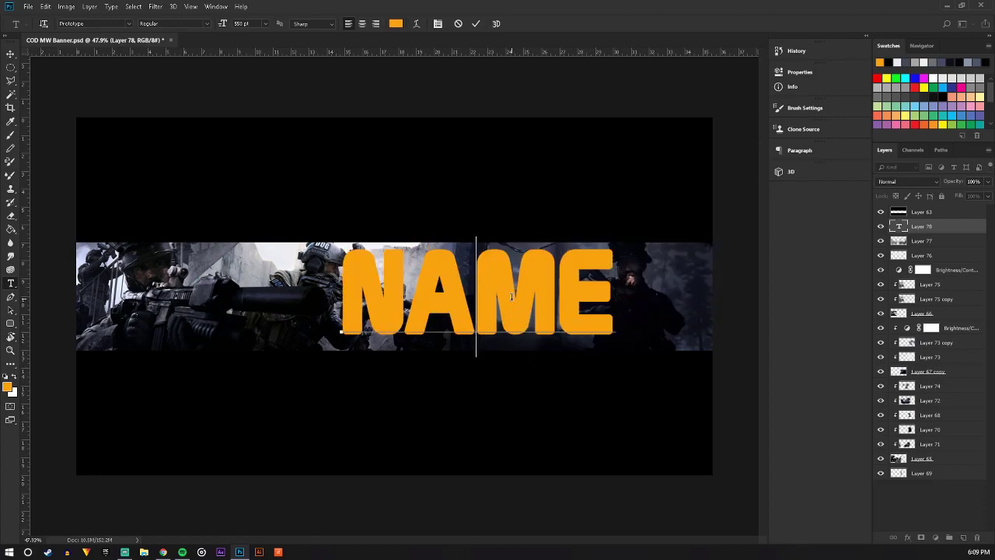
pyautogui.hotkey('ctrl', 'a')
pyautogui.click(128, 24)
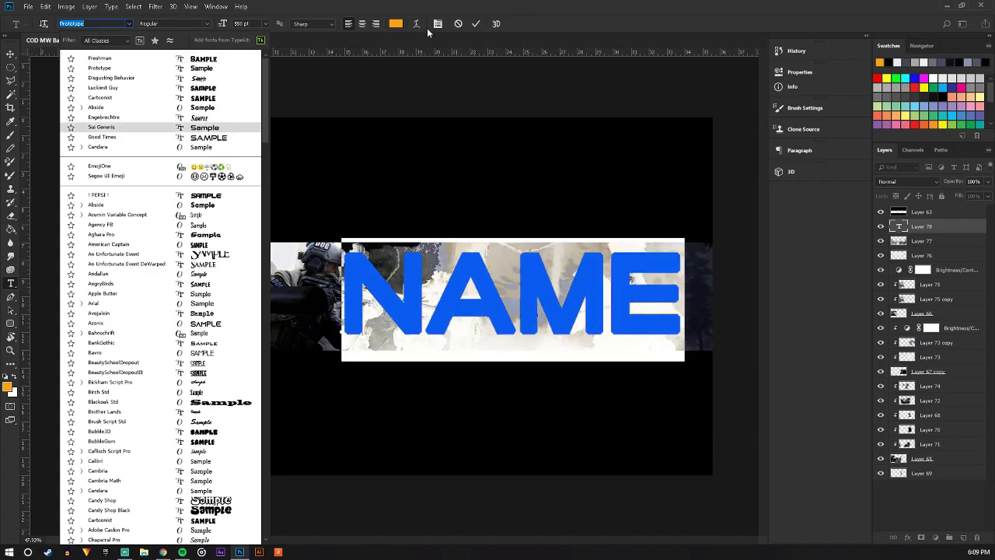
# Keep the Prototype font and dock the Character panel alongside the other panels
pyautogui.click(428, 31)
pyautogui.click(438, 24)
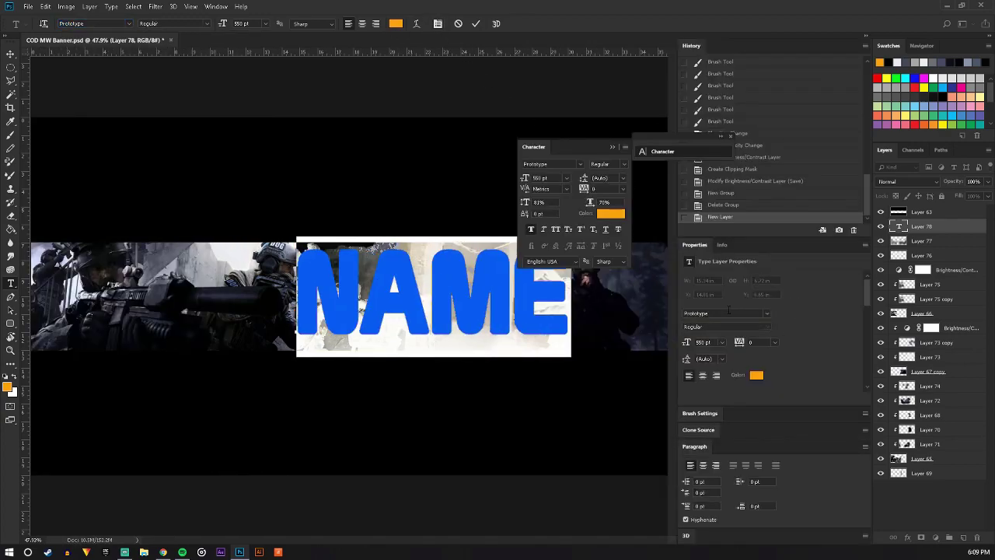
pyautogui.click(732, 136)
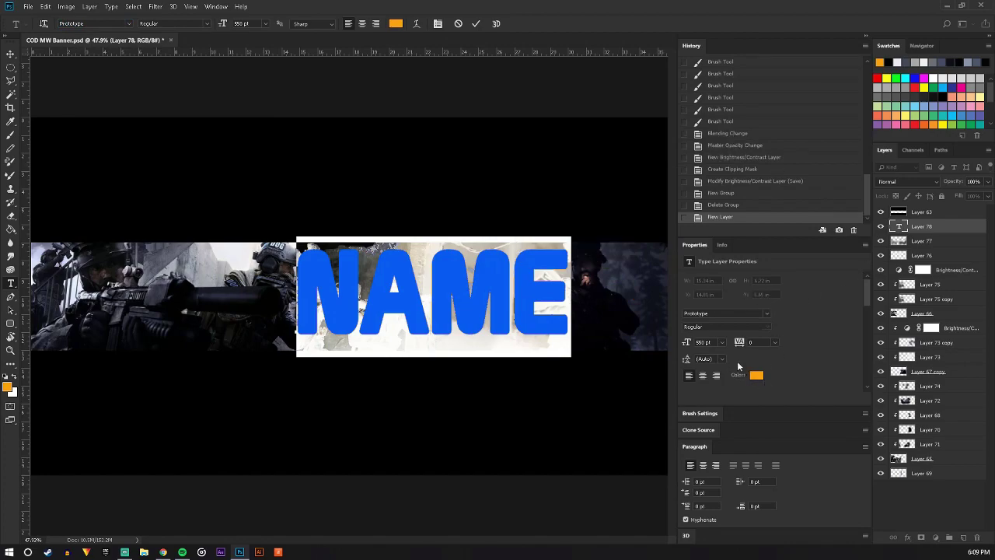
pyautogui.click(865, 37)
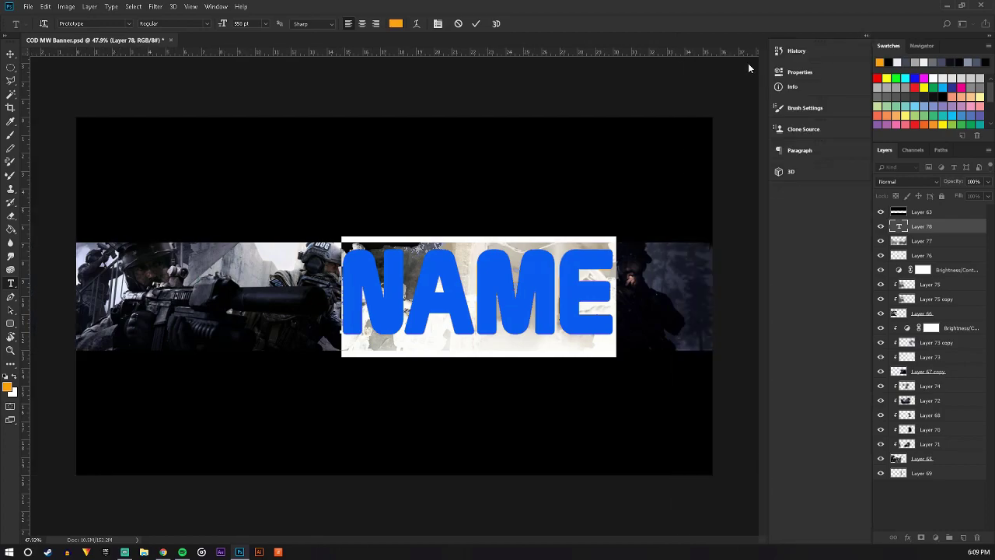
pyautogui.click(438, 24)
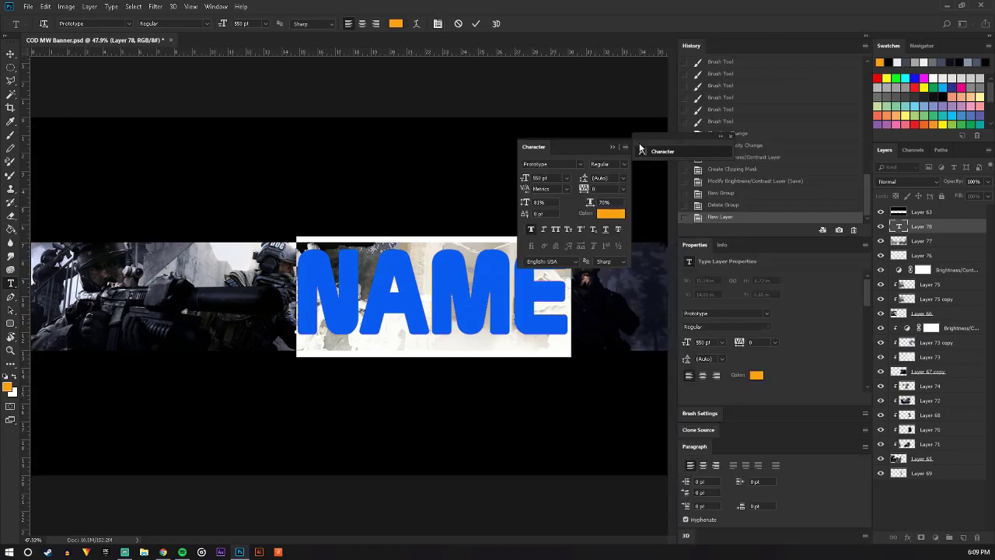
pyautogui.moveTo(640, 148); pyautogui.dragTo(701, 222)
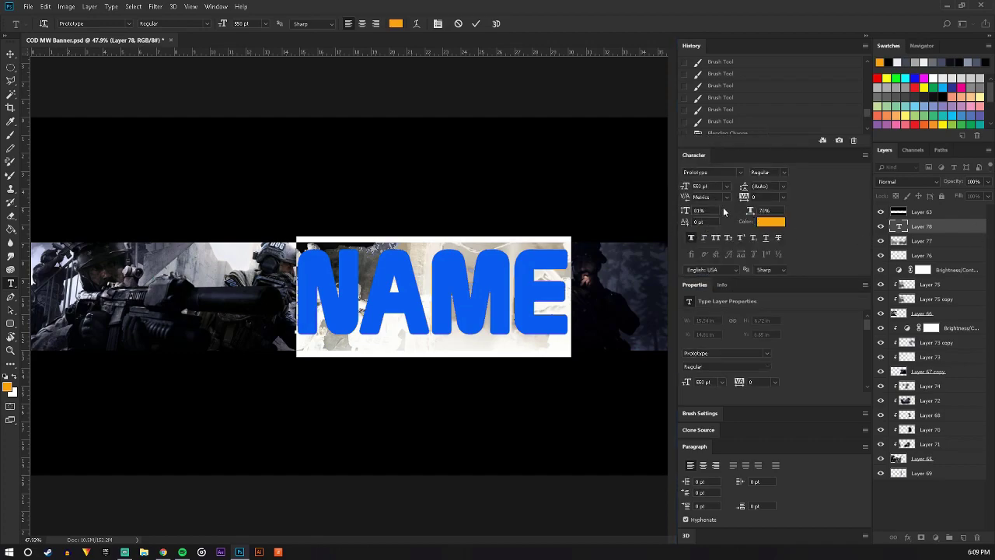
# Toggle Faux Bold on and back off for the NAME text
pyautogui.click(690, 238)
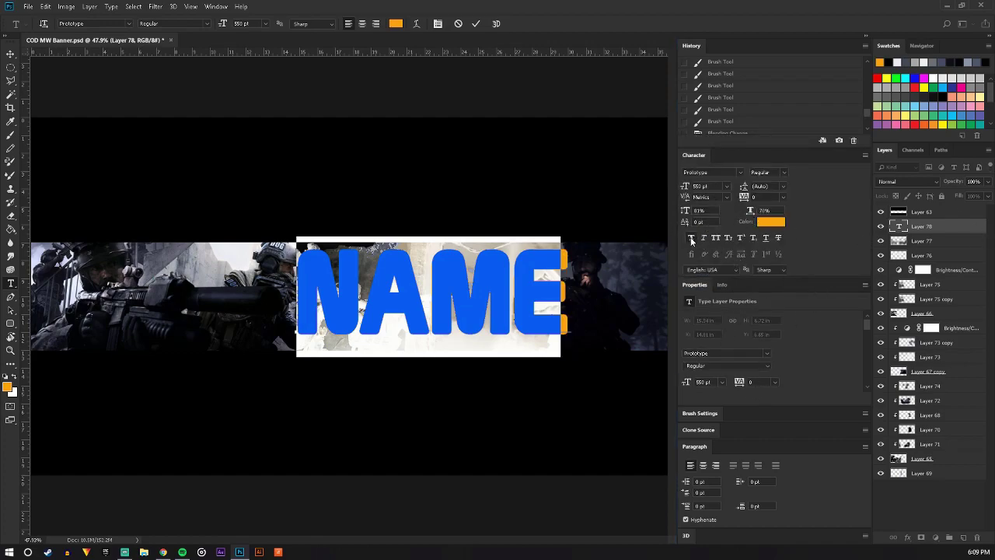
pyautogui.click(690, 238)
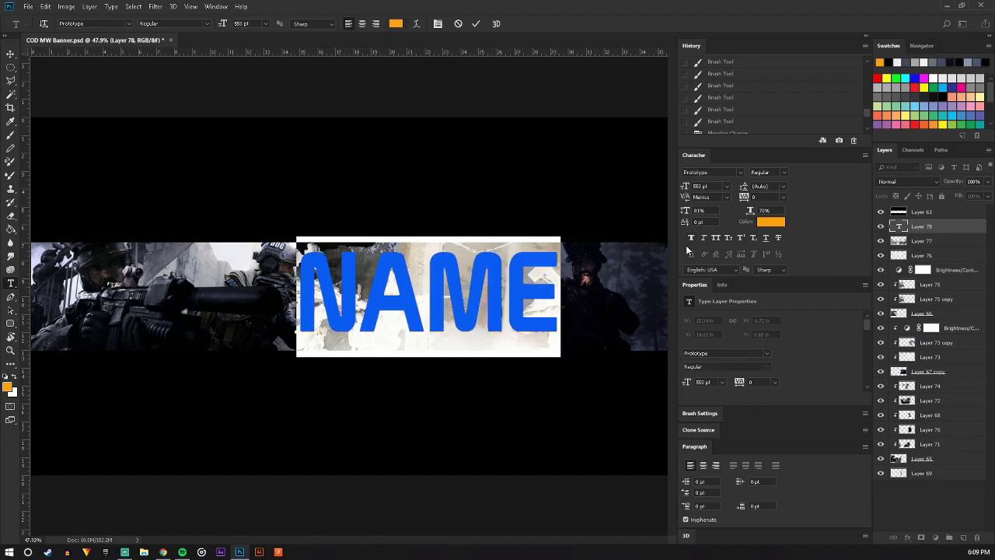
pyautogui.click(129, 23)
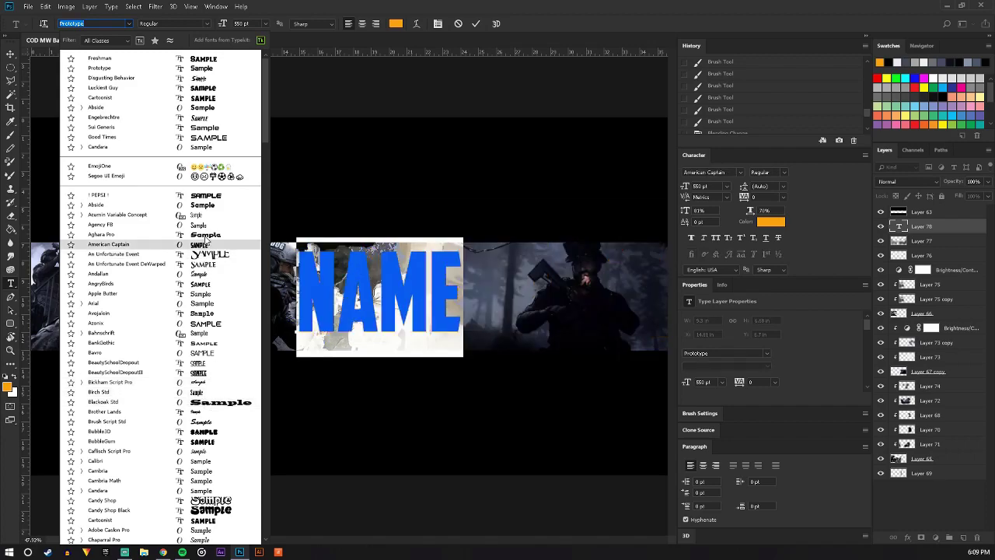
# Scroll through the font list and set the NAME text in Hemi Head Bold Italic
pyautogui.scroll(-3, 199, 406)
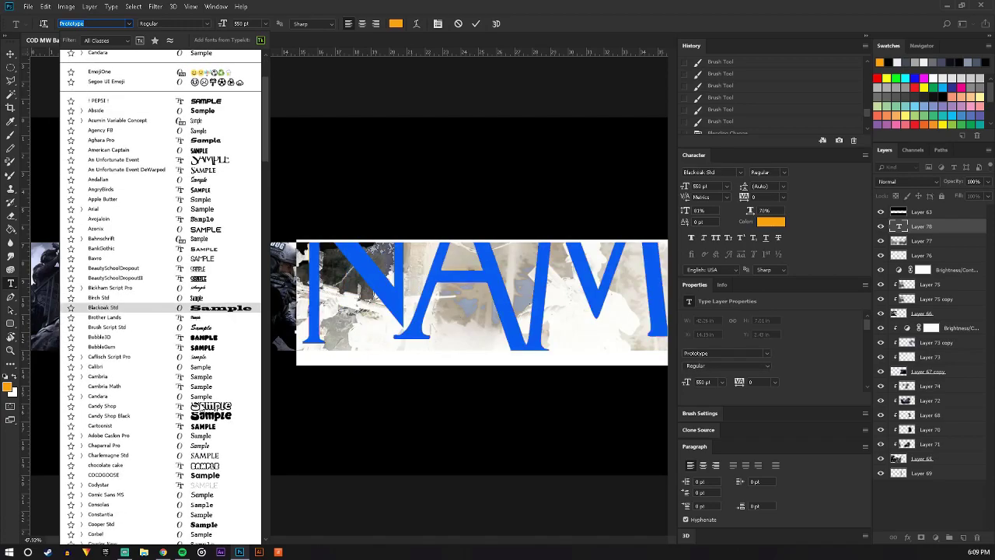
pyautogui.scroll(-3, 200, 406)
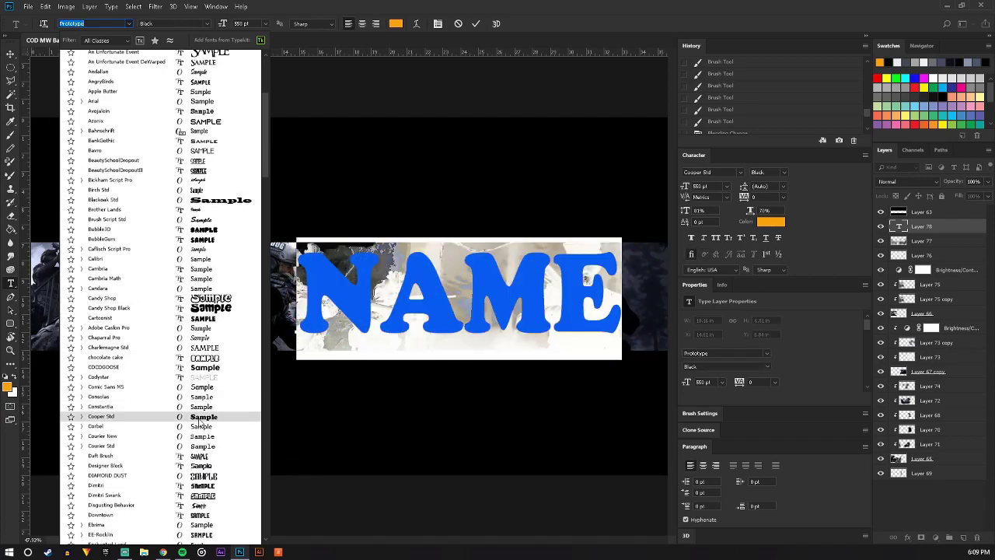
pyautogui.scroll(-3, 201, 430)
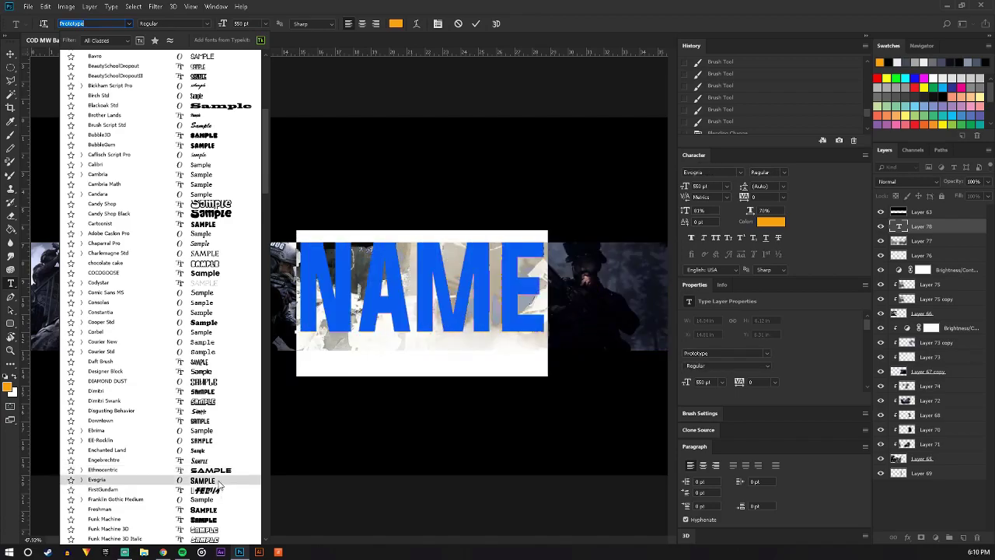
pyautogui.scroll(-3, 221, 487)
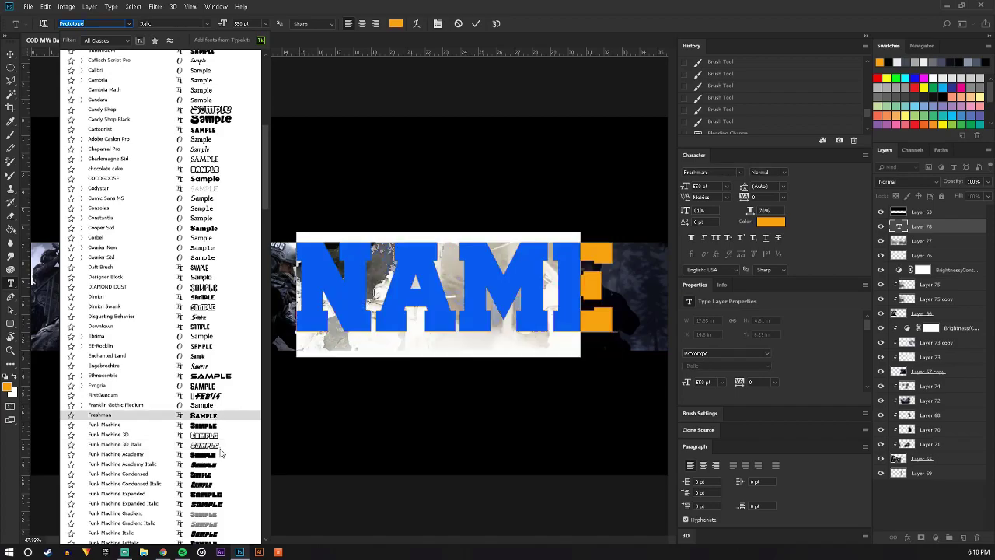
pyautogui.scroll(-2, 219, 423)
pyautogui.scroll(-2, 220, 435)
pyautogui.scroll(-2, 222, 448)
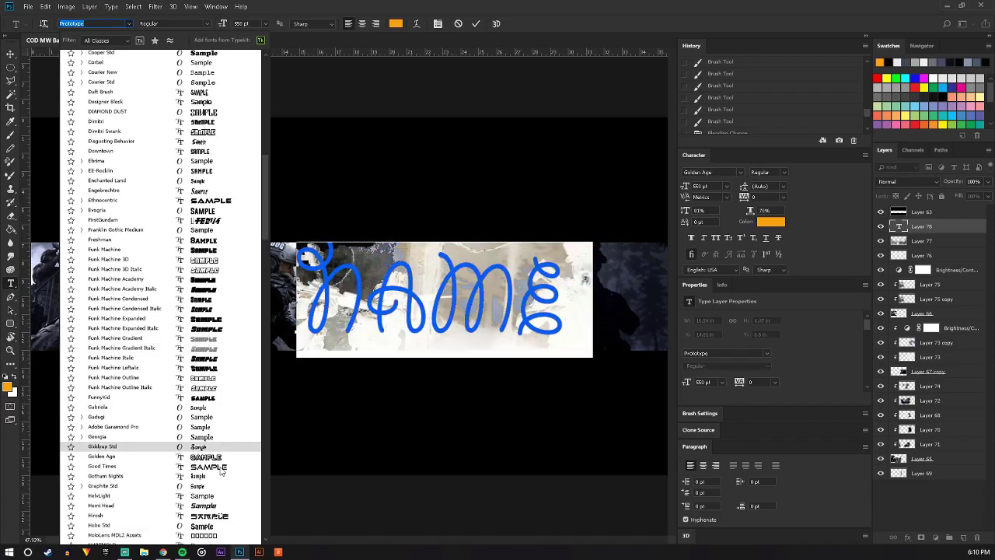
pyautogui.scroll(-2, 221, 466)
pyautogui.scroll(-2, 221, 459)
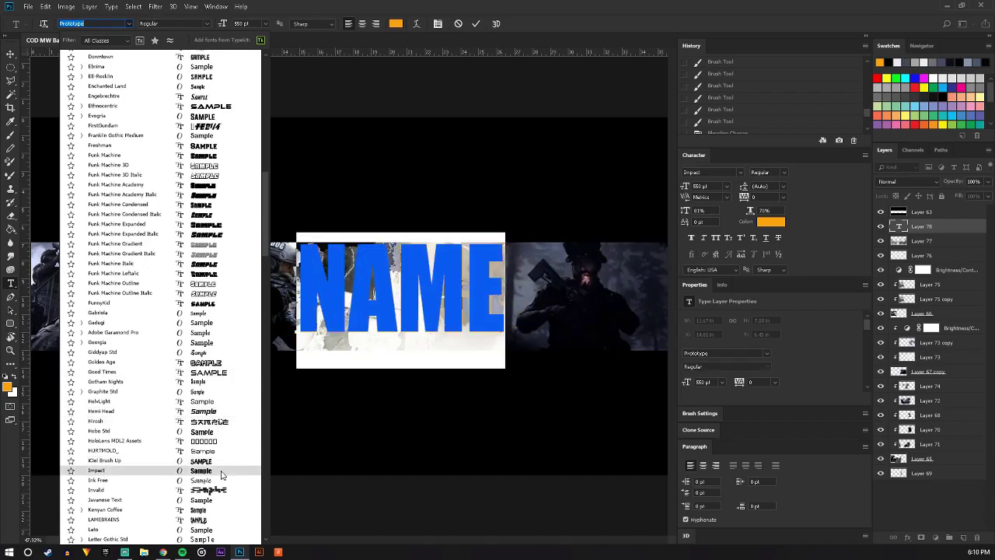
pyautogui.scroll(-2, 221, 472)
pyautogui.scroll(-2, 221, 467)
pyautogui.scroll(-1, 217, 455)
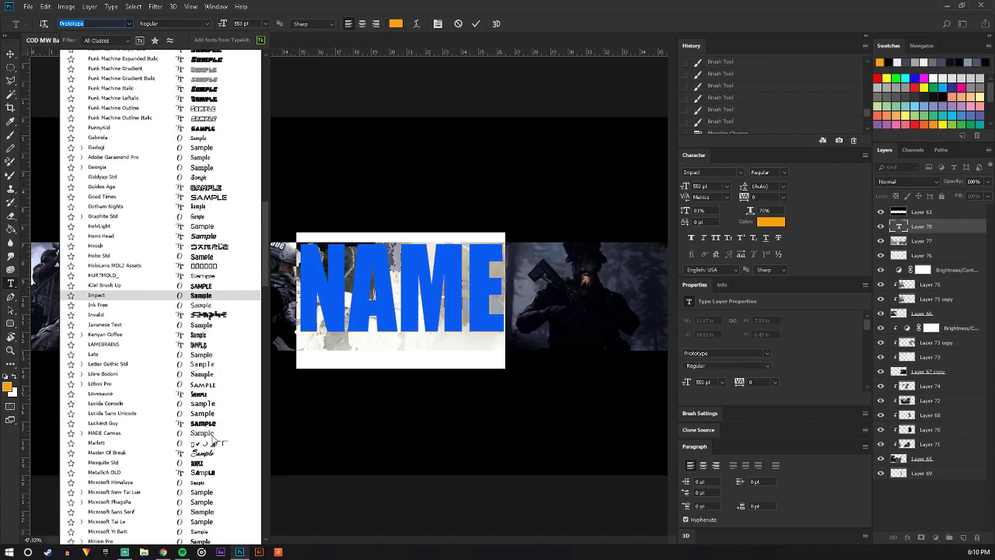
pyautogui.scroll(-1, 212, 440)
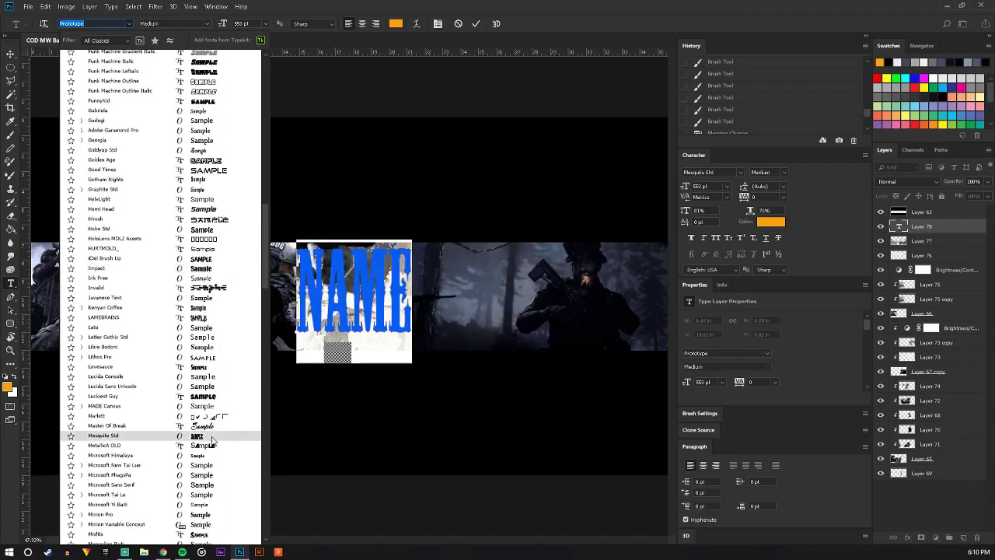
pyautogui.scroll(1, 212, 439)
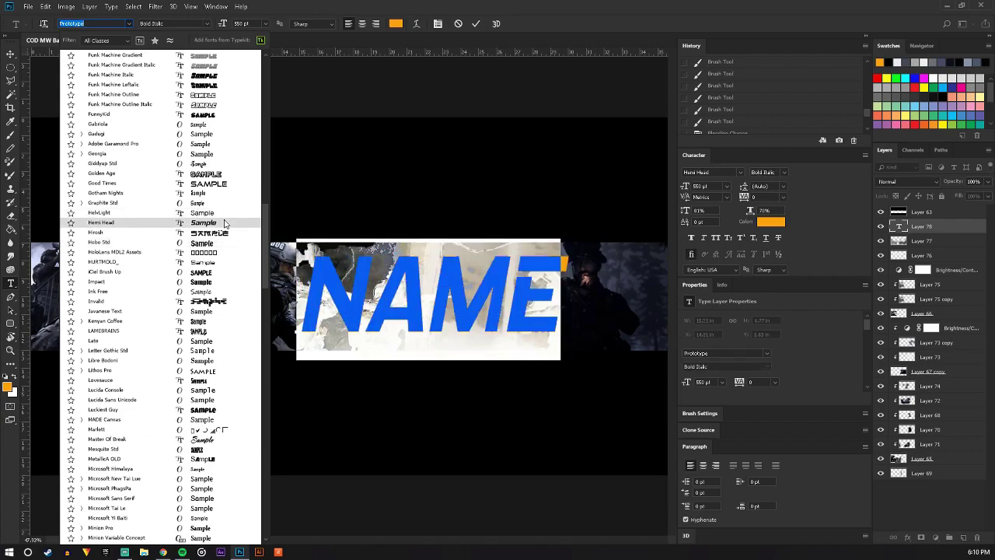
pyautogui.click(224, 223)
pyautogui.click(472, 289)
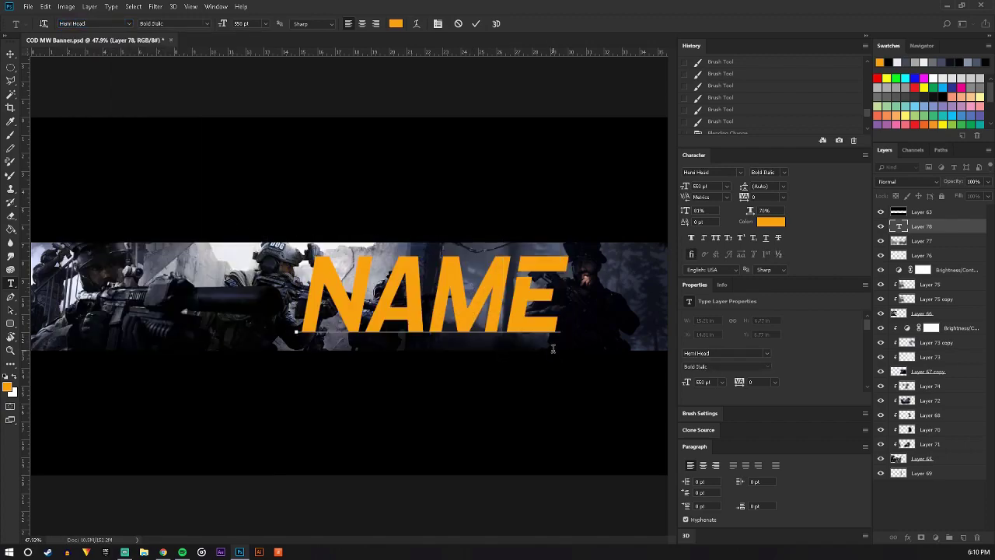
# Recolour the NAME text light peach orange (about fd9a73) and commit the type layer
pyautogui.click(9, 386)
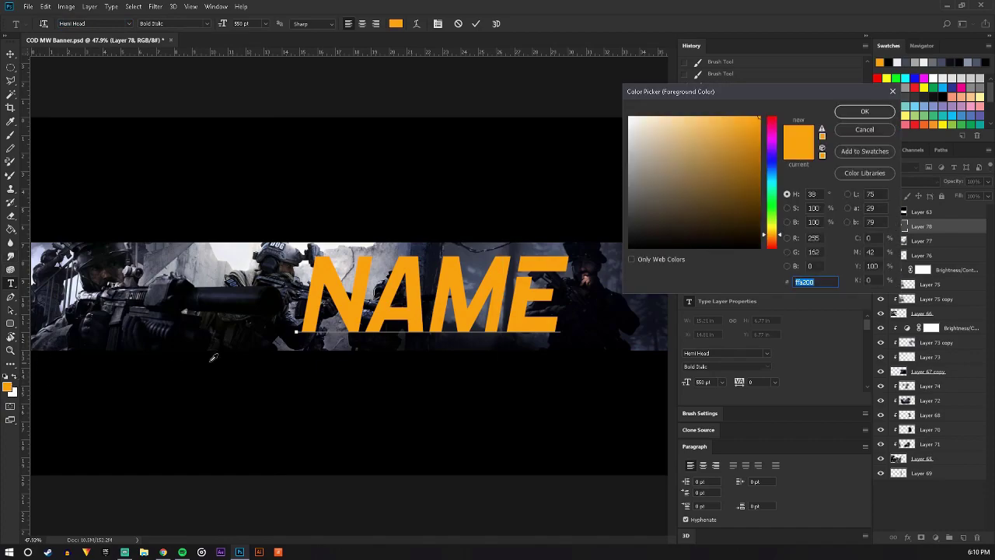
pyautogui.write('b48778')
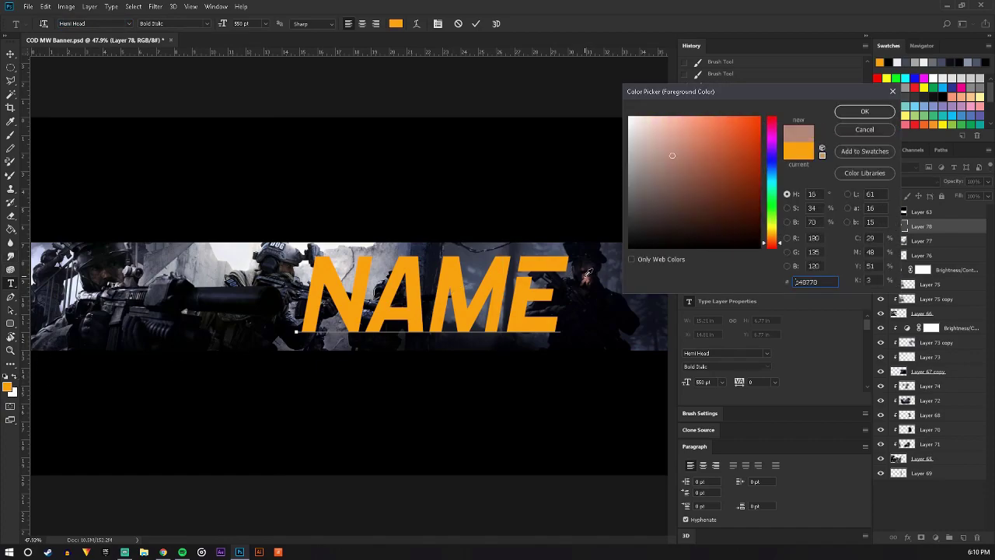
pyautogui.moveTo(589, 274); pyautogui.dragTo(587, 276)
pyautogui.moveTo(689, 128); pyautogui.dragTo(700, 116)
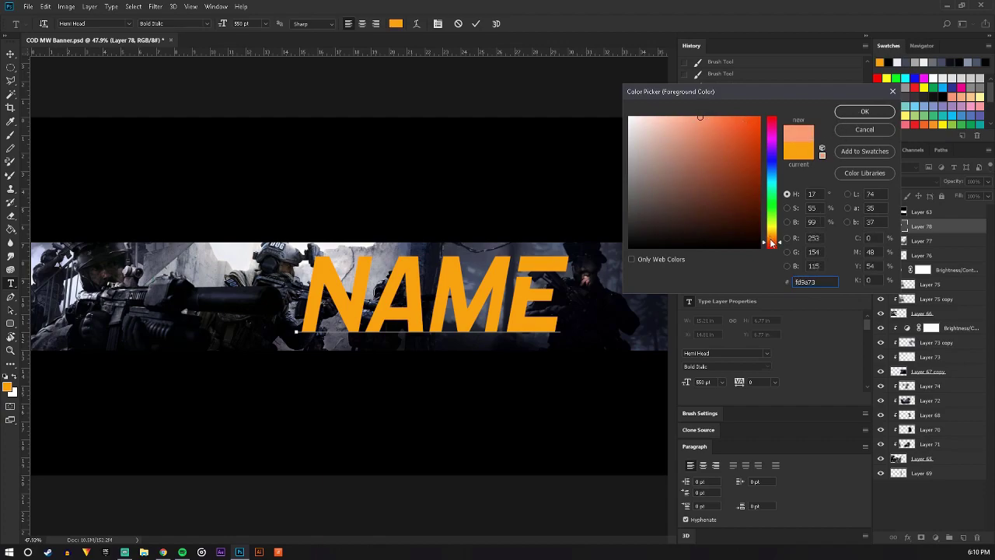
pyautogui.moveTo(770, 242); pyautogui.dragTo(773, 241)
pyautogui.click(862, 112)
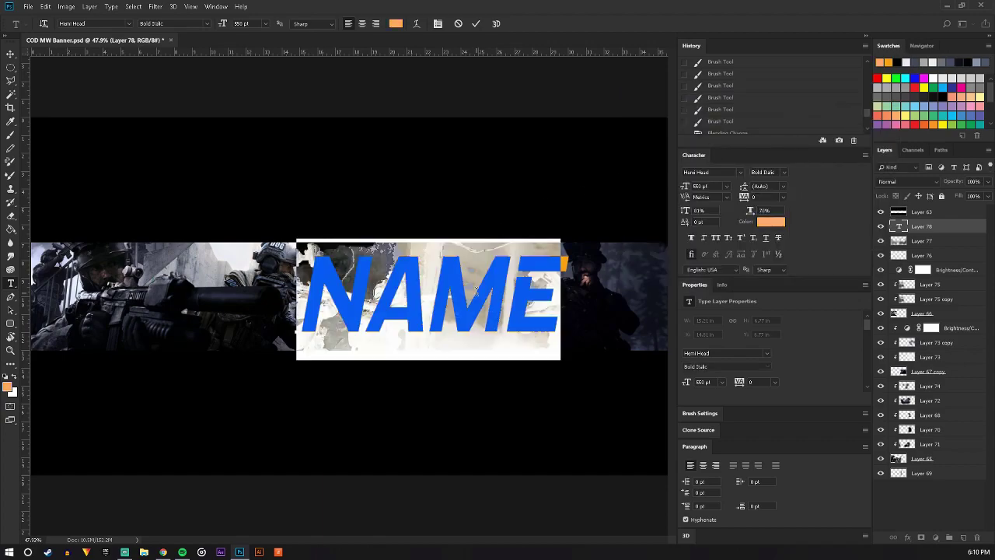
pyautogui.click(410, 303)
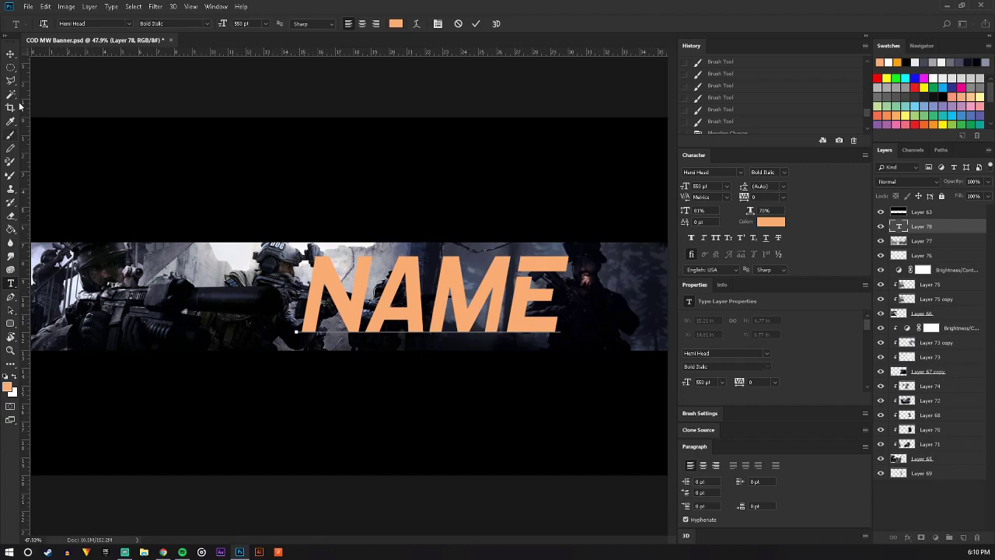
pyautogui.click(11, 67)
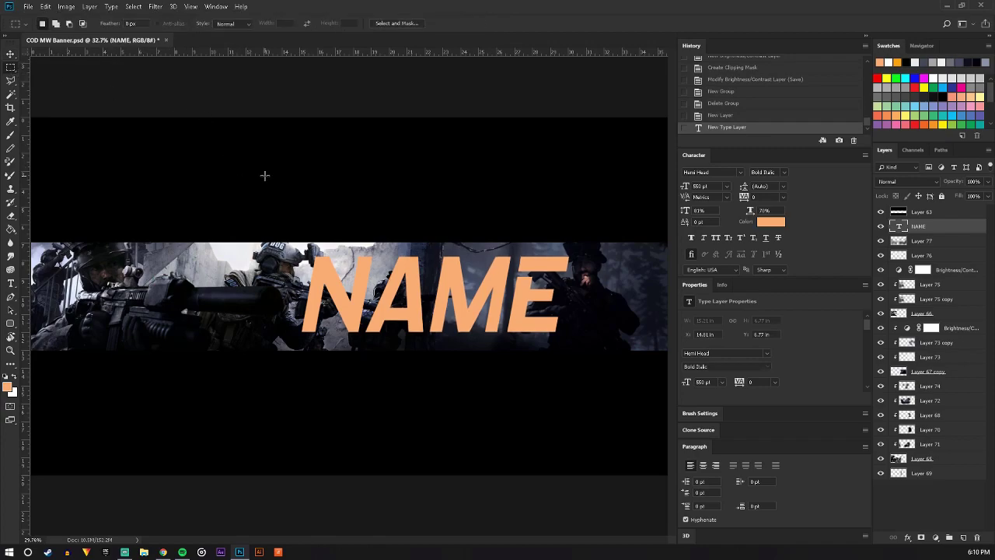
# Zoom out, collapse the panel dock, and Magic Wand-select the photo strip on Layer 63
pyautogui.hotkey('ctrl', '-')
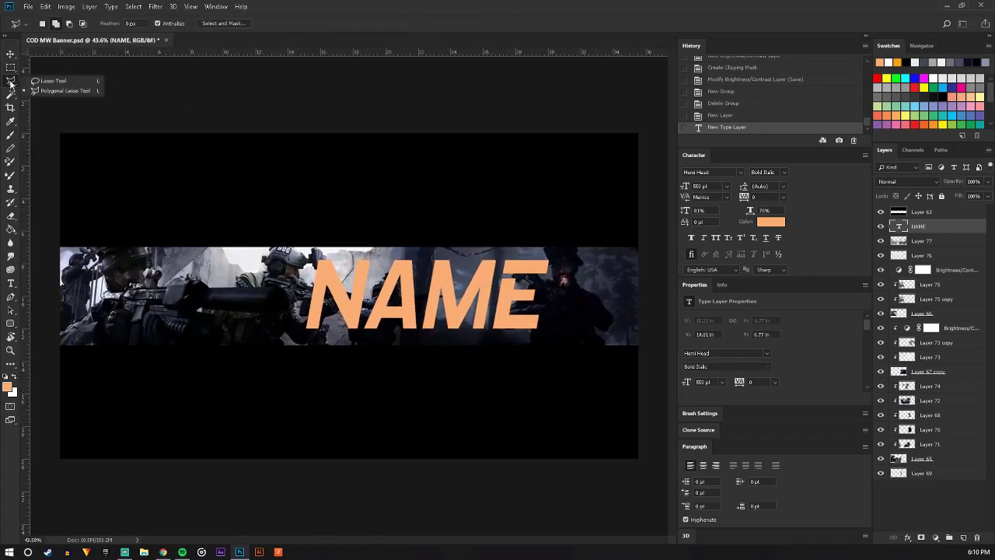
pyautogui.click(10, 94)
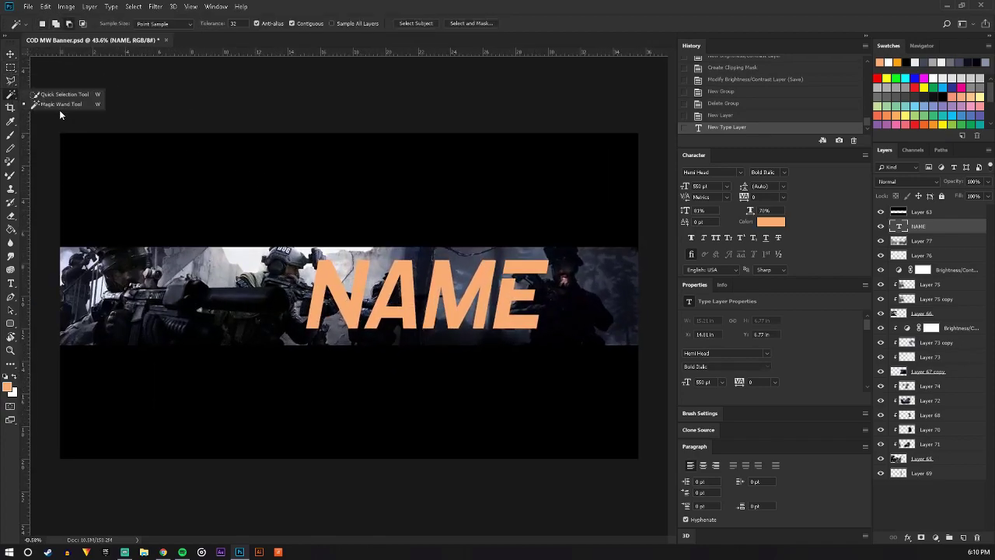
pyautogui.click(78, 103)
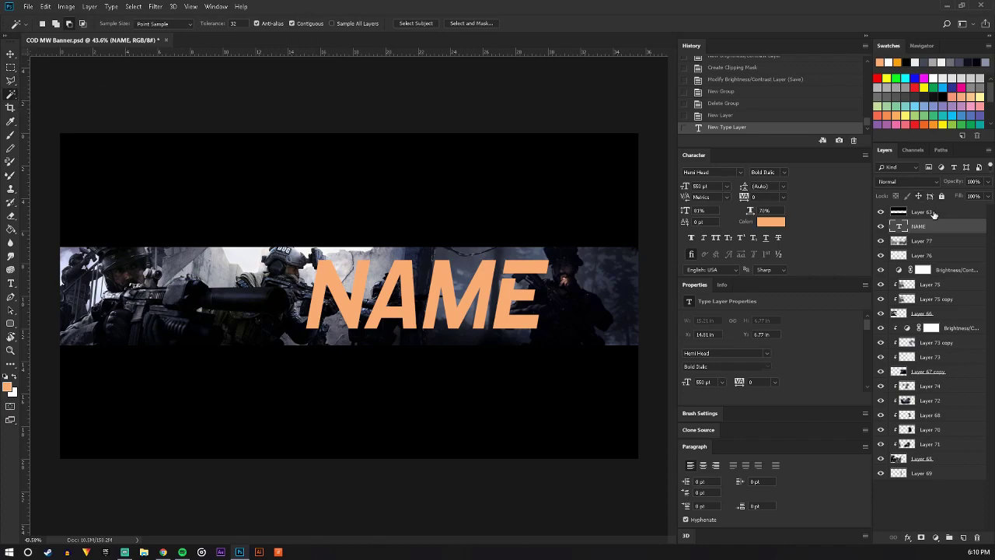
pyautogui.click(932, 212)
pyautogui.click(864, 39)
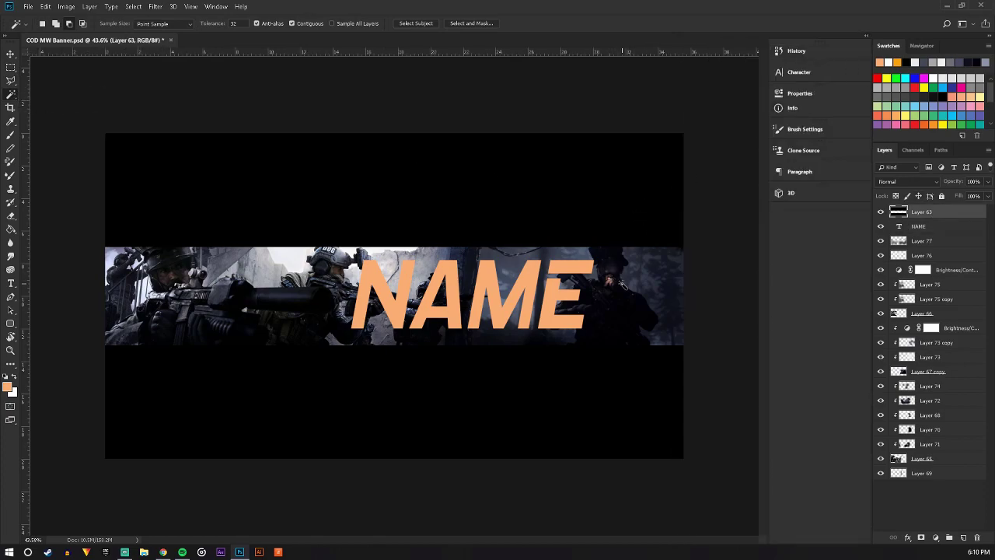
pyautogui.click(621, 284)
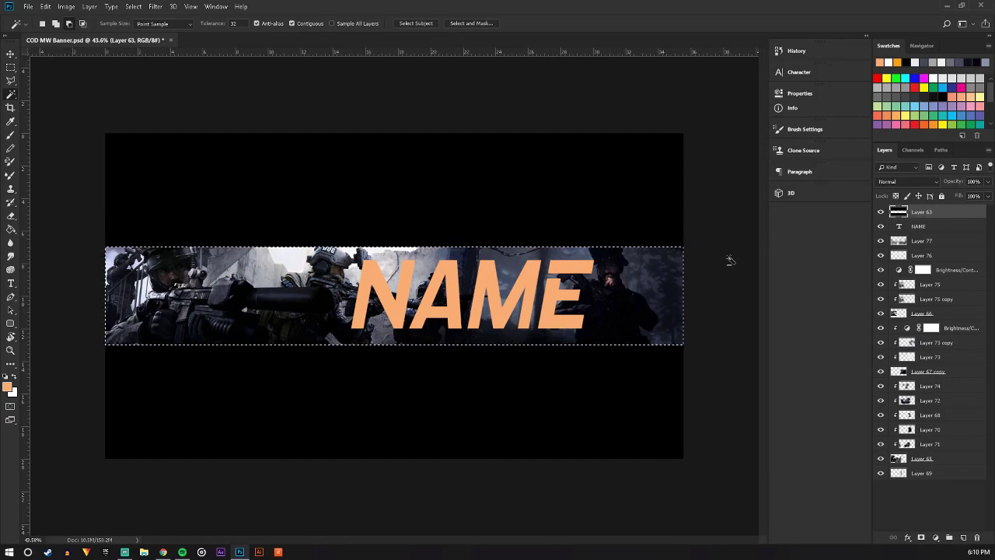
# Clear the selection and make the NAME layer active with the Move tool
pyautogui.click(11, 67)
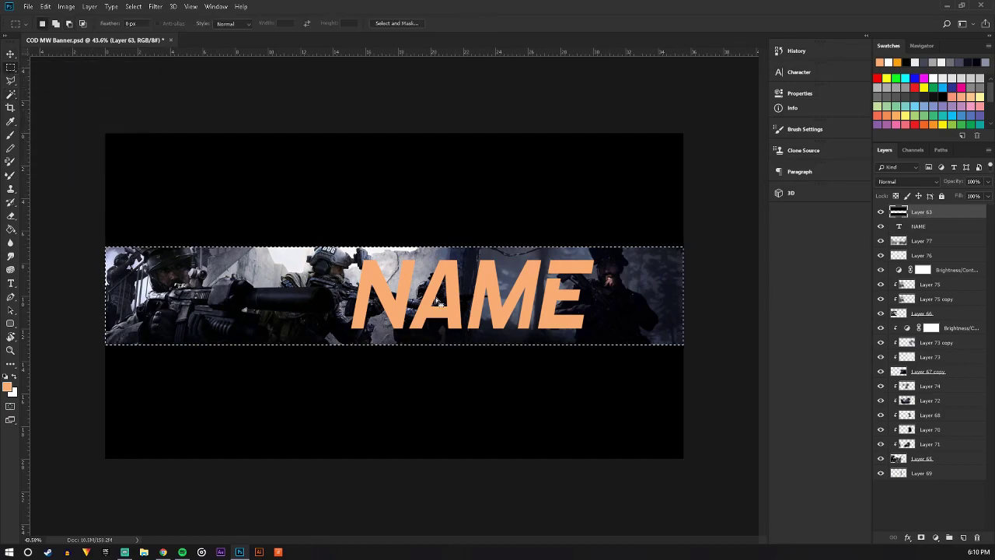
pyautogui.hotkey('ctrl', 'd')
pyautogui.click(945, 232)
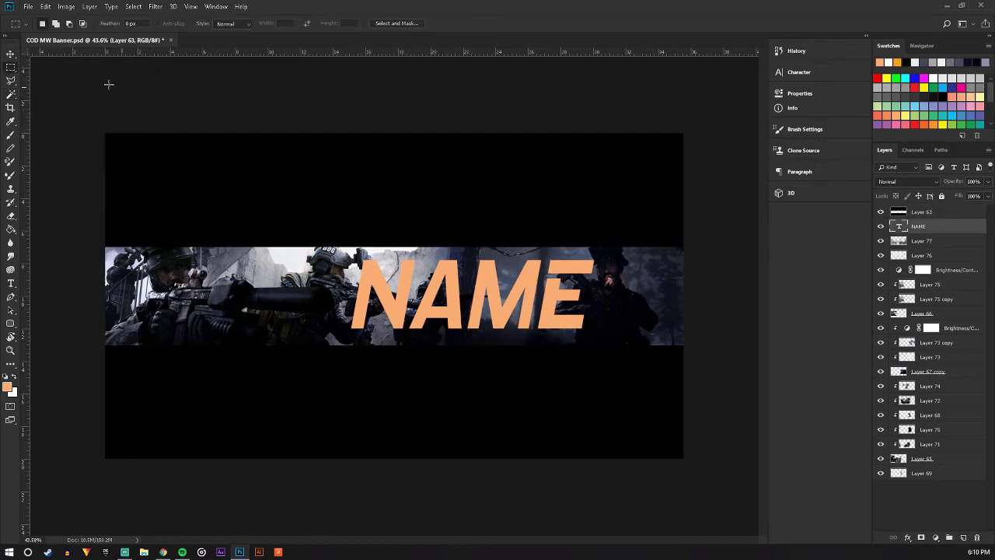
pyautogui.click(11, 53)
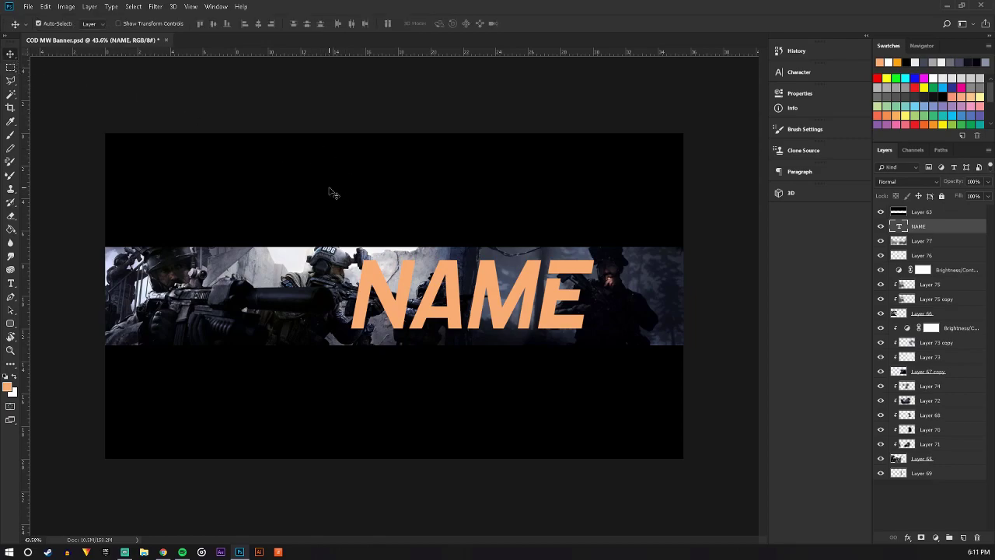
# Scale the NAME text to about 69%, centre it on the strip, then rasterize the type layer
pyautogui.hotkey('ctrl', 't')
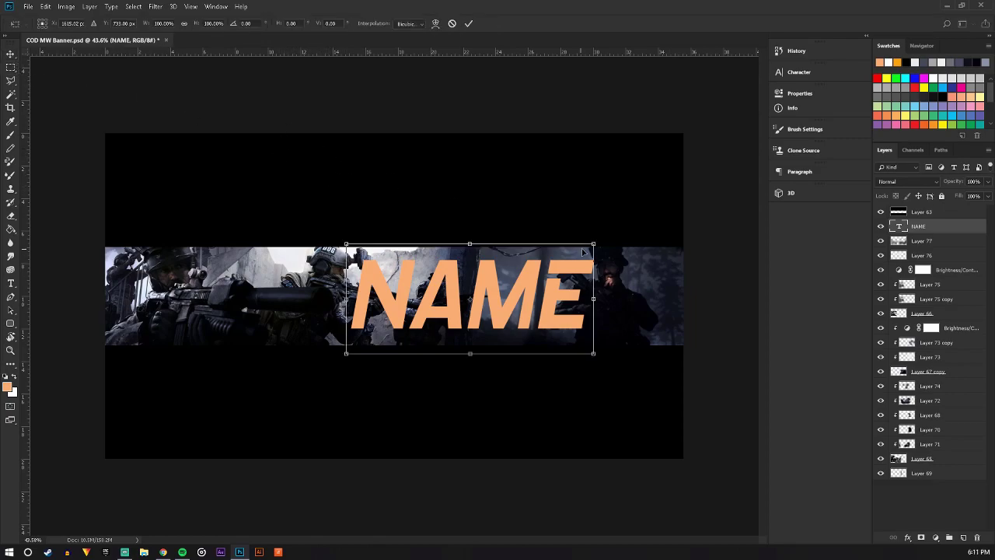
pyautogui.moveTo(595, 243); pyautogui.dragTo(519, 276)
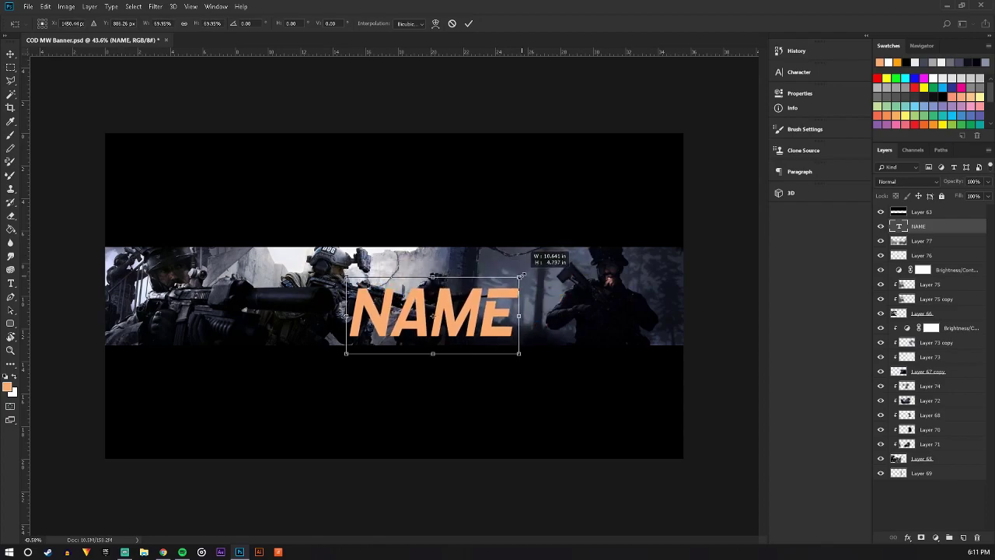
pyautogui.moveTo(476, 308)
pyautogui.mouseDown()
pyautogui.moveTo(525, 283)
pyautogui.moveTo(513, 285)
pyautogui.mouseUp()
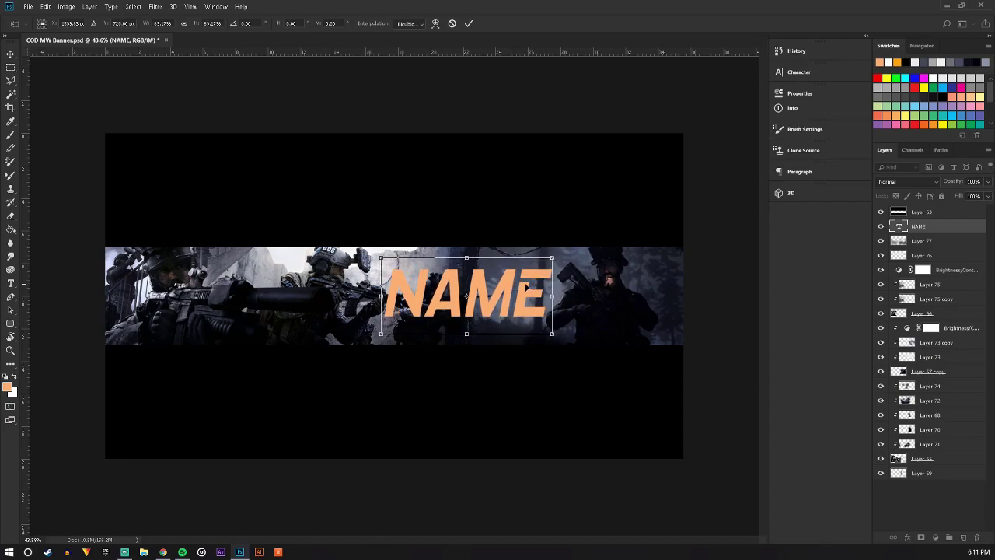
pyautogui.rightClick(527, 286)
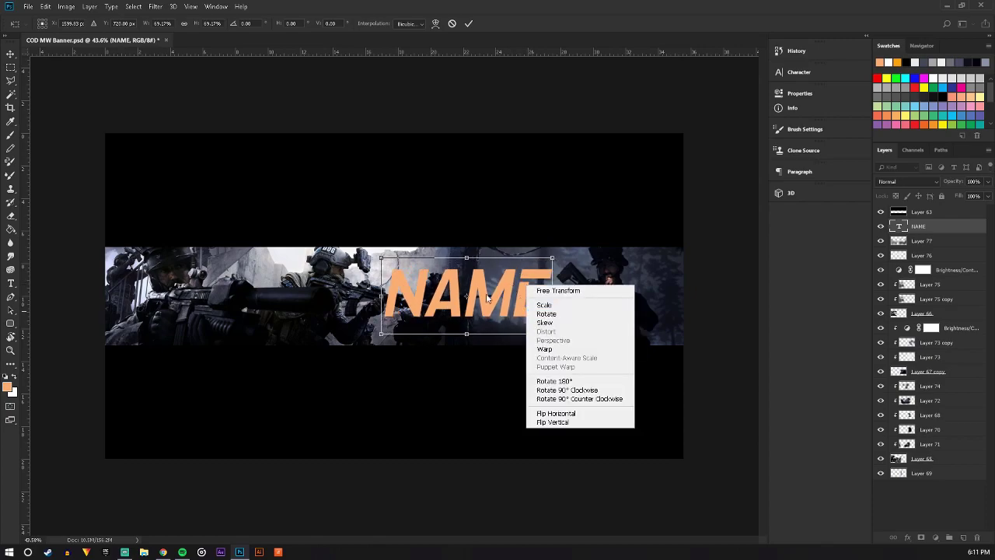
pyautogui.click(515, 221)
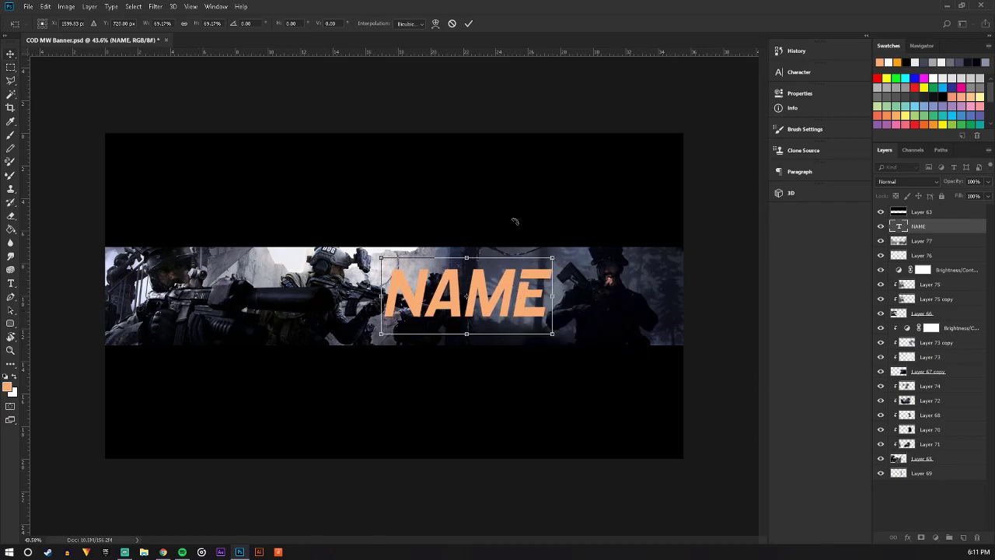
pyautogui.click(11, 54)
pyautogui.click(437, 203)
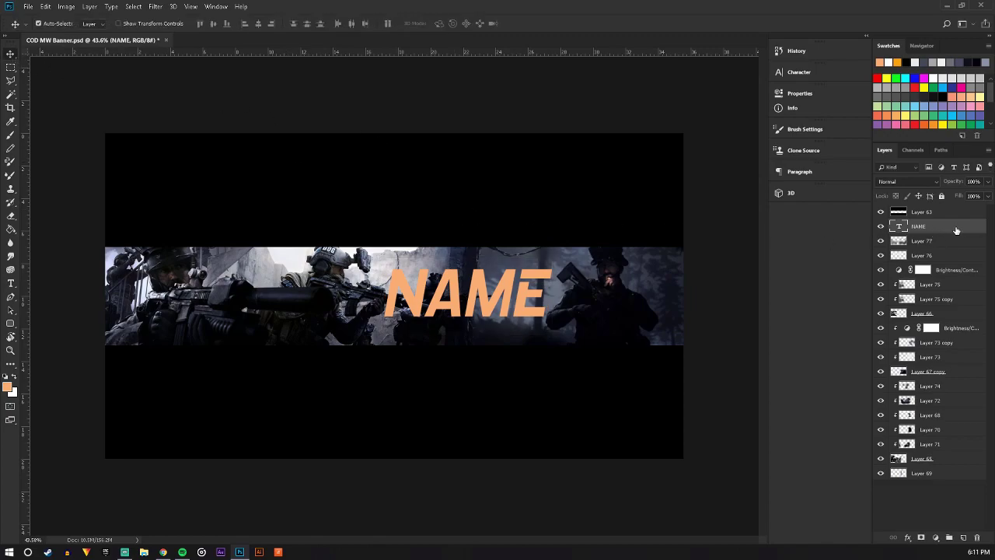
pyautogui.rightClick(956, 230)
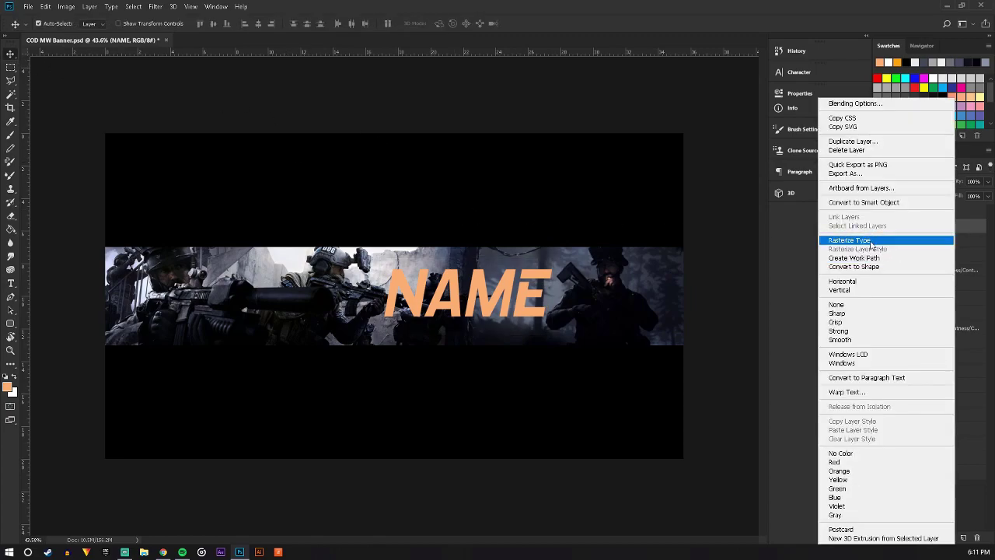
pyautogui.click(870, 242)
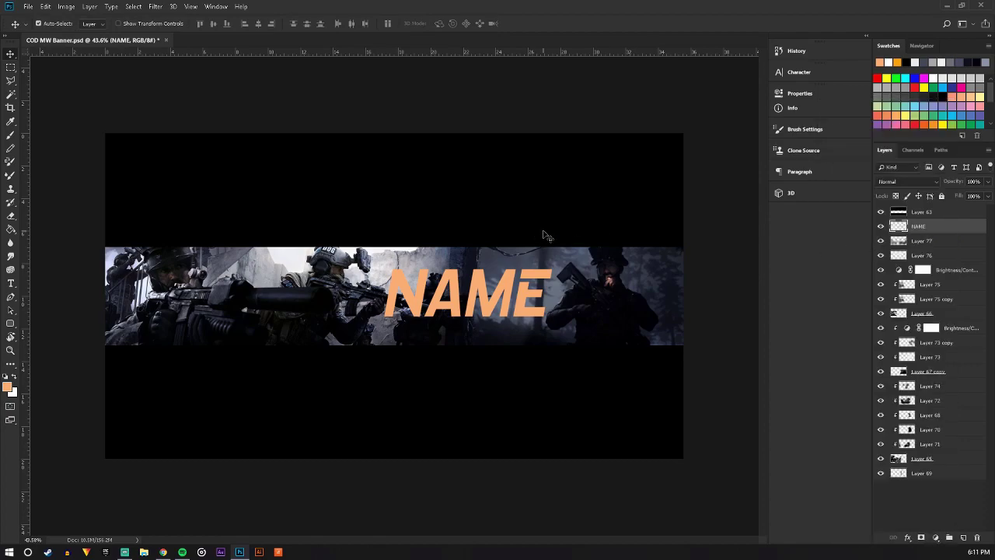
# Skew the NAME lettering about 21.6° into a forward italic slant and apply it
pyautogui.hotkey('ctrl', 't')
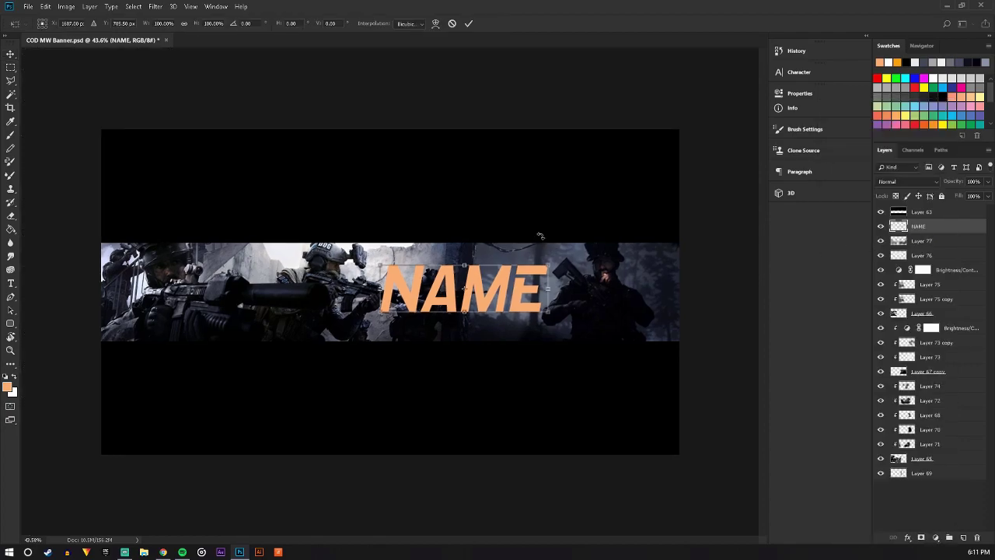
pyautogui.hotkey('ctrl', 'r')
pyautogui.rightClick(510, 300)
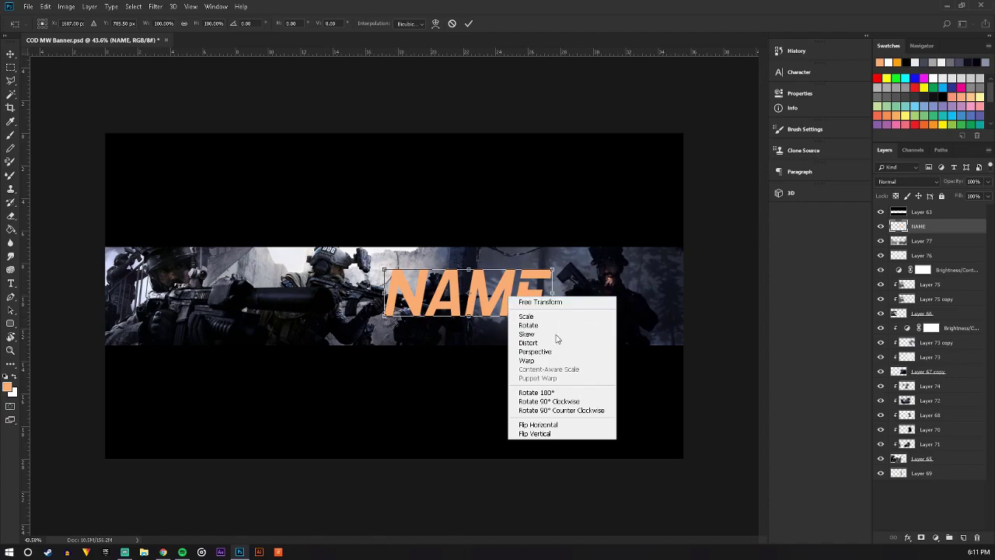
pyautogui.click(555, 343)
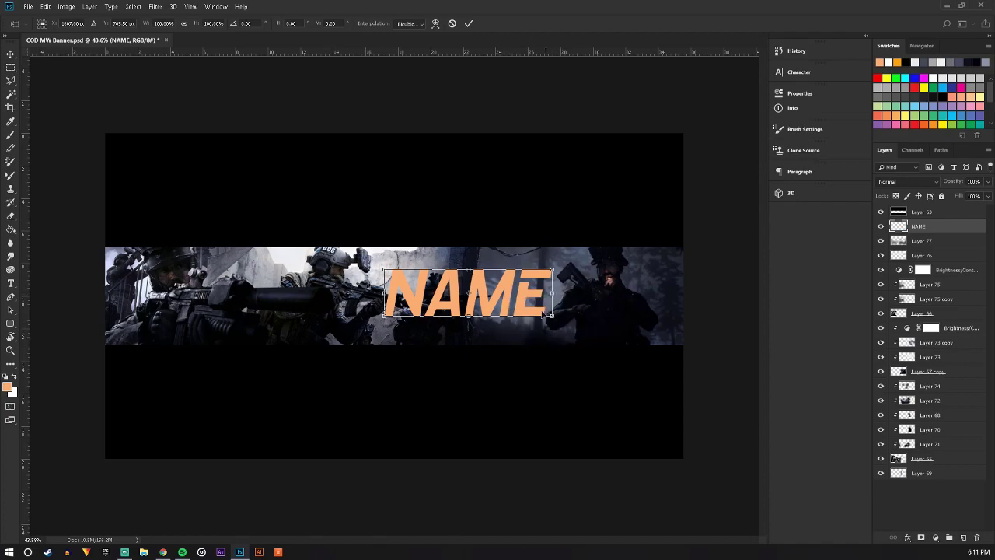
pyautogui.rightClick(542, 314)
pyautogui.click(556, 366)
pyautogui.moveTo(552, 315); pyautogui.dragTo(571, 316)
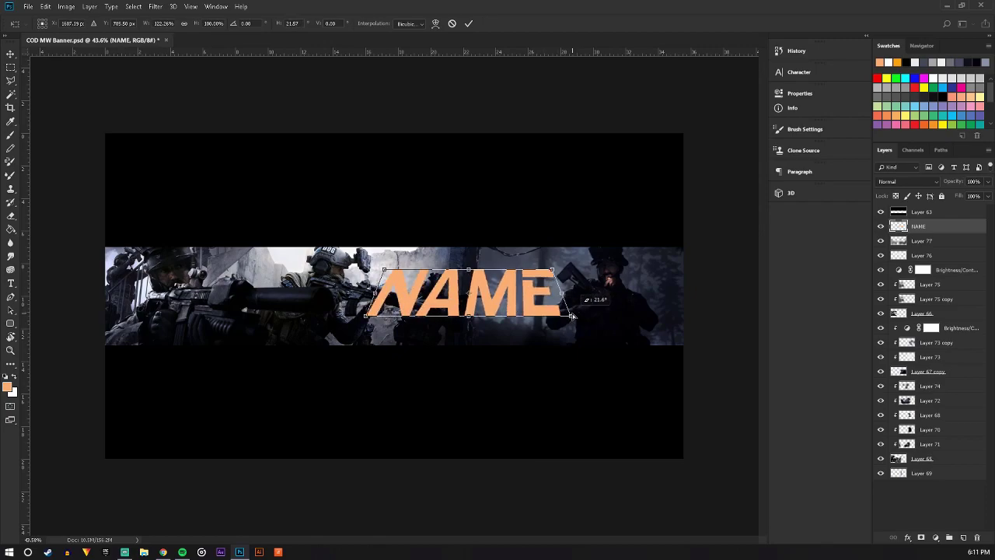
pyautogui.moveTo(524, 299); pyautogui.dragTo(525, 300)
pyautogui.click(11, 54)
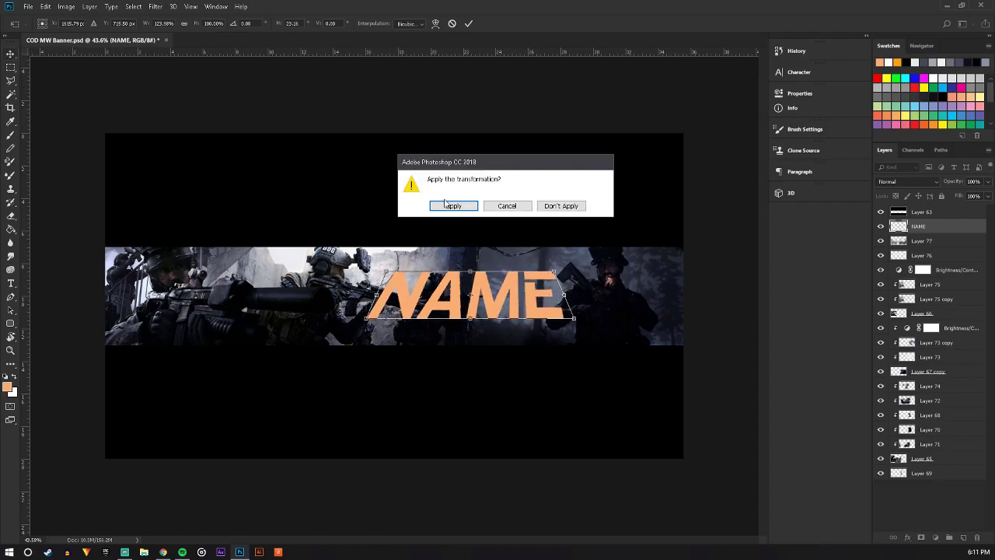
pyautogui.click(453, 205)
# Pull a horizontal guide from the ruler to check the NAME lettering's alignment
pyautogui.scroll(3, 515, 301)
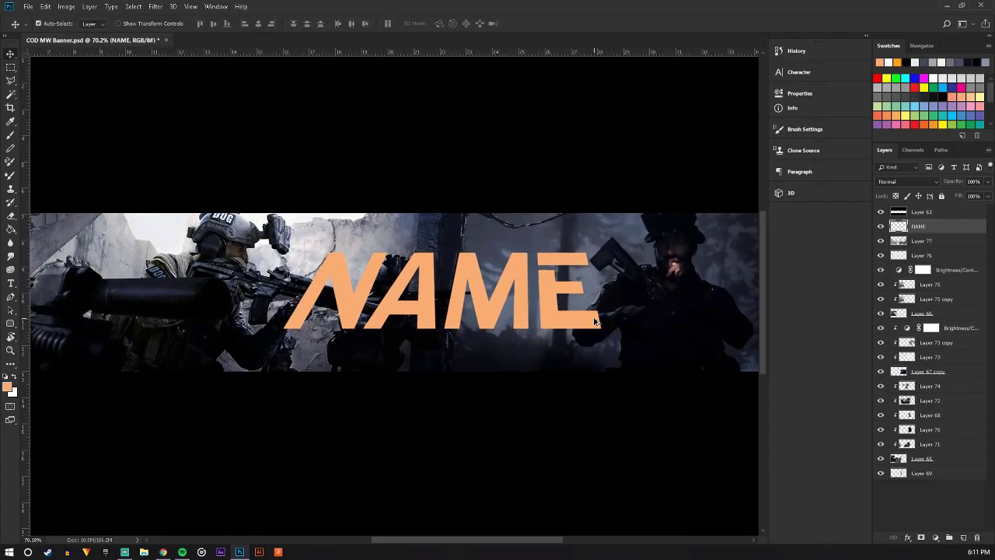
pyautogui.scroll(1, 595, 321)
pyautogui.scroll(-2, 557, 308)
pyautogui.scroll(-1, 557, 308)
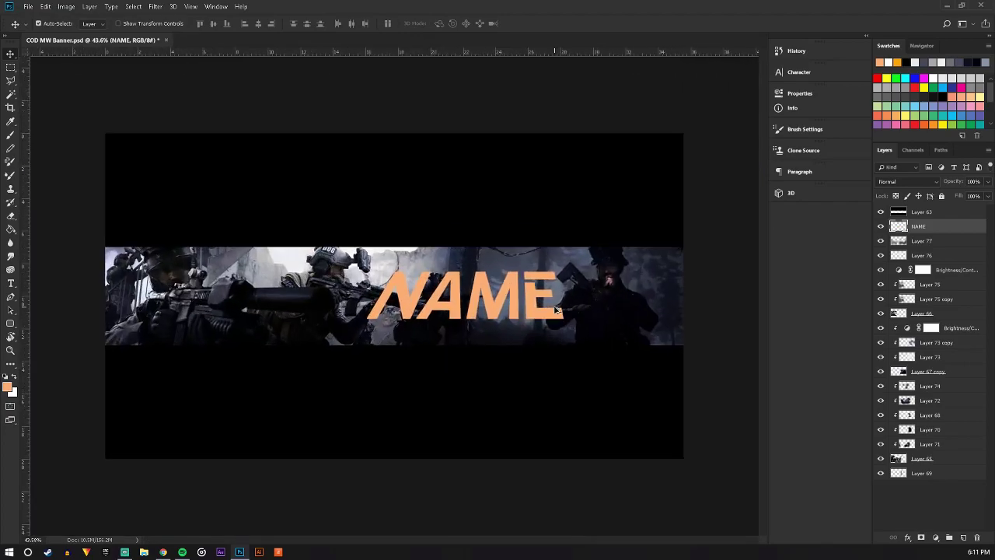
pyautogui.scroll(2, 544, 319)
pyautogui.scroll(2, 529, 330)
pyautogui.scroll(2, 520, 337)
pyautogui.scroll(1, 519, 337)
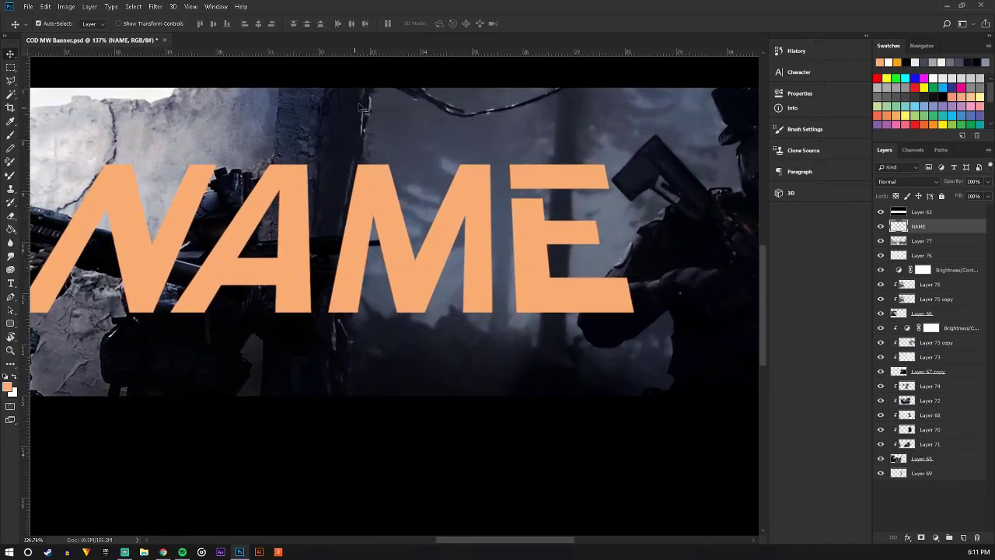
pyautogui.moveTo(375, 53)
pyautogui.mouseDown()
pyautogui.moveTo(367, 314)
pyautogui.moveTo(381, 52)
pyautogui.mouseUp()
pyautogui.scroll(-4, 411, 166)
pyautogui.scroll(1, 407, 192)
# Magic Wand-select the photo strip on Layer 63 and align vertical centres to it
pyautogui.scroll(1, 406, 191)
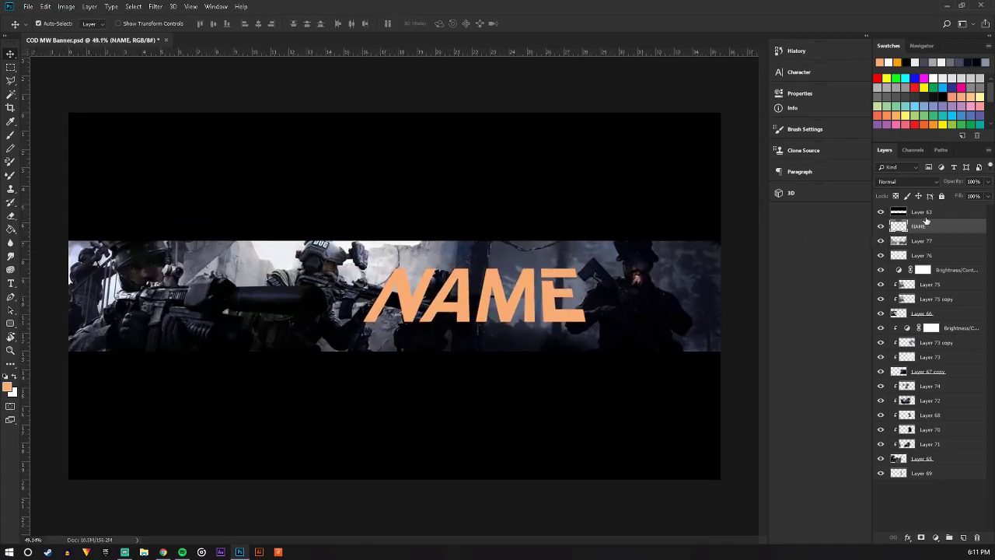
pyautogui.click(942, 212)
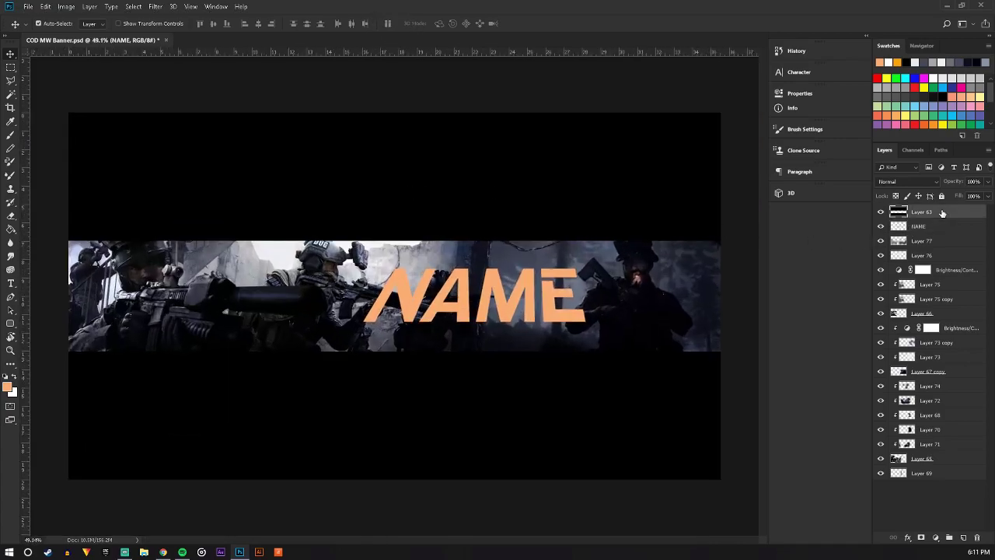
pyautogui.click(11, 94)
pyautogui.click(93, 149)
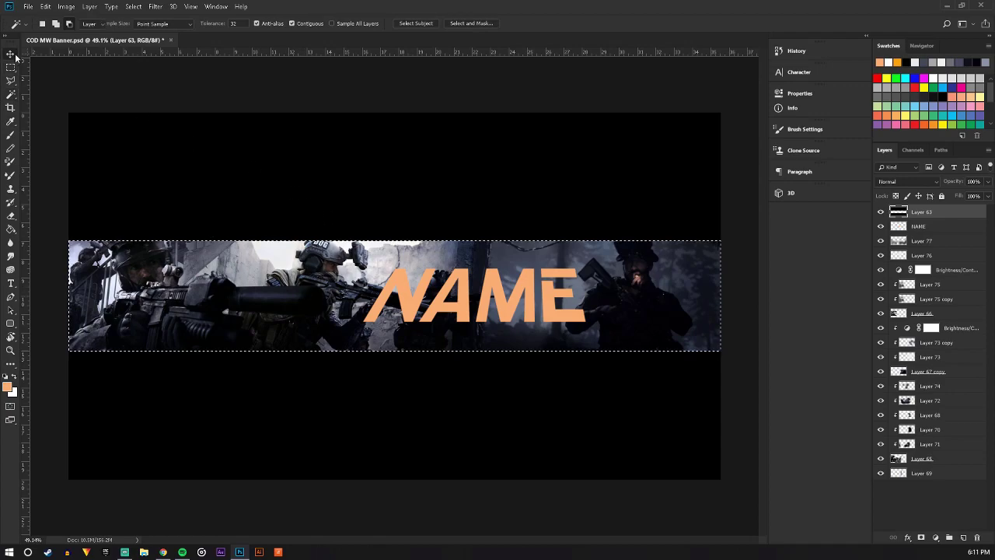
pyautogui.press('v')
pyautogui.click(212, 25)
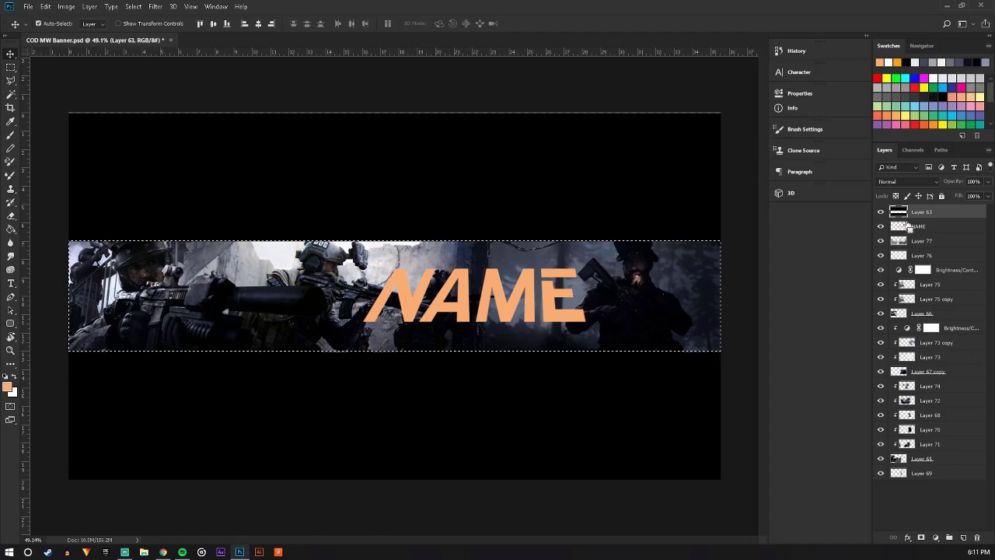
# Make NAME the active layer and drop the strip selection, returning to the Move tool
pyautogui.click(931, 225)
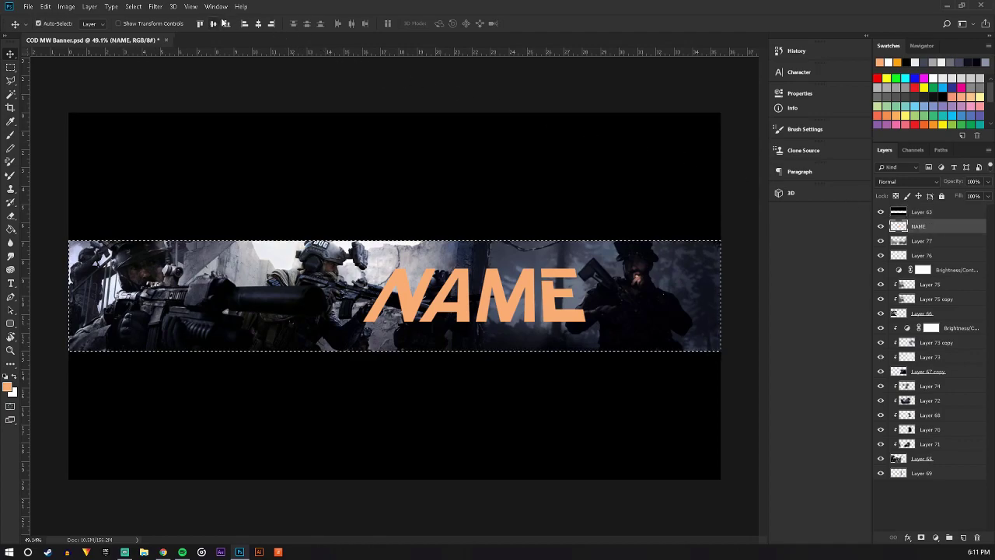
pyautogui.click(11, 67)
pyautogui.rightClick(481, 314)
pyautogui.click(506, 319)
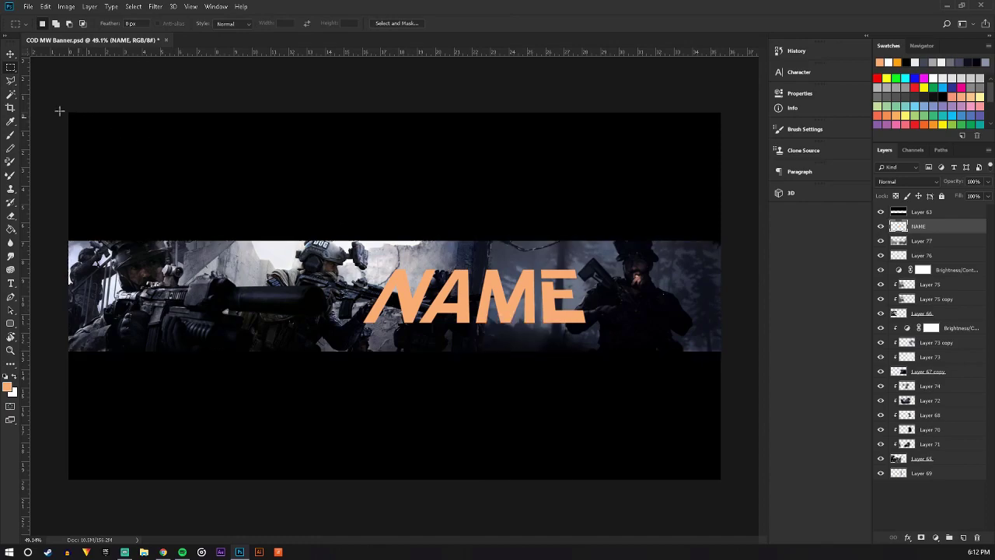
pyautogui.click(11, 54)
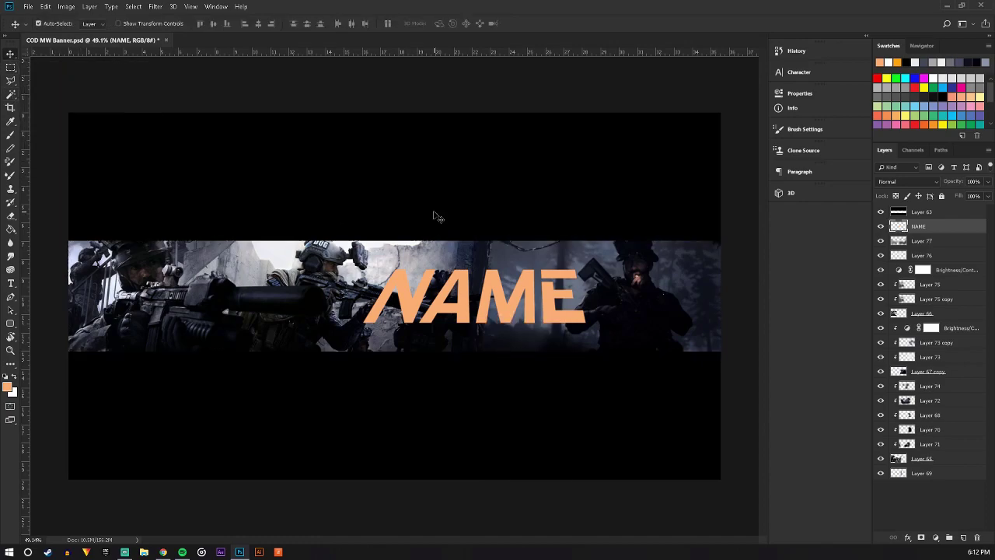
pyautogui.scroll(3, 528, 303)
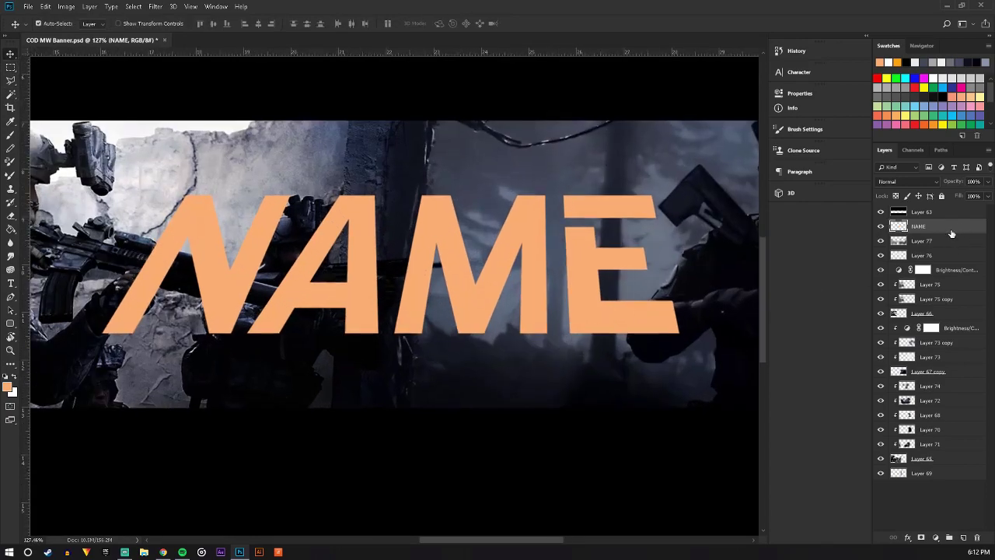
# Duplicate the NAME layer and turn the copy black using a clipped layer filled with black
pyautogui.moveTo(951, 232); pyautogui.dragTo(952, 236)
pyautogui.click(963, 539)
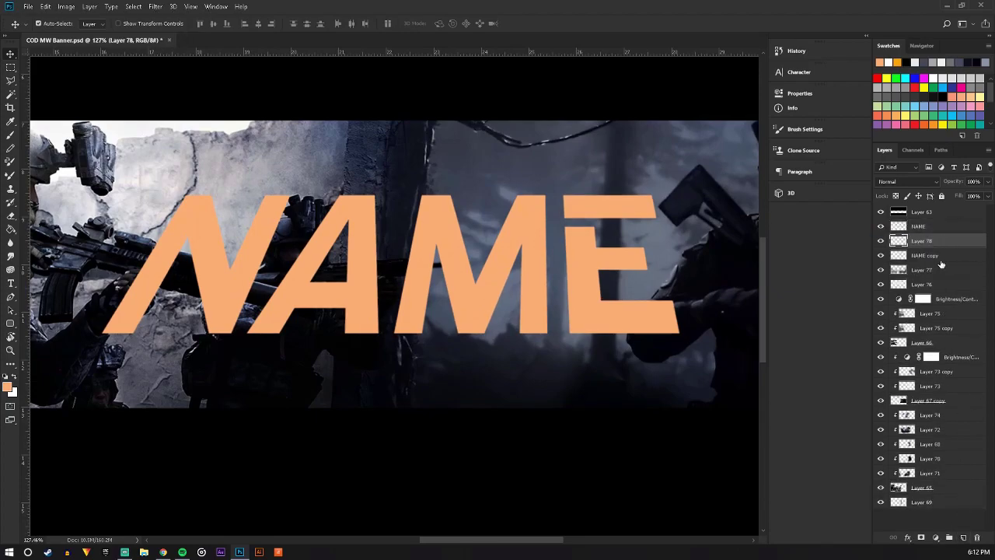
pyautogui.keyDown('alt'); pyautogui.click(937, 243); pyautogui.keyUp('alt')
pyautogui.click(11, 227)
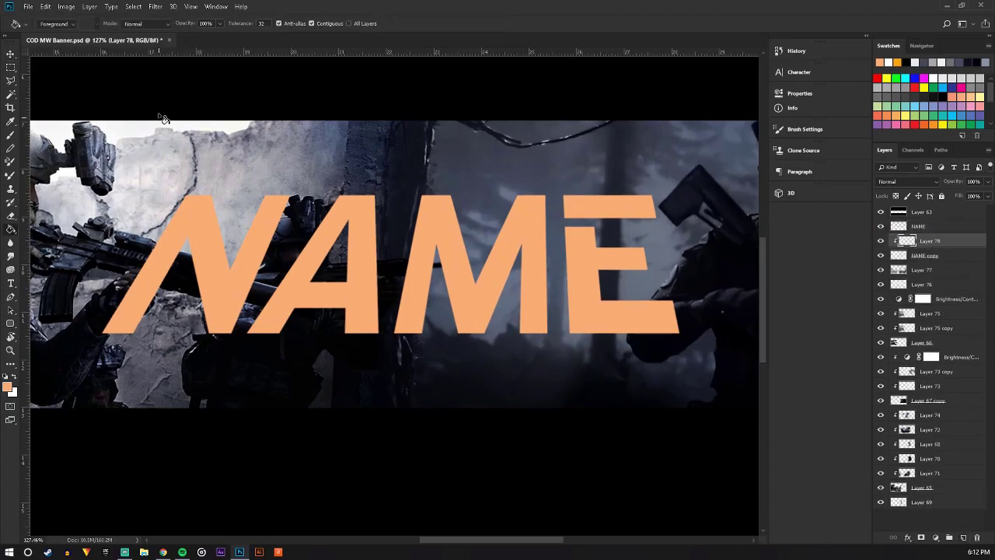
pyautogui.press('d')
pyautogui.click(270, 191)
# Scale the black NAME copy to about 95% and offset it down-left as a shadow
pyautogui.press('v')
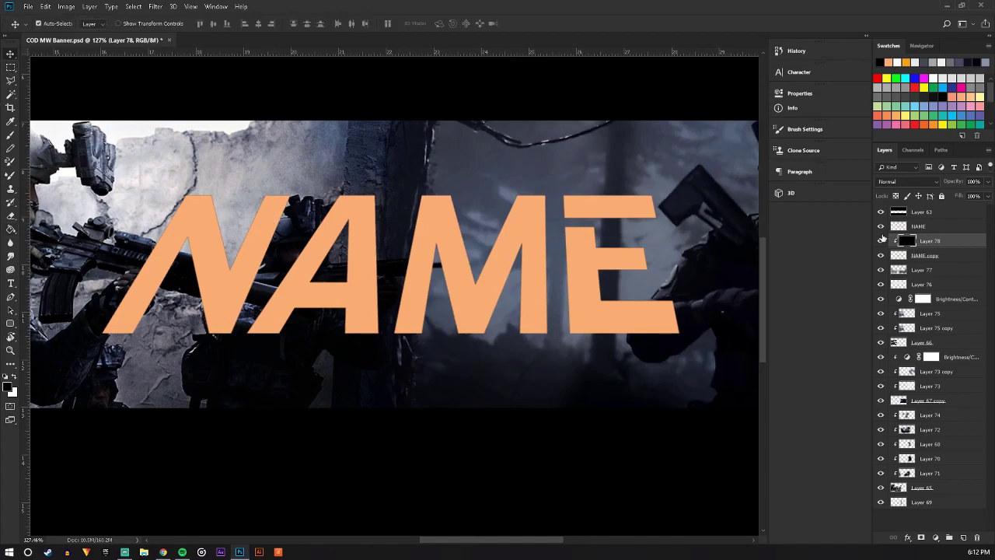
pyautogui.click(972, 259)
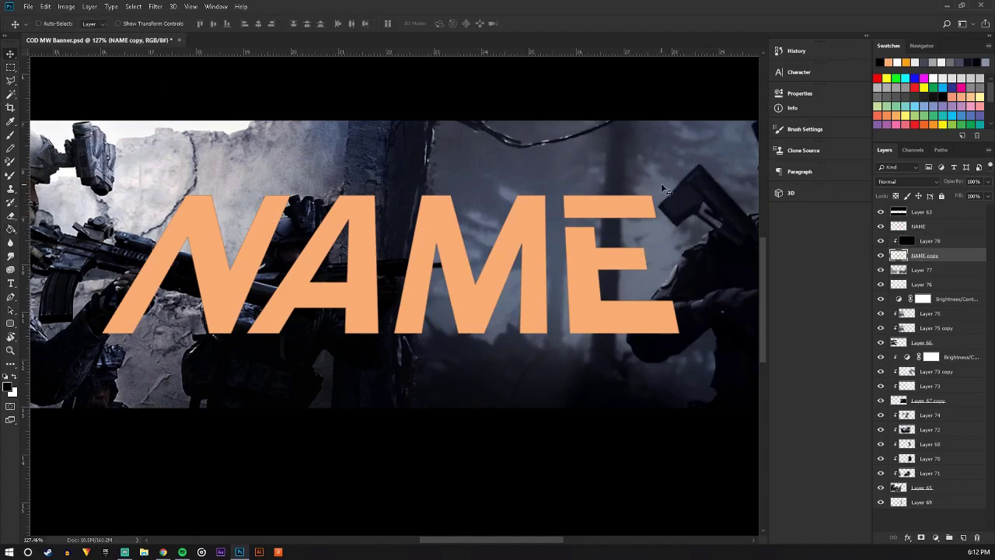
pyautogui.hotkey('ctrl', 't')
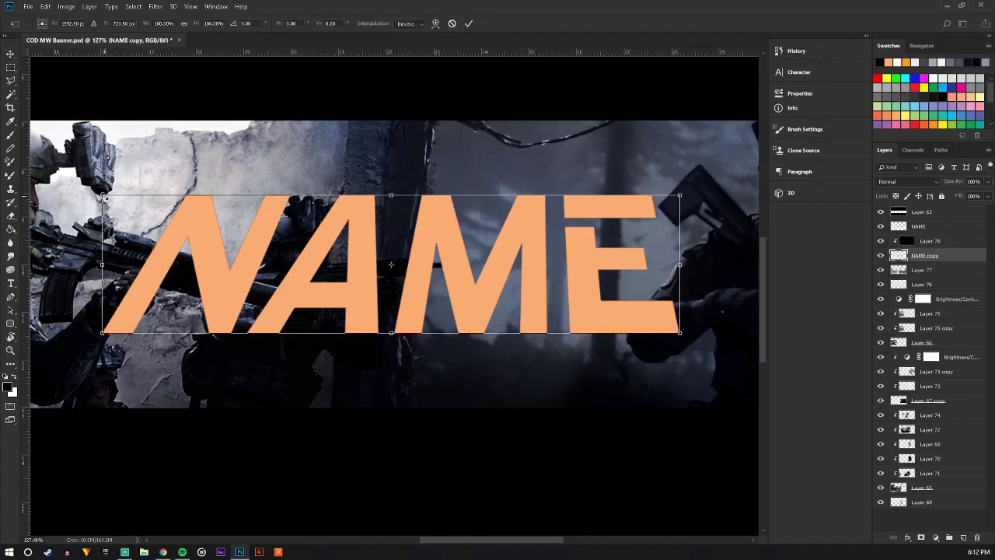
pyautogui.moveTo(102, 195); pyautogui.dragTo(129, 202)
pyautogui.moveTo(523, 274)
pyautogui.mouseDown()
pyautogui.moveTo(535, 275)
pyautogui.moveTo(523, 279)
pyautogui.moveTo(530, 292)
pyautogui.moveTo(528, 283)
pyautogui.mouseUp()
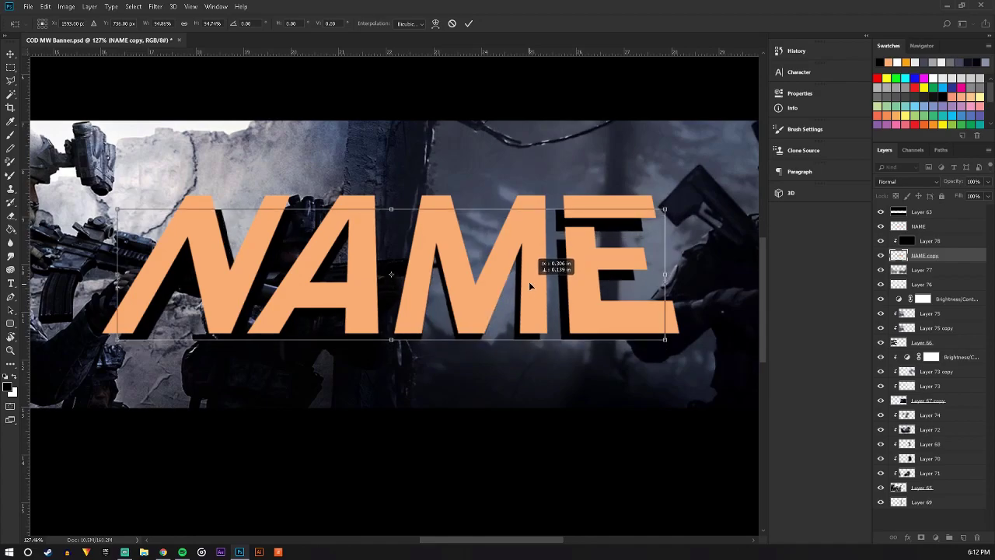
pyautogui.click(16, 55)
pyautogui.click(454, 205)
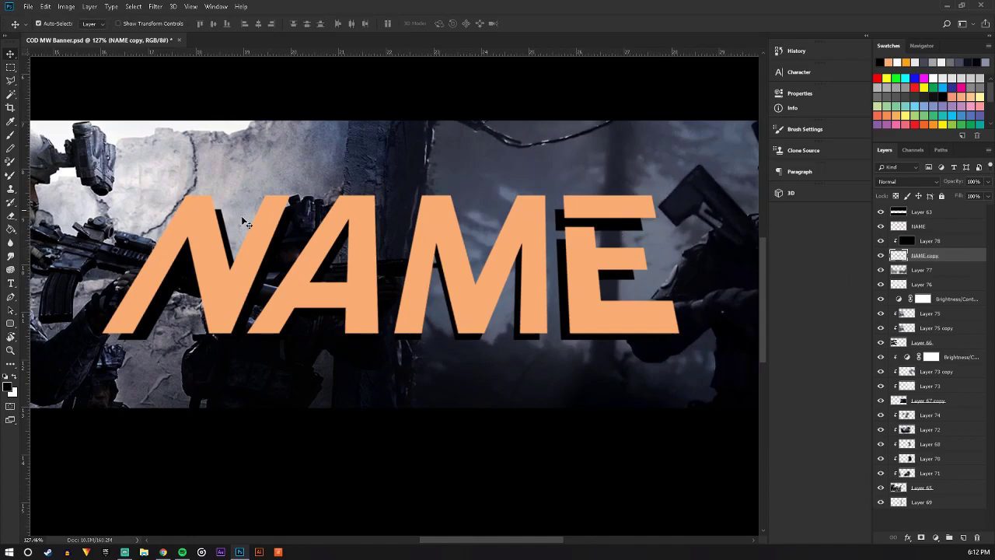
# Outline the grey gap under the N, fill it black, and deselect
pyautogui.scroll(3, 129, 311)
pyautogui.scroll(3, 132, 301)
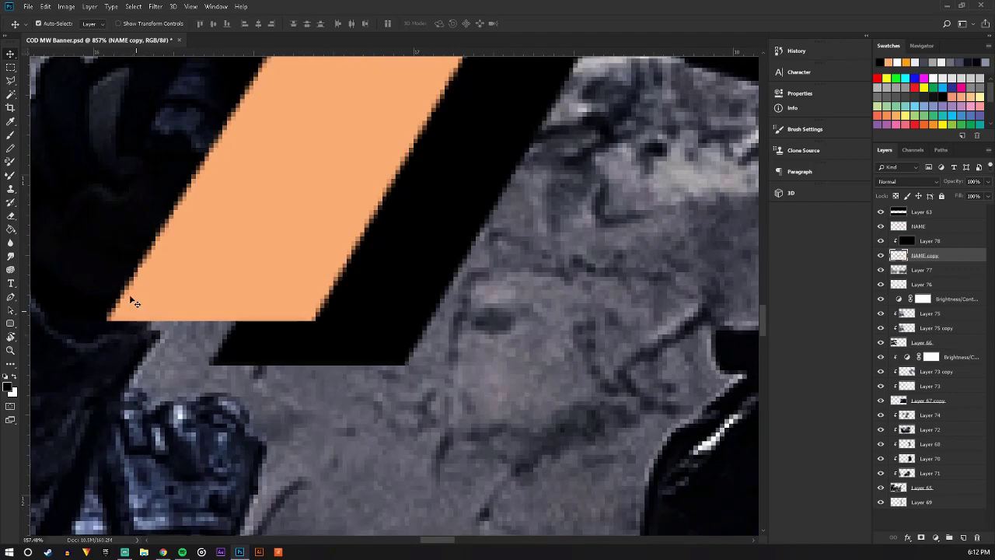
pyautogui.click(11, 81)
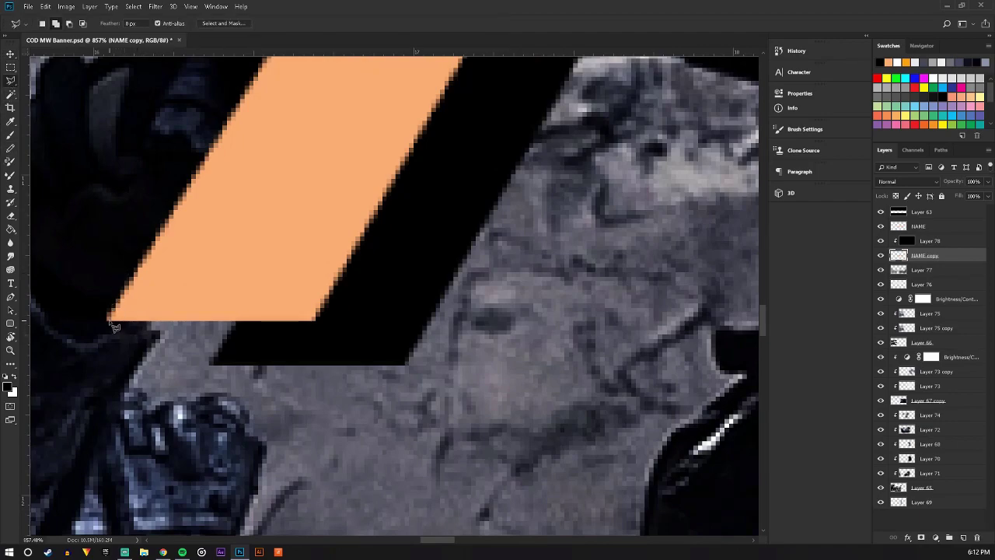
pyautogui.click(109, 319)
pyautogui.click(209, 362)
pyautogui.click(293, 299)
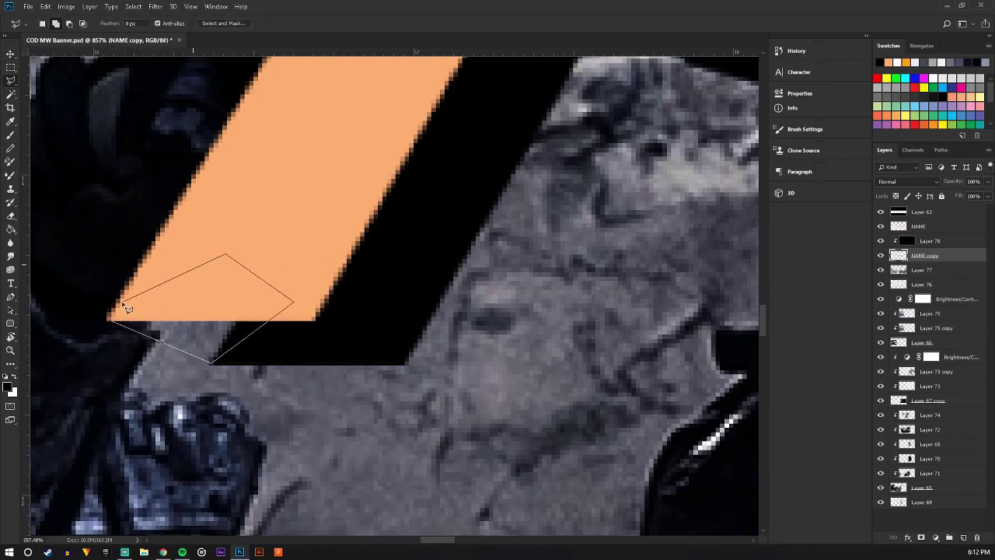
pyautogui.click(112, 321)
pyautogui.press('g')
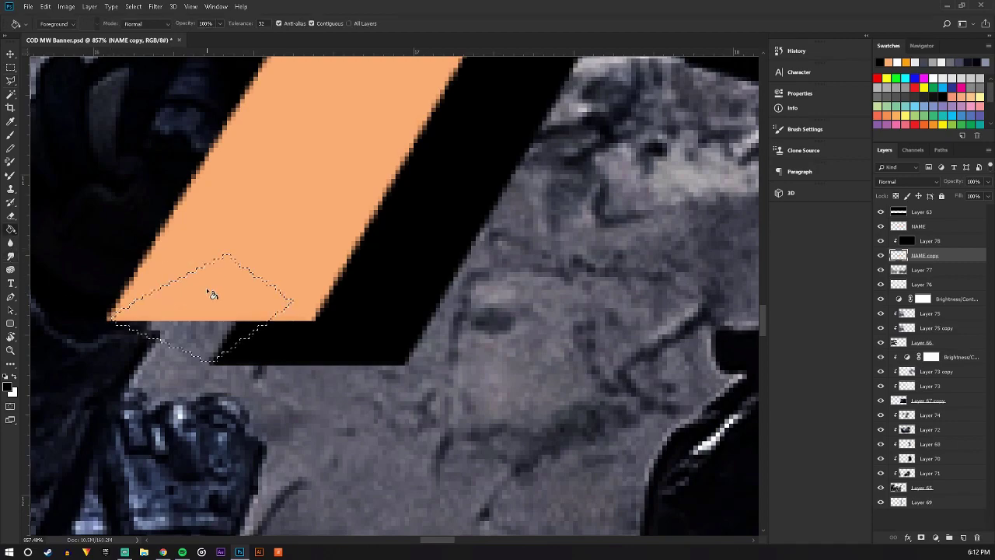
pyautogui.click(209, 327)
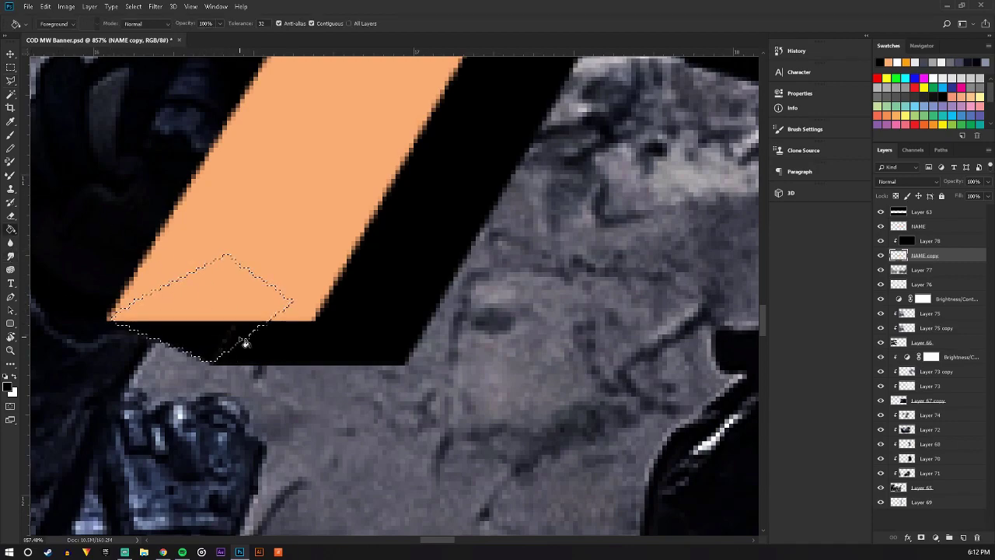
pyautogui.press('l')
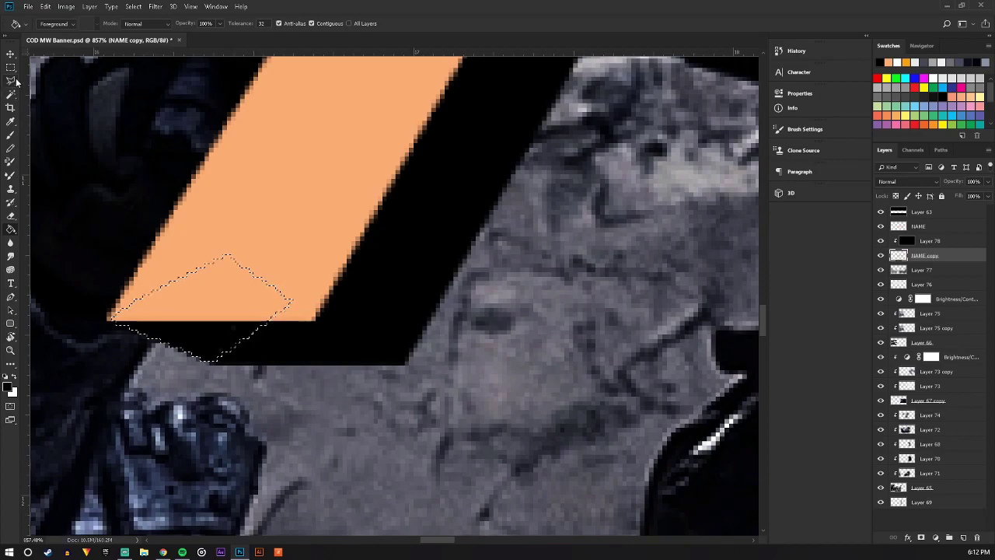
pyautogui.rightClick(199, 172)
pyautogui.click(230, 178)
# Outline the grey gap beside the top of the letter with the Polygonal Lasso
pyautogui.scroll(-2, 435, 249)
pyautogui.scroll(-2, 490, 233)
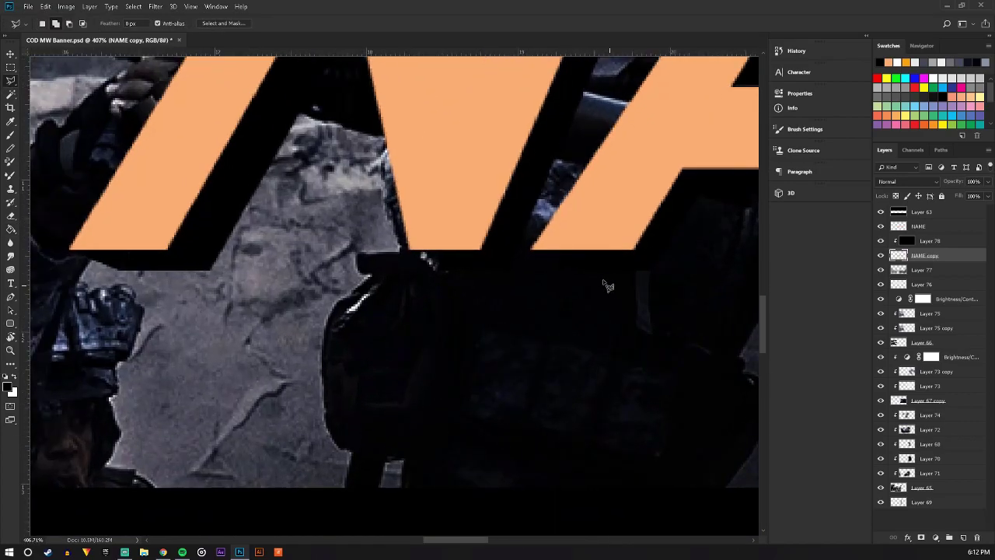
pyautogui.scroll(1, 486, 212)
pyautogui.scroll(1, 482, 210)
pyautogui.scroll(1, 474, 156)
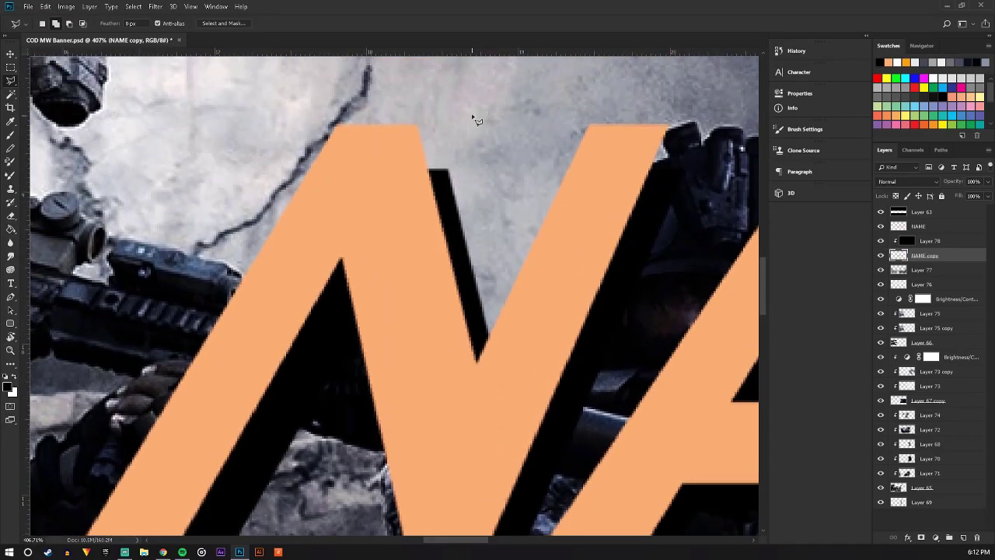
pyautogui.scroll(1, 459, 124)
pyautogui.scroll(1, 440, 133)
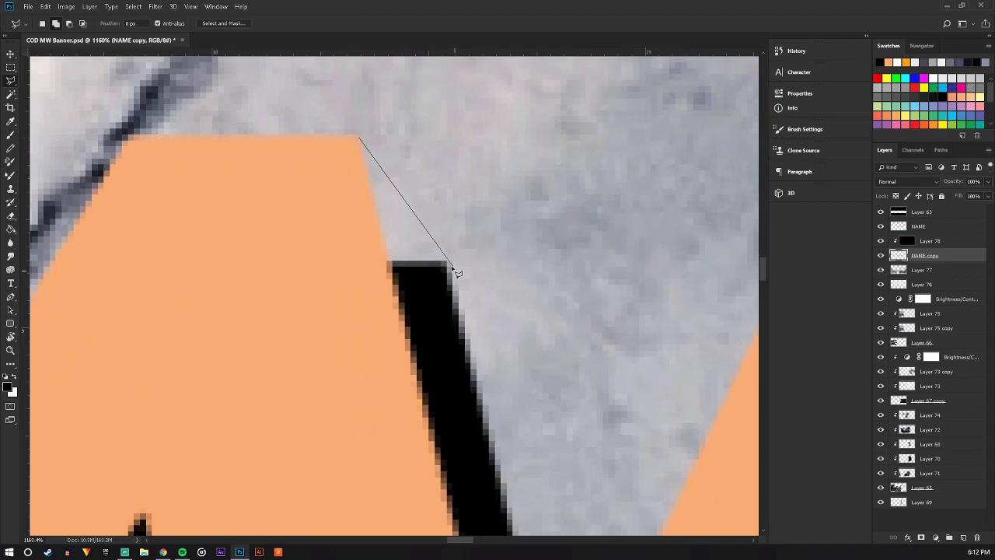
pyautogui.click(445, 264)
pyautogui.click(421, 298)
pyautogui.click(344, 255)
pyautogui.click(342, 161)
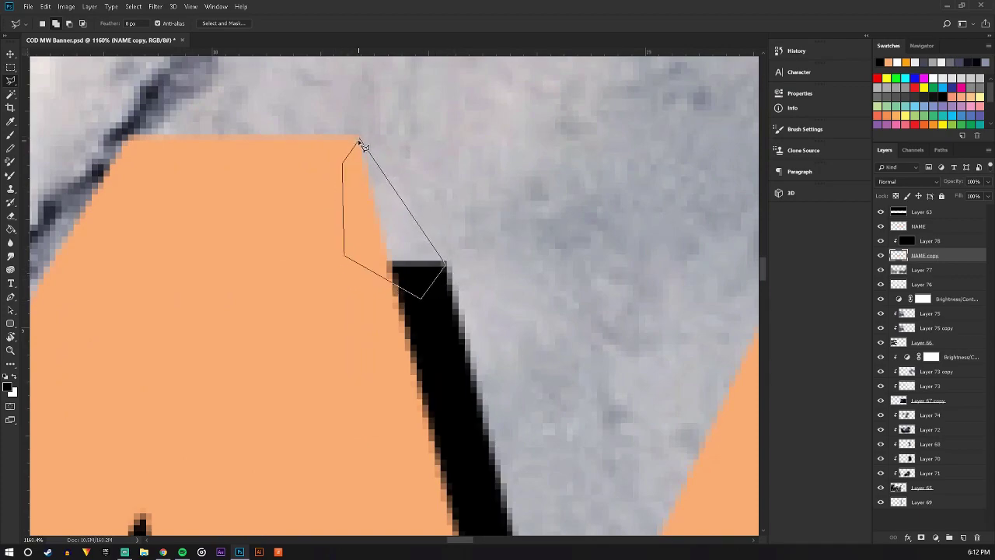
pyautogui.click(358, 142)
# Fill the gap beside the letter's top black and deselect
pyautogui.press('e')
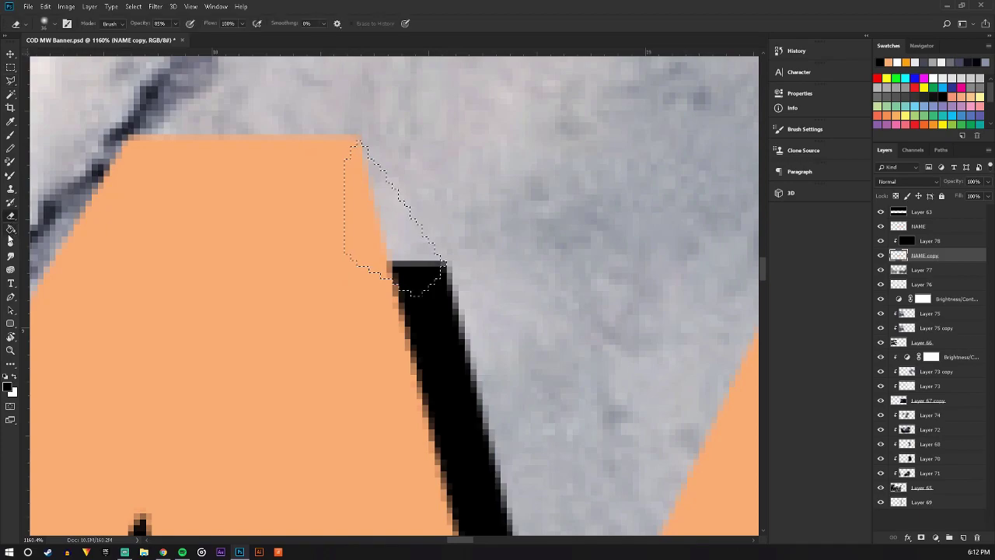
pyautogui.press('g')
pyautogui.click(418, 256)
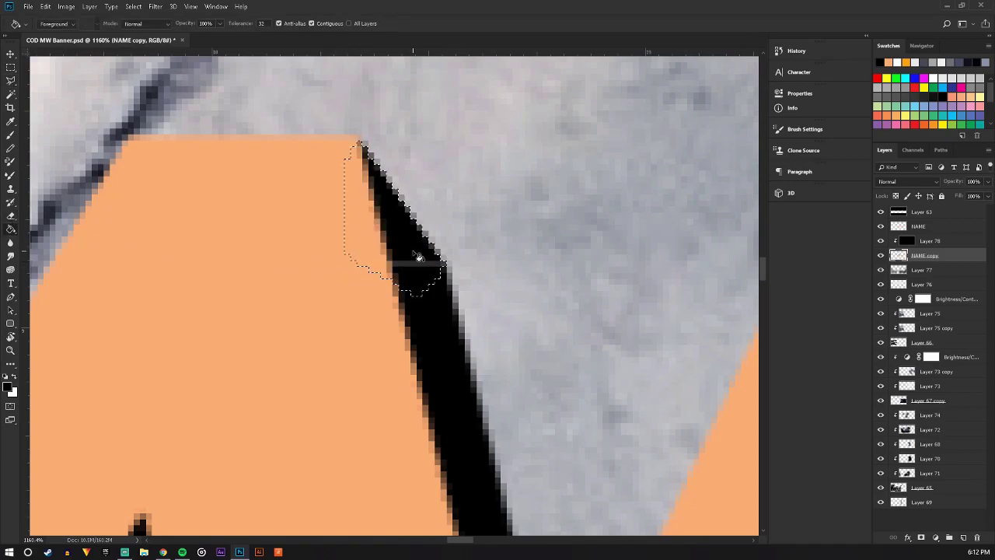
pyautogui.click(10, 80)
pyautogui.rightClick(298, 203)
pyautogui.click(310, 206)
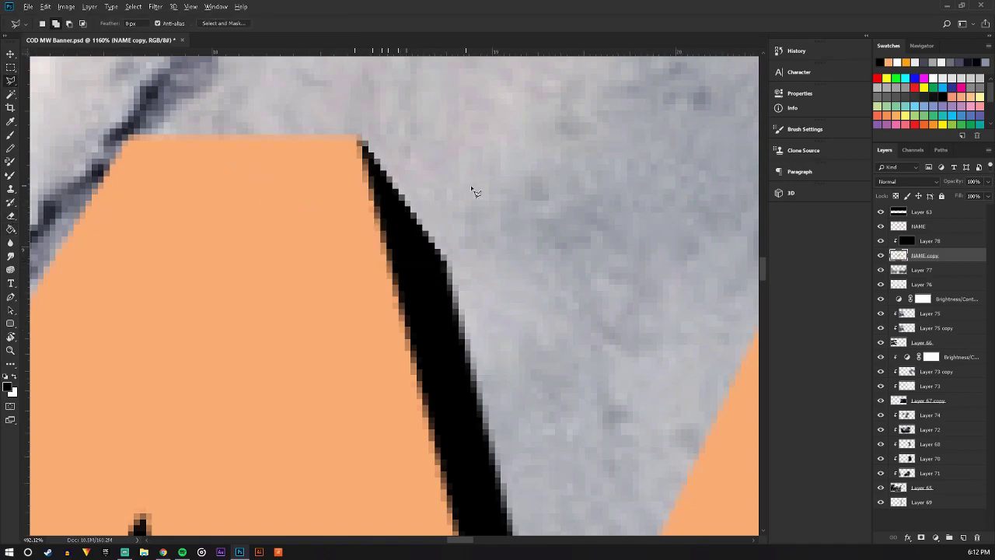
# Outline the grey gap between the letter and the soldier's gear
pyautogui.scroll(-5, 472, 190)
pyautogui.scroll(2, 389, 225)
pyautogui.scroll(2, 330, 247)
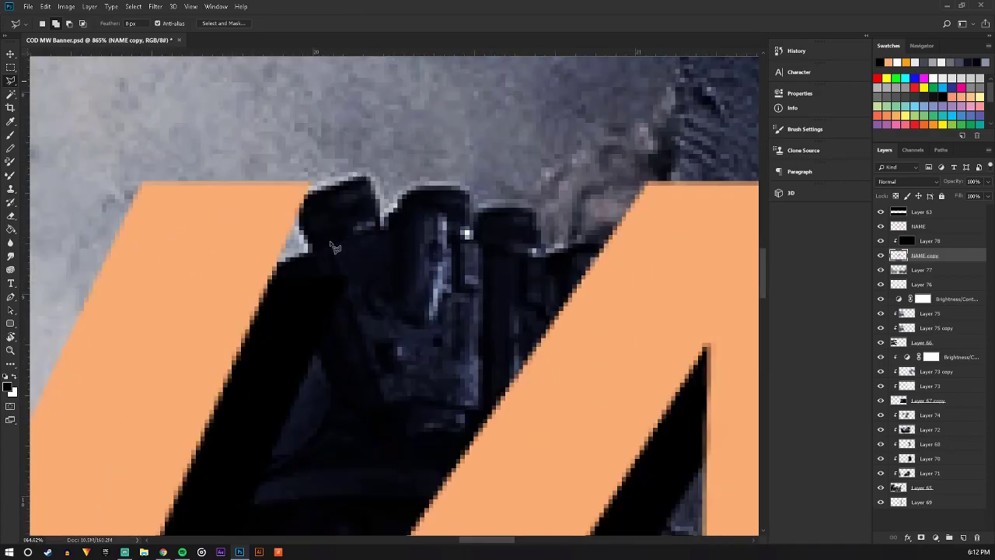
pyautogui.scroll(2, 331, 247)
pyautogui.click(370, 294)
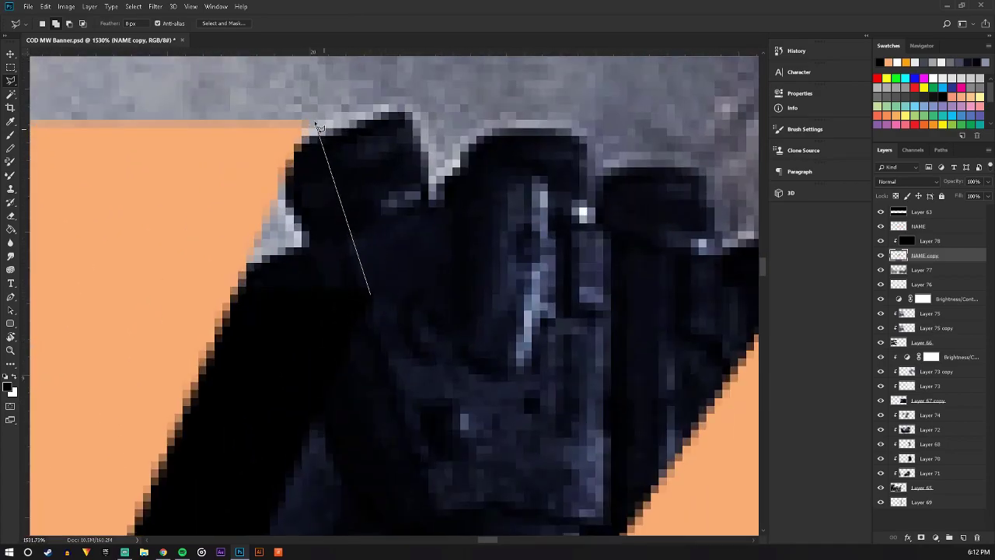
pyautogui.click(303, 123)
pyautogui.click(183, 314)
pyautogui.click(247, 355)
pyautogui.click(334, 319)
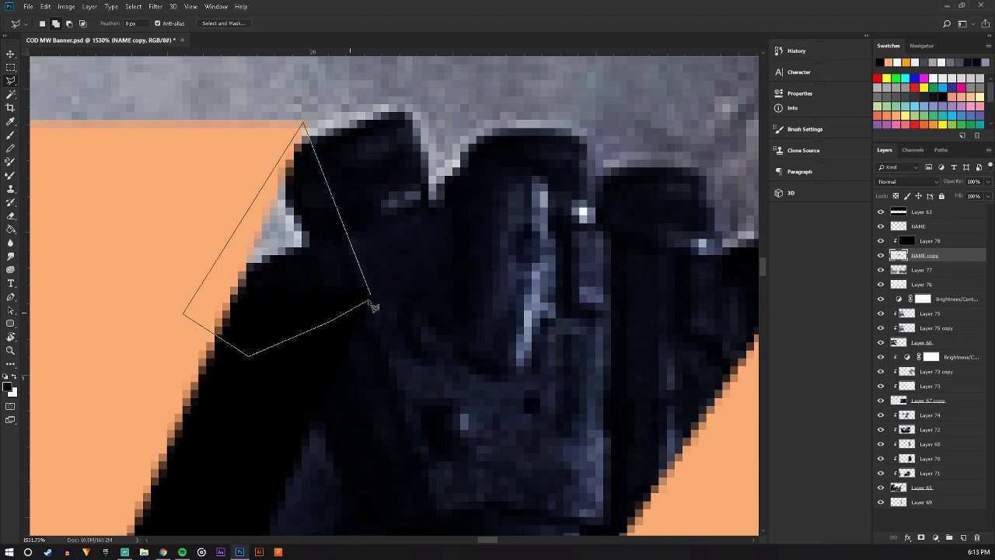
pyautogui.click(371, 296)
# Fill the gap beside the soldier's gear black and clear the selection
pyautogui.press('g')
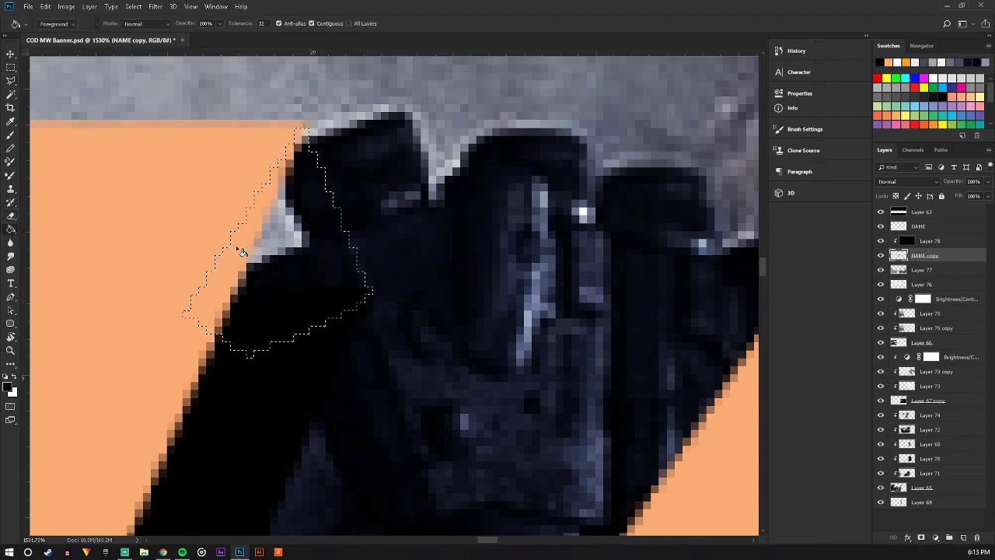
pyautogui.click(295, 259)
pyautogui.click(11, 80)
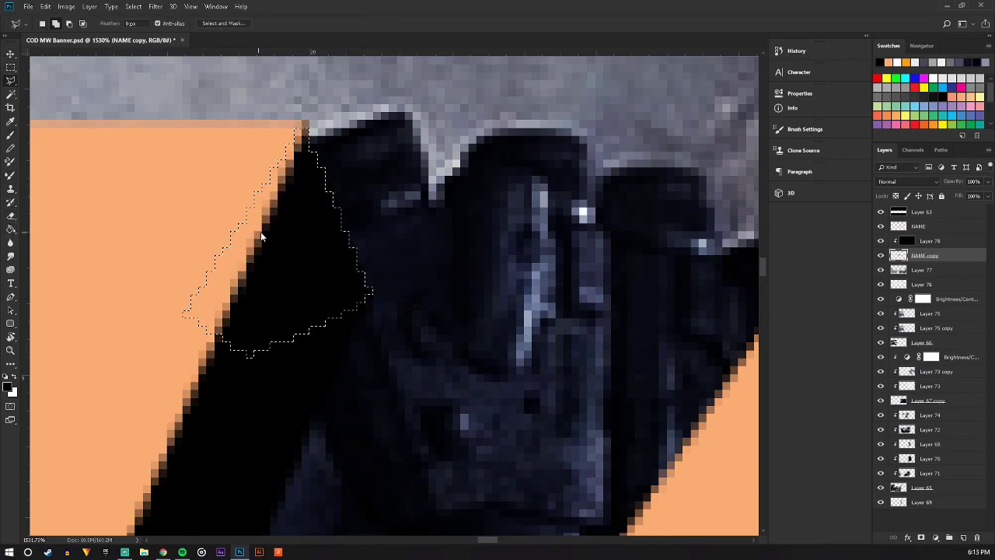
pyautogui.click(264, 225)
pyautogui.scroll(-5, 288, 269)
pyautogui.scroll(-5, 288, 270)
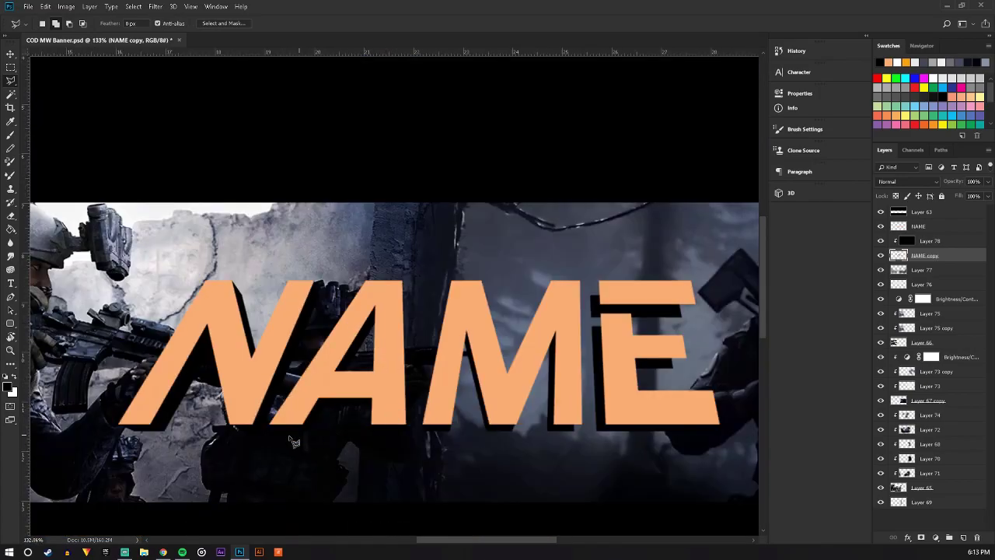
# Zoom in on the bottom of the M and E in NAME
pyautogui.scroll(3, 408, 406)
pyautogui.scroll(2, 138, 515)
pyautogui.scroll(1, 508, 482)
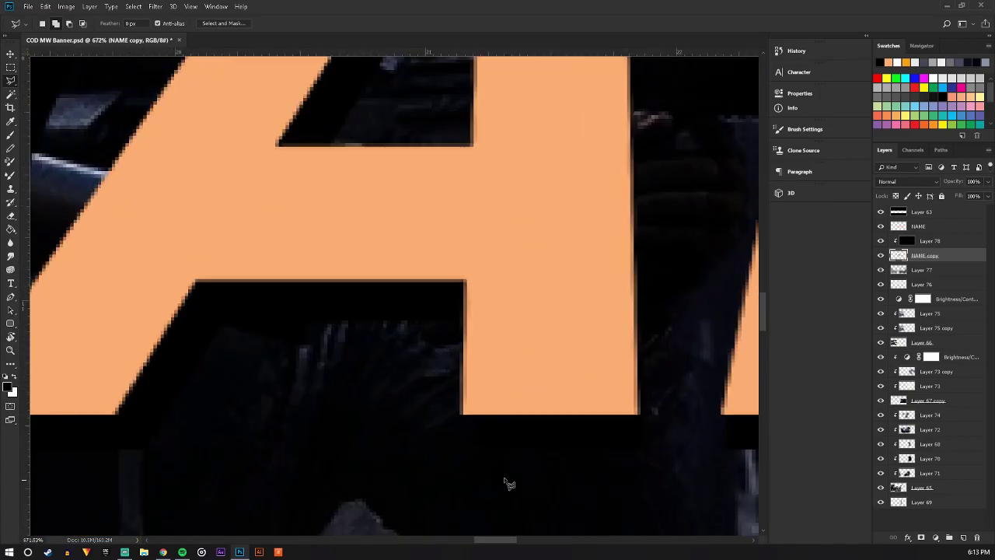
pyautogui.scroll(-3, 529, 450)
pyautogui.scroll(-2, 554, 420)
pyautogui.scroll(1, 553, 420)
pyautogui.scroll(2, 582, 377)
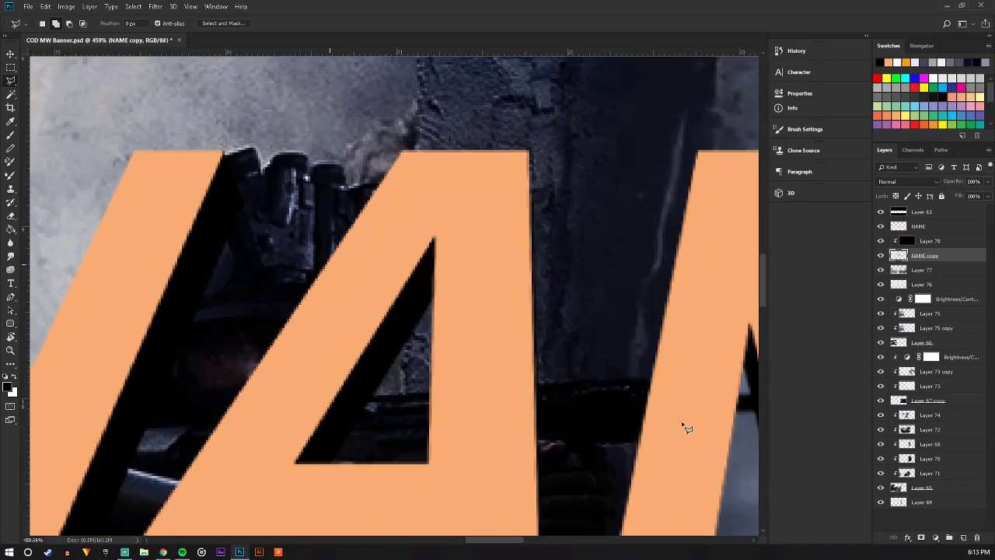
pyautogui.scroll(1, 684, 426)
pyautogui.scroll(-2, 568, 329)
pyautogui.scroll(-1, 420, 307)
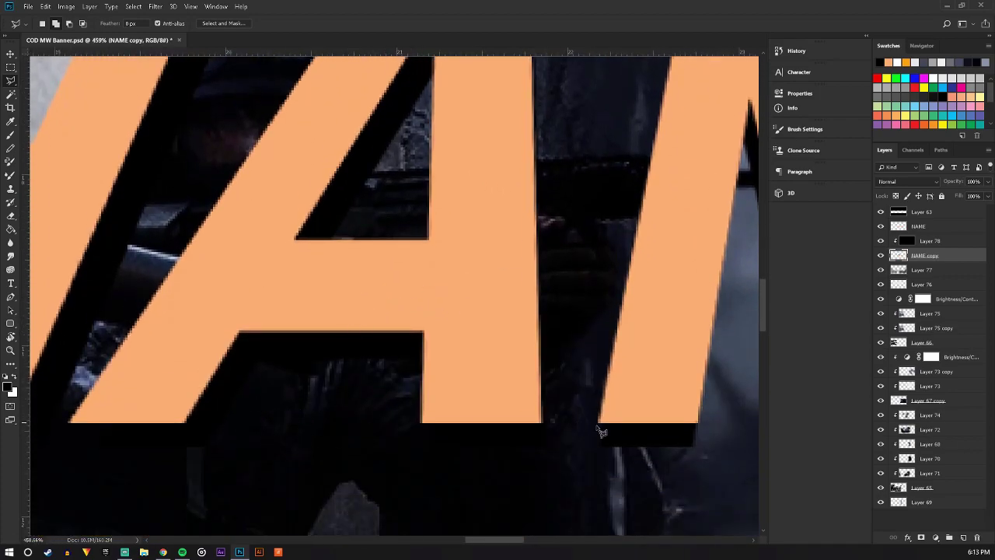
pyautogui.scroll(1, 622, 400)
pyautogui.scroll(1, 606, 299)
pyautogui.scroll(1, 604, 295)
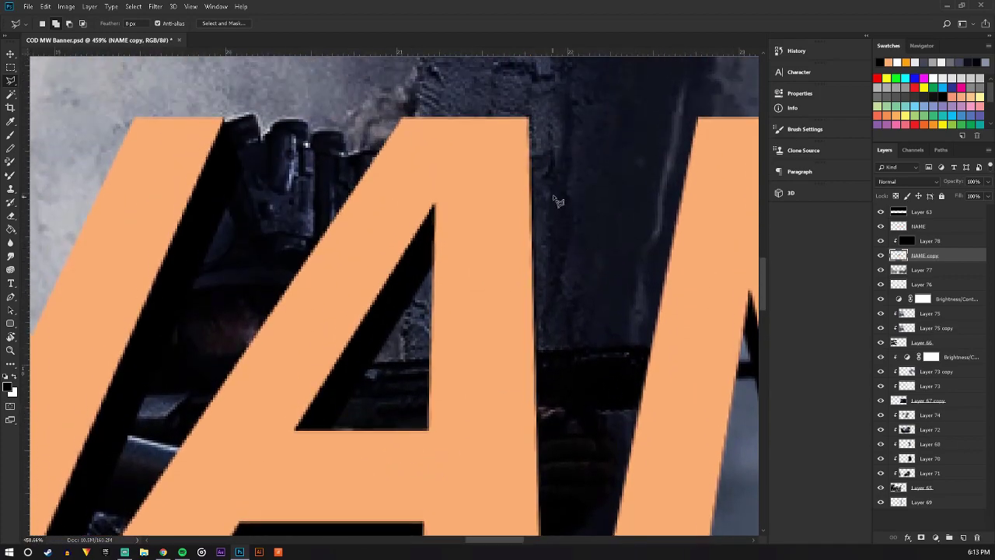
pyautogui.scroll(1, 649, 307)
pyautogui.scroll(-3, 651, 313)
pyautogui.scroll(-1, 651, 313)
# Abandon the unfinished outline and clear any active selection
pyautogui.moveTo(521, 542); pyautogui.dragTo(570, 543)
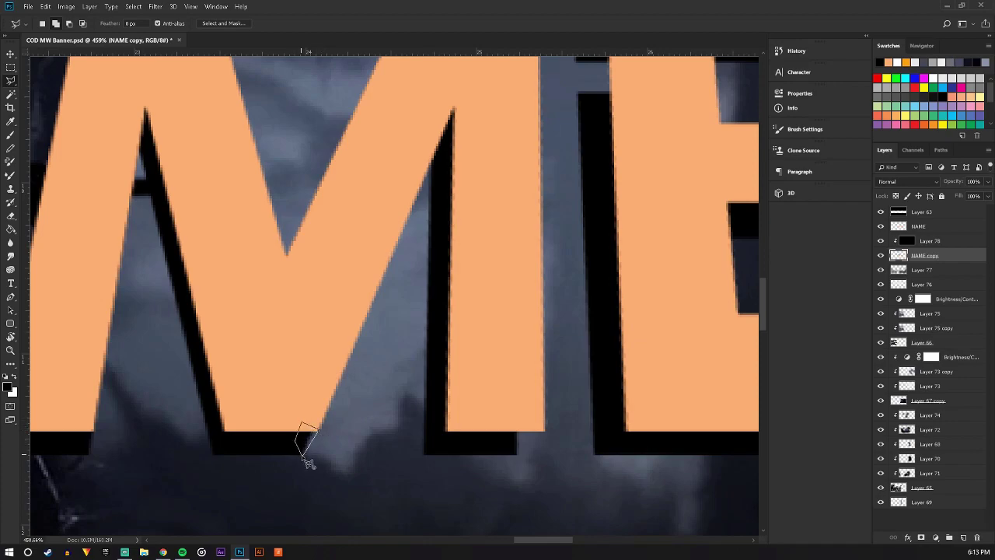
pyautogui.press('Escape')
pyautogui.click(9, 230)
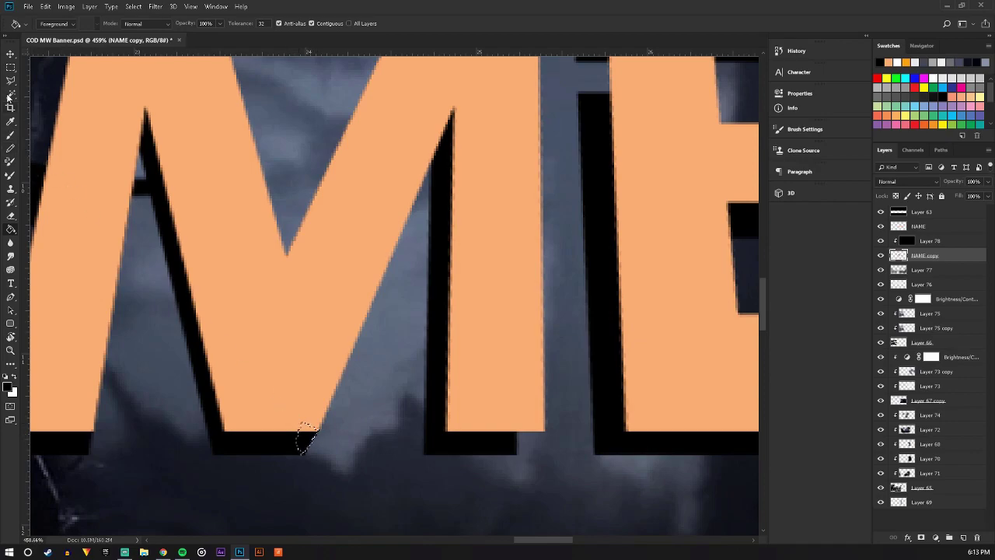
pyautogui.click(10, 81)
pyautogui.rightClick(269, 218)
pyautogui.click(311, 220)
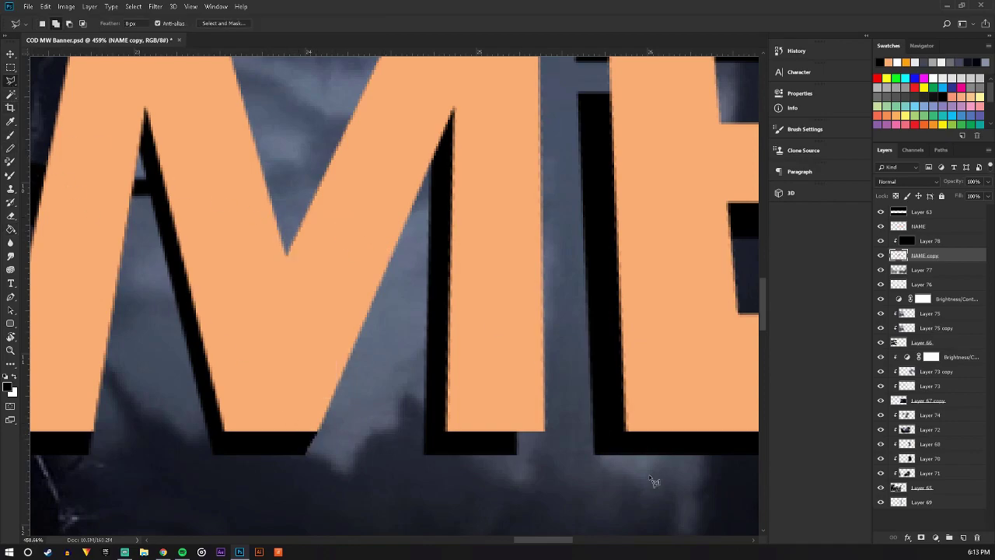
# Select the triangular wedge under the M's lower corner, fill it black, and deselect
pyautogui.scroll(4, 564, 466)
pyautogui.scroll(3, 316, 321)
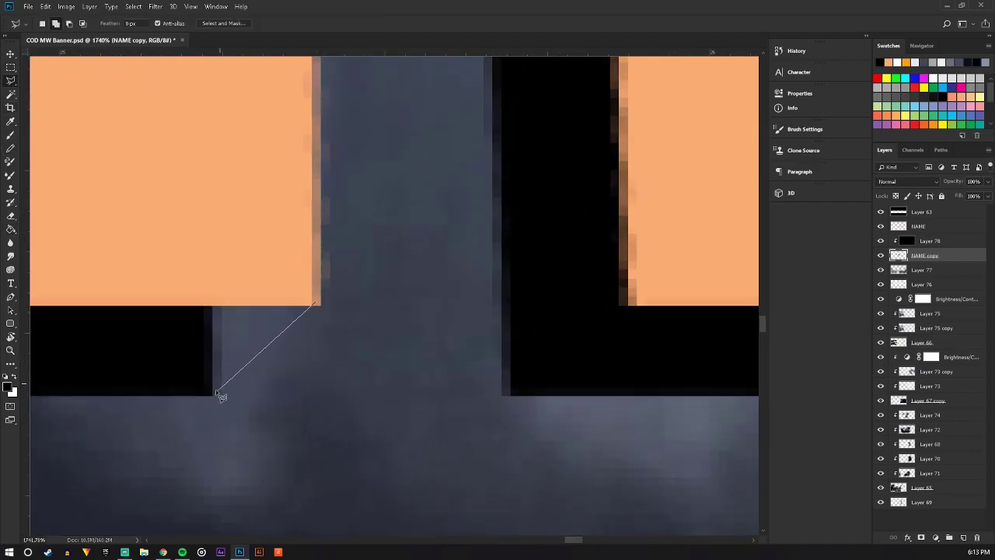
pyautogui.click(209, 393)
pyautogui.click(315, 309)
pyautogui.click(11, 228)
pyautogui.click(252, 332)
pyautogui.click(219, 322)
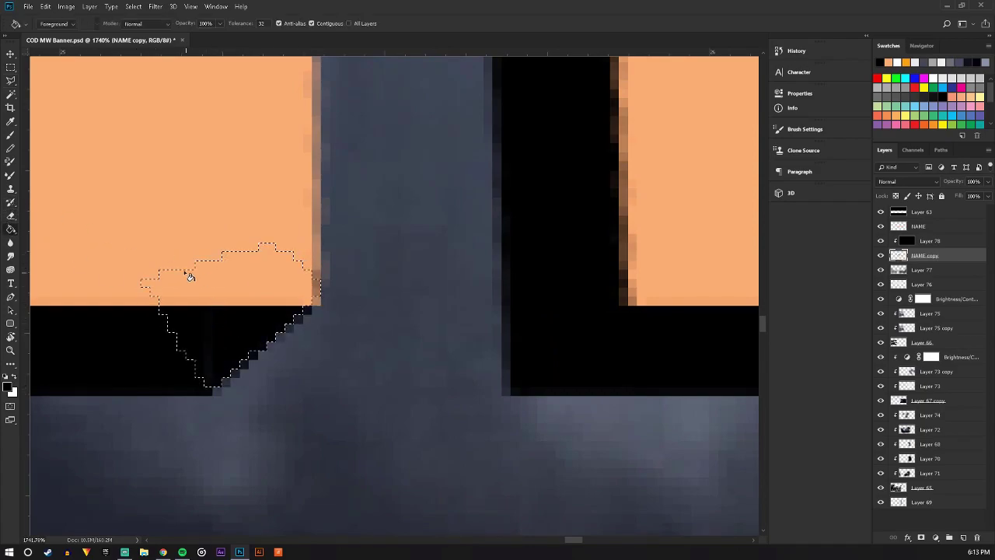
pyautogui.press('l')
pyautogui.rightClick(201, 190)
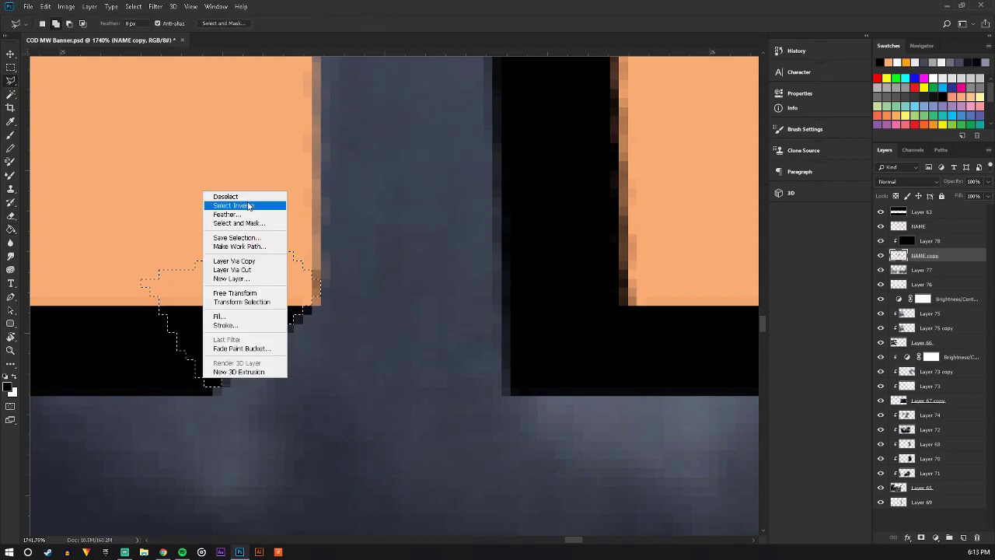
pyautogui.click(251, 204)
pyautogui.rightClick(249, 204)
pyautogui.click(264, 210)
# Fill the gap beside the first letter's slanted edge black, then deselect
pyautogui.scroll(-5, 533, 329)
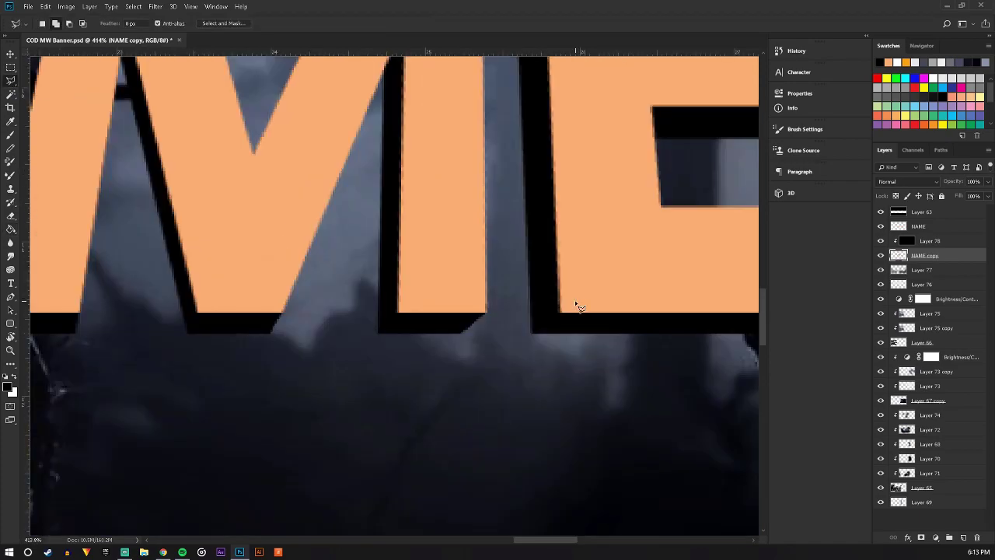
pyautogui.scroll(-2, 578, 304)
pyautogui.scroll(-1, 677, 267)
pyautogui.scroll(2, 634, 219)
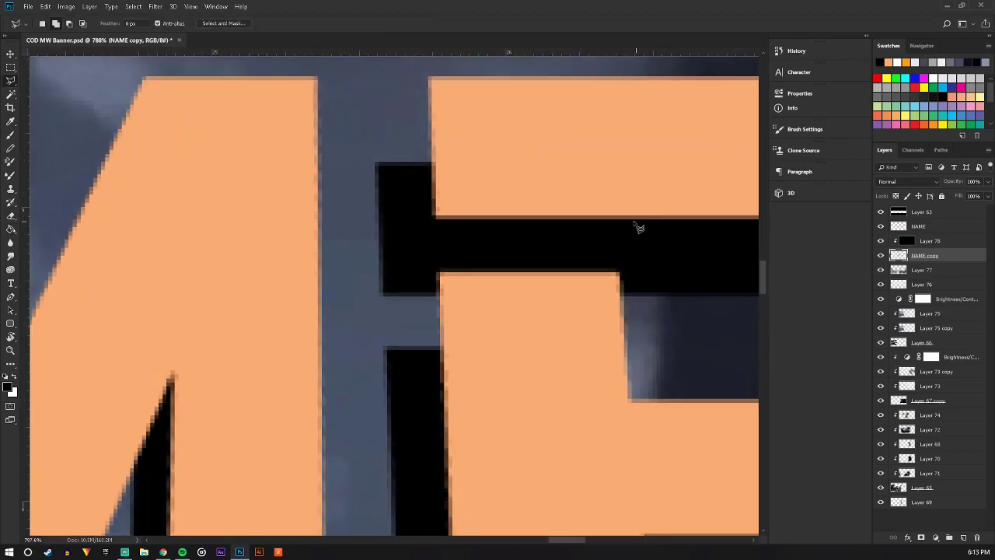
pyautogui.scroll(2, 365, 85)
pyautogui.scroll(1, 354, 129)
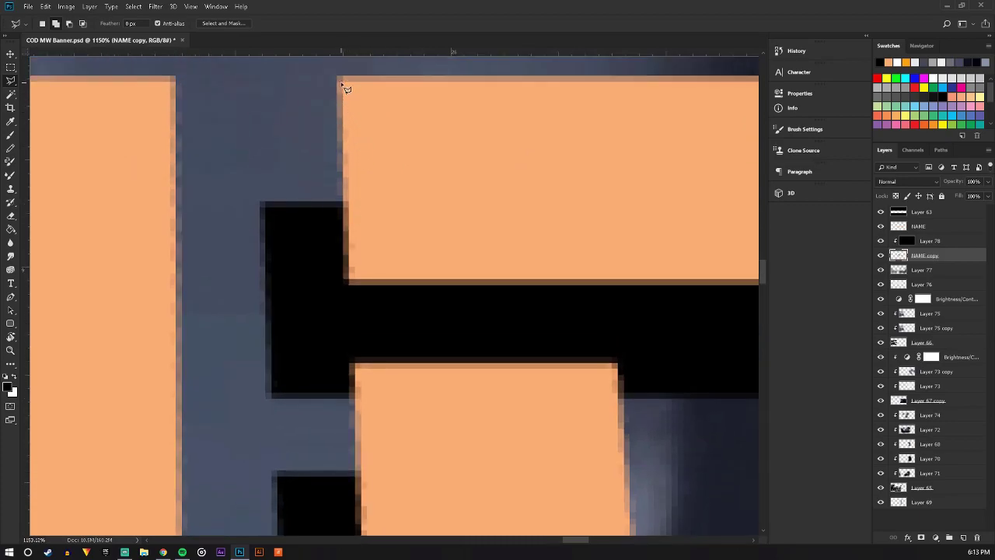
pyautogui.click(341, 85)
pyautogui.click(267, 206)
pyautogui.click(374, 237)
pyautogui.click(402, 162)
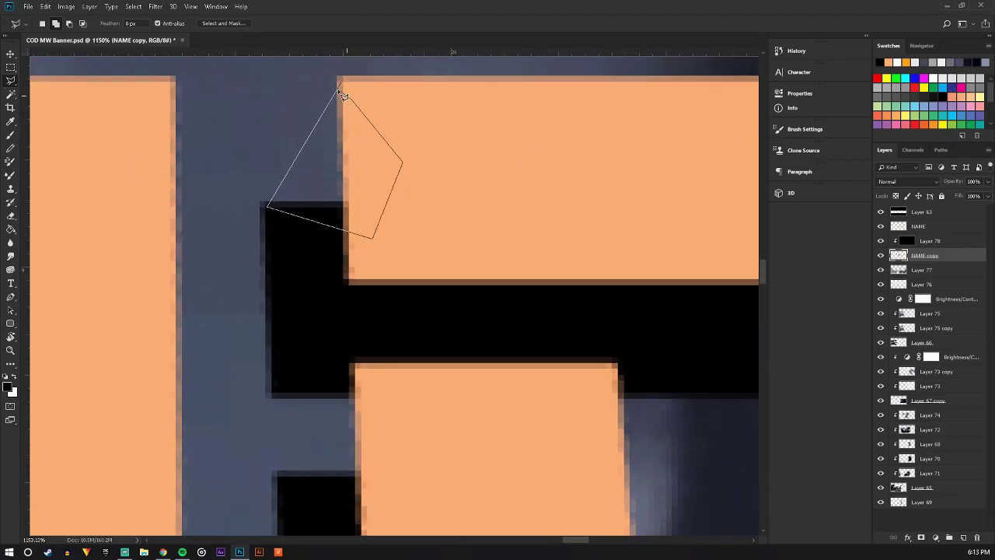
pyautogui.click(342, 84)
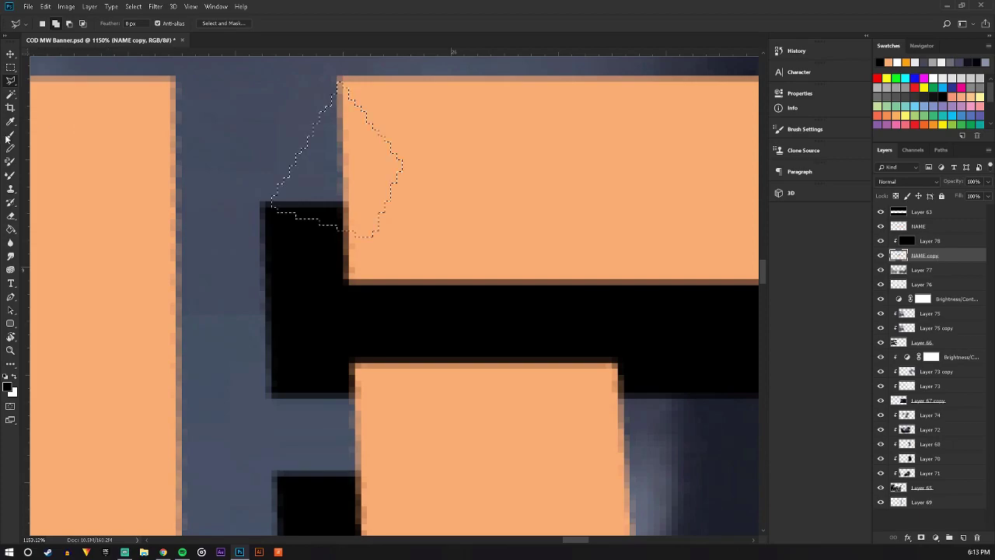
pyautogui.click(11, 229)
pyautogui.click(310, 201)
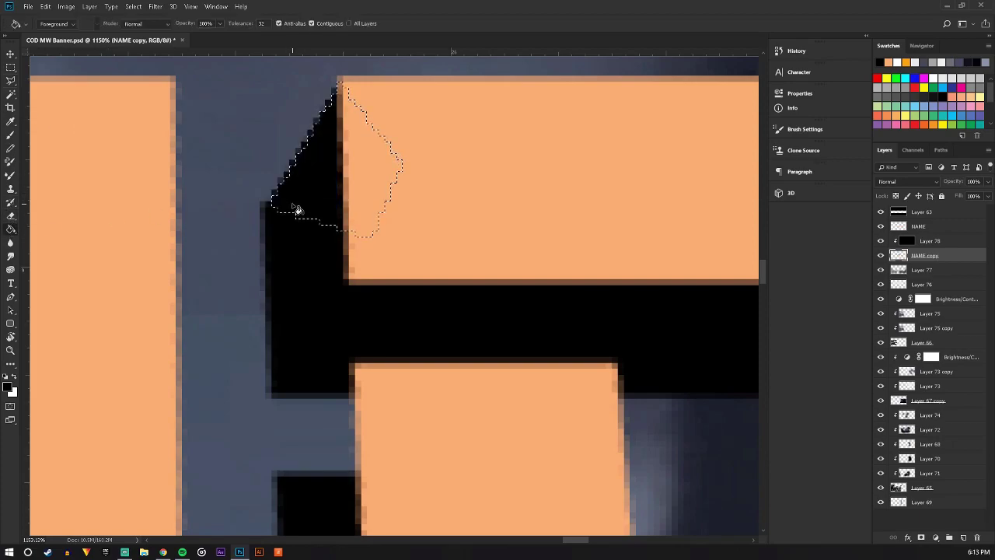
pyautogui.press('l')
pyautogui.rightClick(277, 179)
pyautogui.click(299, 184)
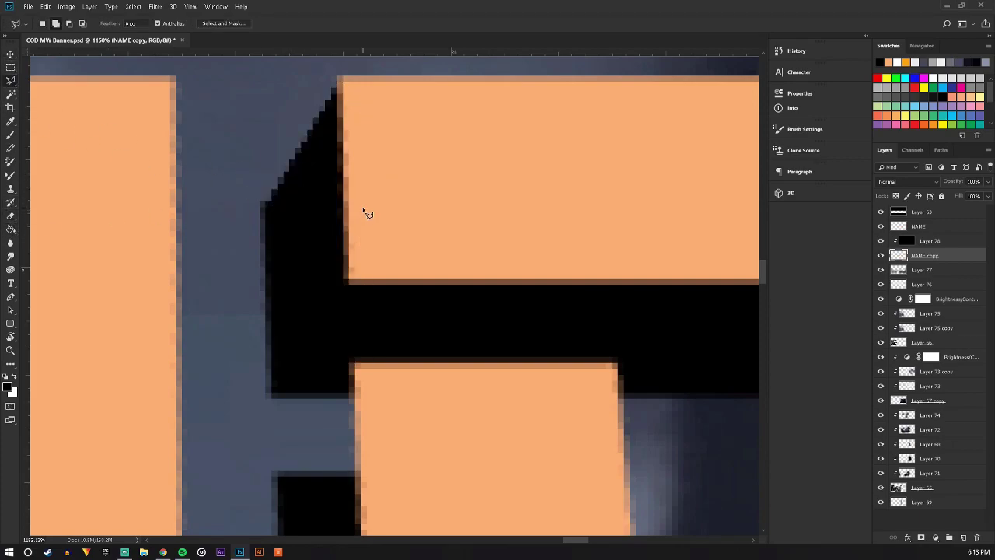
# Fill the gap under the E's crossbar black
pyautogui.scroll(-3, 362, 221)
pyautogui.scroll(-3, 362, 221)
pyautogui.click(356, 218)
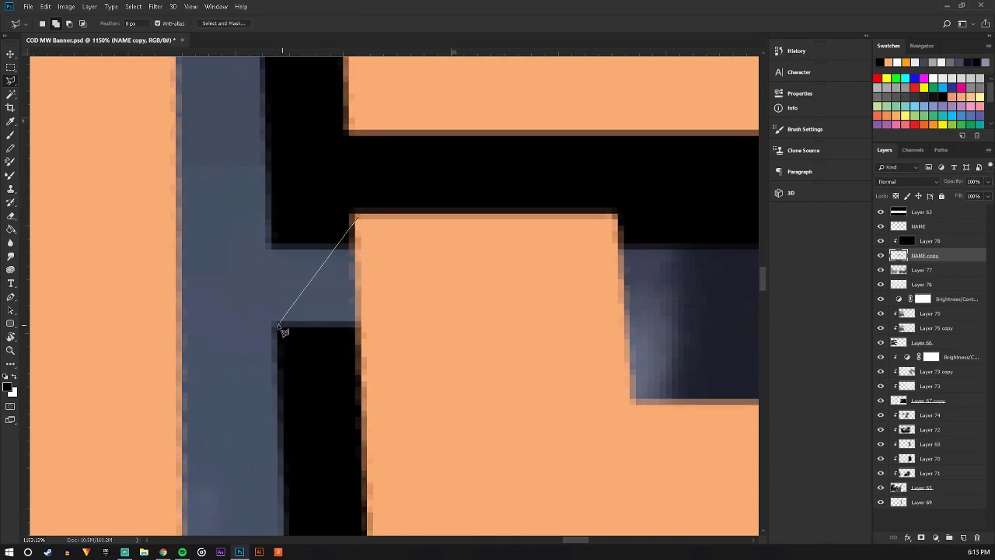
pyautogui.click(277, 329)
pyautogui.click(428, 359)
pyautogui.click(402, 256)
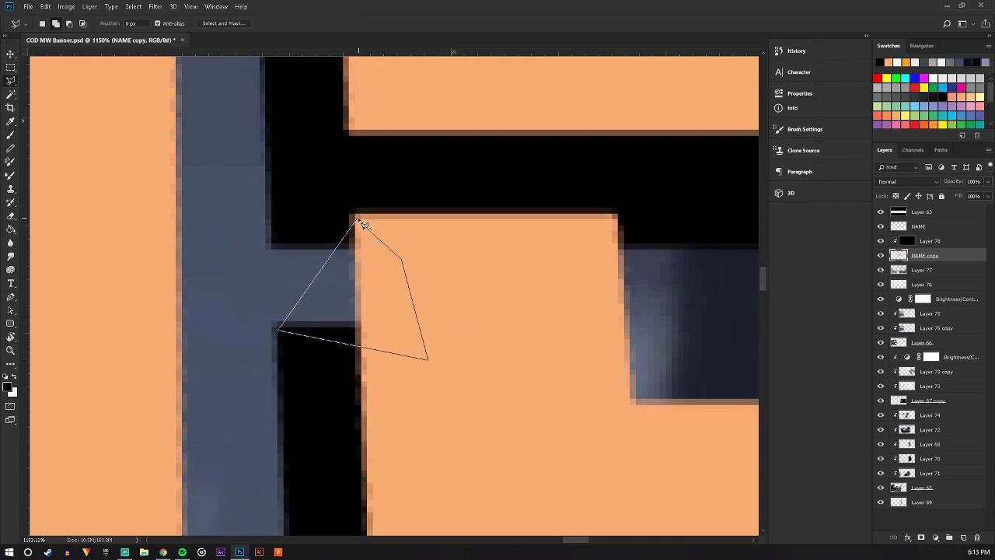
pyautogui.click(359, 222)
pyautogui.press('g')
pyautogui.click(332, 317)
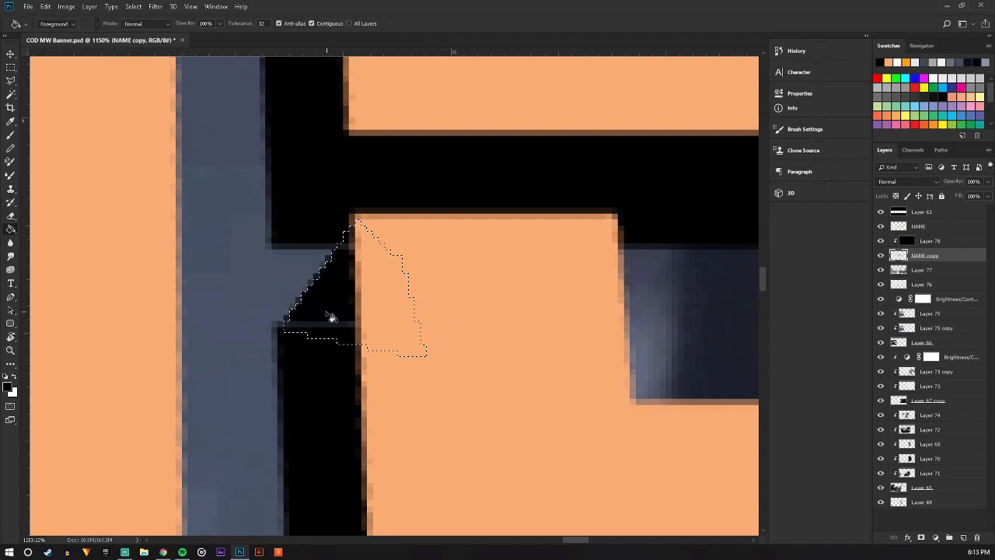
pyautogui.press('l')
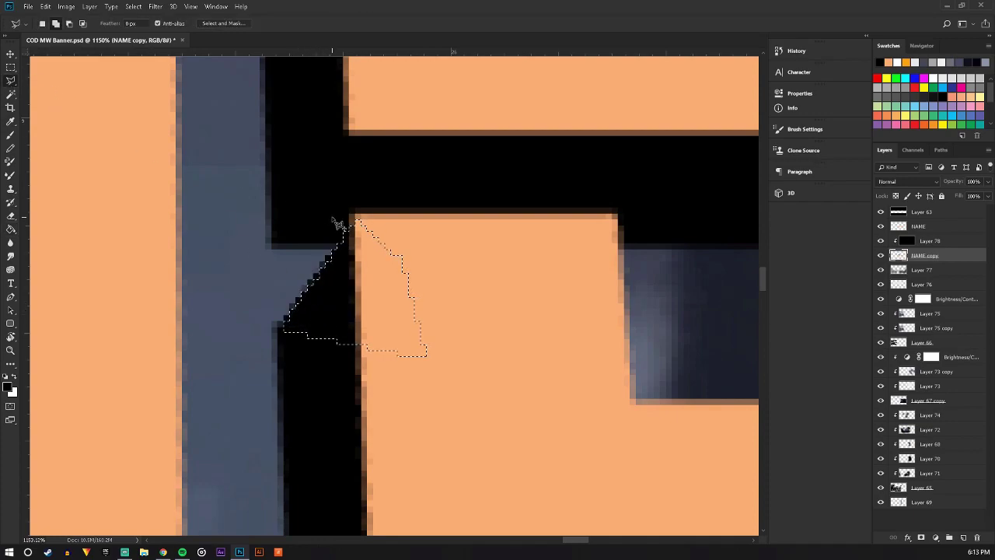
# Fill the gap at the orange shape's corner black, then deselect
pyautogui.scroll(-3, 384, 238)
pyautogui.scroll(-2, 492, 267)
pyautogui.scroll(3, 556, 214)
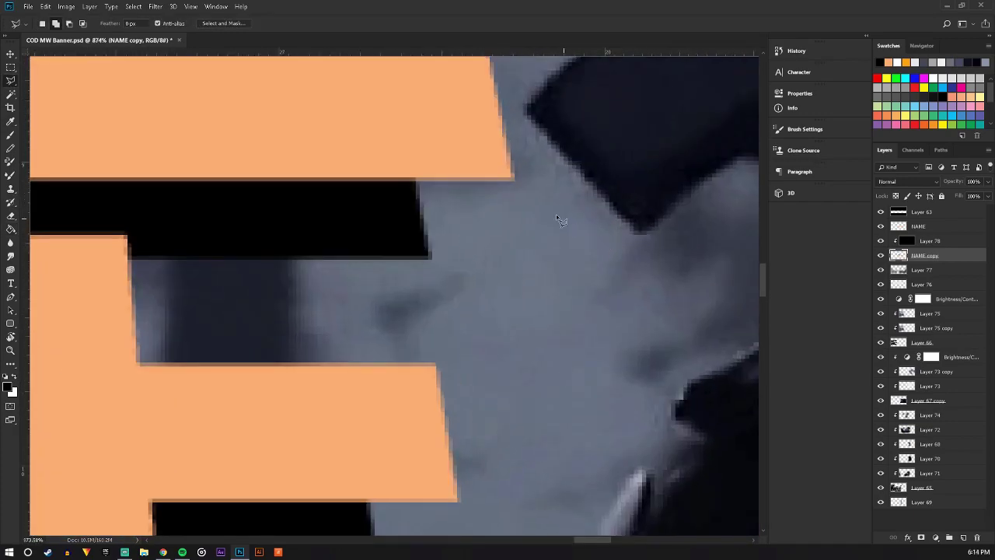
pyautogui.scroll(1, 557, 219)
pyautogui.click(501, 169)
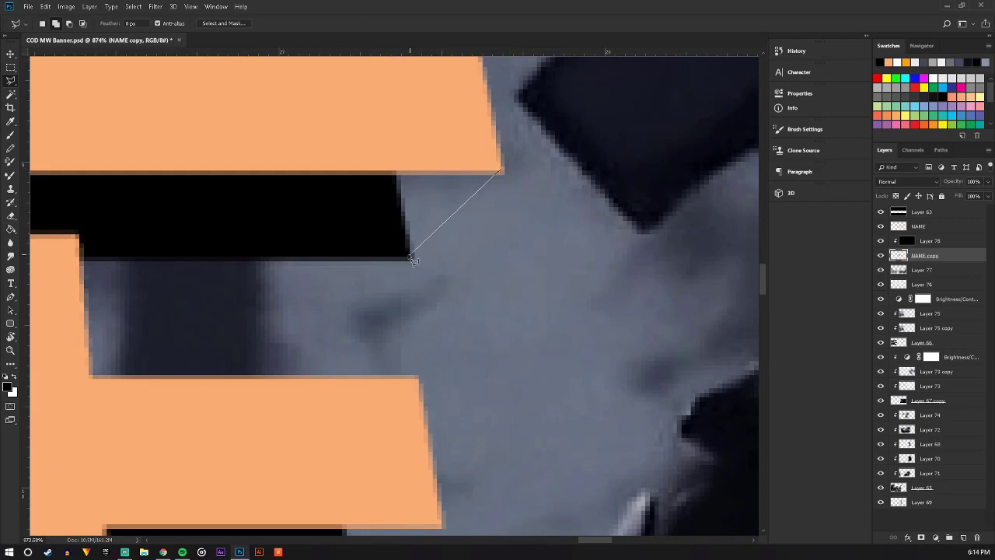
pyautogui.click(390, 144)
pyautogui.click(467, 147)
pyautogui.click(504, 174)
pyautogui.press('g')
pyautogui.click(415, 216)
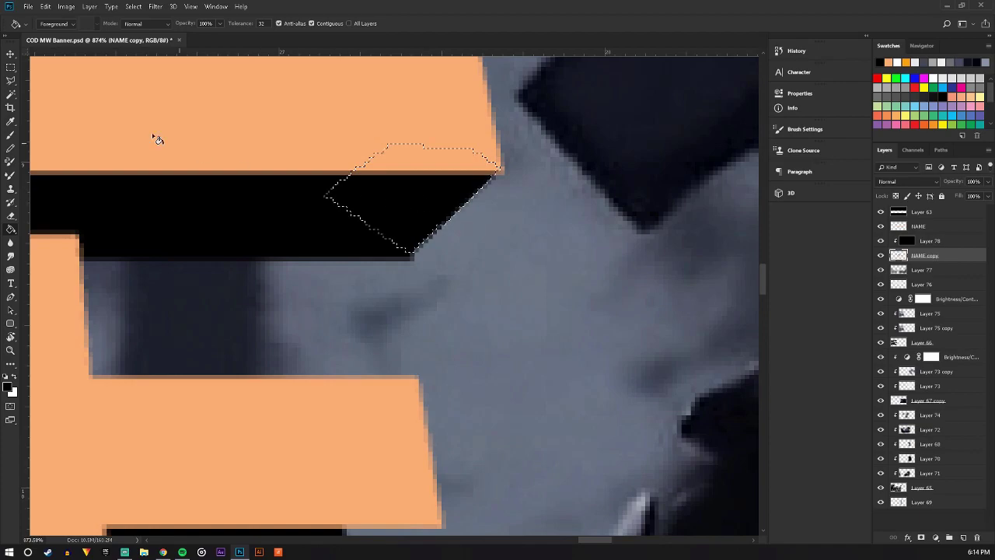
pyautogui.press('l')
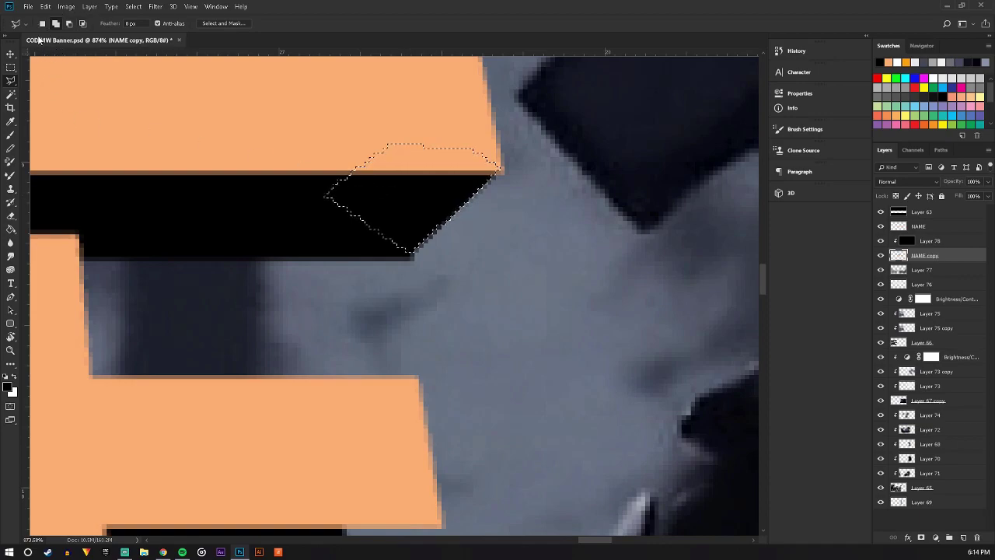
pyautogui.hotkey('ctrl', 'd')
# Fill the triangular gap under the lower bar black, then deselect
pyautogui.scroll(-2, 462, 334)
pyautogui.scroll(-2, 462, 334)
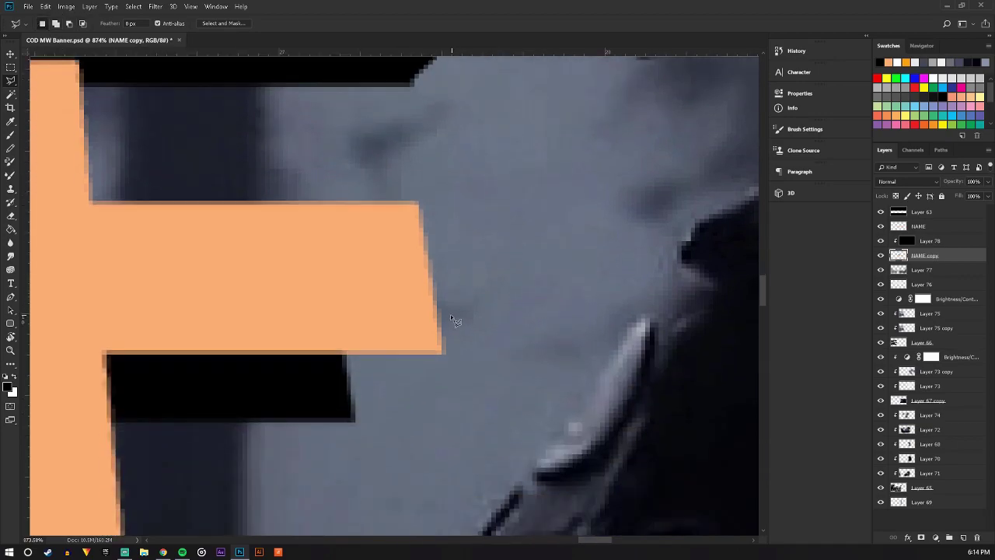
pyautogui.scroll(-2, 453, 311)
pyautogui.click(440, 288)
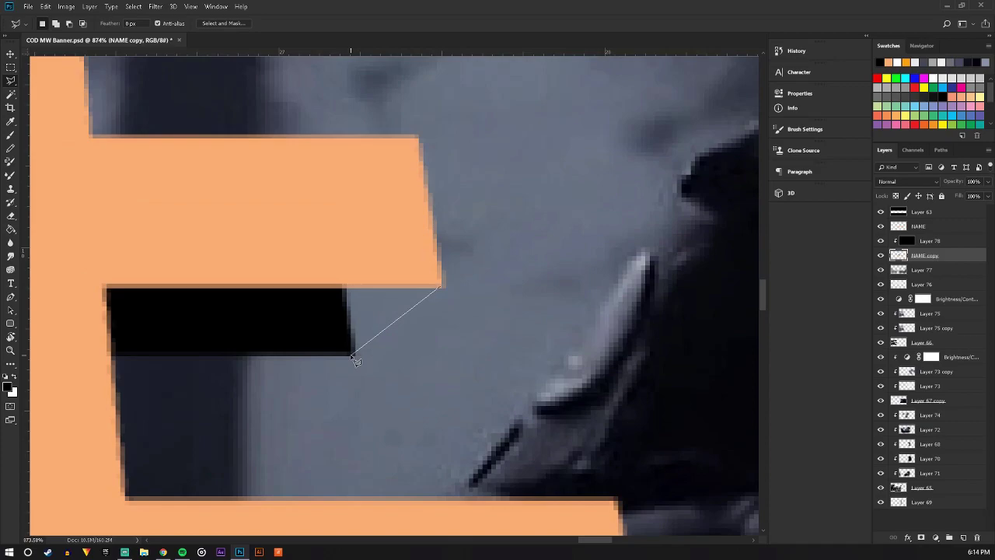
pyautogui.click(352, 354)
pyautogui.click(308, 261)
pyautogui.click(441, 289)
pyautogui.press('g')
pyautogui.click(362, 314)
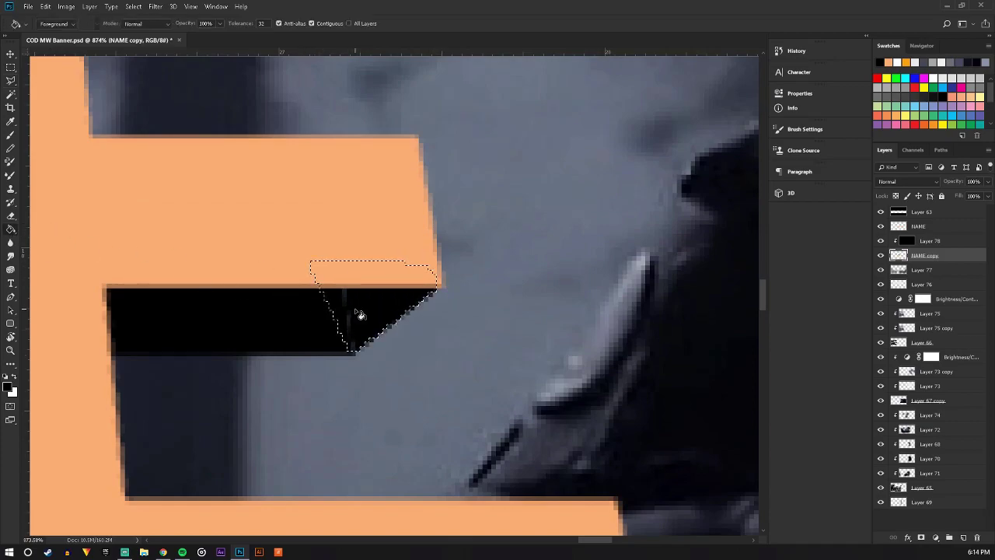
pyautogui.press('l')
pyautogui.rightClick(319, 202)
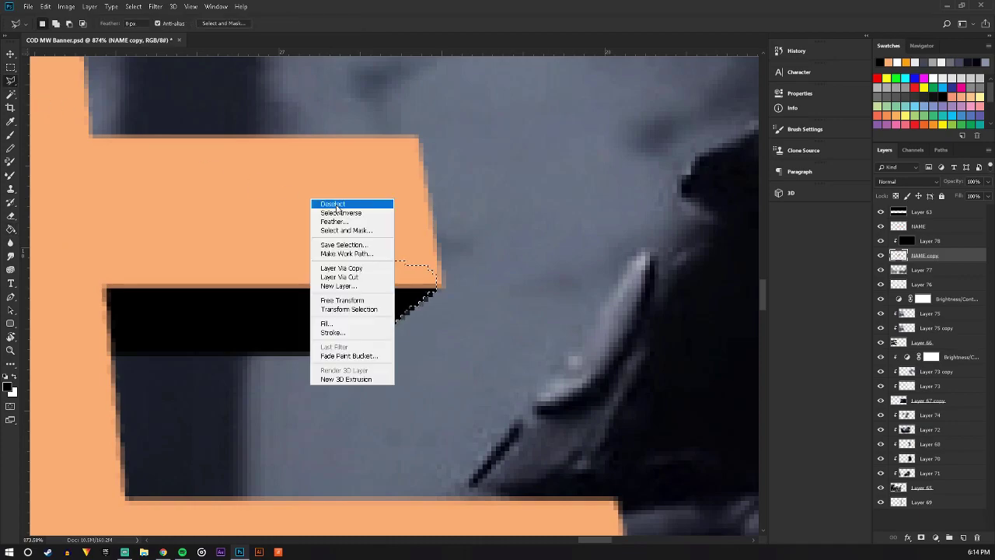
pyautogui.click(350, 203)
# Fill the gap below the long orange bar black, deselect and zoom out
pyautogui.scroll(-3, 422, 285)
pyautogui.scroll(-5, 599, 318)
pyautogui.scroll(-5, 675, 359)
pyautogui.scroll(-3, 674, 359)
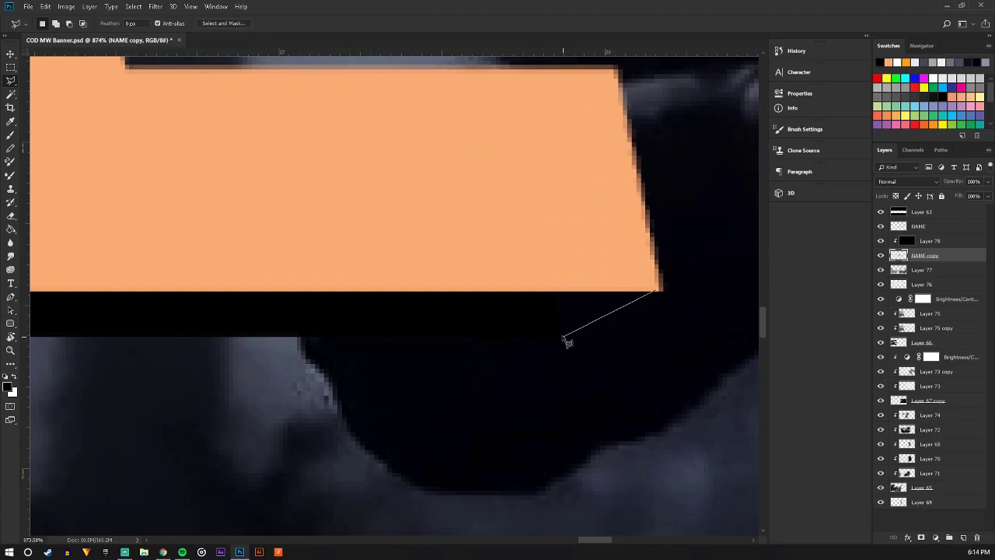
pyautogui.click(537, 243)
pyautogui.click(626, 256)
pyautogui.click(659, 295)
pyautogui.click(11, 230)
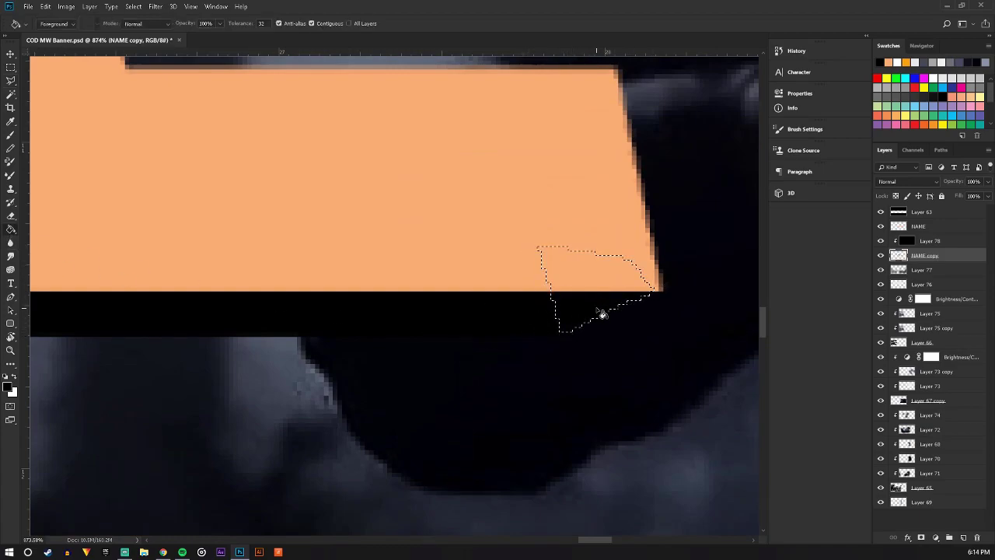
pyautogui.press('l')
pyautogui.rightClick(353, 180)
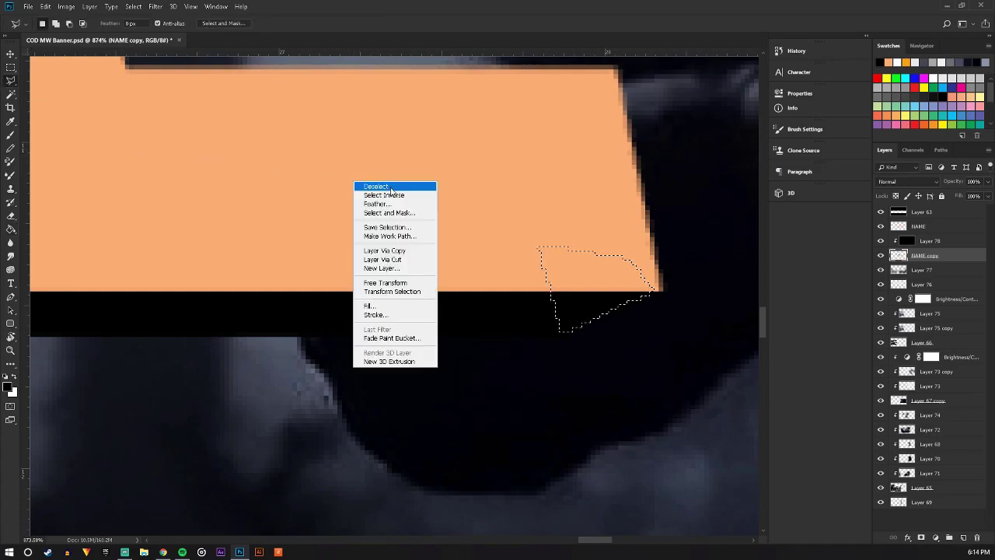
pyautogui.click(369, 187)
pyautogui.scroll(-5, 449, 192)
pyautogui.scroll(-2, 448, 192)
# Save the banner document
pyautogui.scroll(-2, 415, 174)
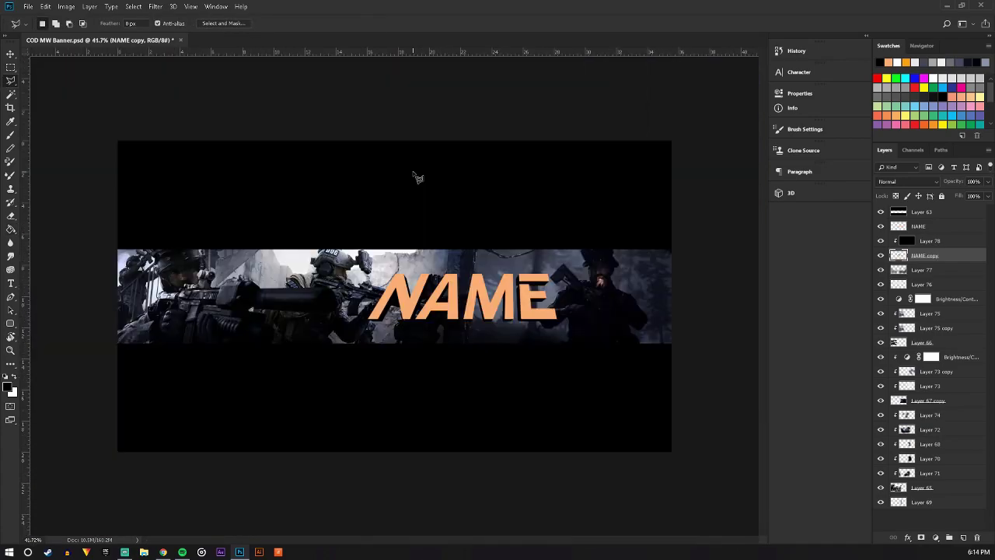
pyautogui.scroll(1, 499, 250)
pyautogui.click(11, 52)
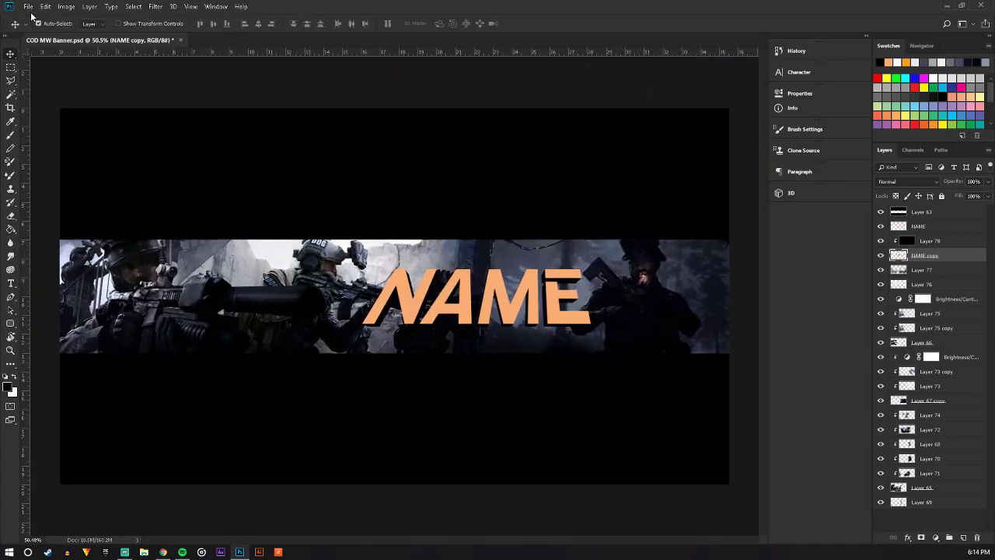
pyautogui.click(28, 6)
pyautogui.click(61, 115)
# Add a new empty layer and group NAME, Layer 78 and NAME copy into Group 1
pyautogui.click(12, 137)
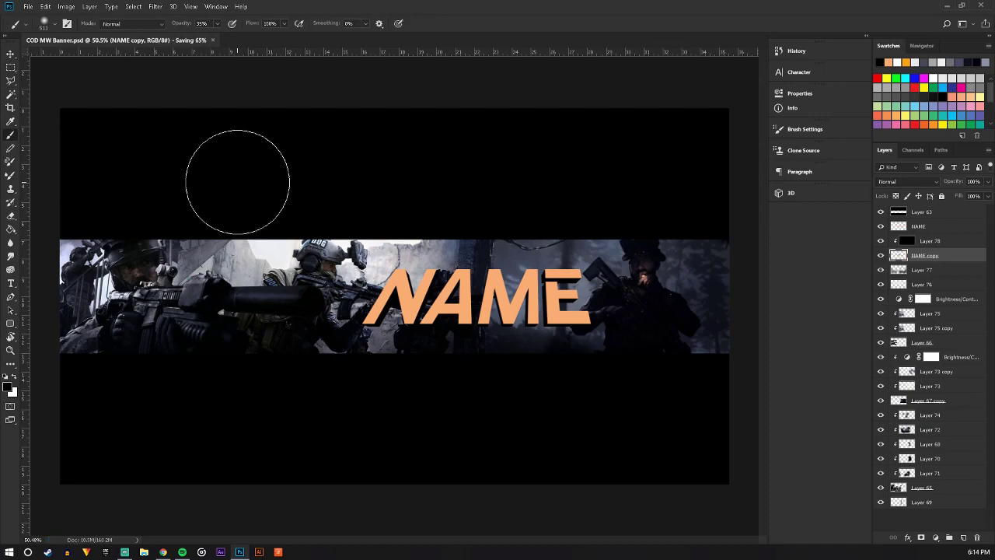
pyautogui.click(953, 227)
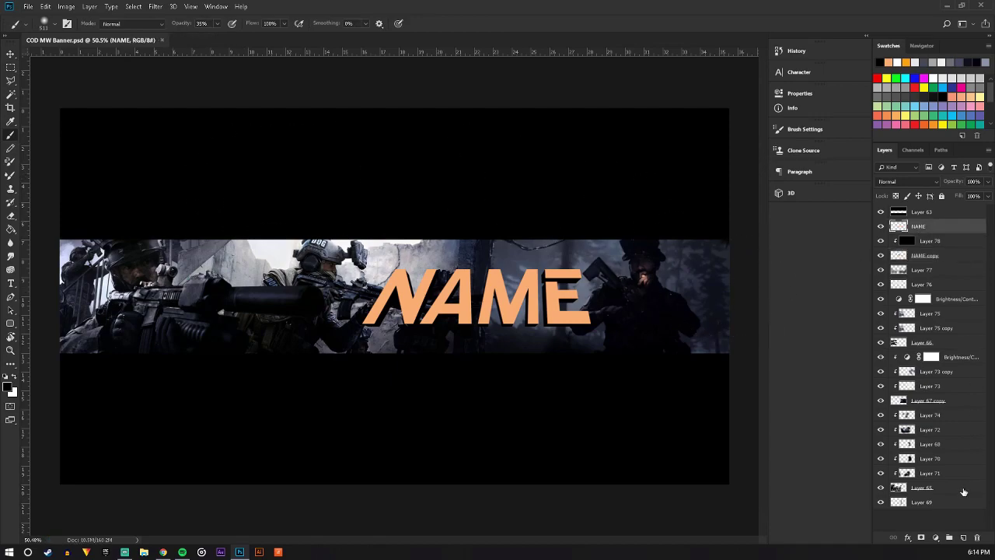
pyautogui.click(963, 537)
pyautogui.click(937, 242)
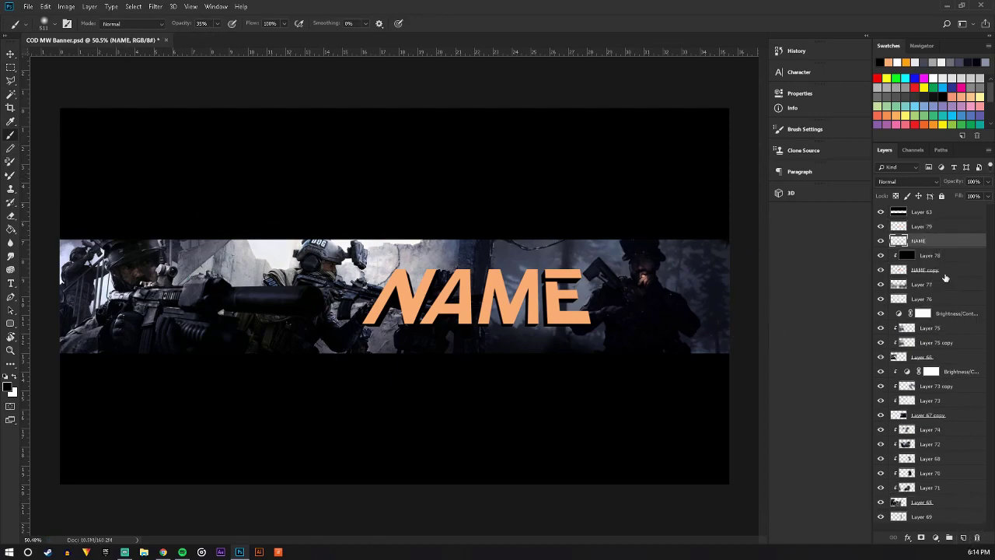
pyautogui.keyDown('shift'); pyautogui.click(948, 272); pyautogui.keyUp('shift')
pyautogui.click(950, 538)
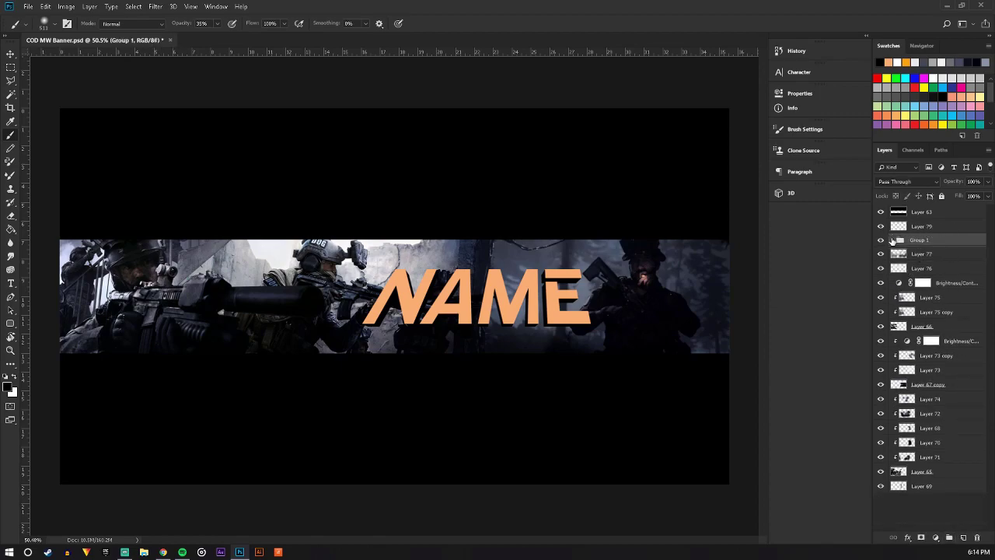
# Move Layer 79 into Group 1, label the group Orange, and clip Layer 79
pyautogui.click(891, 240)
pyautogui.moveTo(928, 226); pyautogui.dragTo(936, 247)
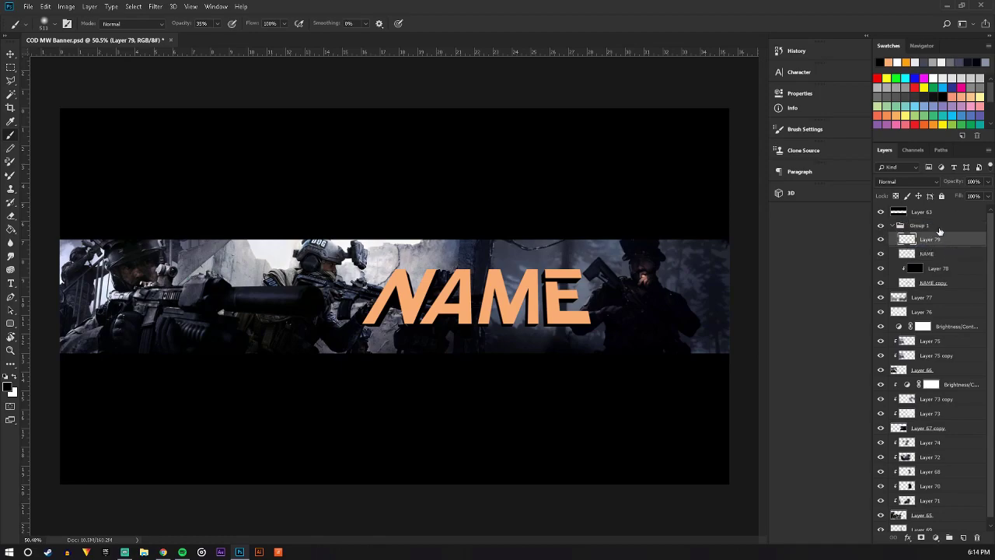
pyautogui.rightClick(938, 231)
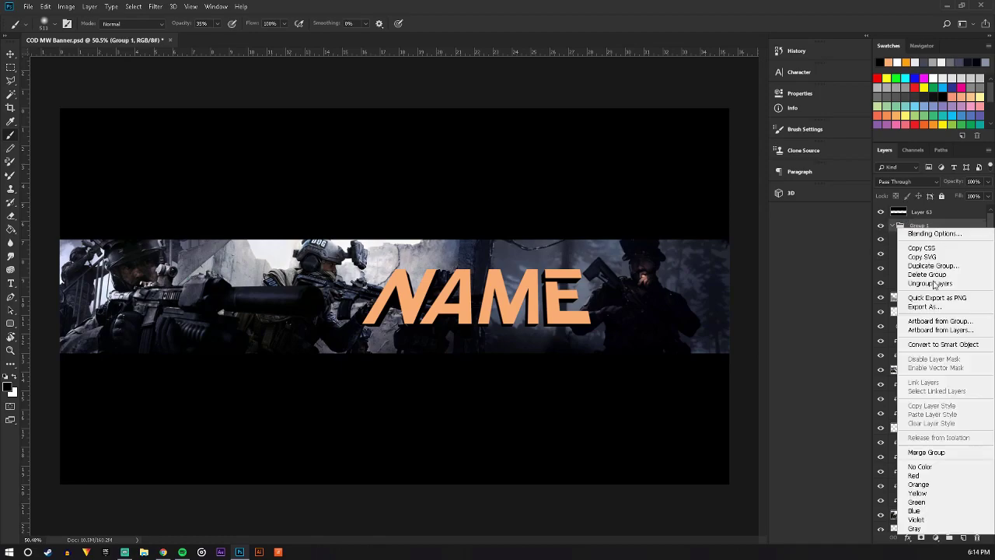
pyautogui.click(928, 484)
pyautogui.click(947, 241)
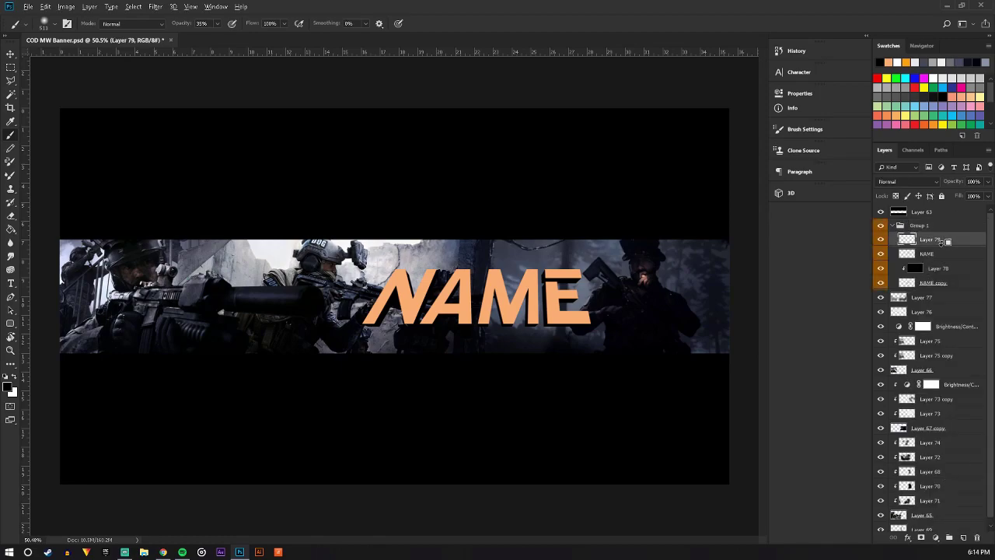
pyautogui.moveTo(588, 286)
pyautogui.mouseDown()
pyautogui.moveTo(713, 263)
pyautogui.moveTo(690, 263)
pyautogui.mouseUp()
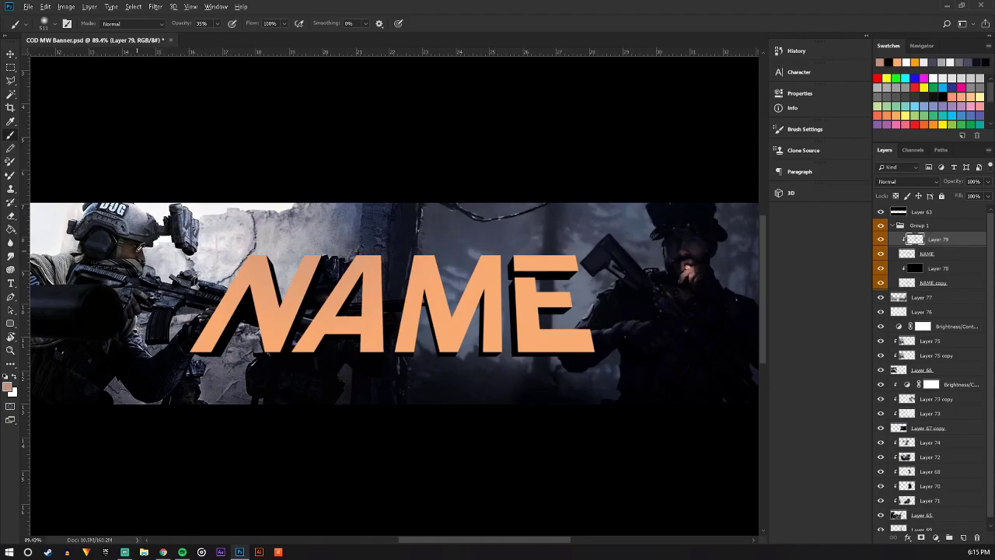
# Brush light grey along the NAME letter tops and shrink the brush to 369 px
pyautogui.keyDown('alt'); pyautogui.click(209, 206); pyautogui.keyUp('alt')
pyautogui.moveTo(237, 166); pyautogui.dragTo(456, 171)
pyautogui.keyDown('alt'); pyautogui.click(693, 273); pyautogui.keyUp('alt')
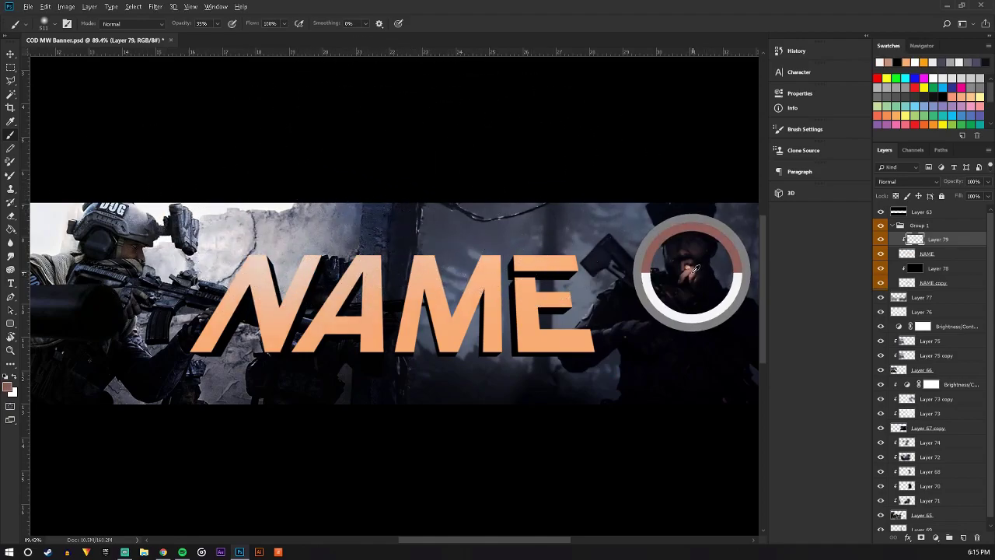
pyautogui.click(55, 26)
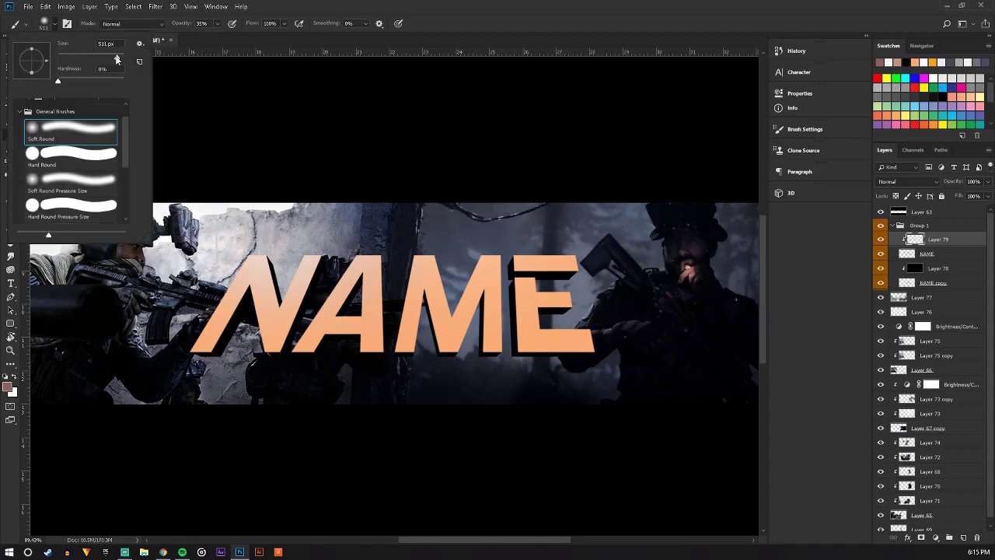
pyautogui.moveTo(116, 59); pyautogui.dragTo(111, 59)
pyautogui.click(334, 136)
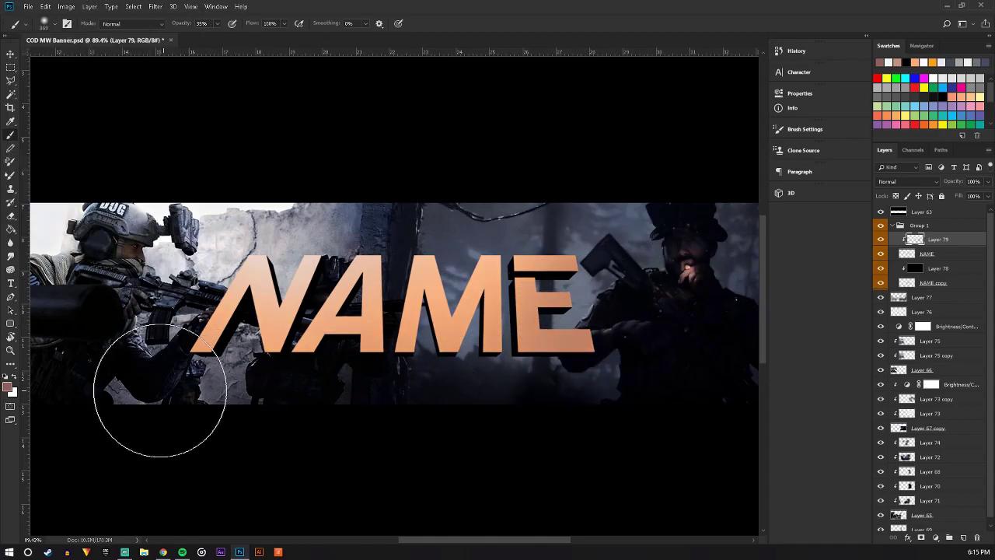
# Add Layer 80 above Layer 78 and paint black shading under the NAME letters
pyautogui.scroll(-3, 581, 251)
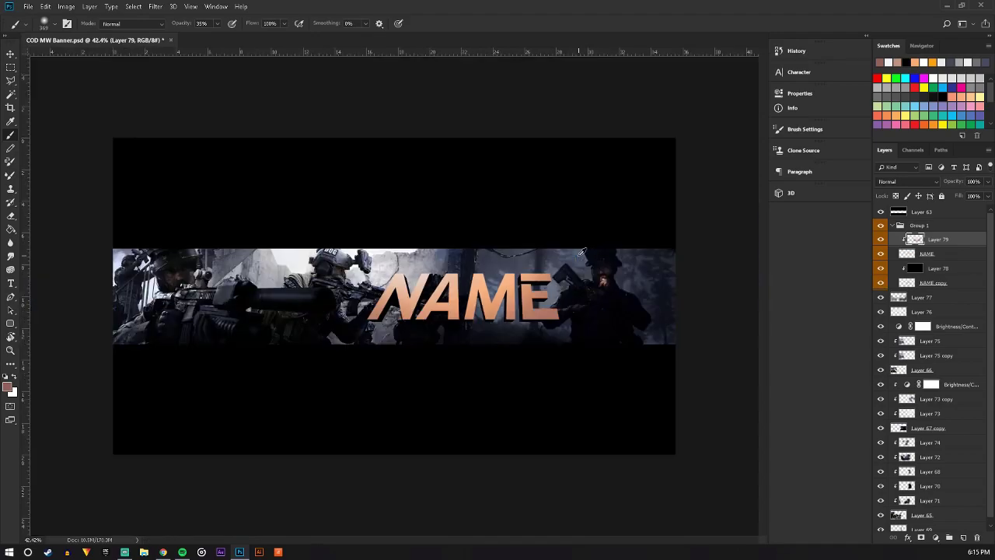
pyautogui.scroll(-2, 562, 269)
pyautogui.scroll(4, 568, 314)
pyautogui.click(969, 267)
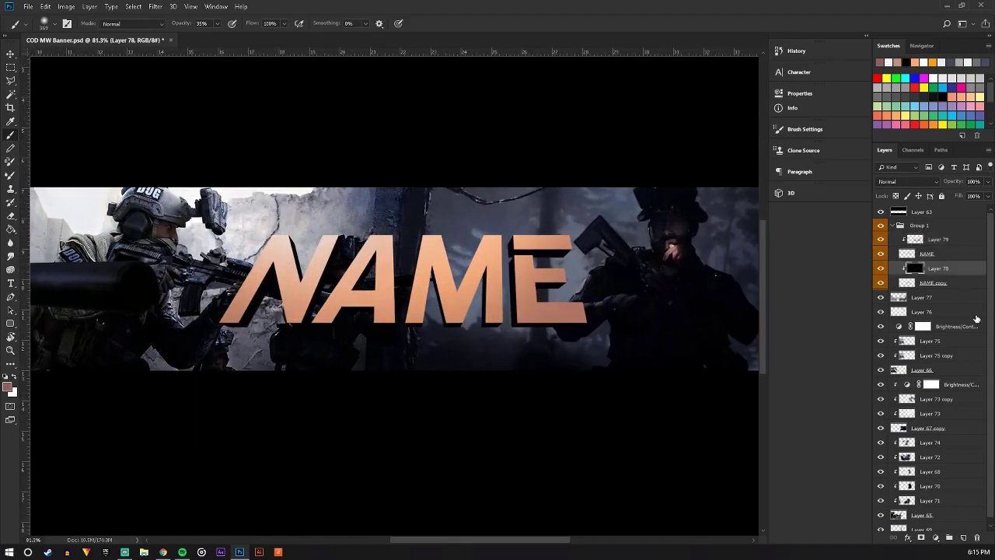
pyautogui.click(964, 535)
pyautogui.click(937, 282)
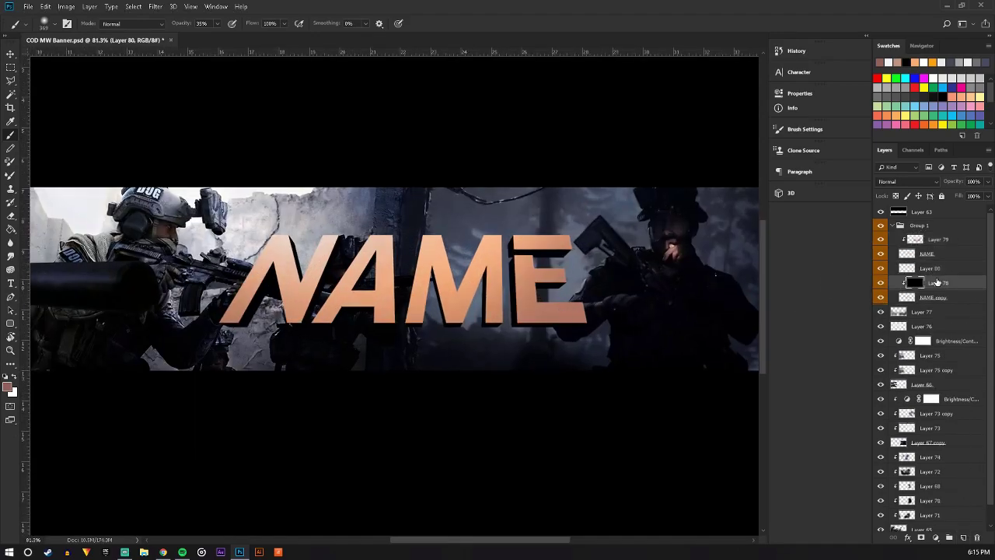
pyautogui.click(936, 268)
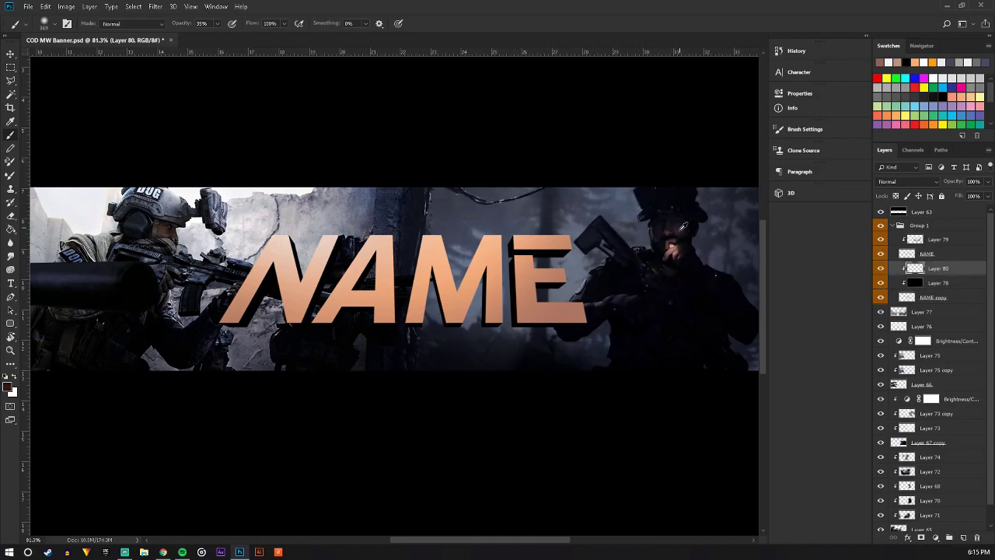
pyautogui.press('d')
pyautogui.moveTo(572, 330)
pyautogui.mouseDown()
pyautogui.moveTo(533, 356)
pyautogui.moveTo(311, 367)
pyautogui.moveTo(229, 321)
pyautogui.moveTo(471, 354)
pyautogui.mouseUp()
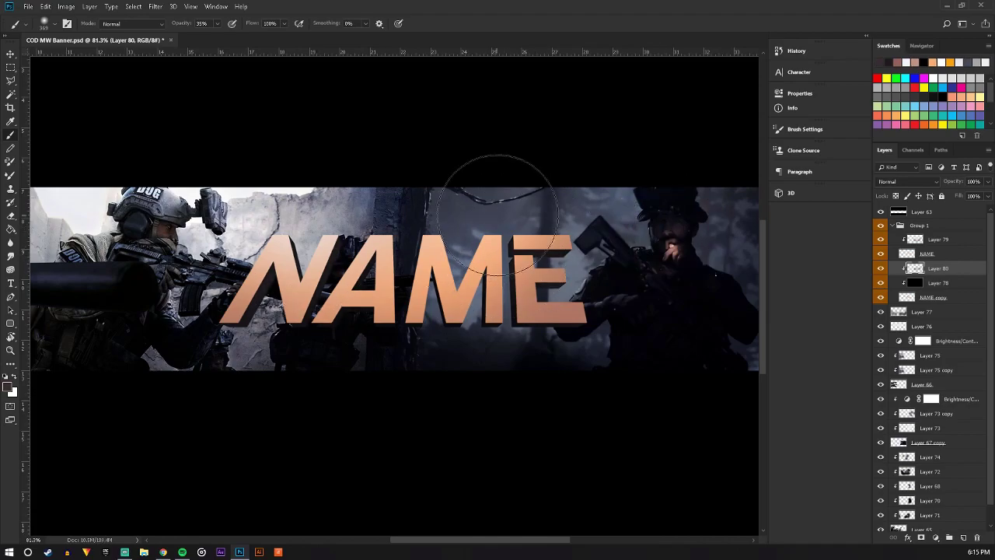
pyautogui.click(11, 56)
pyautogui.scroll(3, 425, 248)
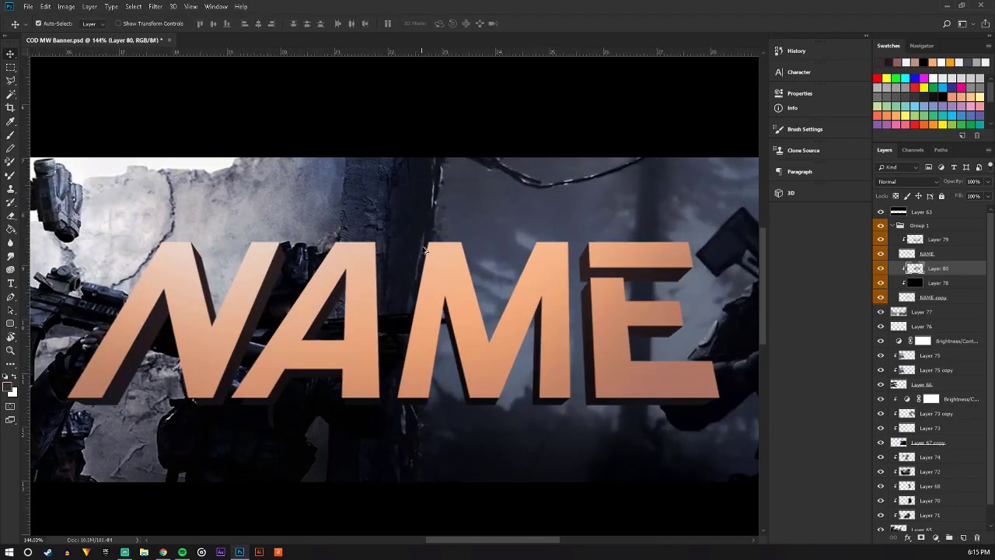
# Try Overlay on Layer 79, revert it to Normal, and select the NAME text layer
pyautogui.click(936, 240)
pyautogui.click(907, 182)
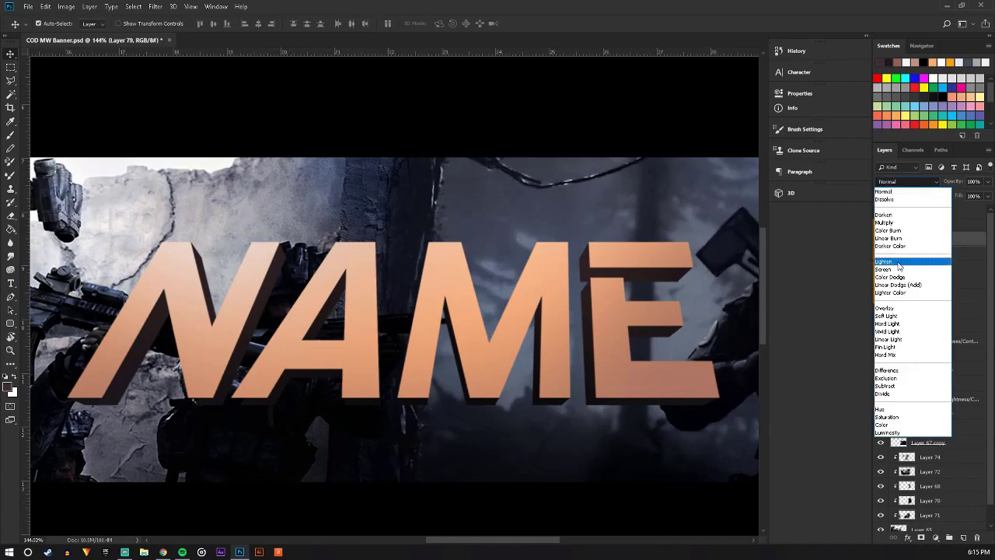
pyautogui.click(901, 304)
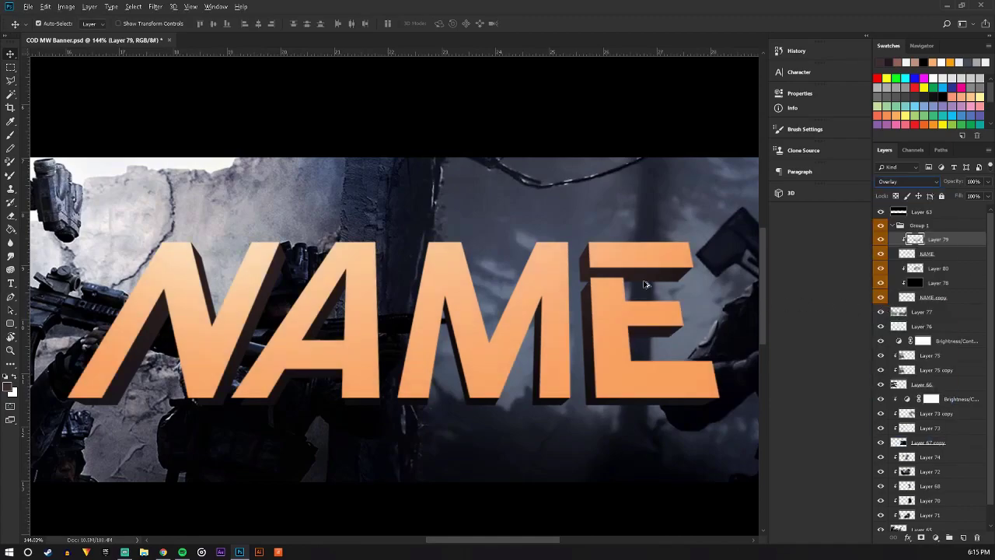
pyautogui.hotkey('ctrl', 'z')
pyautogui.scroll(-7, 618, 278)
pyautogui.scroll(1, 621, 279)
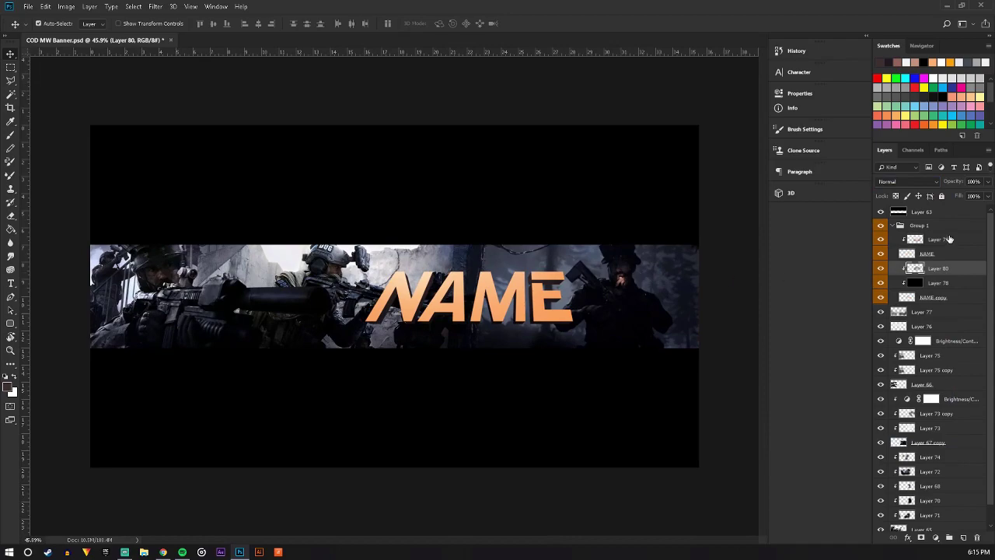
pyautogui.click(940, 239)
pyautogui.click(907, 181)
pyautogui.click(922, 216)
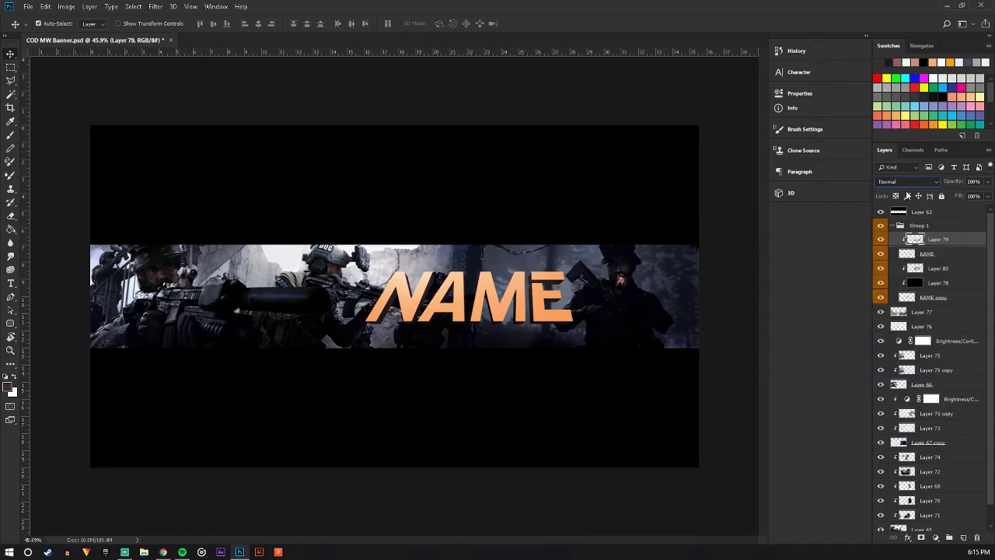
pyautogui.click(966, 258)
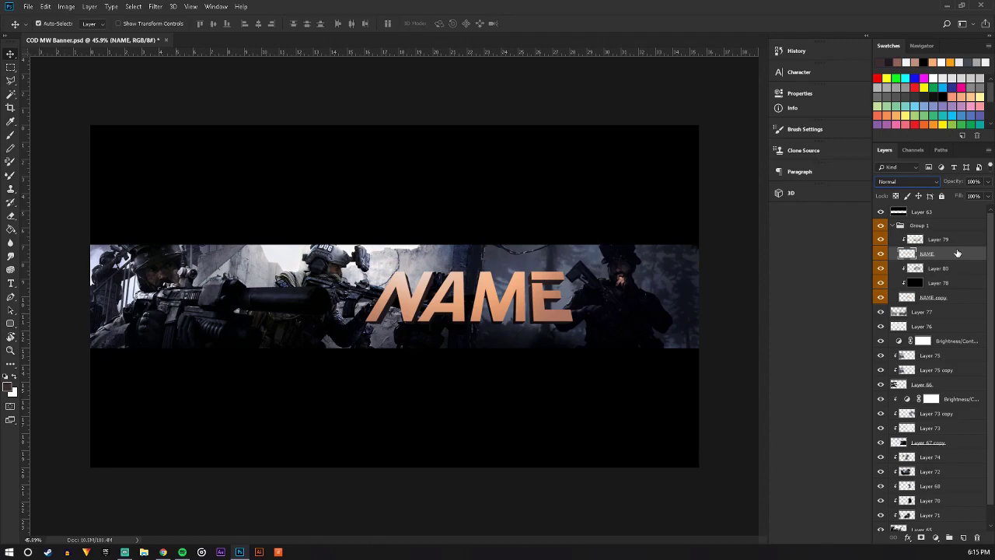
# Add a 2 px Inner Glow blended as Soft Light to the NAME text layer
pyautogui.doubleClick(960, 253)
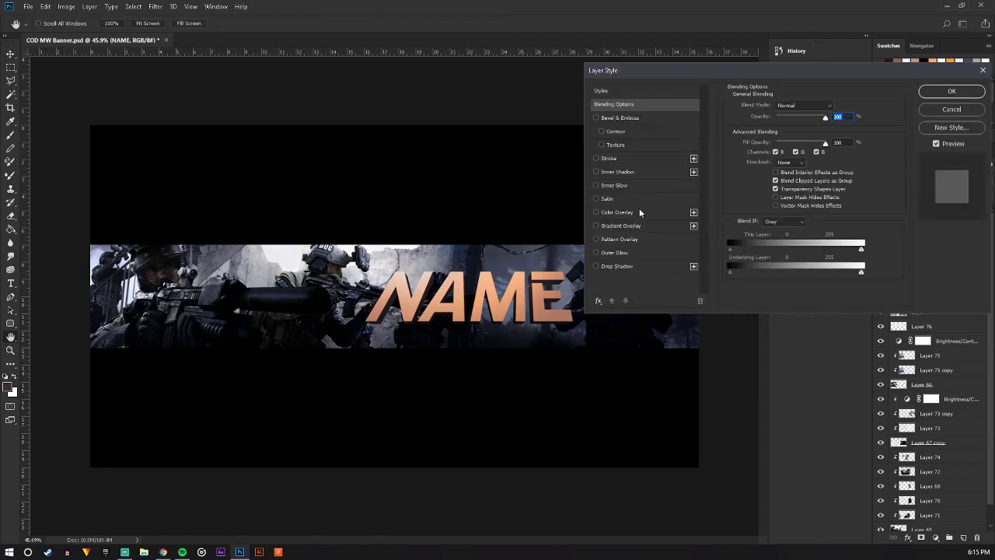
pyautogui.click(951, 110)
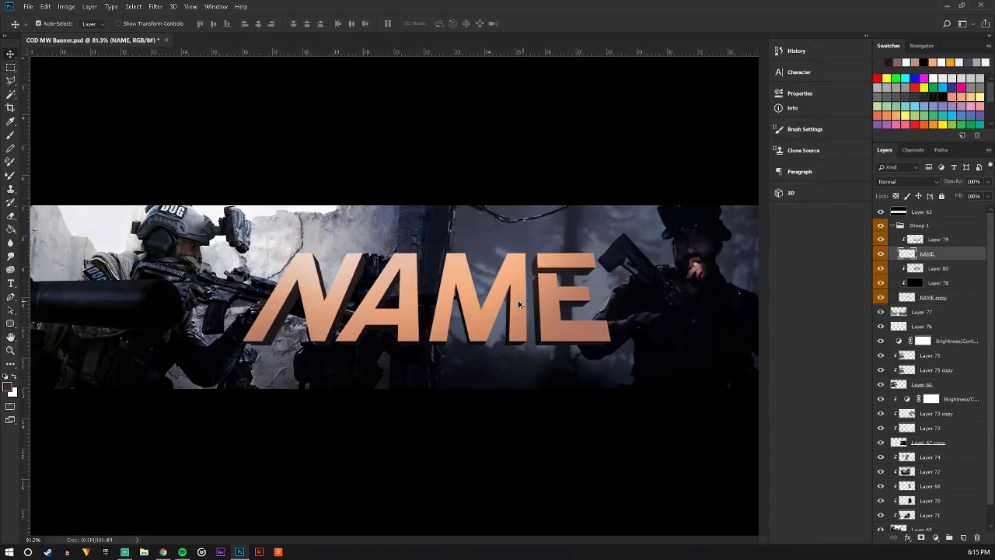
pyautogui.scroll(5, 670, 289)
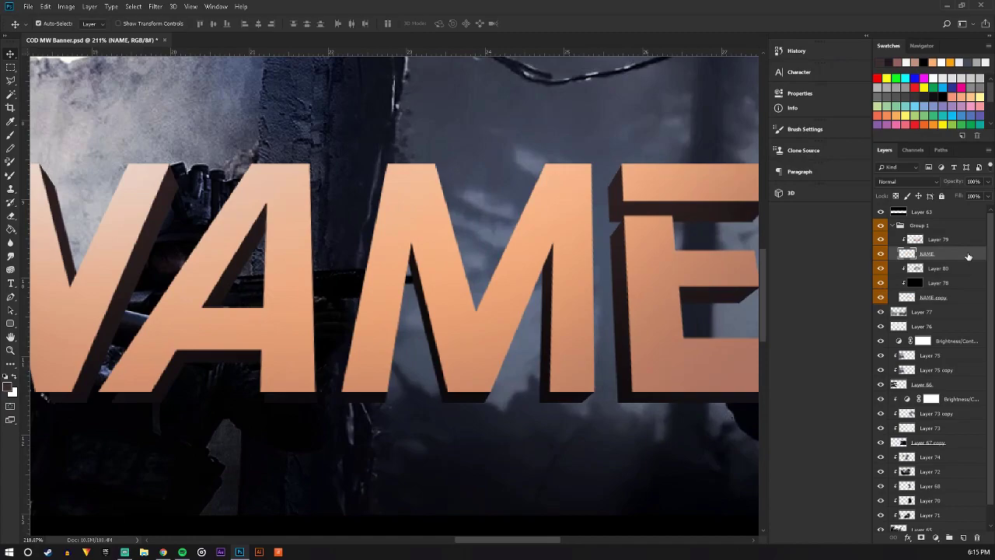
pyautogui.doubleClick(966, 256)
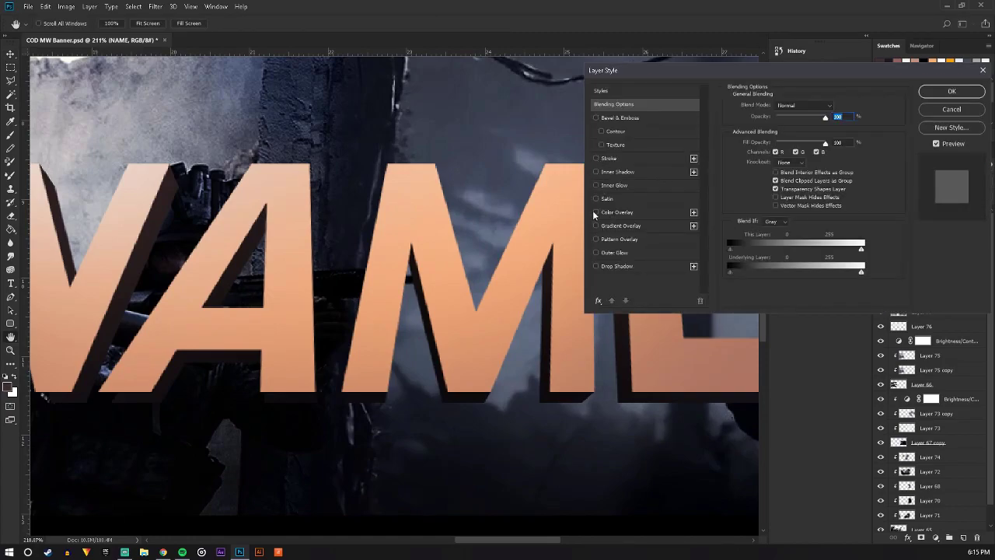
pyautogui.click(596, 185)
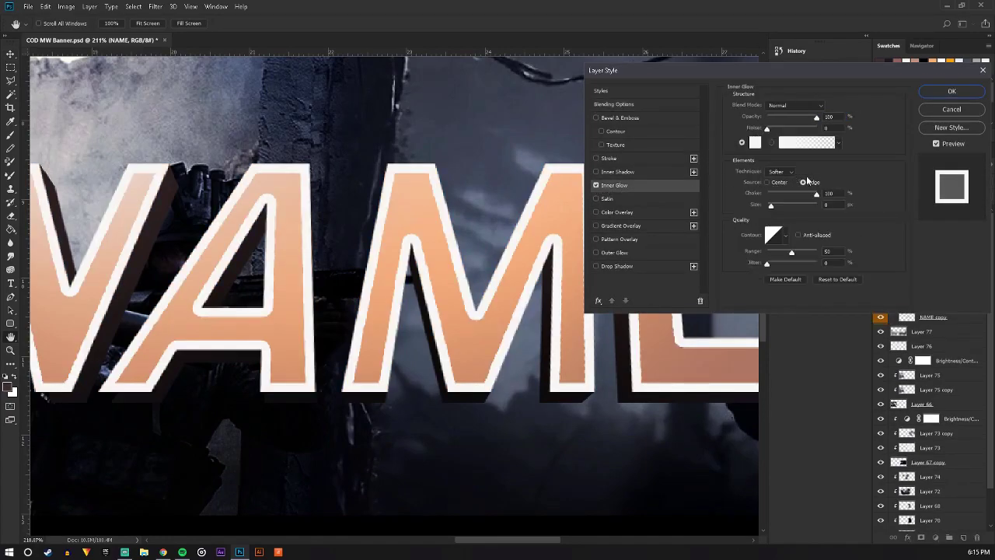
pyautogui.moveTo(772, 208); pyautogui.dragTo(753, 213)
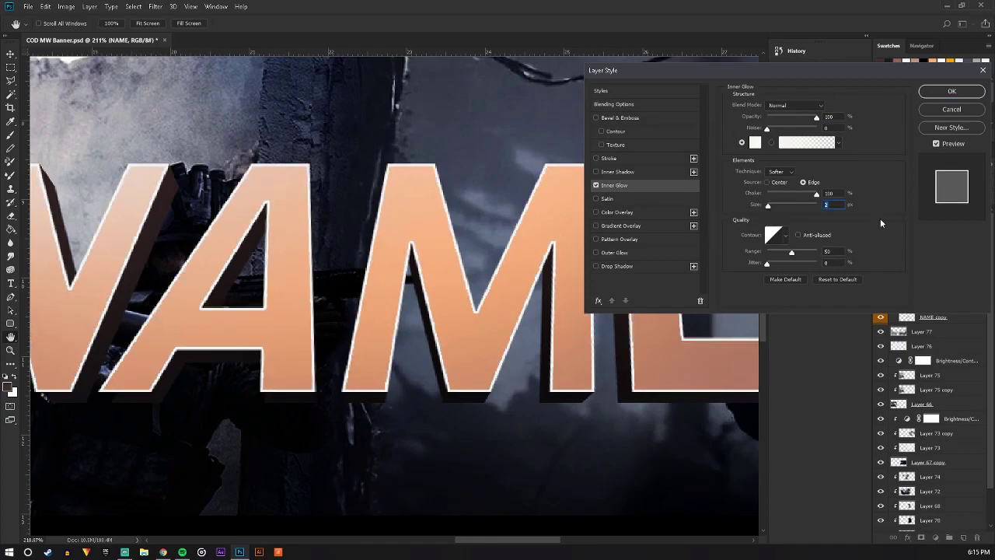
pyautogui.click(801, 107)
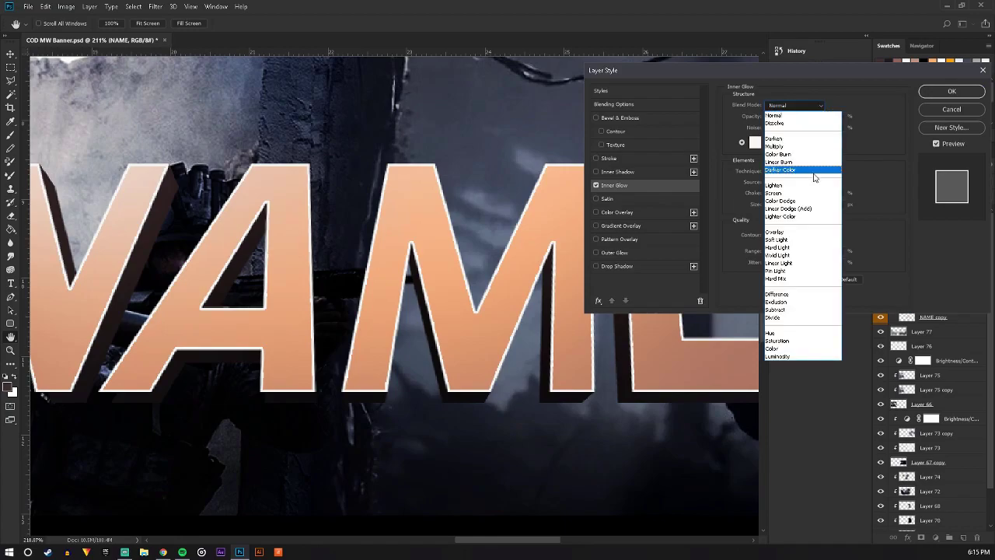
pyautogui.click(793, 238)
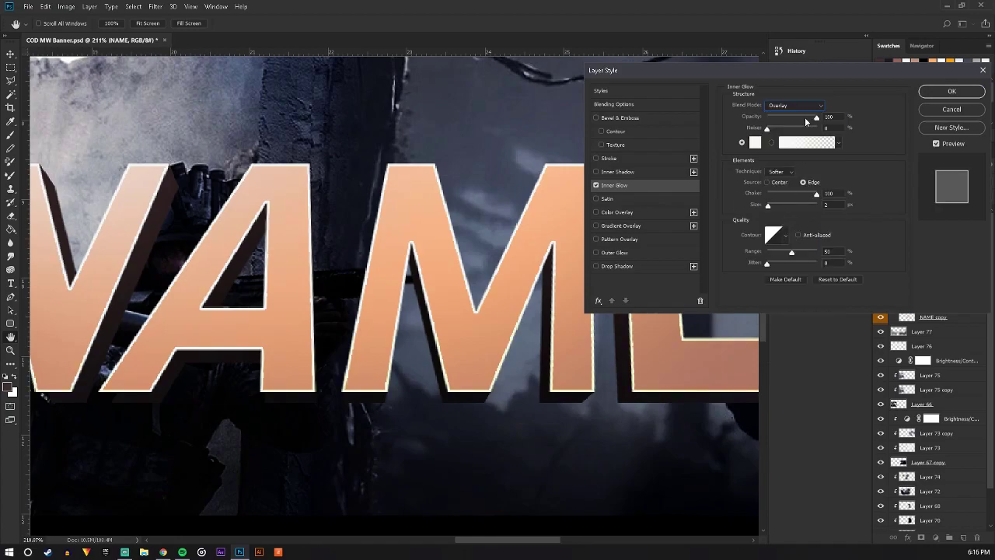
pyautogui.click(800, 105)
pyautogui.click(790, 238)
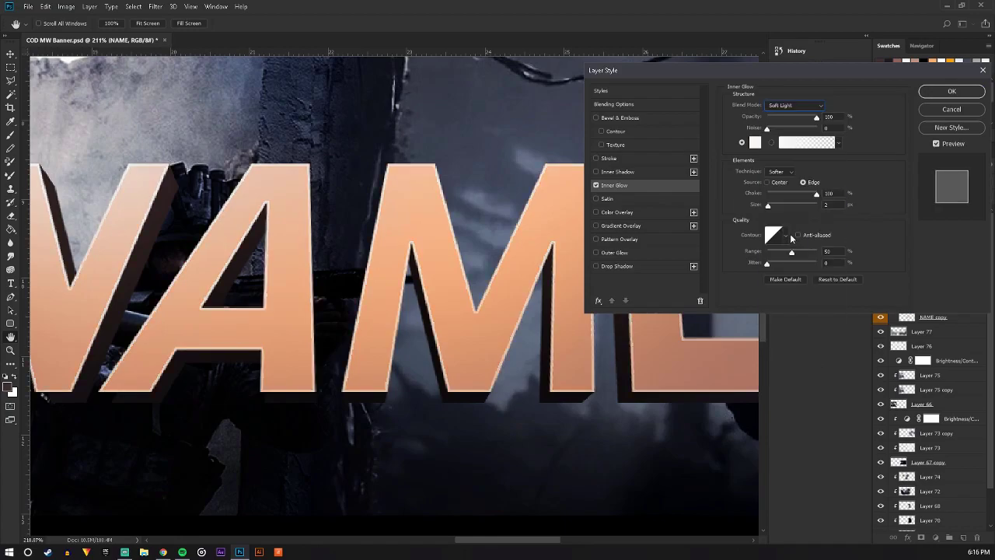
pyautogui.click(951, 91)
pyautogui.scroll(-5, 633, 282)
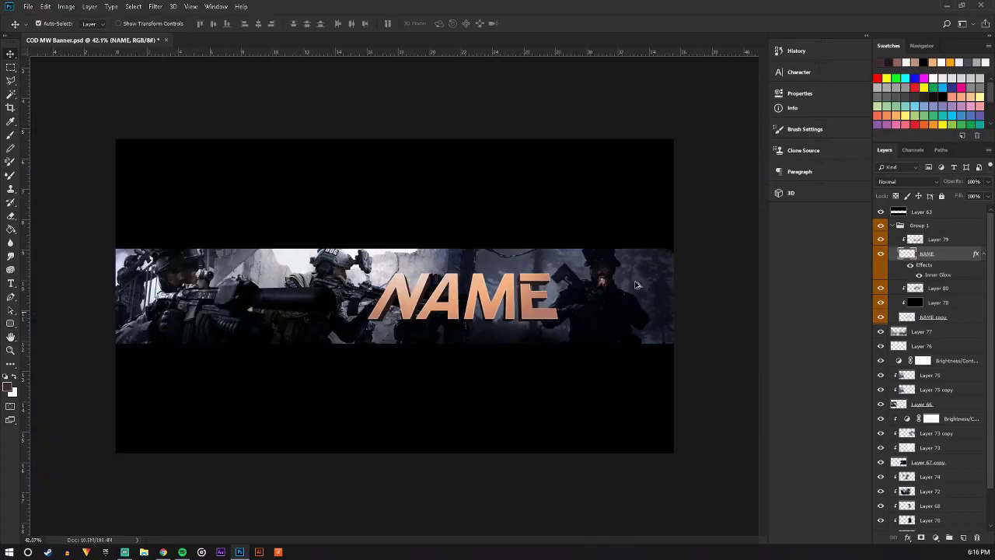
pyautogui.scroll(5, 505, 307)
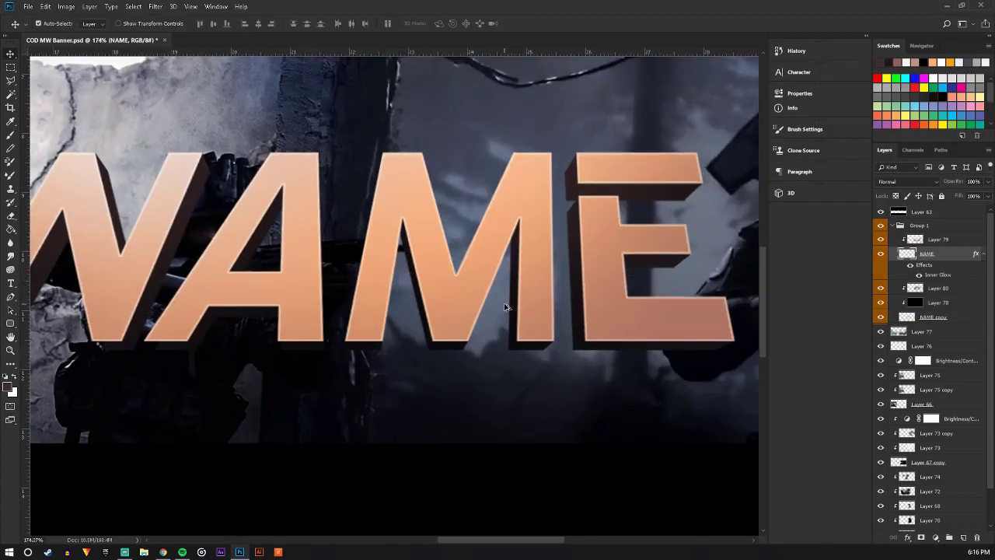
# Switch the NAME title's Inner Glow blend mode to Overlay and lower its opacity slightly
pyautogui.doubleClick(974, 257)
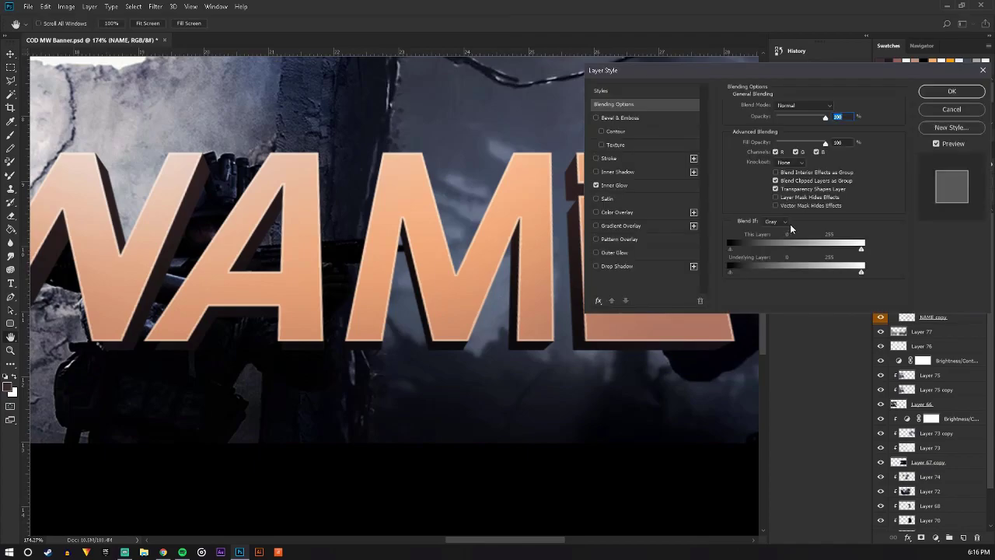
pyautogui.click(614, 185)
pyautogui.click(795, 105)
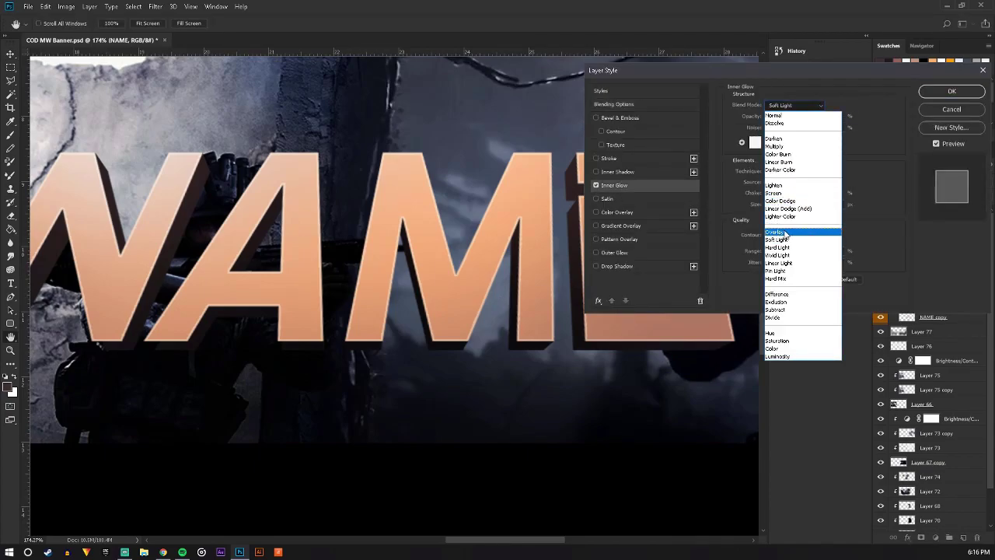
pyautogui.click(786, 232)
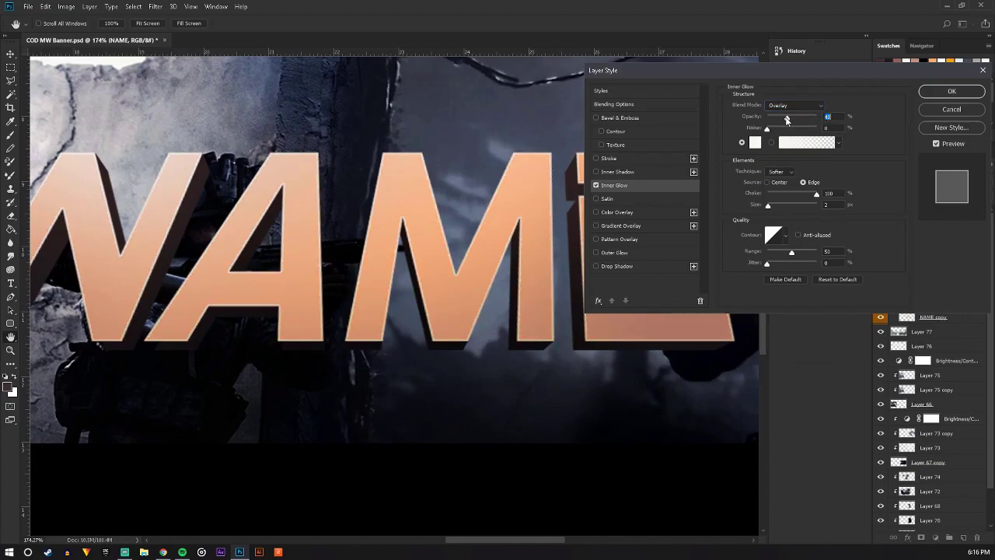
pyautogui.moveTo(784, 119); pyautogui.dragTo(781, 119)
pyautogui.moveTo(768, 207); pyautogui.dragTo(769, 206)
# Test a small-scale bump texture at -1000 depth, then remove Texture and Bevel & Emboss
pyautogui.click(603, 145)
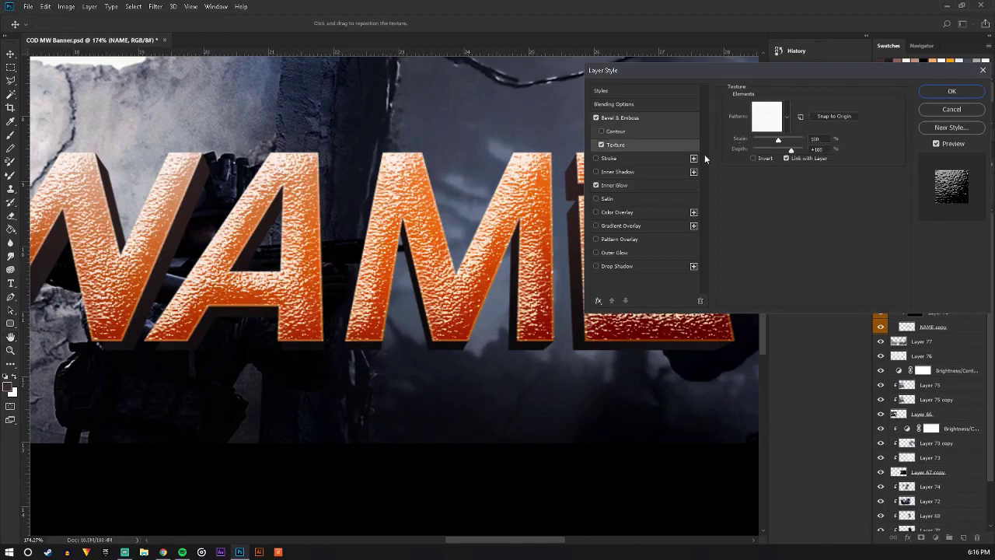
pyautogui.moveTo(778, 138)
pyautogui.mouseDown()
pyautogui.moveTo(749, 141)
pyautogui.moveTo(759, 141)
pyautogui.mouseUp()
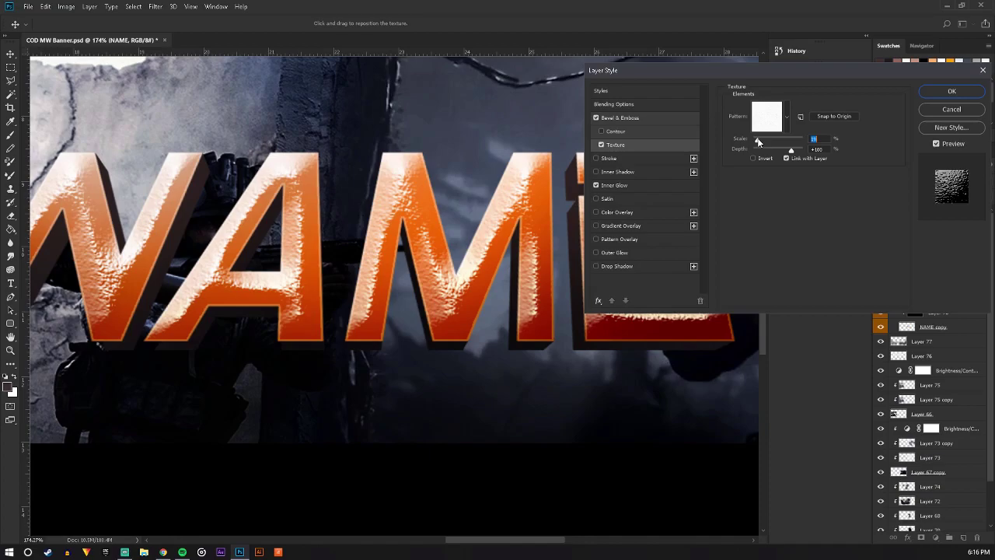
pyautogui.click(596, 118)
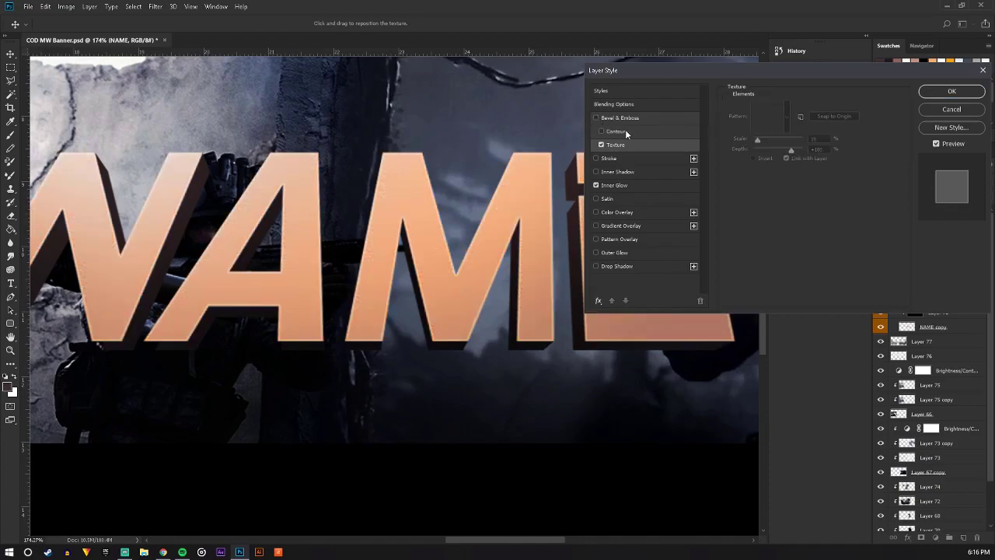
pyautogui.click(609, 144)
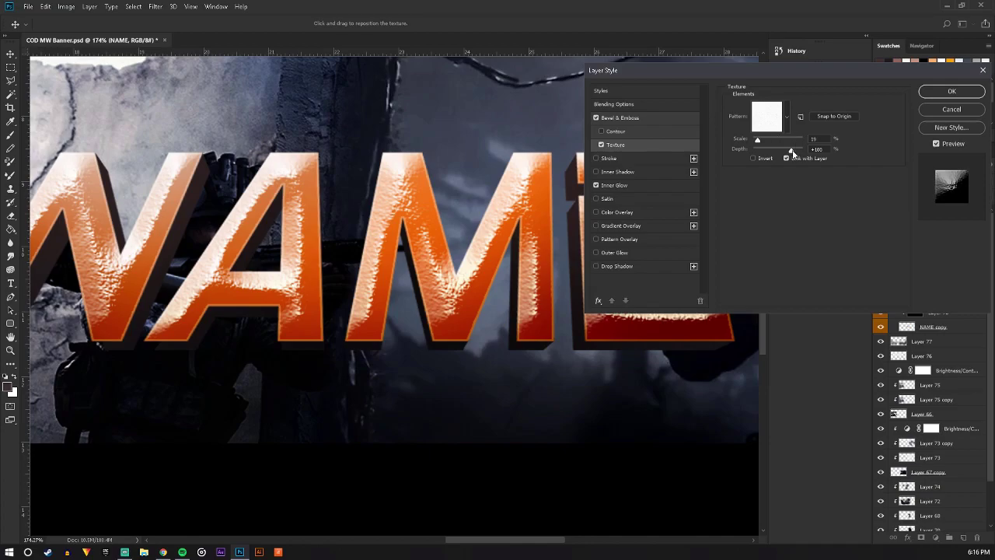
pyautogui.moveTo(792, 152); pyautogui.dragTo(748, 154)
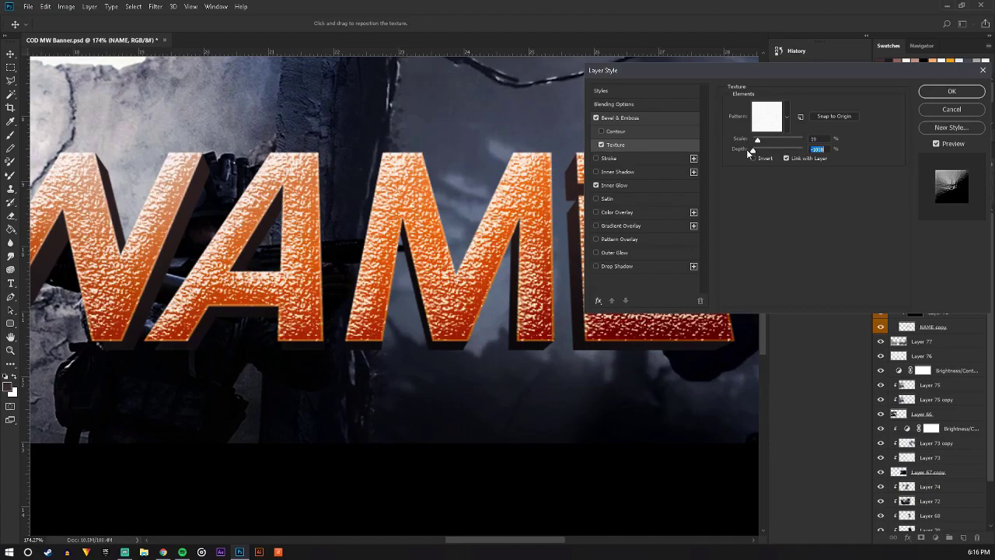
pyautogui.click(601, 145)
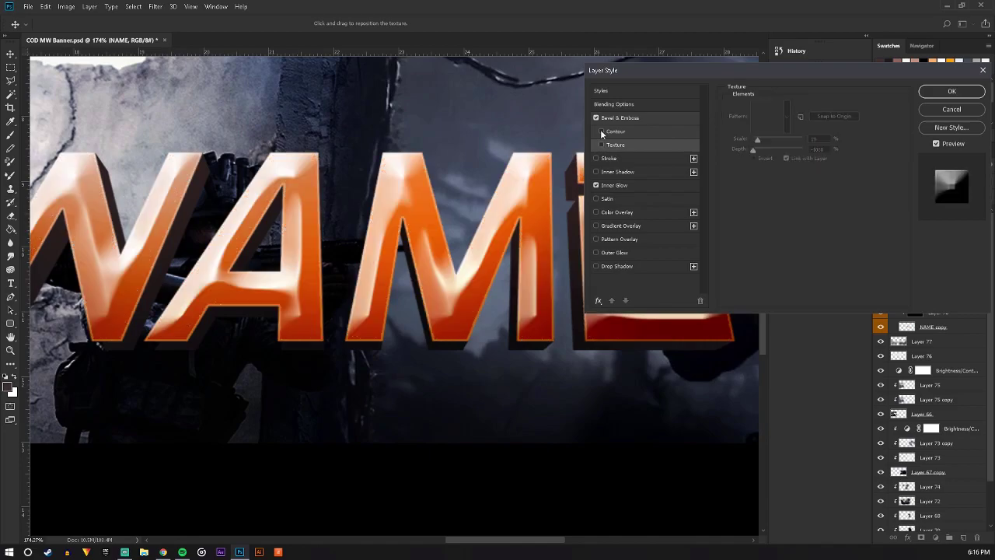
pyautogui.click(596, 118)
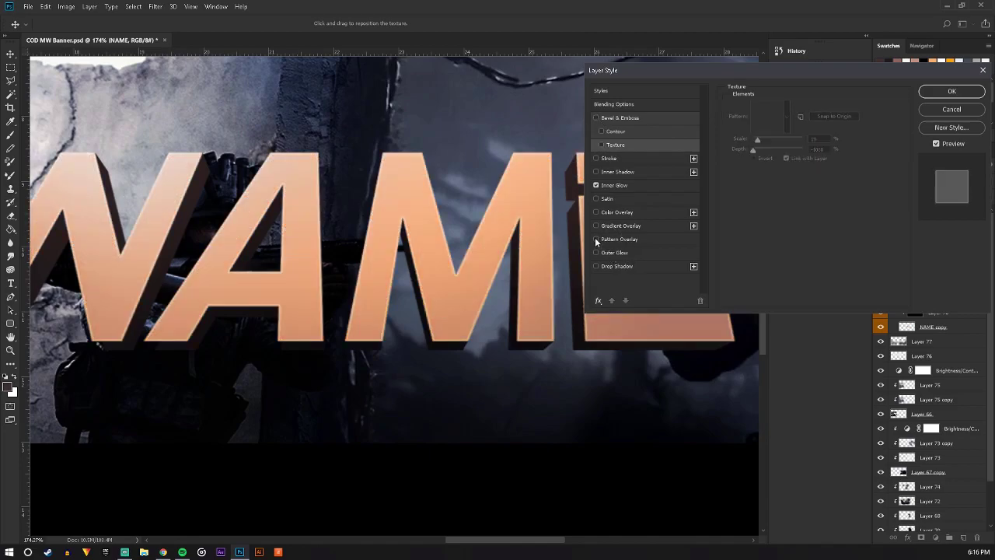
# Try a stripe Pattern Overlay in Overlay, Multiply and other blends, then drop it and apply
pyautogui.click(596, 239)
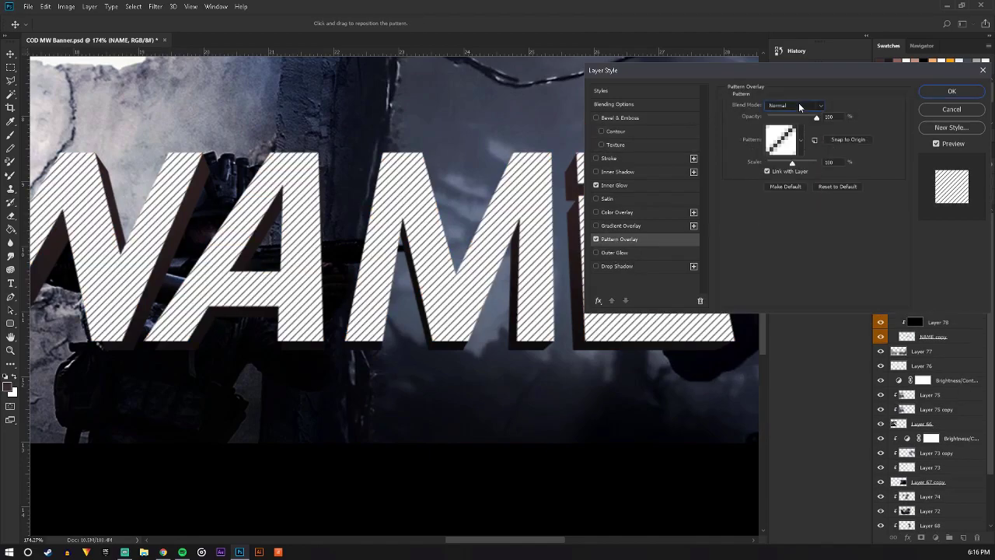
pyautogui.click(794, 105)
pyautogui.click(785, 245)
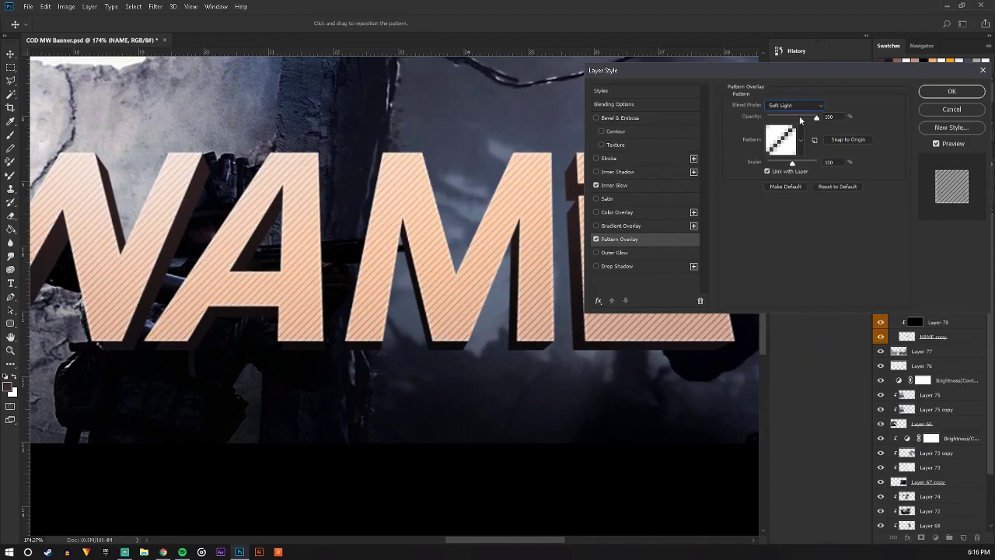
pyautogui.click(794, 105)
pyautogui.click(780, 232)
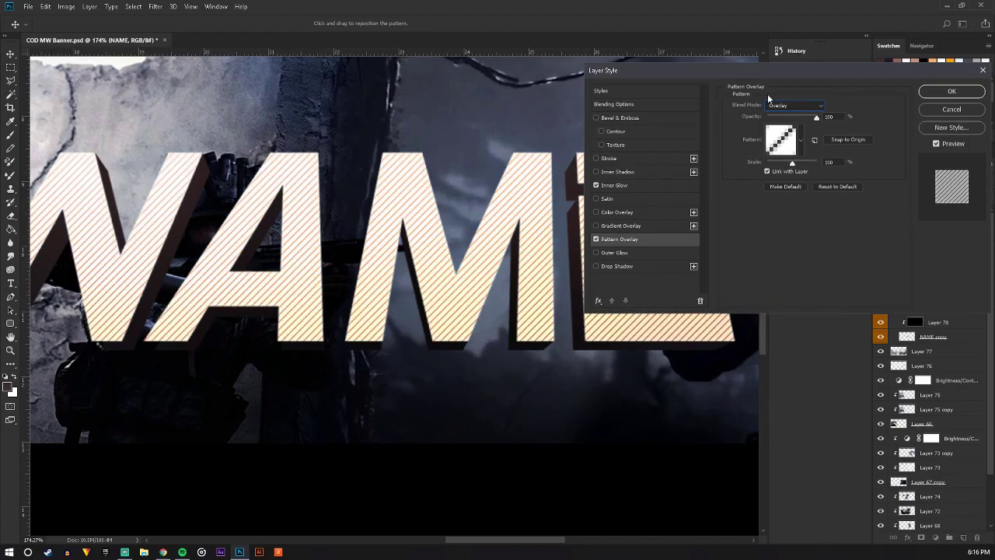
pyautogui.click(793, 105)
pyautogui.click(781, 146)
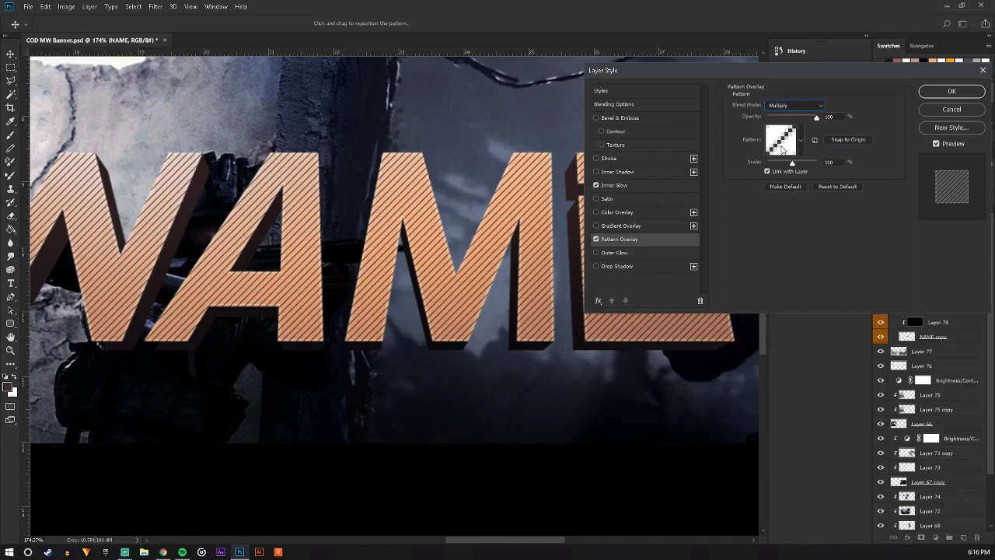
pyautogui.click(596, 239)
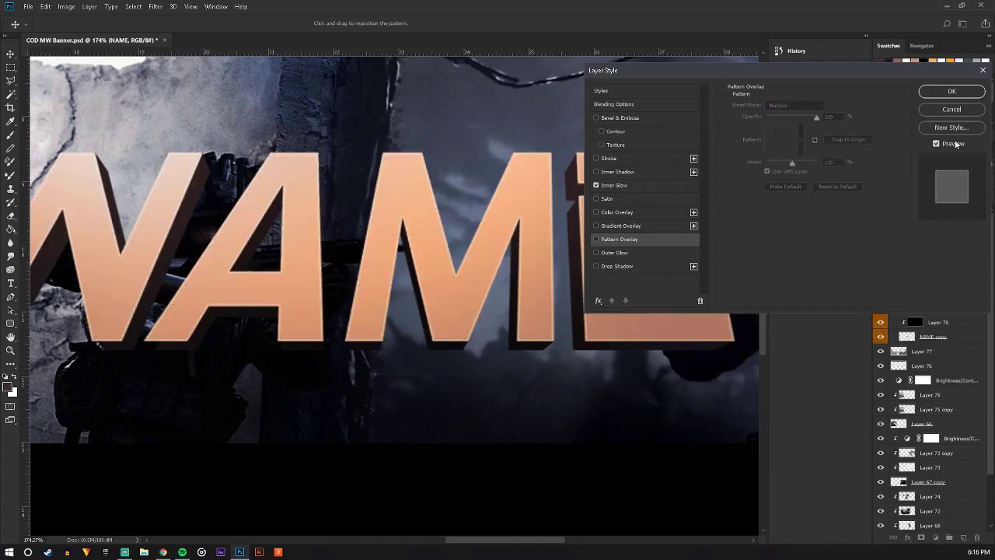
pyautogui.click(961, 112)
# Add a new layer clipped above Layer 80 inside the title group
pyautogui.scroll(-5, 611, 237)
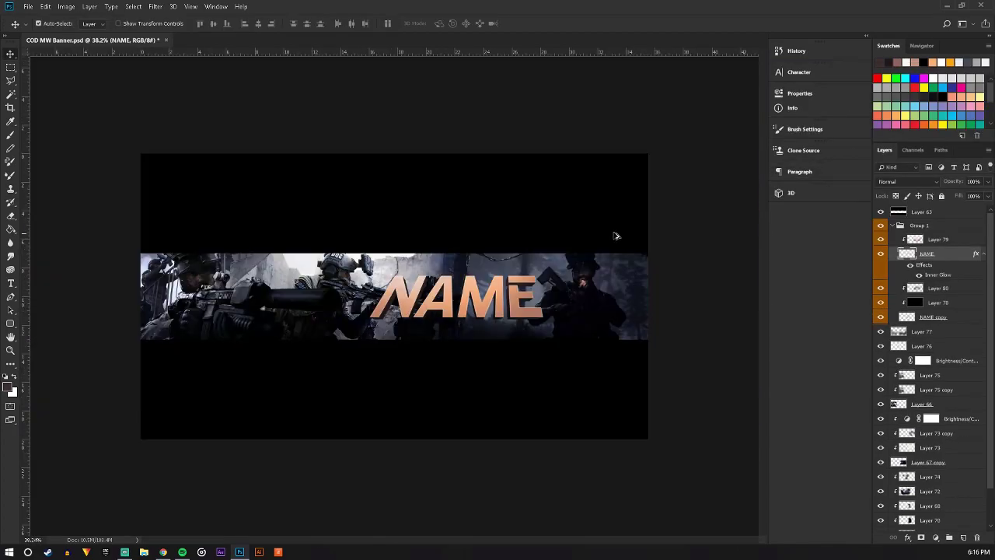
pyautogui.scroll(2, 506, 349)
pyautogui.scroll(3, 511, 344)
pyautogui.scroll(1, 510, 344)
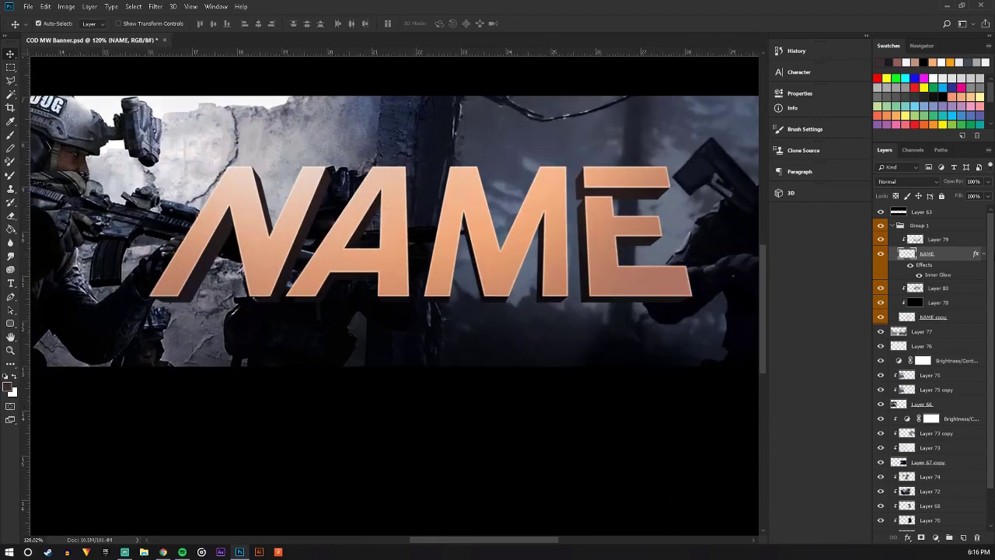
pyautogui.click(968, 288)
pyautogui.click(963, 537)
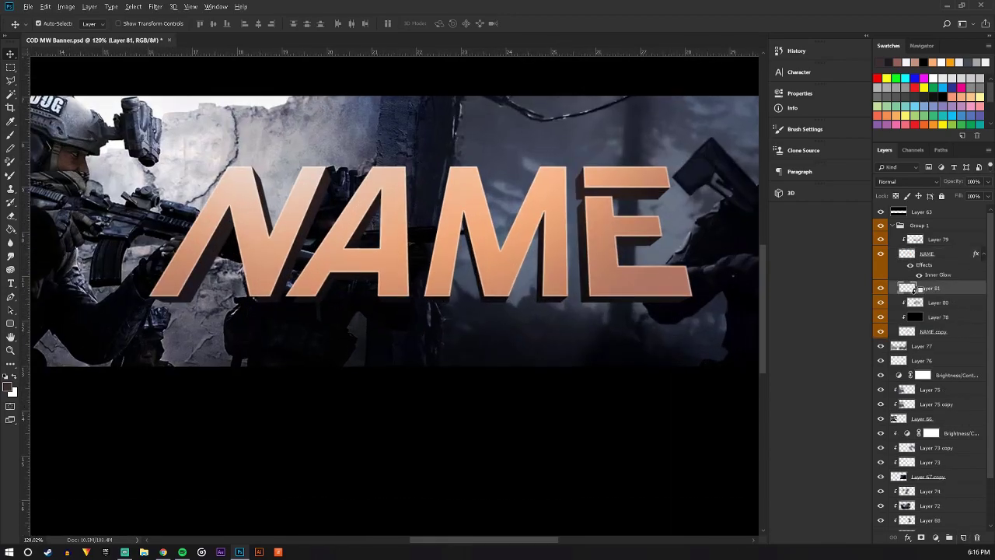
# Set a soft round brush to 293 px and sample peach from the lettering
pyautogui.click(7, 137)
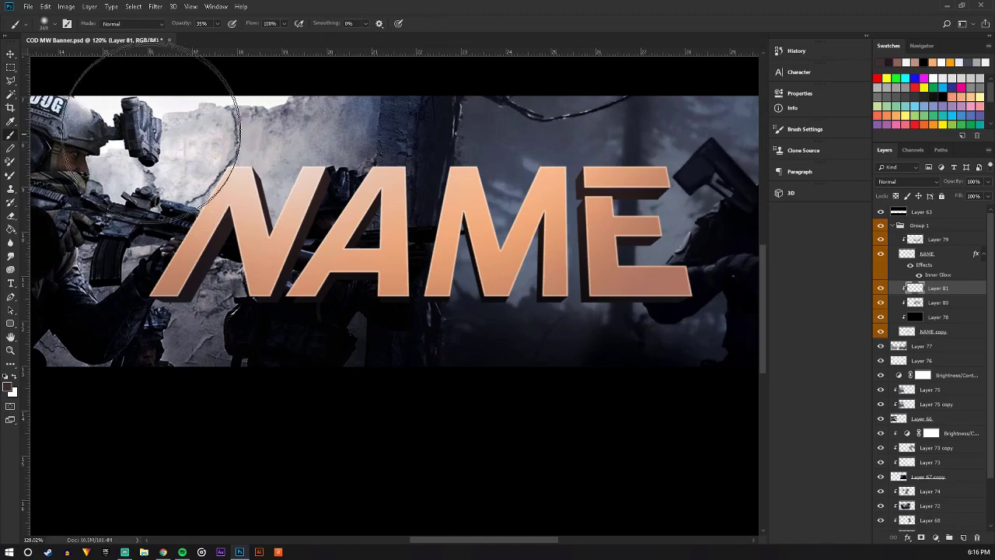
pyautogui.click(52, 24)
pyautogui.moveTo(112, 60); pyautogui.dragTo(106, 61)
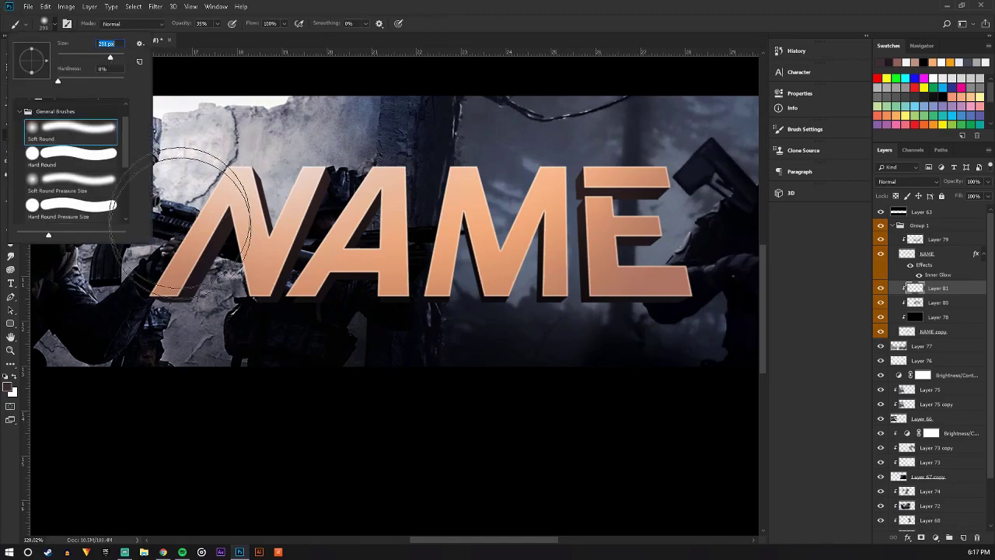
pyautogui.press('Return')
pyautogui.keyDown('alt'); pyautogui.click(200, 178); pyautogui.keyUp('alt')
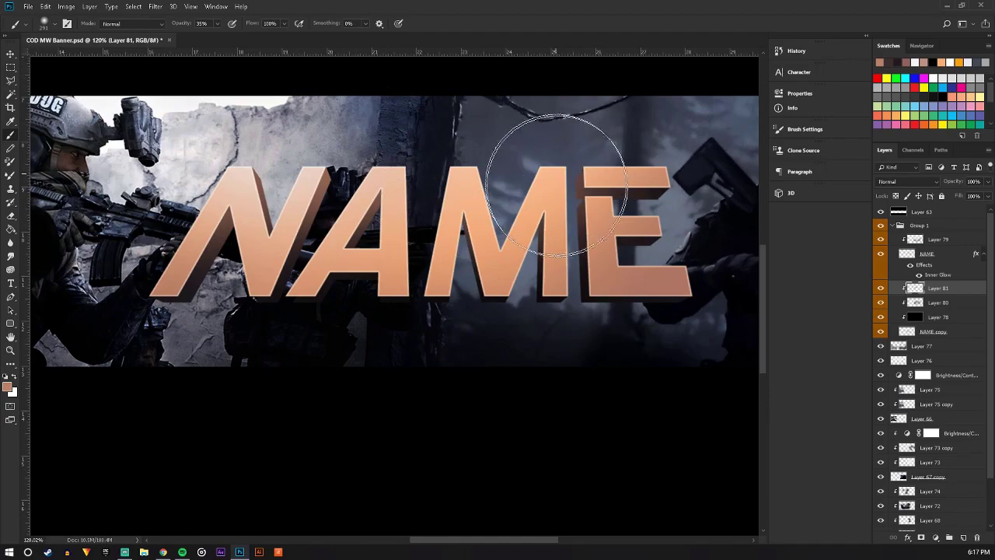
pyautogui.scroll(-5, 387, 337)
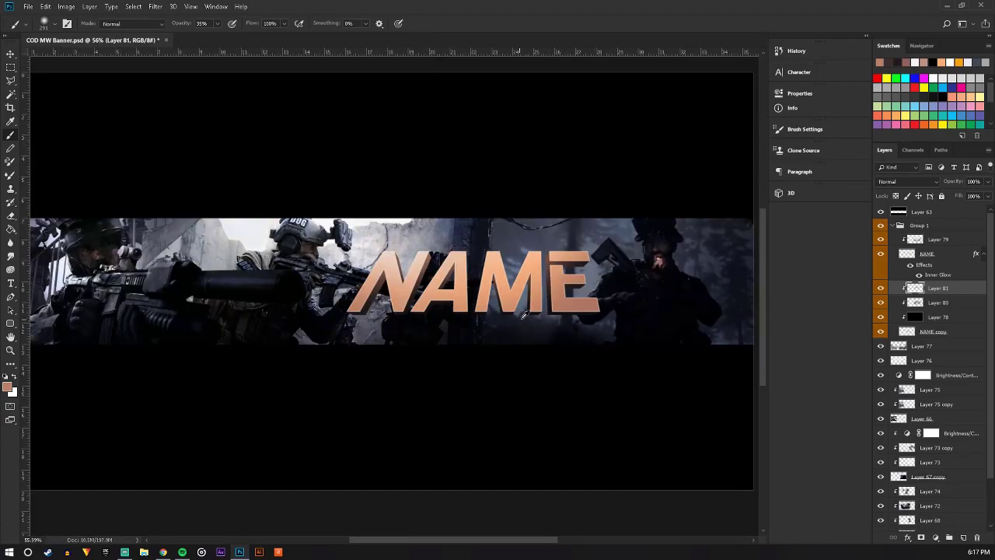
pyautogui.scroll(4, 704, 315)
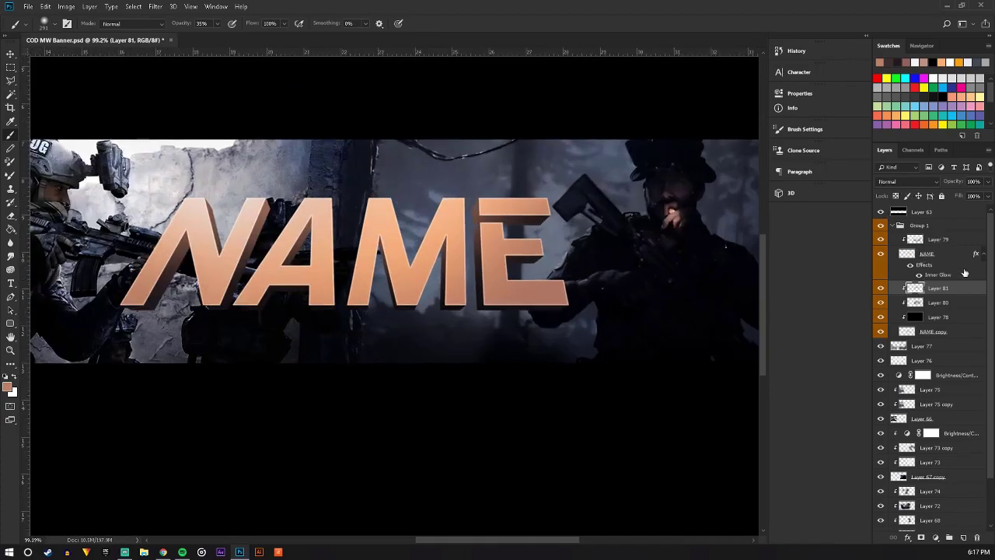
# Create Layer 82 and move it above Group 1
pyautogui.click(963, 238)
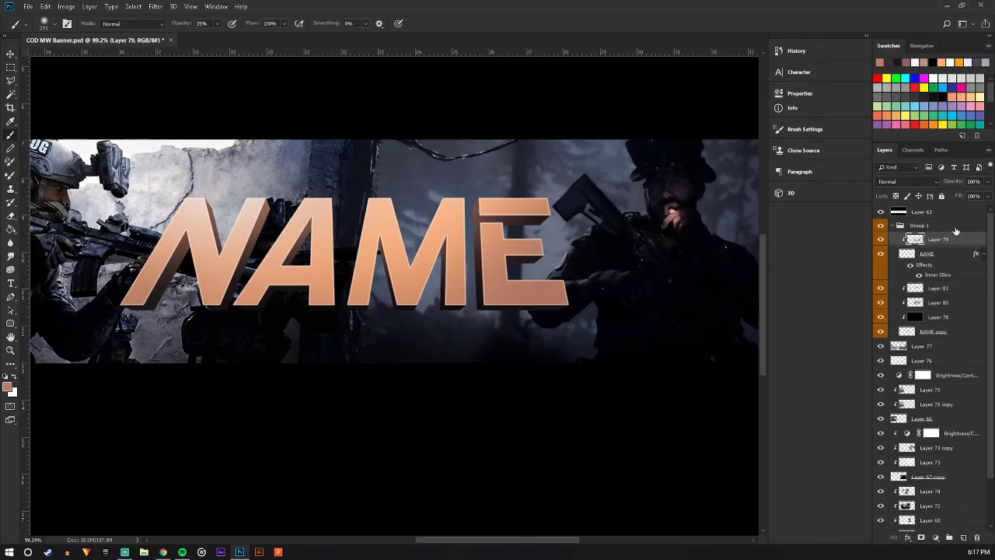
pyautogui.click(963, 537)
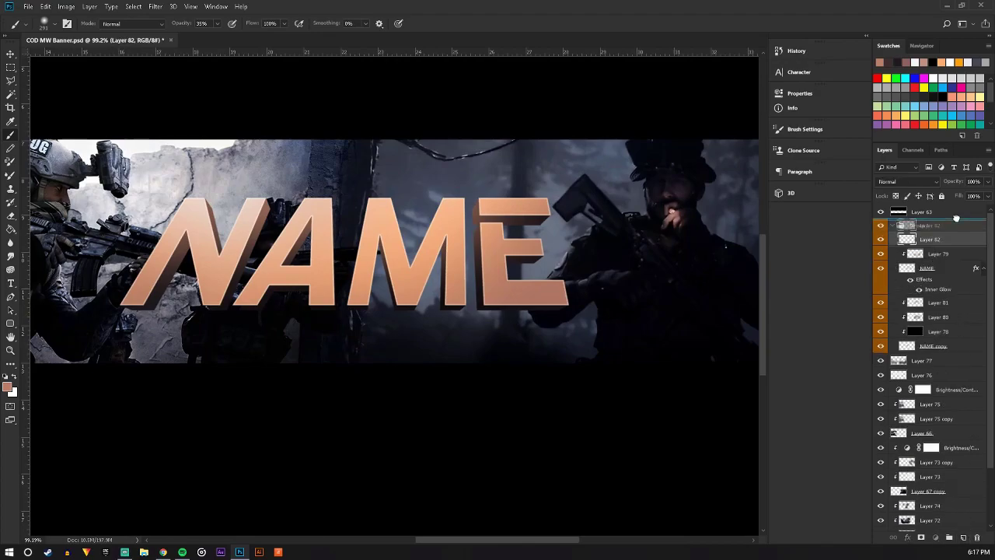
pyautogui.moveTo(937, 243); pyautogui.dragTo(937, 219)
pyautogui.scroll(-2, 628, 302)
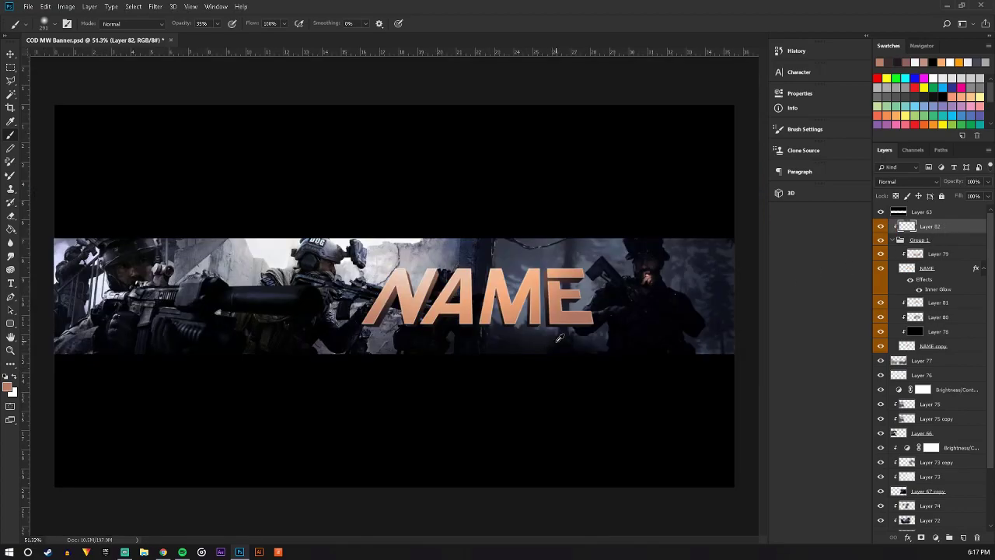
pyautogui.scroll(-2, 523, 208)
pyautogui.scroll(2, 600, 382)
# Paint shading over the E's right side and blend it in Soft Light
pyautogui.moveTo(548, 324)
pyautogui.mouseDown()
pyautogui.moveTo(562, 304)
pyautogui.moveTo(537, 337)
pyautogui.moveTo(573, 302)
pyautogui.moveTo(492, 334)
pyautogui.moveTo(511, 300)
pyautogui.moveTo(460, 329)
pyautogui.moveTo(489, 292)
pyautogui.moveTo(389, 334)
pyautogui.moveTo(551, 327)
pyautogui.mouseUp()
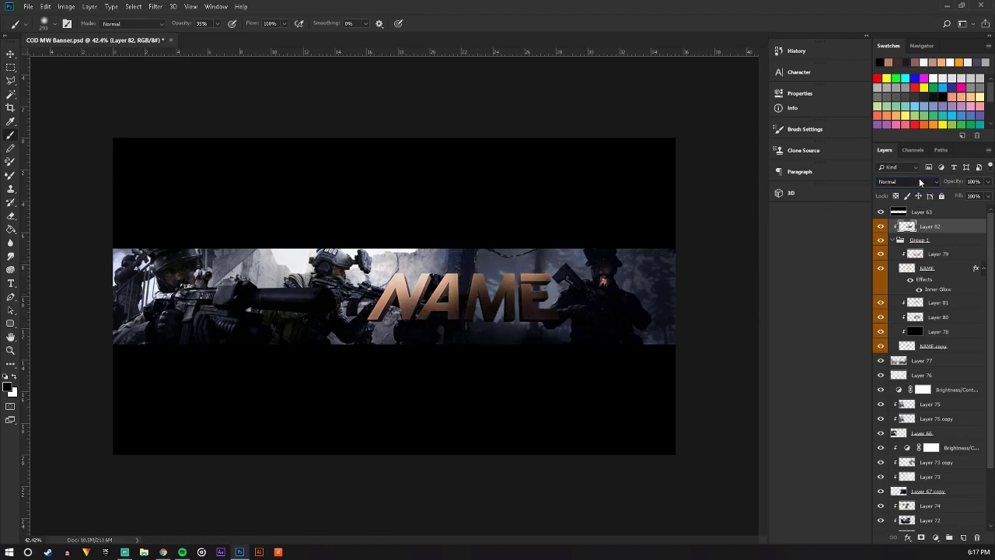
pyautogui.click(921, 181)
pyautogui.click(902, 316)
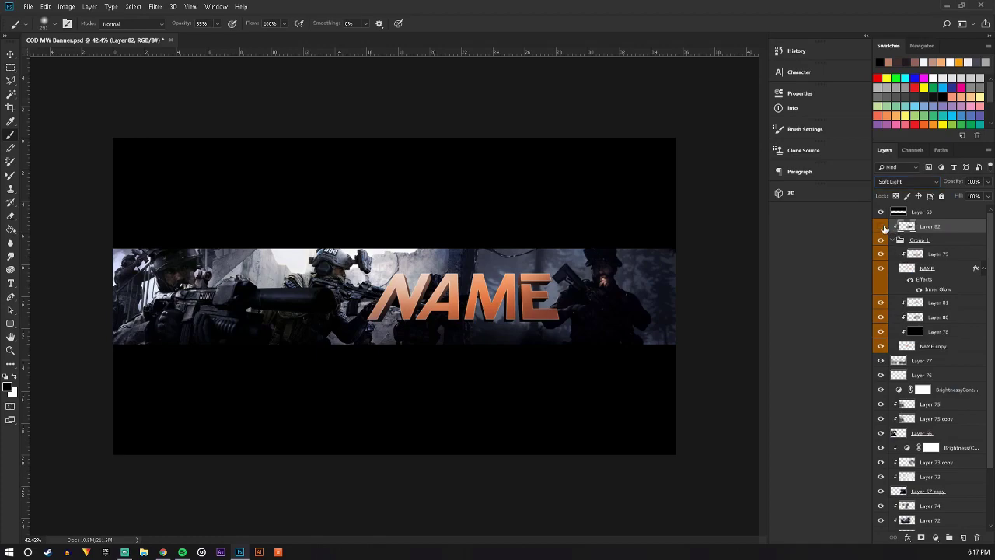
pyautogui.click(882, 226)
pyautogui.click(882, 226)
# Save the banner document via File > Save
pyautogui.click(11, 56)
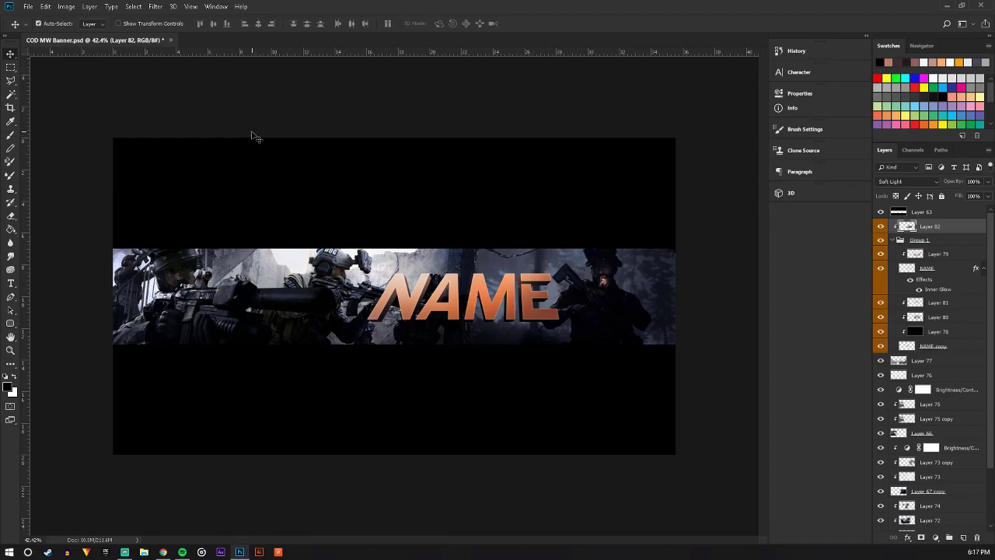
pyautogui.click(28, 9)
pyautogui.click(52, 113)
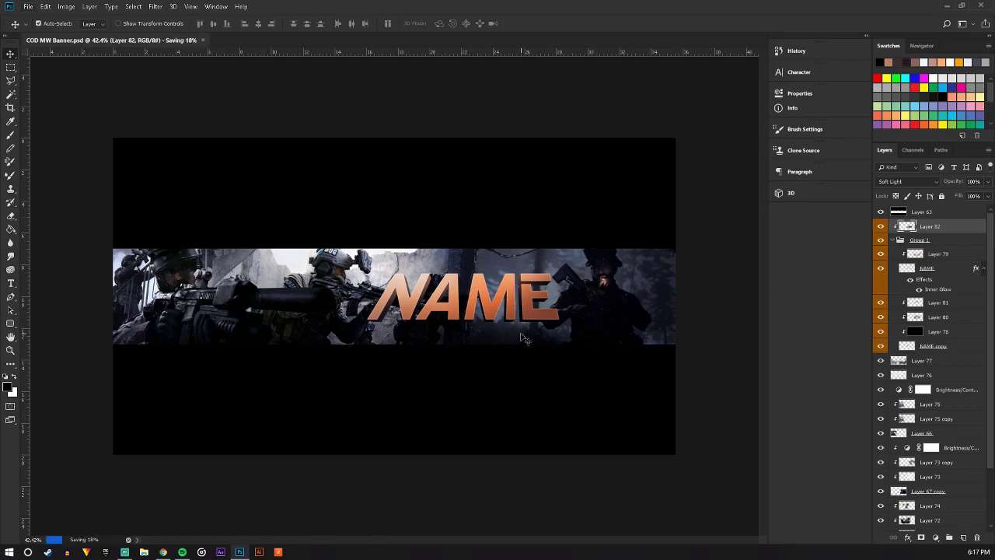
pyautogui.scroll(2, 541, 297)
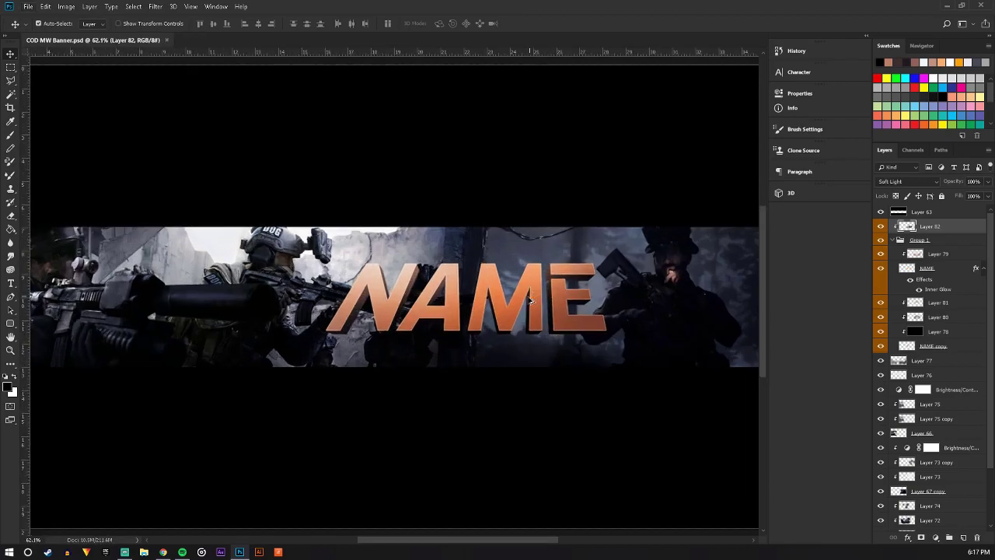
# Add Layer 83 and set up a 39 px soft brush in the light colour
pyautogui.click(962, 537)
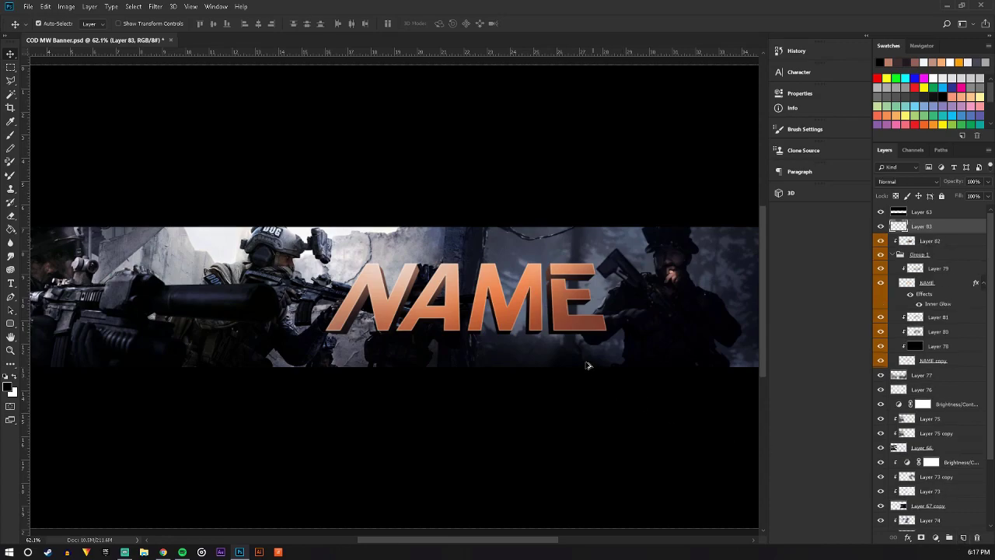
pyautogui.scroll(2, 588, 366)
pyautogui.scroll(2, 506, 338)
pyautogui.click(11, 134)
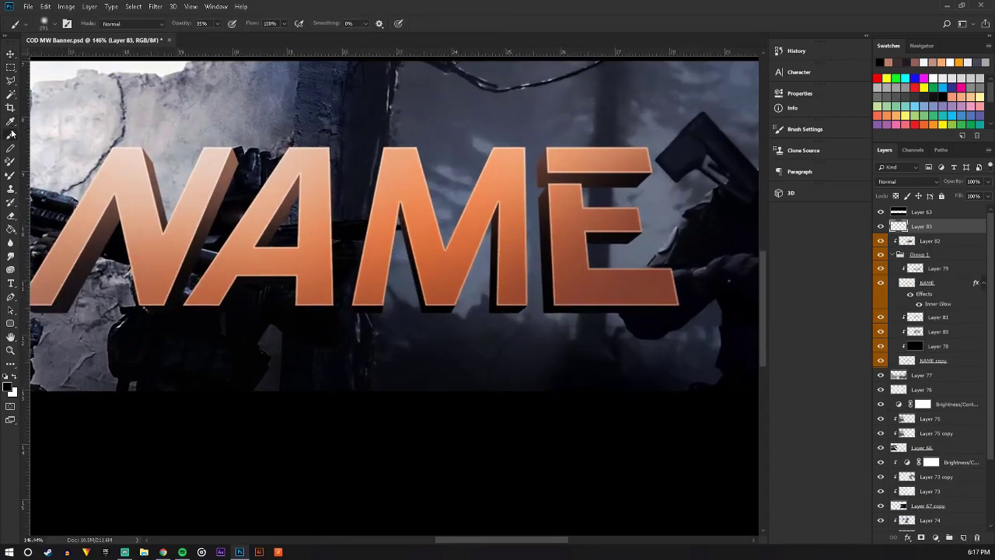
pyautogui.click(55, 24)
pyautogui.press('Return')
pyautogui.press('x')
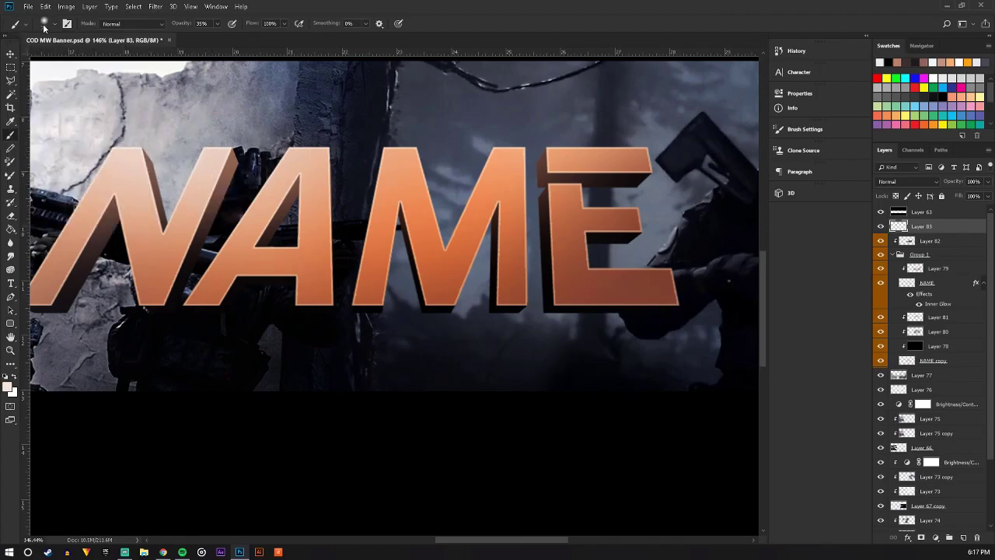
pyautogui.click(53, 23)
pyautogui.moveTo(76, 56); pyautogui.dragTo(70, 57)
pyautogui.press('Return')
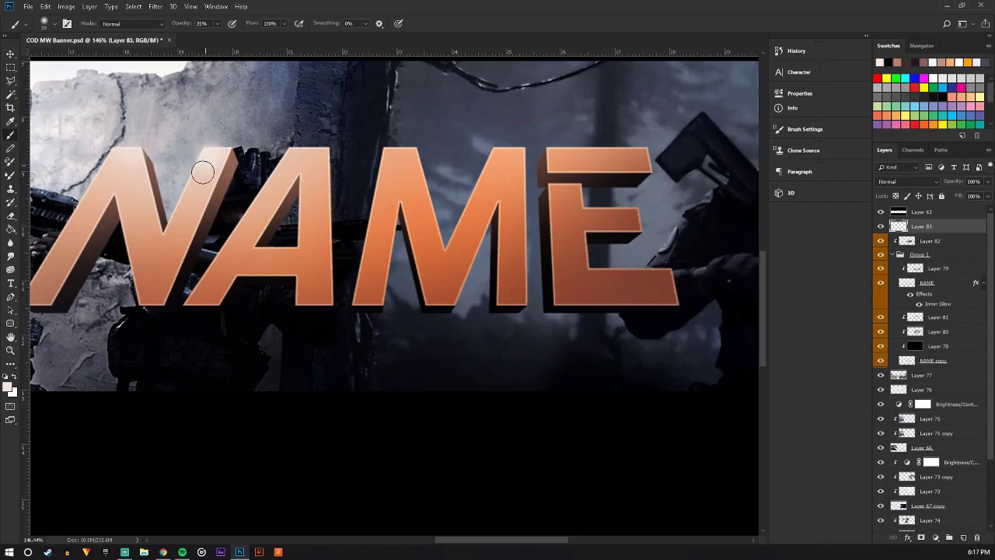
# Paint faint highlights on the A and M, then sample orange and peach tones
pyautogui.moveTo(288, 160); pyautogui.dragTo(282, 186)
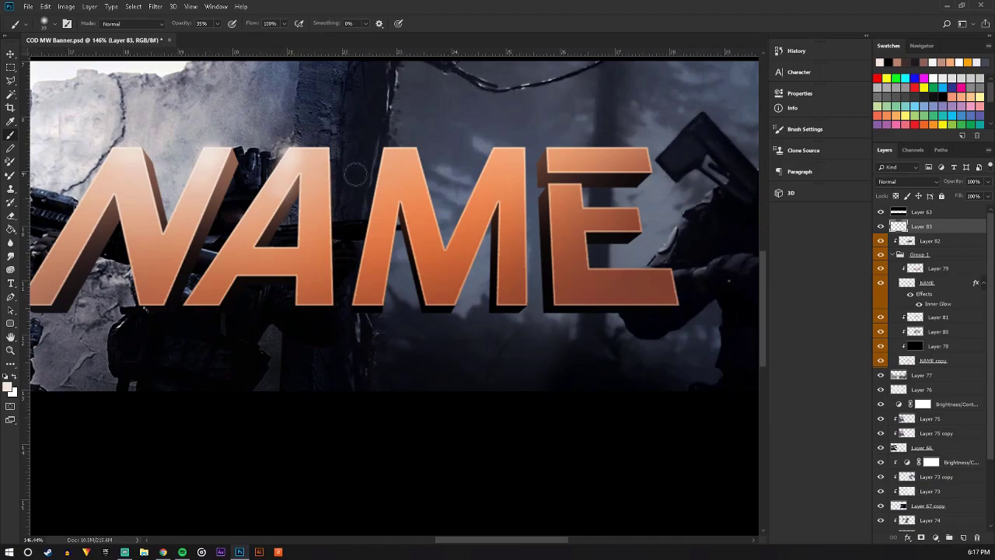
pyautogui.moveTo(392, 164); pyautogui.dragTo(388, 152)
pyautogui.scroll(-3, 493, 228)
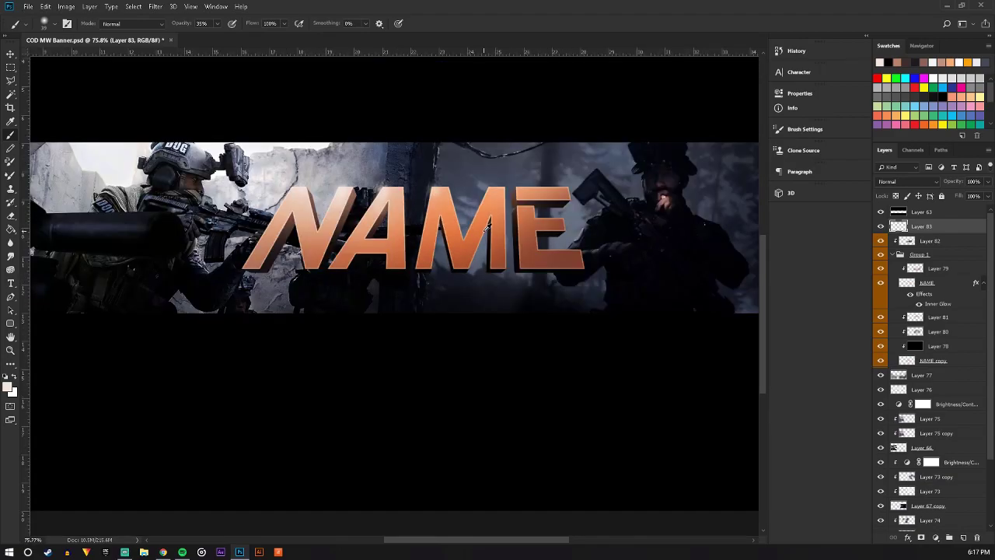
pyautogui.keyDown('alt'); pyautogui.click(441, 199); pyautogui.keyUp('alt')
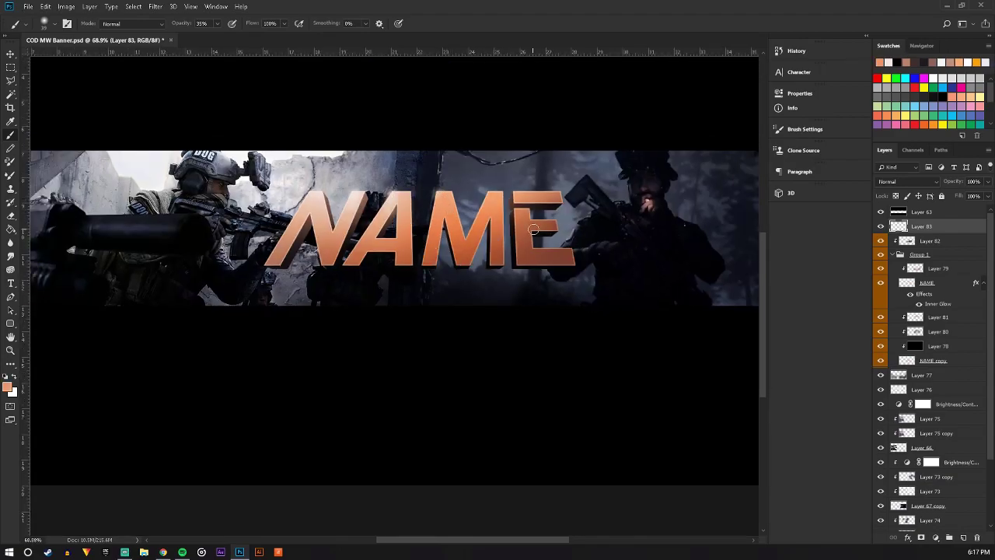
pyautogui.keyDown('alt'); pyautogui.click(401, 198); pyautogui.keyUp('alt')
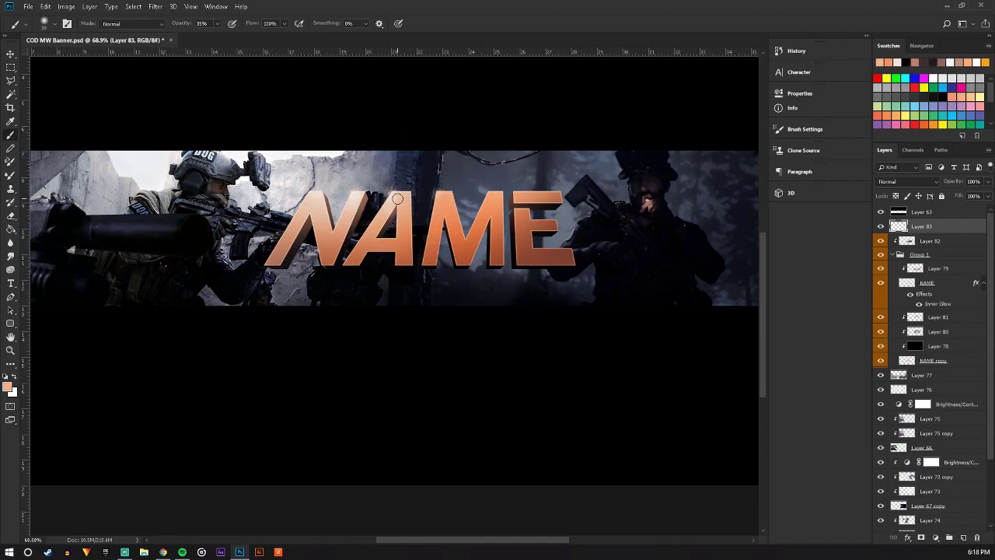
pyautogui.keyDown('alt'); pyautogui.click(355, 200); pyautogui.keyUp('alt')
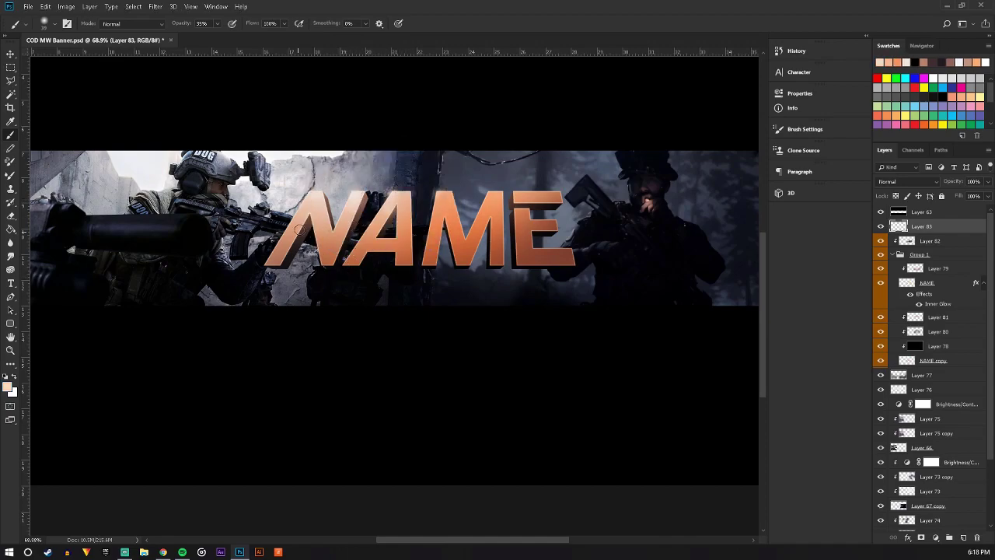
pyautogui.scroll(-5, 474, 214)
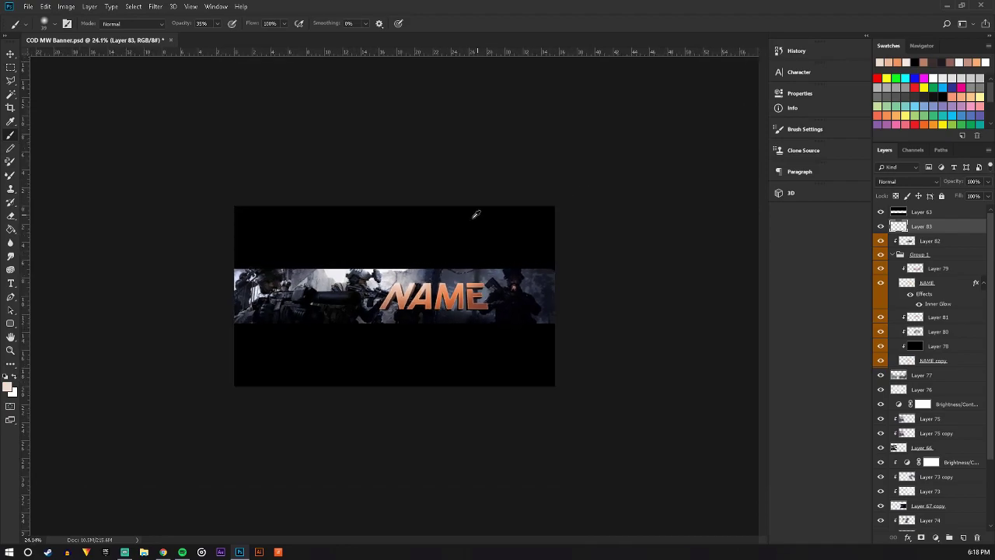
pyautogui.scroll(4, 474, 213)
pyautogui.scroll(-3, 516, 330)
pyautogui.scroll(2, 516, 331)
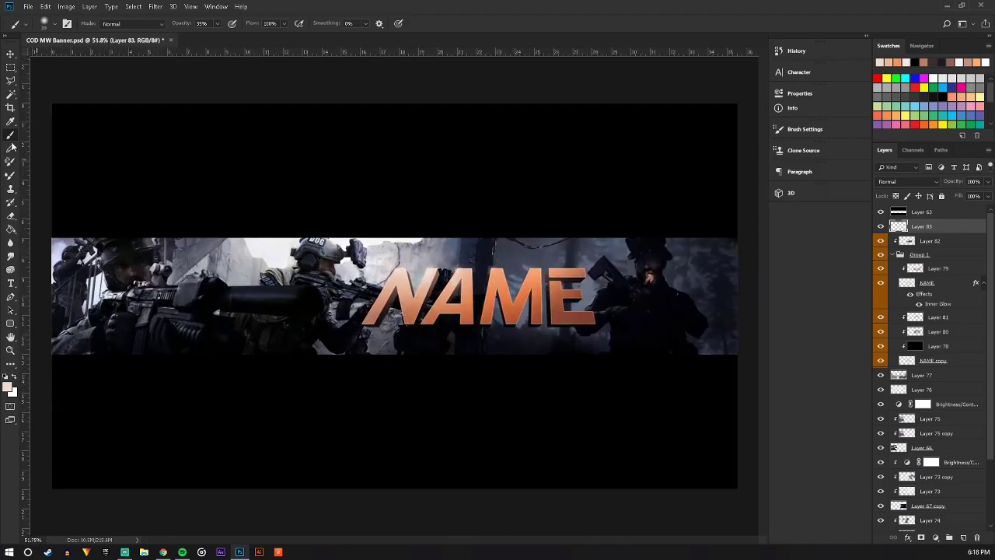
# Collapse Group 1, select Layer 77 and add empty Layer 84 above it
pyautogui.click(11, 54)
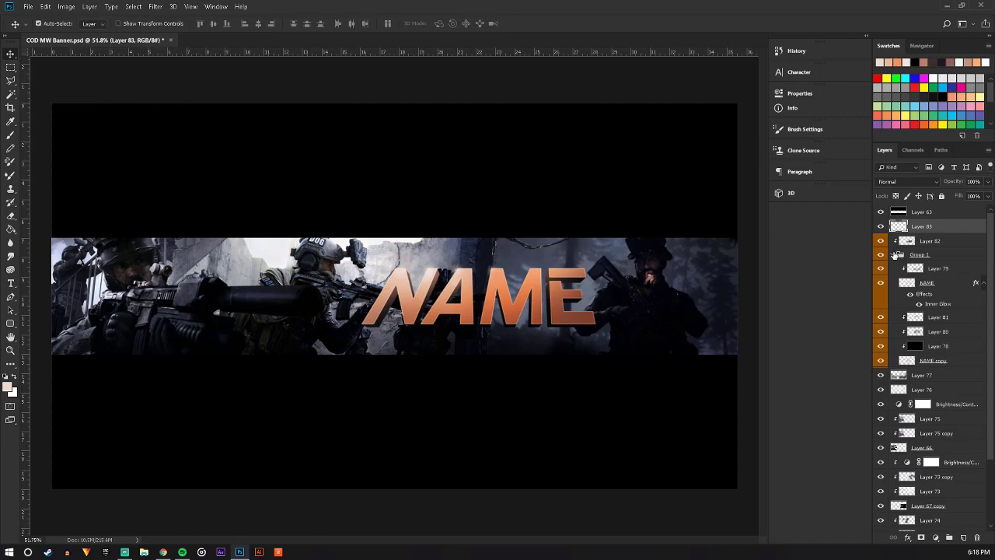
pyautogui.click(894, 254)
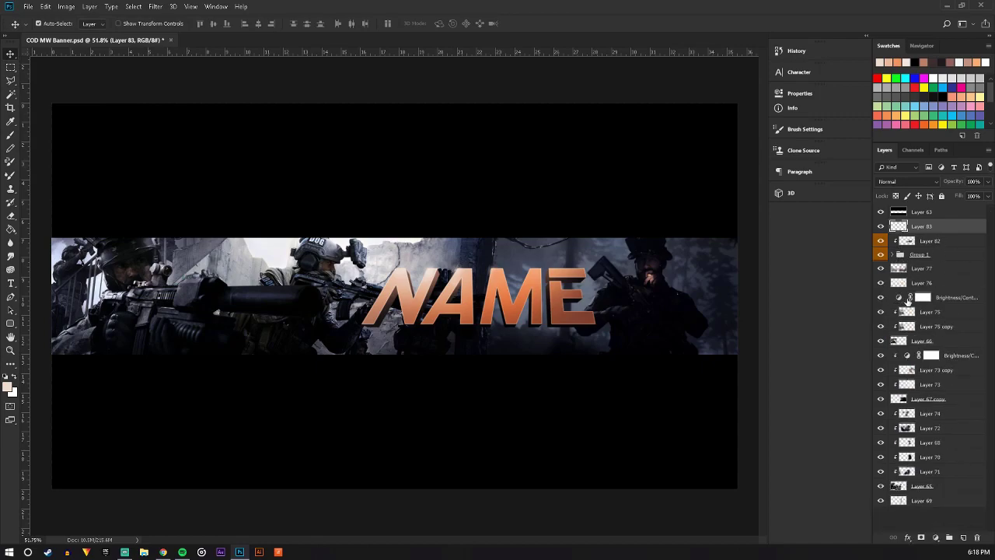
pyautogui.click(894, 254)
pyautogui.moveTo(950, 226); pyautogui.dragTo(904, 243)
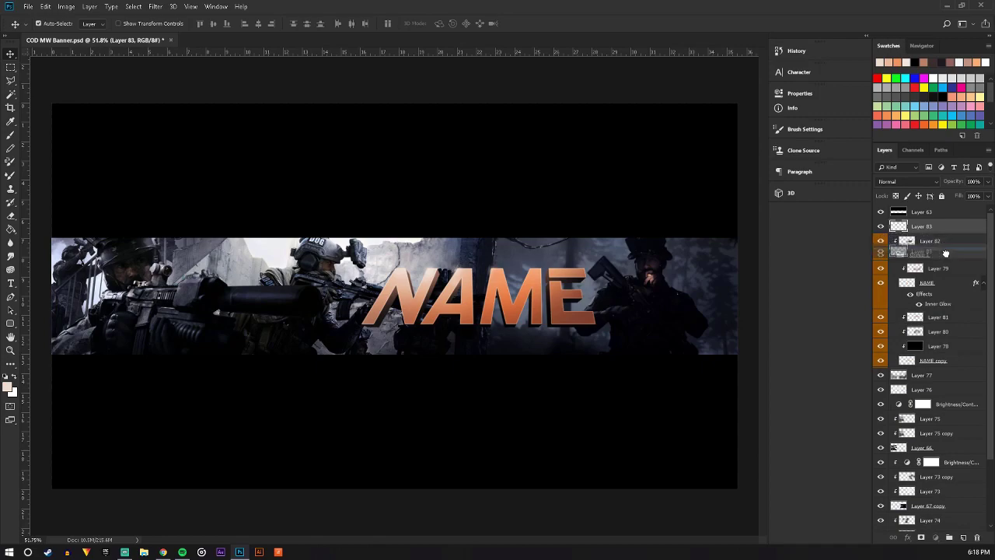
pyautogui.hotkey('ctrl', 'z')
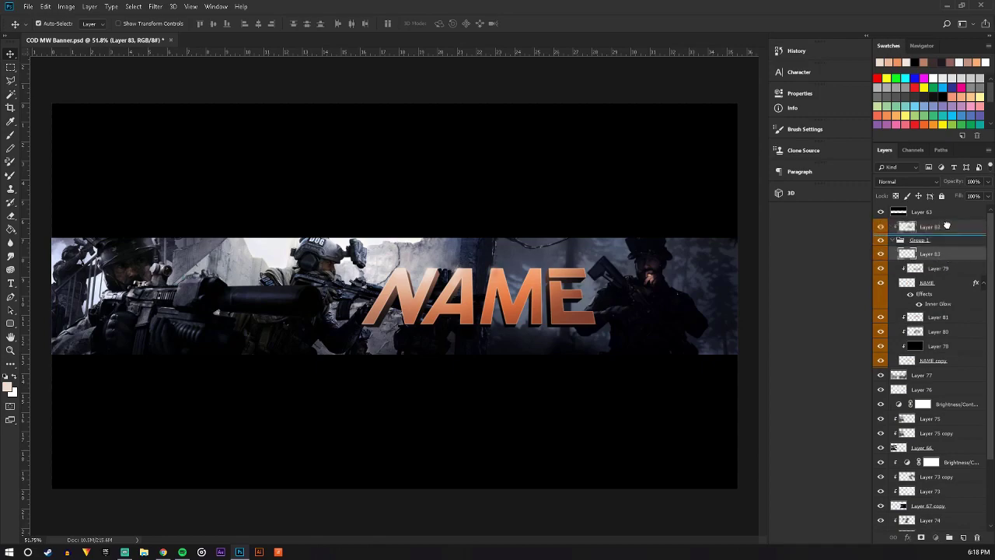
pyautogui.click(898, 255)
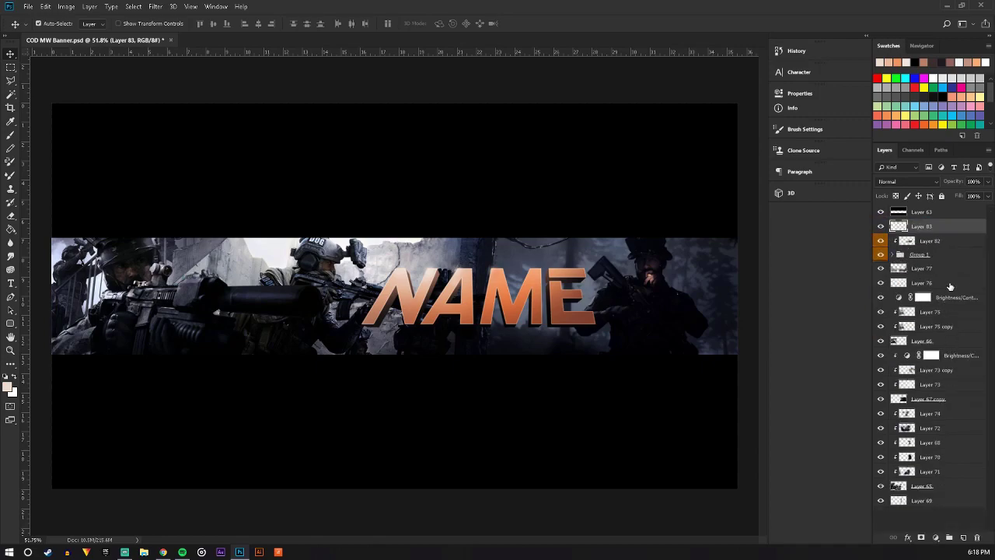
pyautogui.click(948, 268)
pyautogui.click(963, 537)
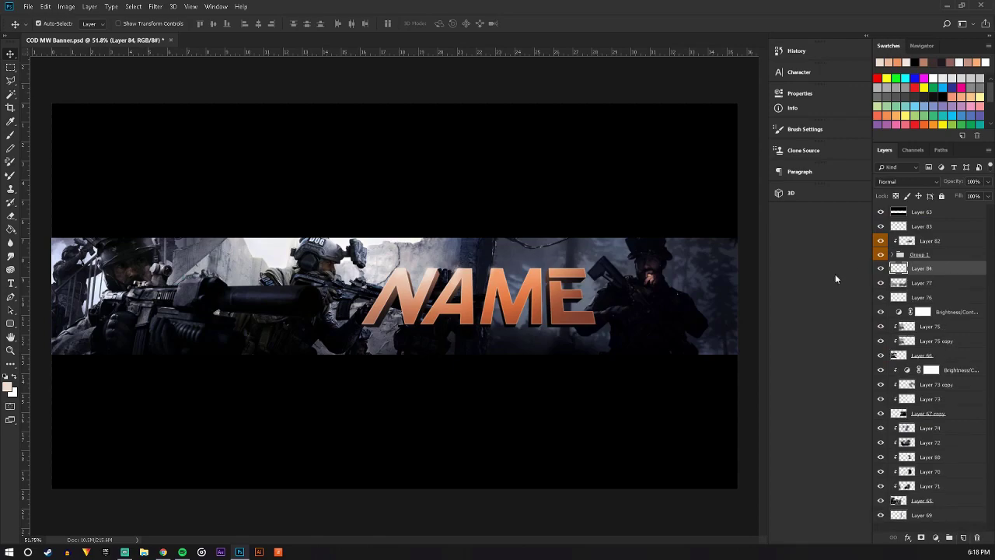
# Paint soft black shading below the N and A on Layer 84
pyautogui.scroll(3, 684, 341)
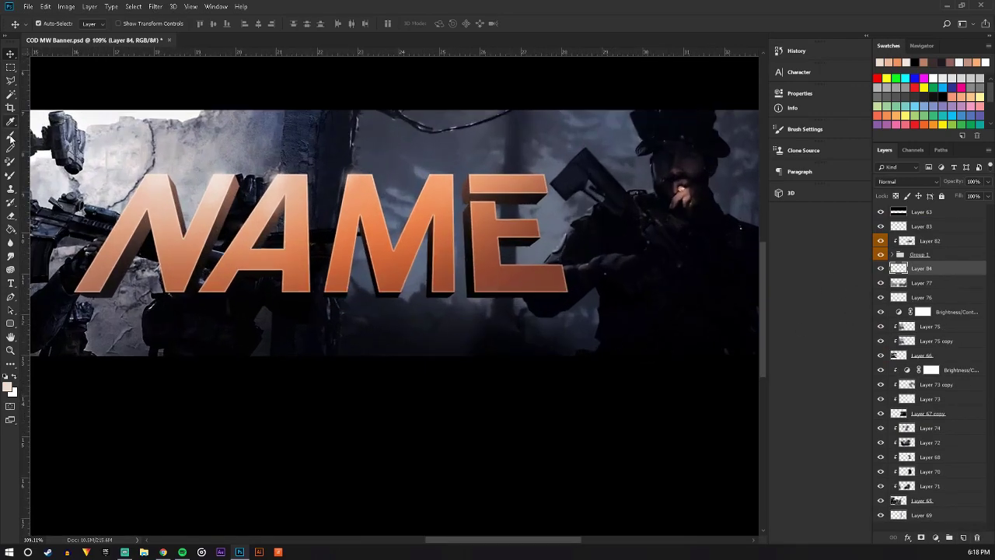
pyautogui.press('b')
pyautogui.click(53, 24)
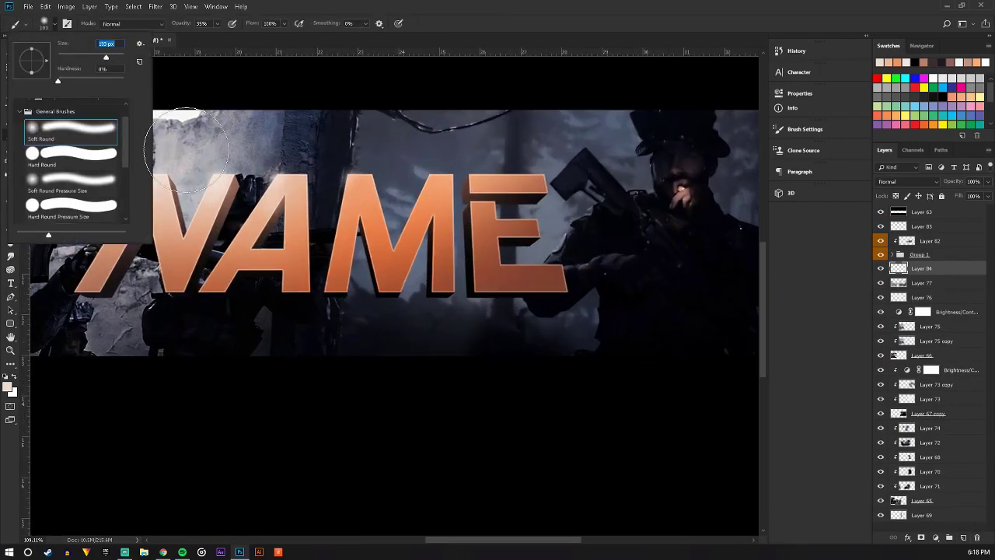
pyautogui.press('Return')
pyautogui.press('d')
pyautogui.moveTo(146, 292)
pyautogui.mouseDown()
pyautogui.moveTo(312, 268)
pyautogui.moveTo(489, 317)
pyautogui.mouseUp()
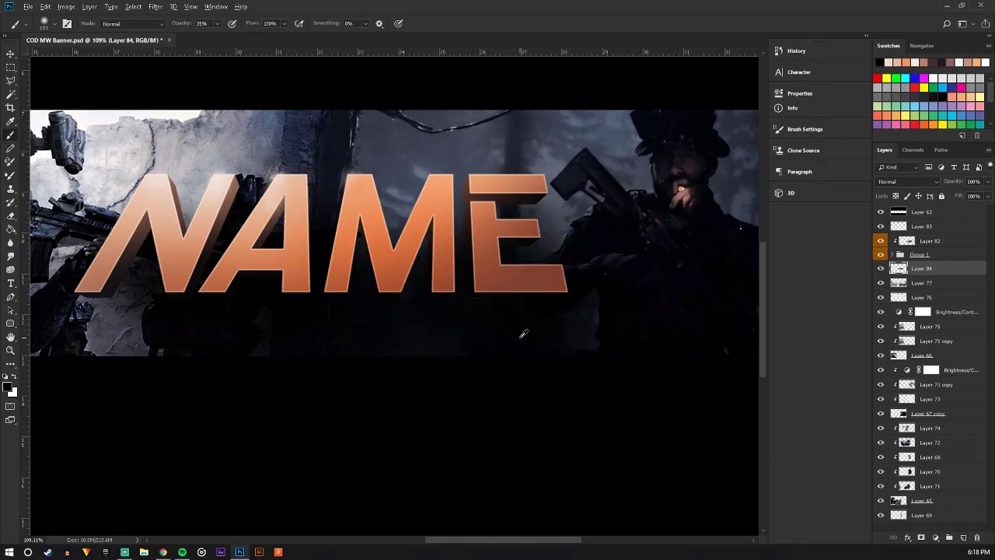
pyautogui.scroll(-3, 498, 249)
pyautogui.scroll(-2, 451, 268)
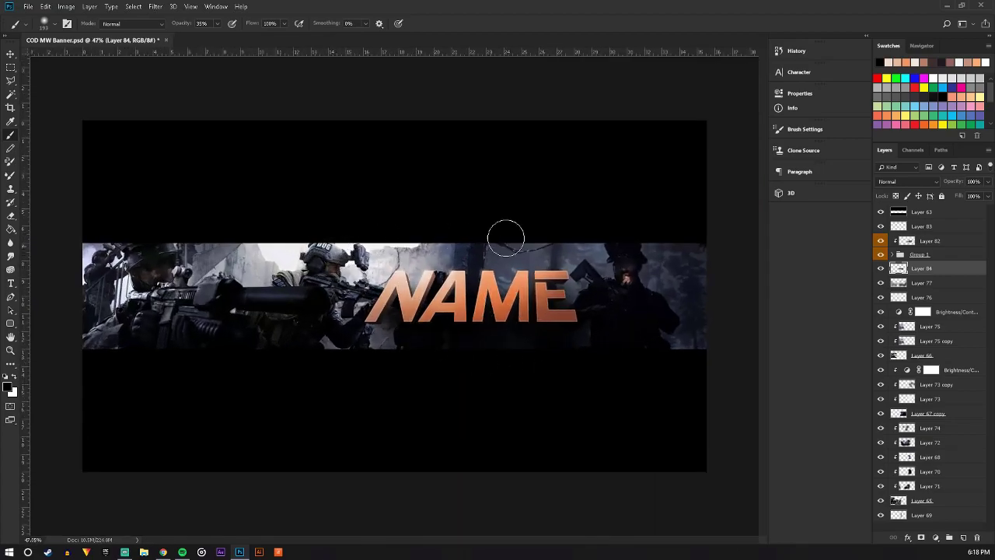
# Set Layer 84 to Soft Light and add Layer 85 at 43% opacity
pyautogui.click(908, 181)
pyautogui.click(906, 317)
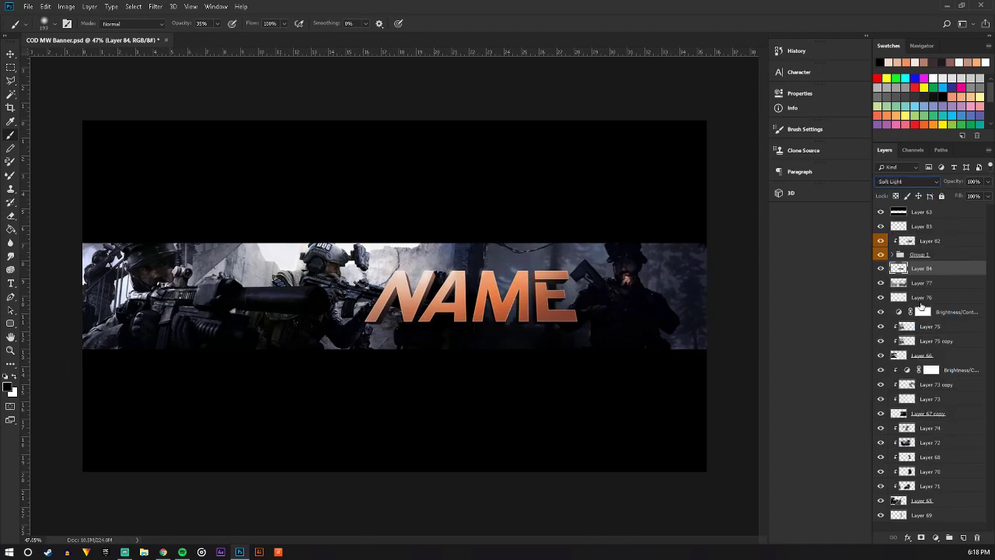
pyautogui.click(962, 538)
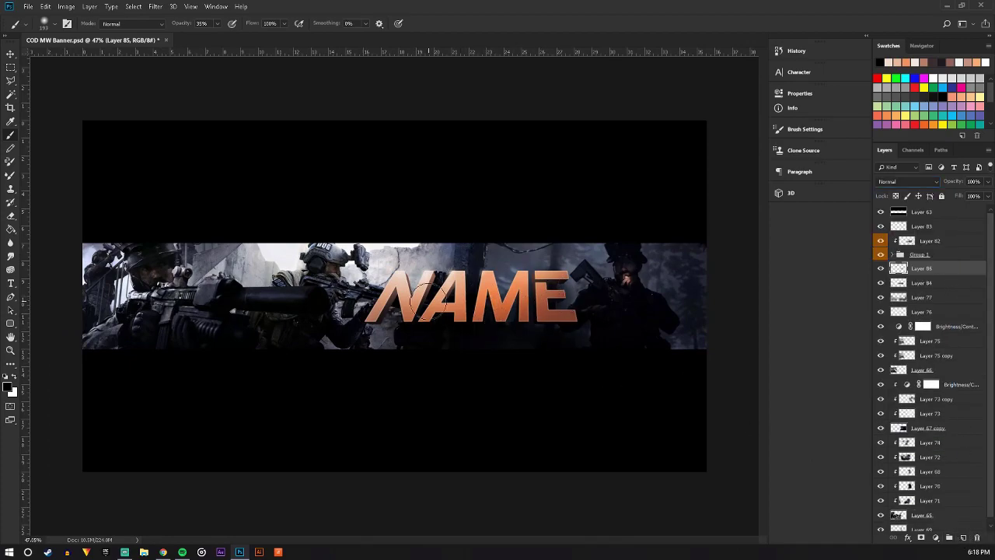
pyautogui.hotkey('ctrl', 'z')
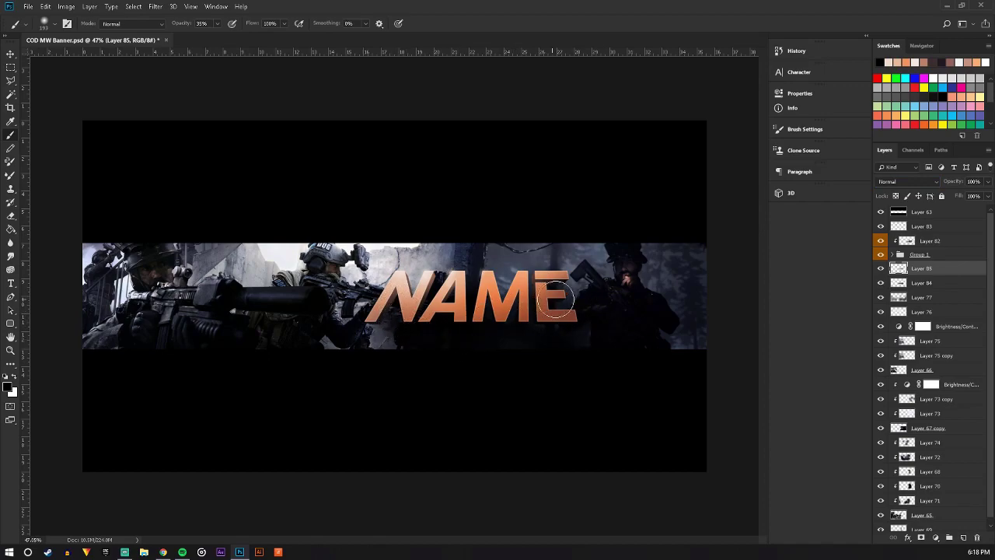
pyautogui.click(987, 182)
pyautogui.moveTo(984, 195); pyautogui.dragTo(960, 196)
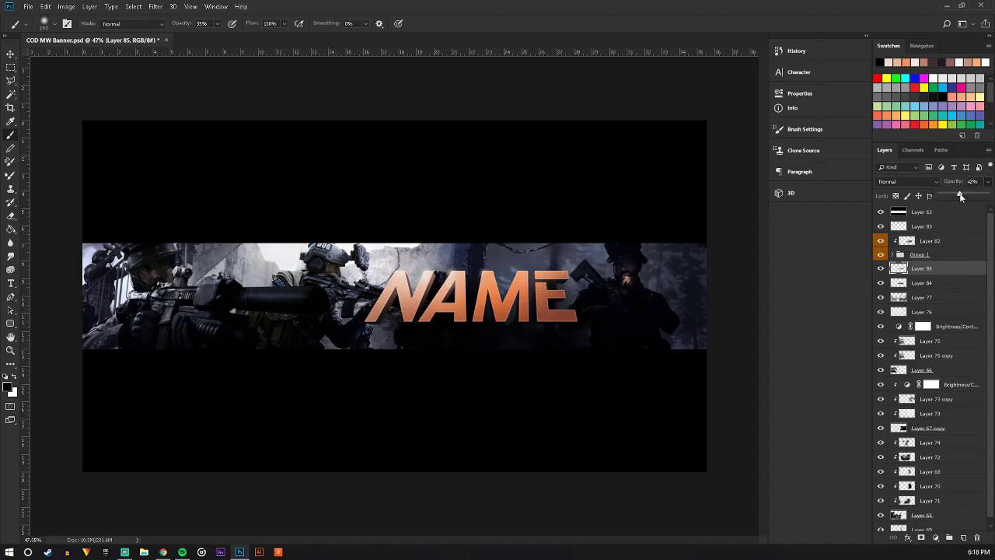
# Add Layer 86 clipped to Layer 82, paint grey over the E, and set Soft Light
pyautogui.click(948, 240)
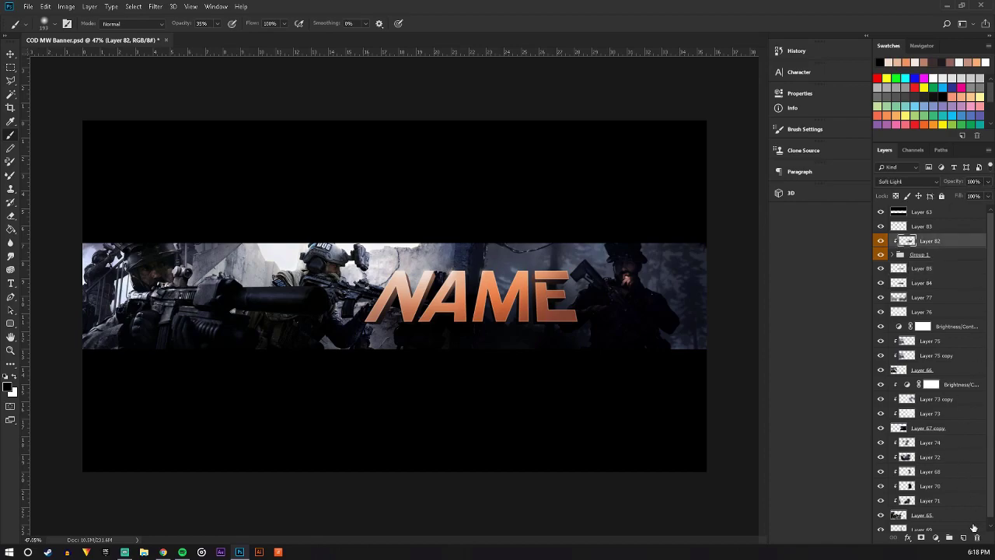
pyautogui.click(964, 536)
pyautogui.keyDown('alt'); pyautogui.click(924, 243); pyautogui.keyUp('alt')
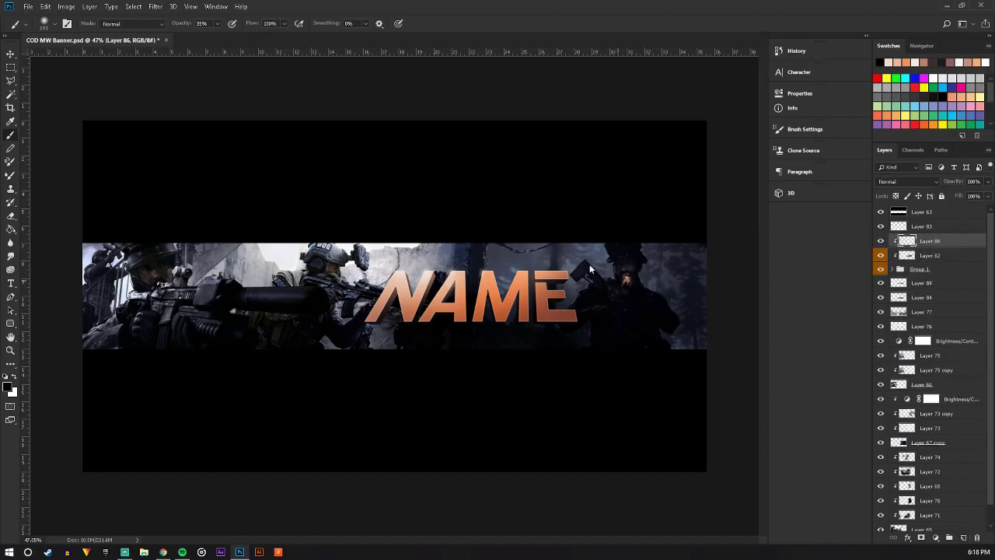
pyautogui.keyDown('alt'); pyautogui.click(595, 244); pyautogui.keyUp('alt')
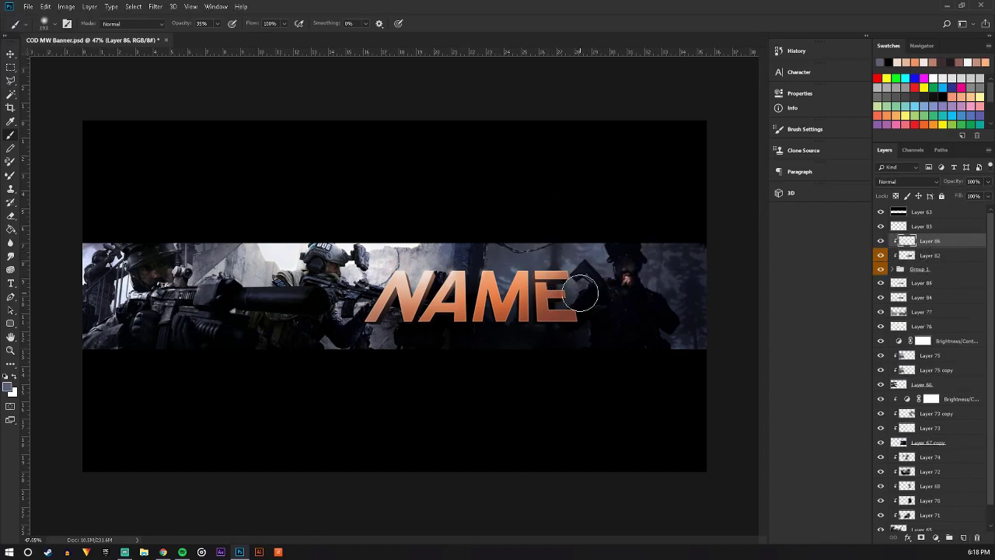
pyautogui.moveTo(584, 284)
pyautogui.mouseDown()
pyautogui.moveTo(515, 329)
pyautogui.moveTo(571, 289)
pyautogui.moveTo(501, 325)
pyautogui.moveTo(494, 311)
pyautogui.moveTo(465, 303)
pyautogui.moveTo(359, 325)
pyautogui.mouseUp()
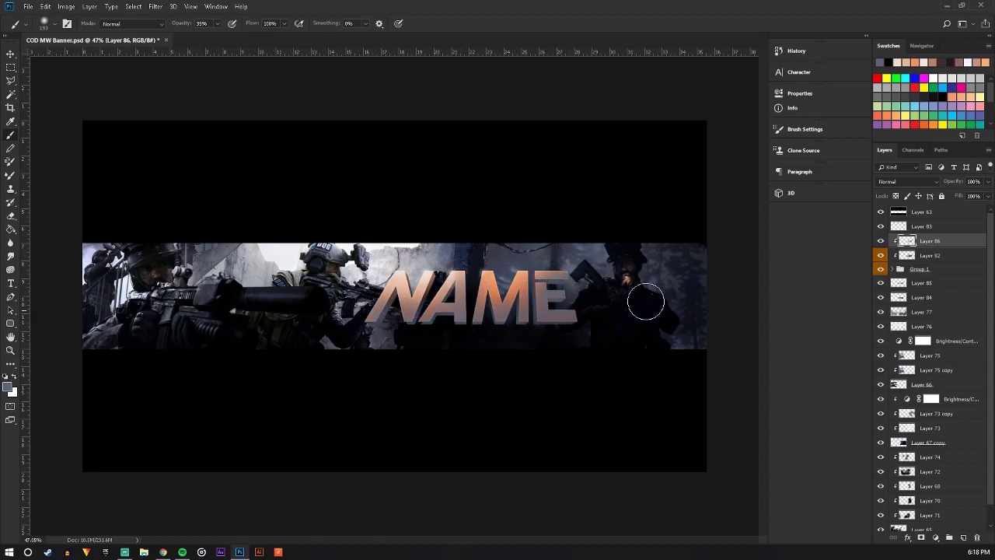
pyautogui.click(916, 183)
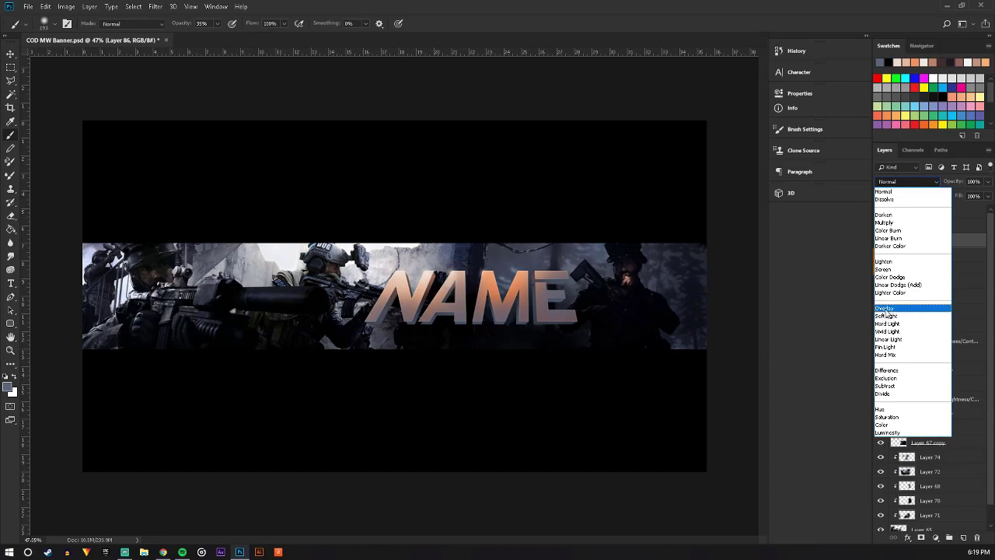
pyautogui.click(885, 315)
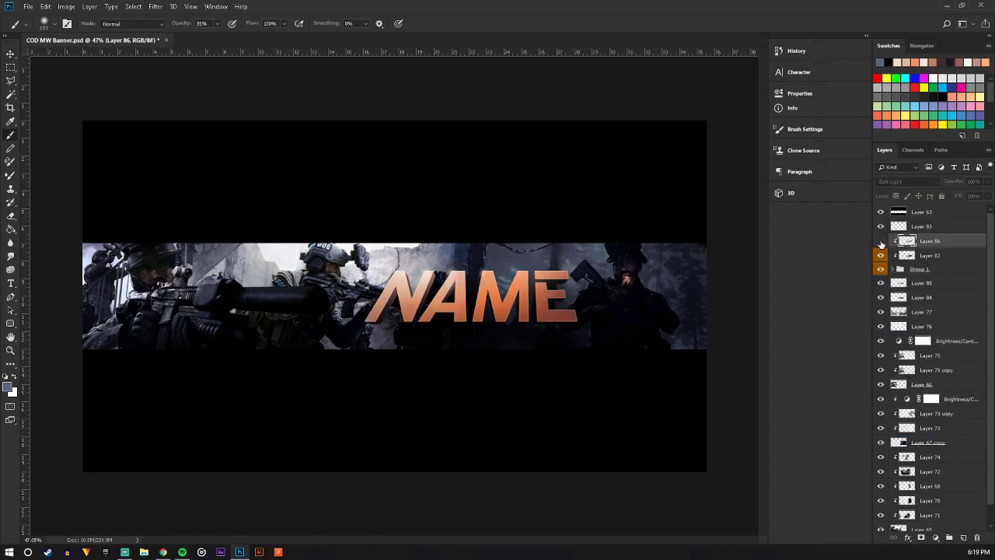
# Duplicate Layer 86 and set the copy to Color mode at 20% opacity
pyautogui.click(922, 244)
pyautogui.moveTo(948, 244); pyautogui.dragTo(951, 253)
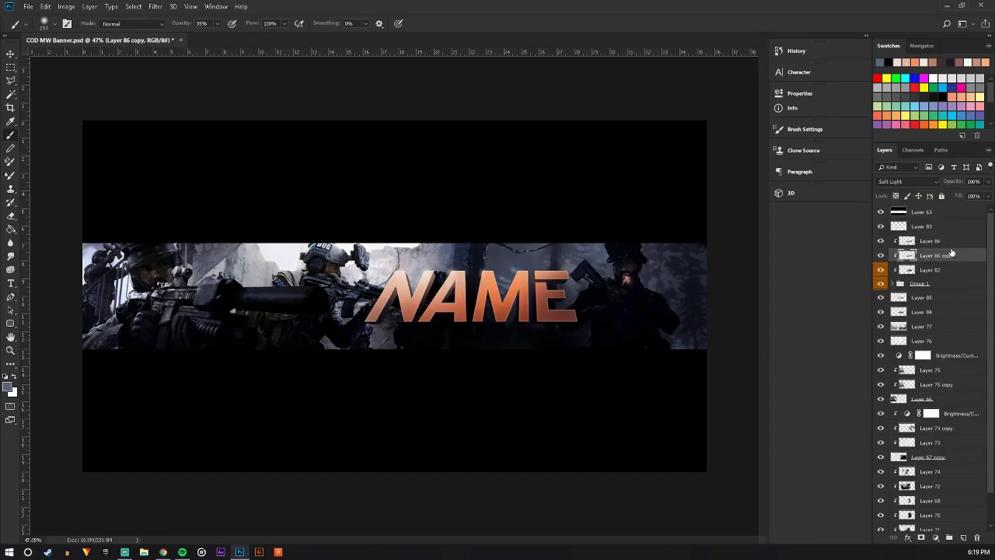
pyautogui.click(910, 182)
pyautogui.click(902, 422)
pyautogui.click(988, 196)
pyautogui.click(880, 243)
pyautogui.click(987, 183)
pyautogui.moveTo(946, 194); pyautogui.dragTo(957, 194)
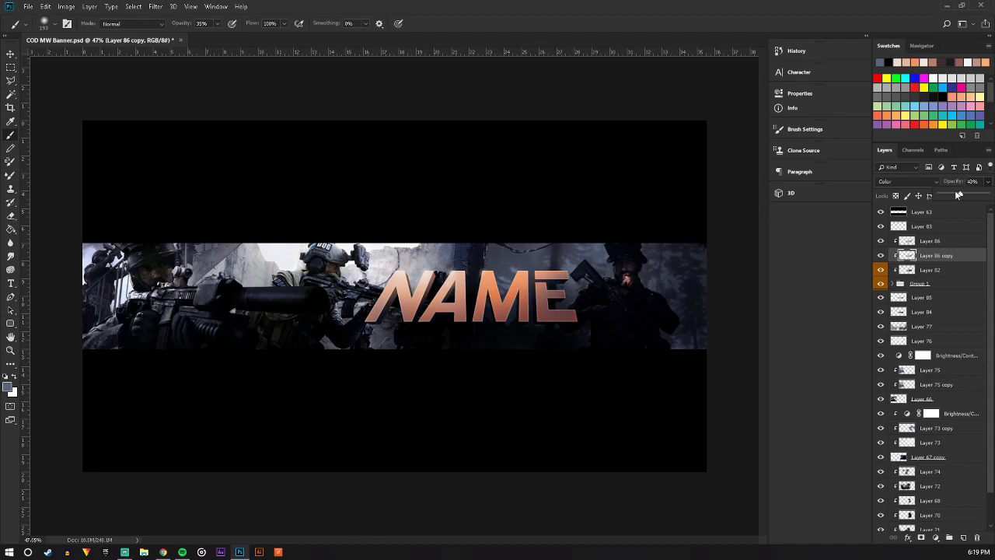
# Save the banner with Ctrl+S
pyautogui.click(13, 82)
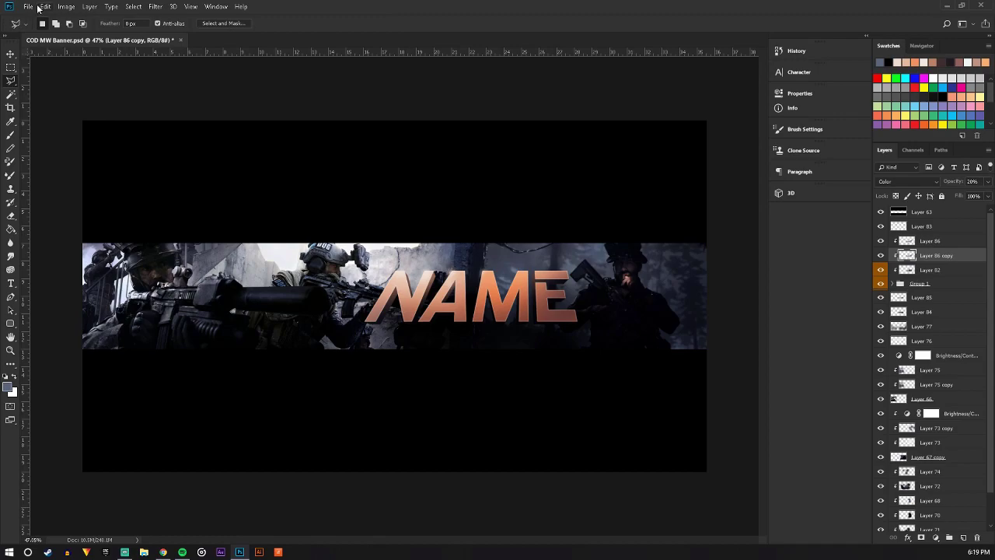
pyautogui.click(28, 6)
pyautogui.press('Escape')
pyautogui.hotkey('ctrl', 's')
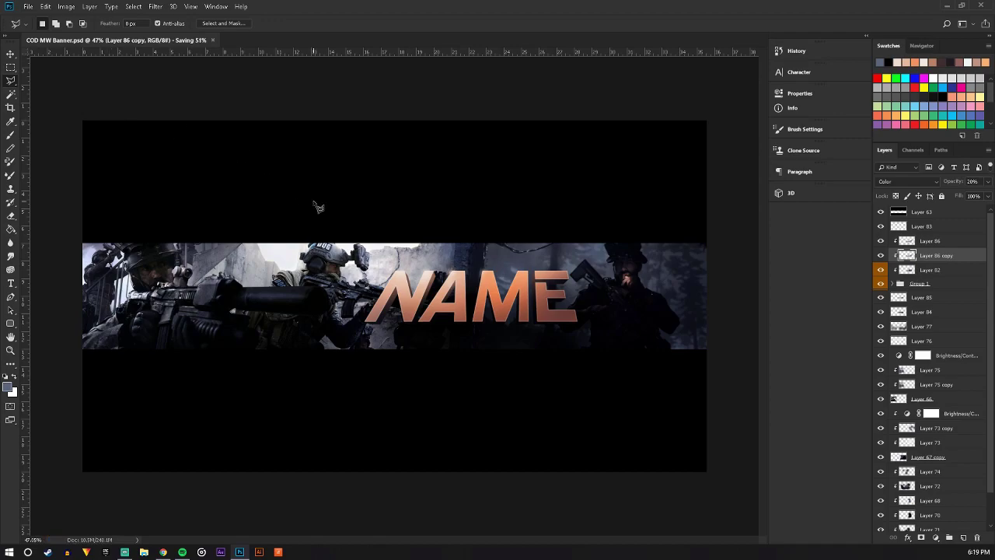
# On a new layer above Layer 77, fill a lassoed triangle with orange from the title
pyautogui.click(945, 298)
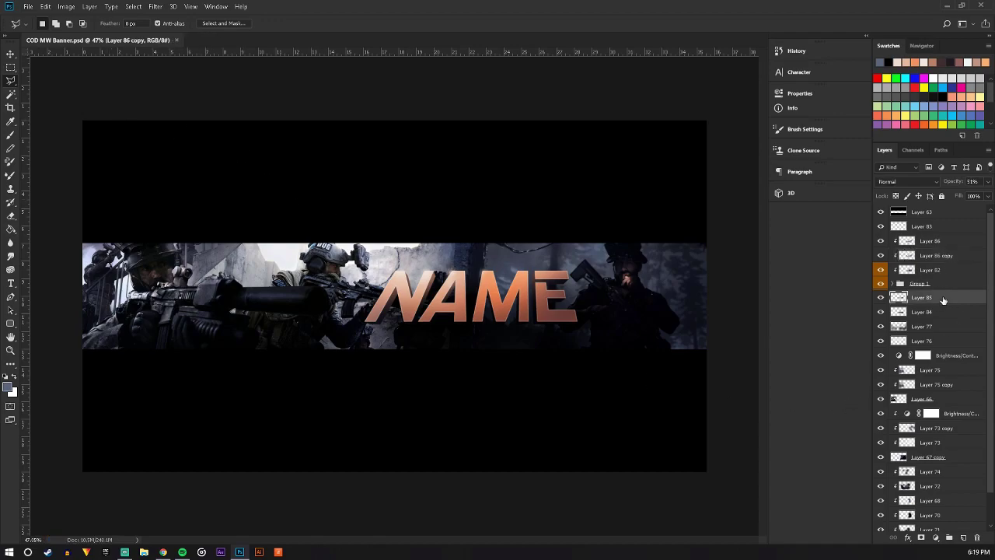
pyautogui.click(922, 327)
pyautogui.click(964, 537)
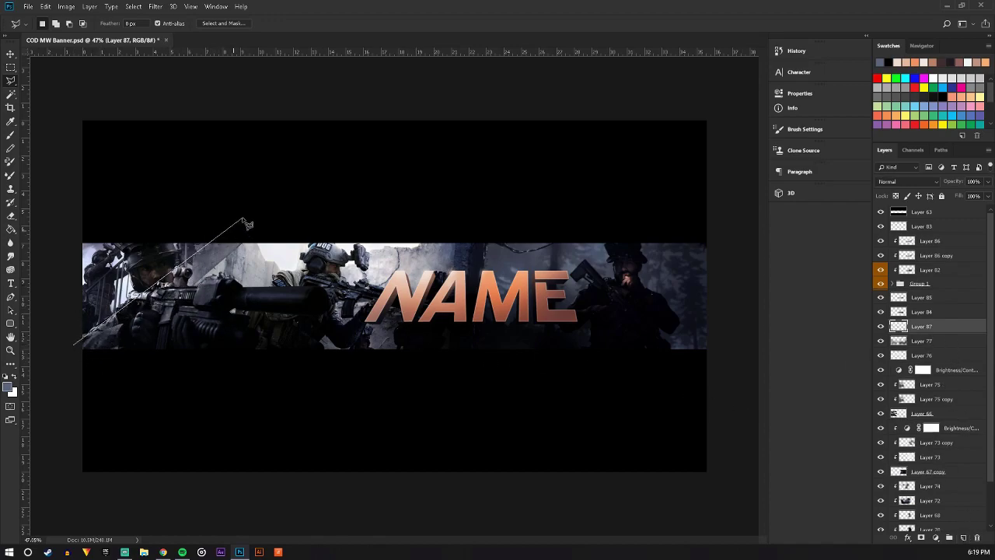
pyautogui.click(157, 278)
pyautogui.click(401, 412)
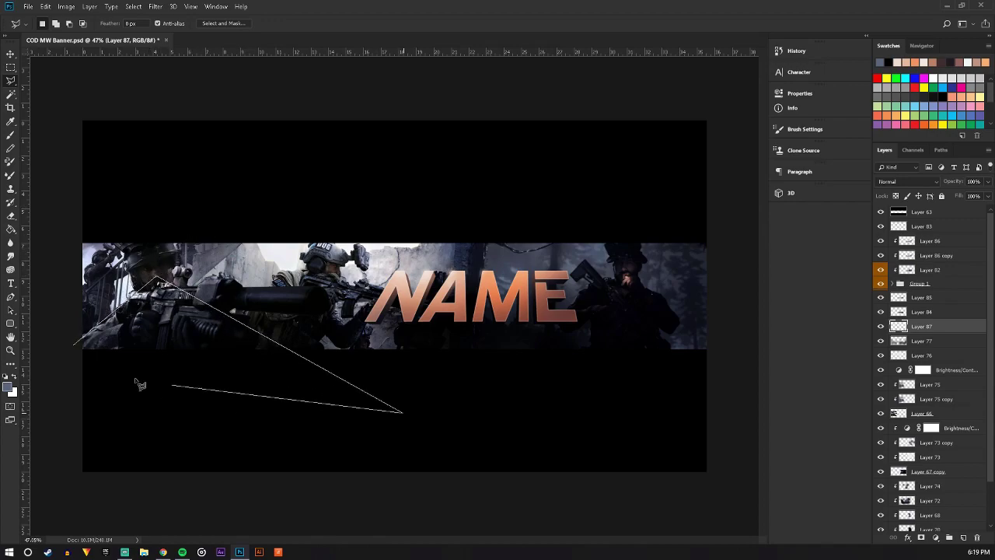
pyautogui.click(76, 351)
pyautogui.click(11, 229)
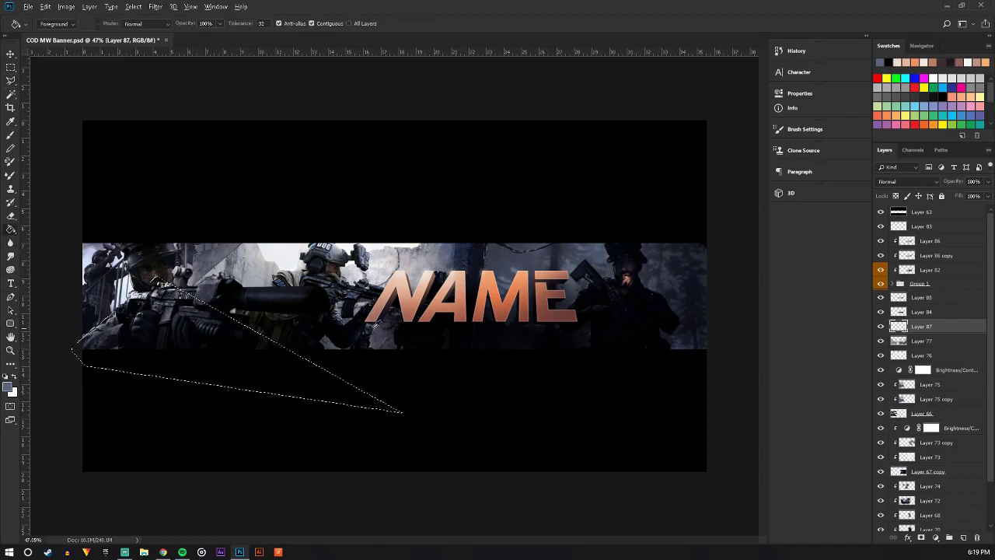
pyautogui.keyDown('alt'); pyautogui.click(447, 305); pyautogui.keyUp('alt')
pyautogui.click(254, 346)
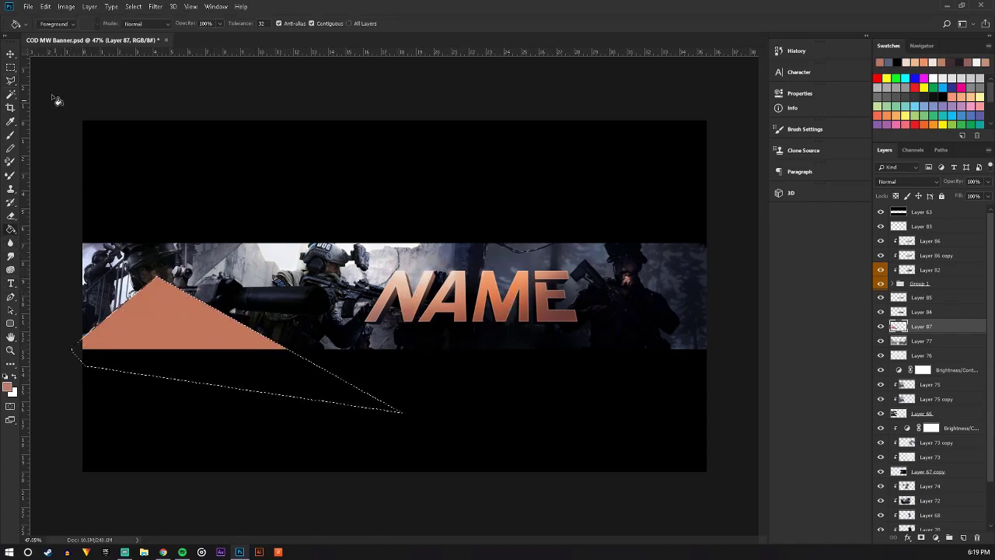
pyautogui.click(11, 80)
pyautogui.rightClick(258, 309)
pyautogui.click(284, 318)
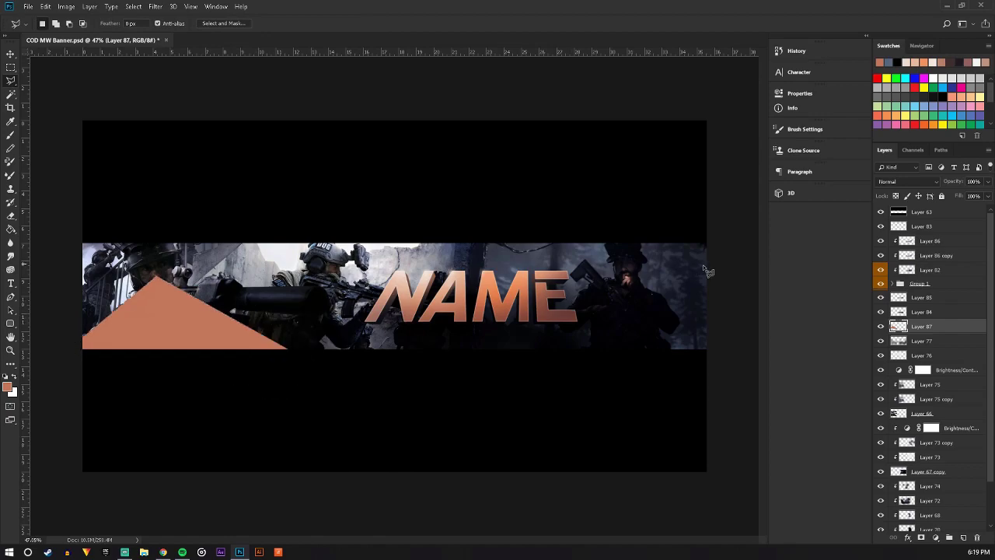
# Fill a lassoed wedge along the top-right edge with orange
pyautogui.click(721, 255)
pyautogui.click(654, 272)
pyautogui.click(564, 215)
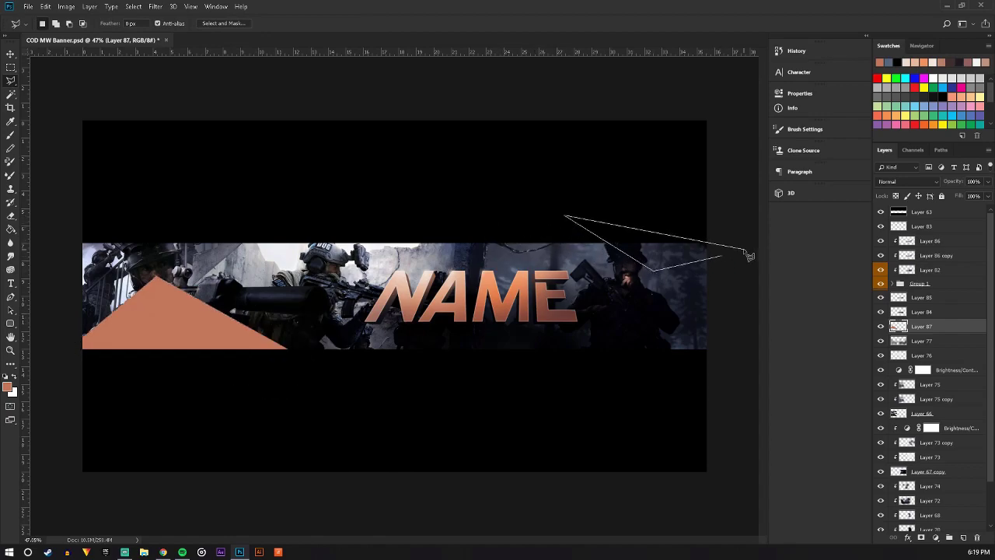
pyautogui.click(722, 257)
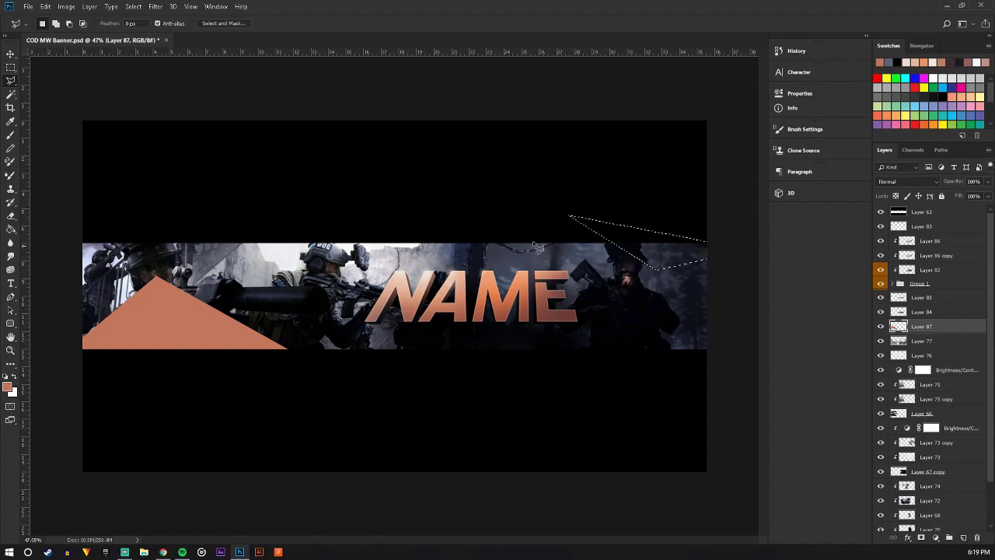
pyautogui.click(10, 230)
pyautogui.click(666, 263)
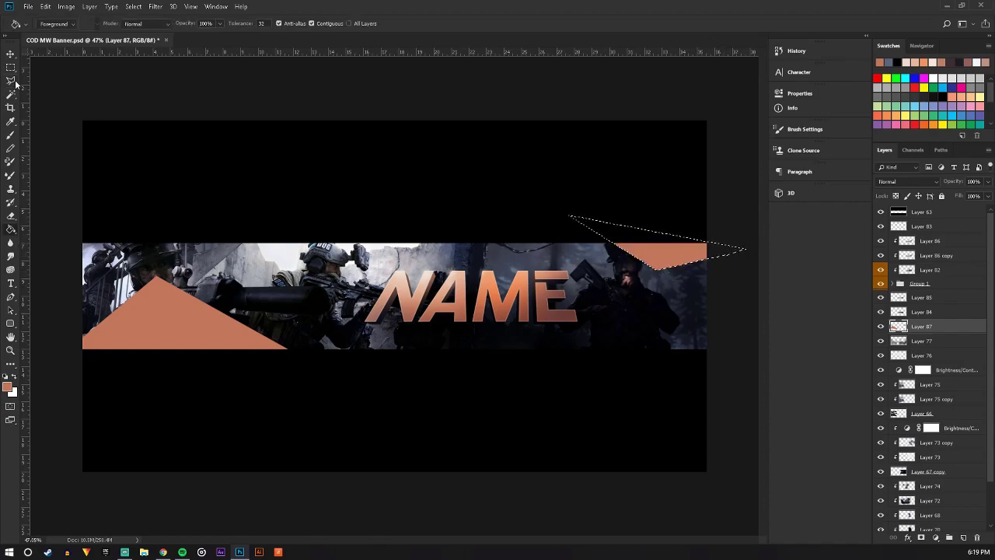
pyautogui.click(10, 82)
pyautogui.rightClick(473, 227)
pyautogui.click(498, 232)
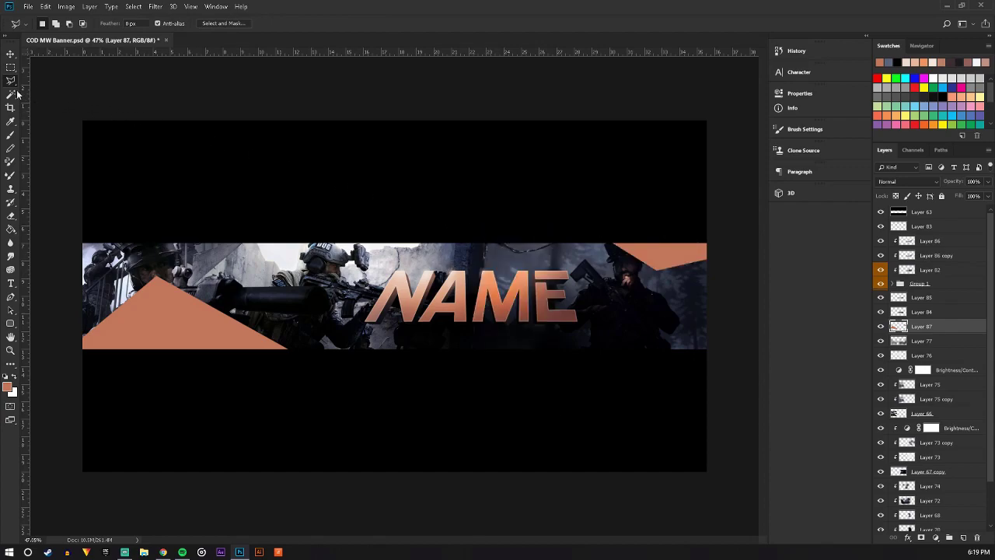
# Rotate the orange shapes about -2° and shift them slightly right
pyautogui.click(10, 56)
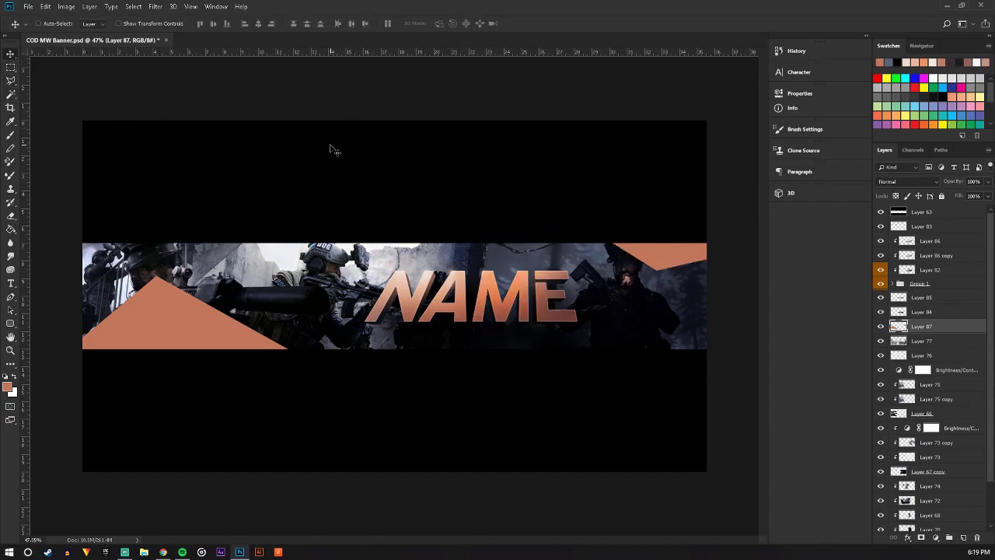
pyautogui.hotkey('ctrl', 't')
pyautogui.moveTo(387, 194); pyautogui.dragTo(384, 176)
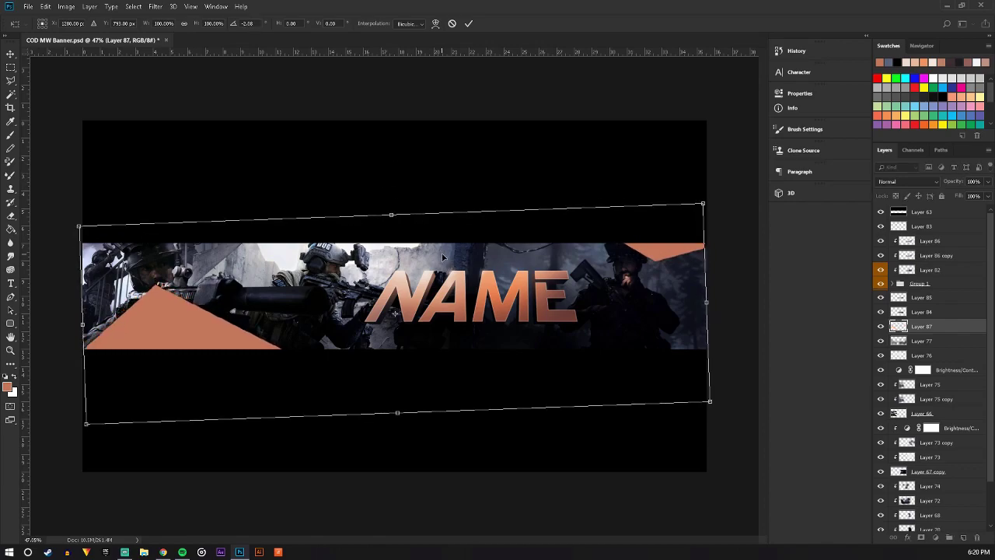
pyautogui.moveTo(480, 262); pyautogui.dragTo(491, 272)
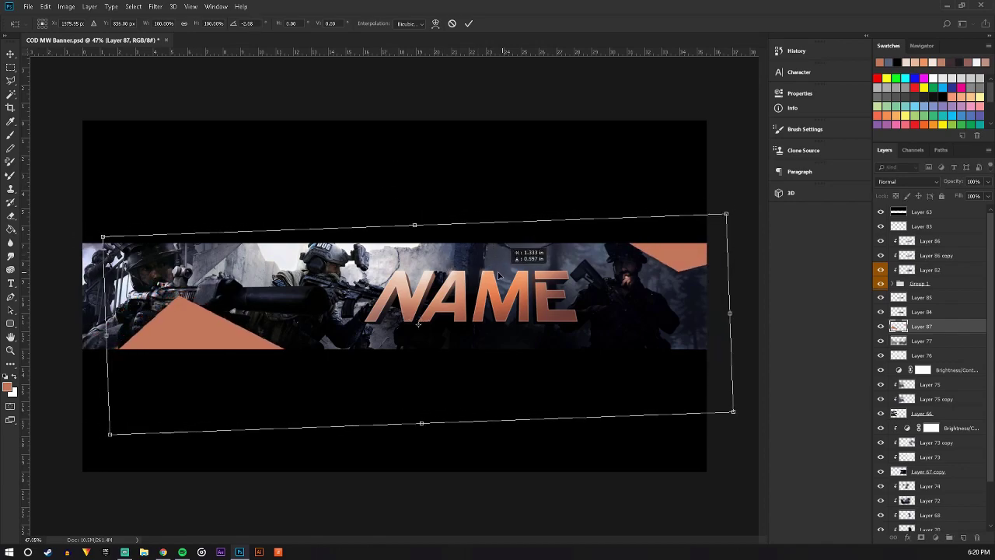
pyautogui.click(9, 55)
pyautogui.click(447, 202)
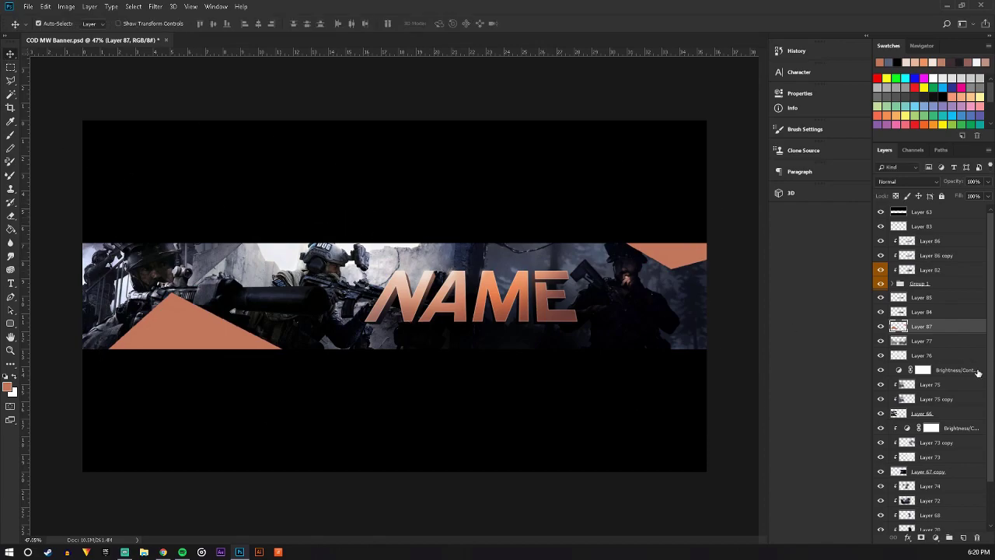
pyautogui.click(11, 81)
# Outline the inside of the bottom-left orange triangle with the Polygonal Lasso
pyautogui.scroll(2, 109, 358)
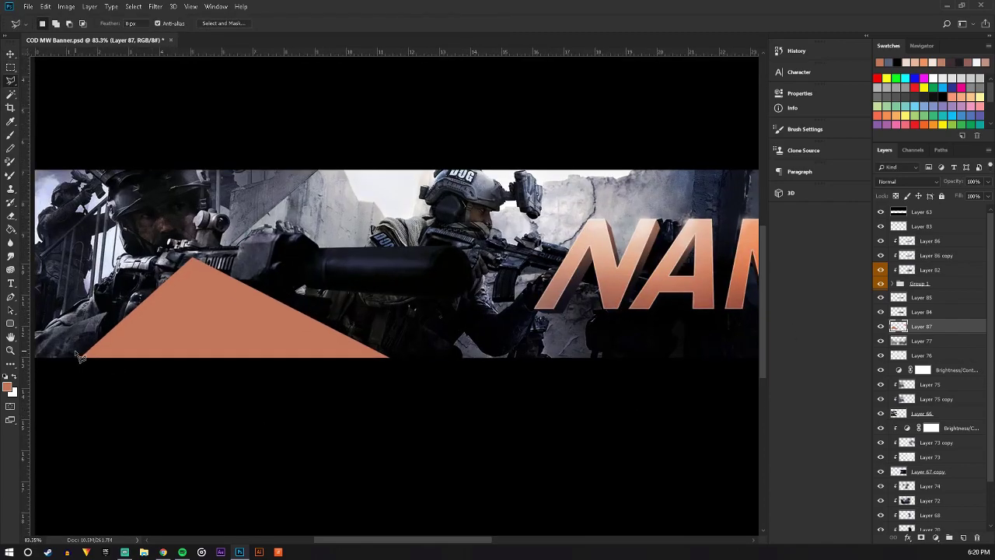
pyautogui.scroll(2, 94, 349)
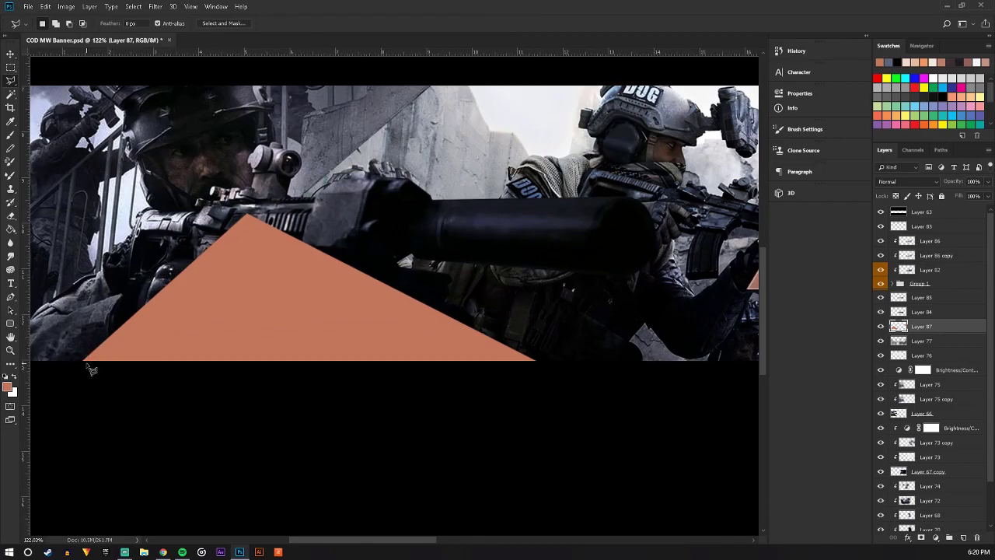
pyautogui.click(86, 361)
pyautogui.click(531, 359)
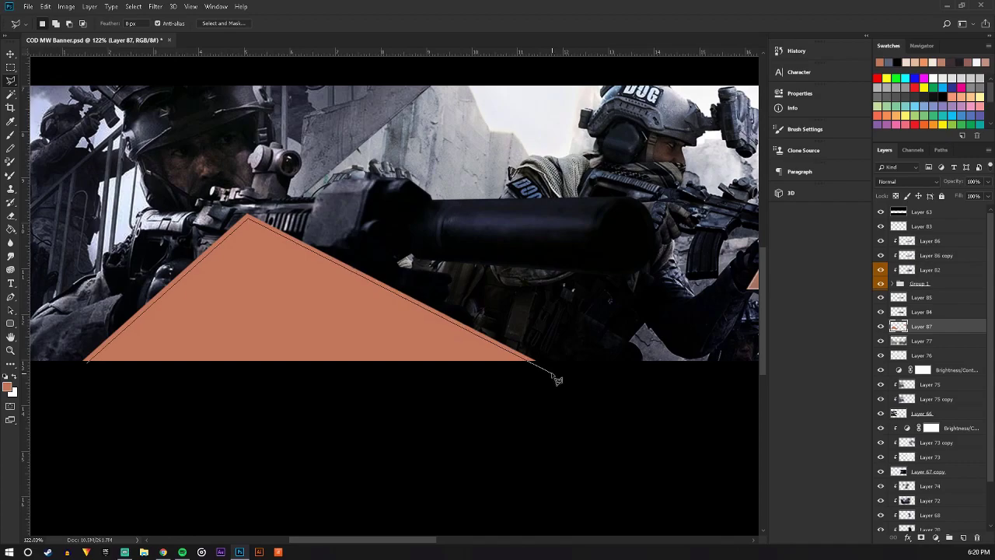
pyautogui.click(551, 372)
pyautogui.click(87, 363)
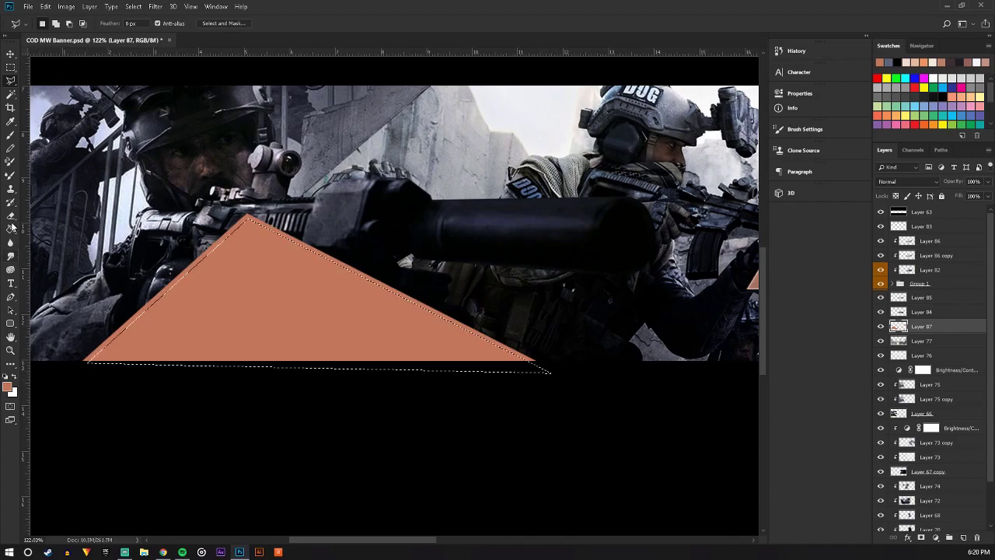
# Erase the triangle's fill with a 100% opacity Eraser at size 228
pyautogui.click(11, 217)
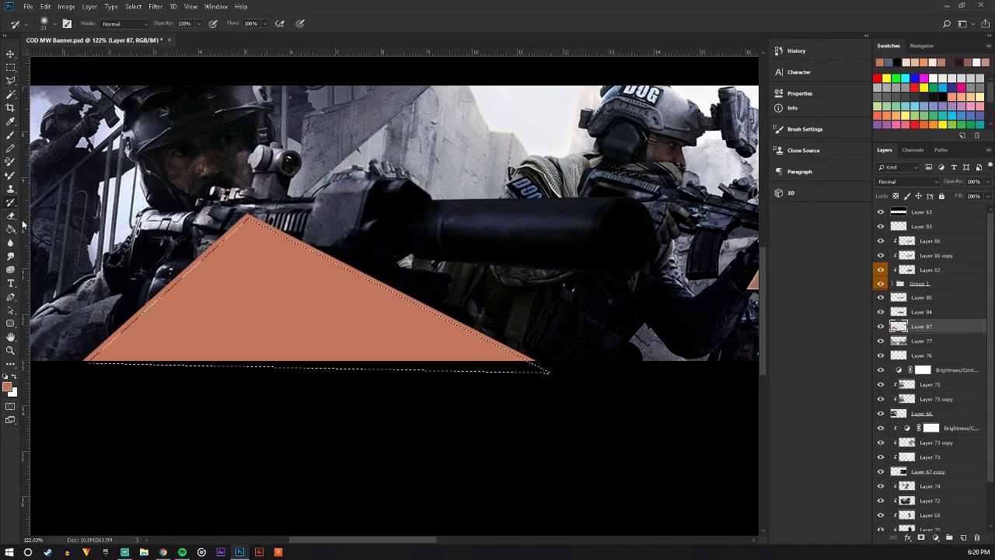
pyautogui.click(175, 23)
pyautogui.moveTo(177, 36); pyautogui.dragTo(186, 36)
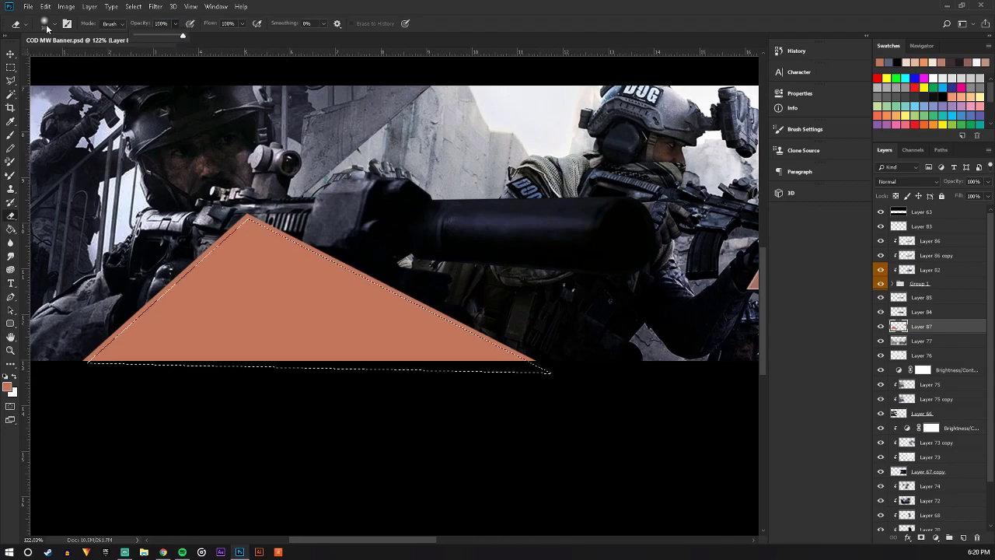
pyautogui.click(44, 23)
pyautogui.moveTo(47, 56); pyautogui.dragTo(104, 56)
pyautogui.moveTo(221, 299)
pyautogui.mouseDown()
pyautogui.moveTo(303, 194)
pyautogui.moveTo(256, 291)
pyautogui.mouseUp()
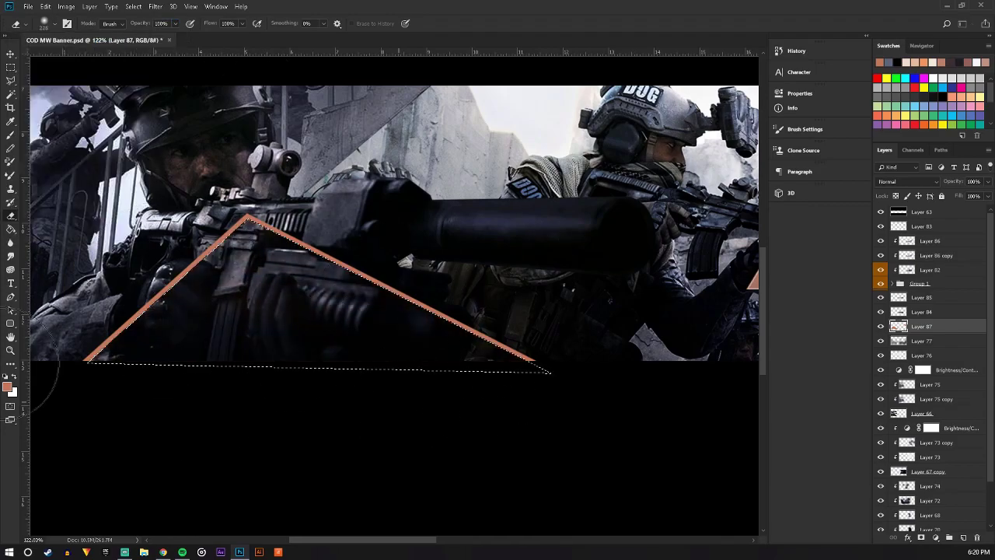
# Deselect the triangle and bring the top-right orange wedge into view
pyautogui.click(11, 80)
pyautogui.rightClick(359, 294)
pyautogui.click(381, 298)
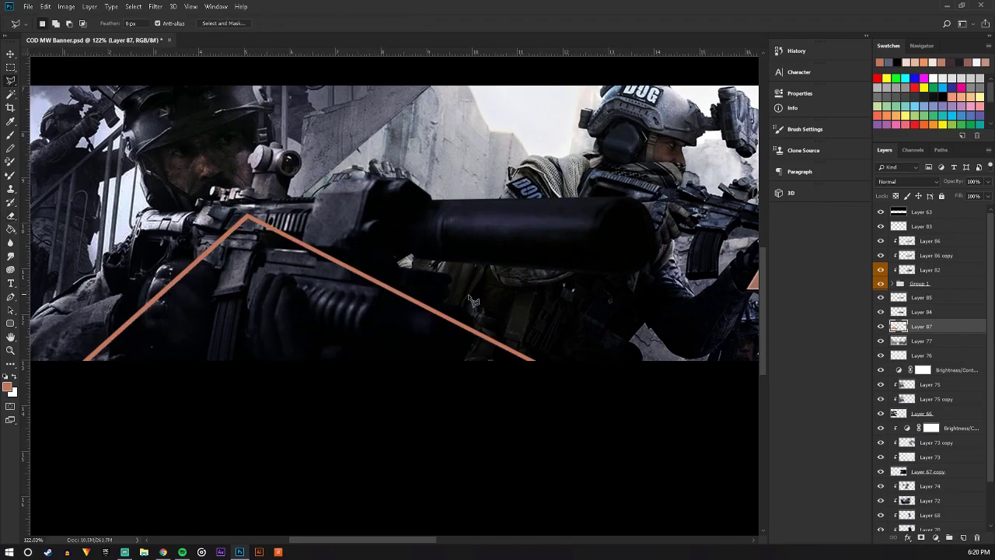
pyautogui.scroll(-5, 475, 296)
pyautogui.scroll(-2, 482, 285)
pyautogui.scroll(4, 544, 349)
pyautogui.scroll(3, 616, 432)
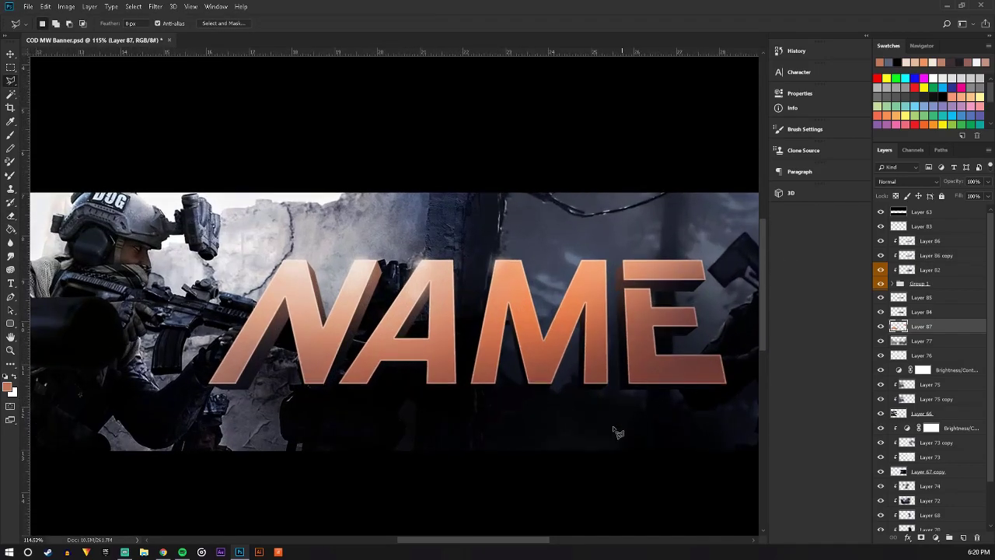
pyautogui.moveTo(481, 541); pyautogui.dragTo(542, 539)
pyautogui.scroll(2, 428, 311)
pyautogui.scroll(1, 183, 170)
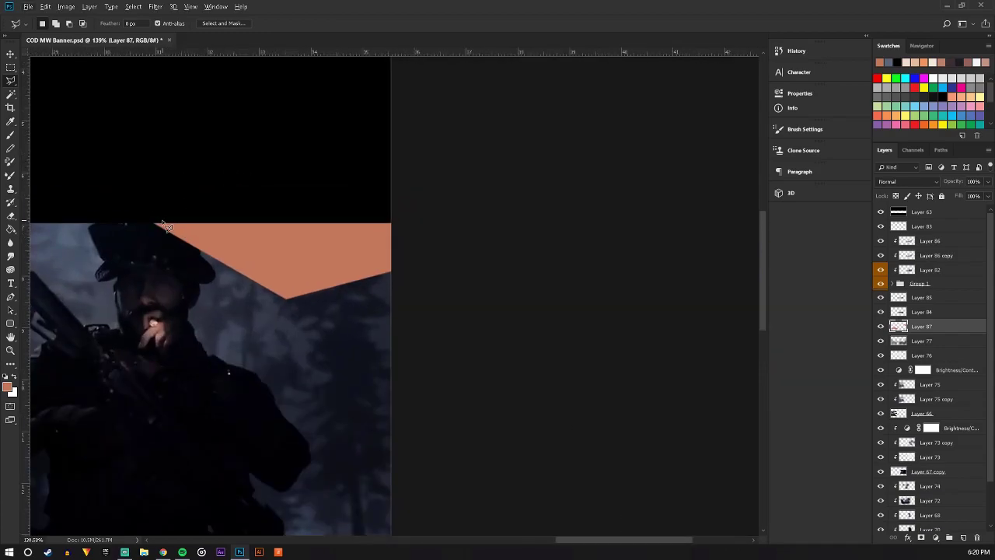
# Outline the inside of the top-right orange wedge, extending above the banner
pyautogui.click(287, 293)
pyautogui.click(428, 253)
pyautogui.click(418, 171)
pyautogui.click(249, 177)
pyautogui.click(163, 223)
# Erase the wedge fill down to a thin stripe, then deselect
pyautogui.click(11, 215)
pyautogui.moveTo(168, 239)
pyautogui.mouseDown()
pyautogui.moveTo(284, 244)
pyautogui.moveTo(349, 223)
pyautogui.mouseUp()
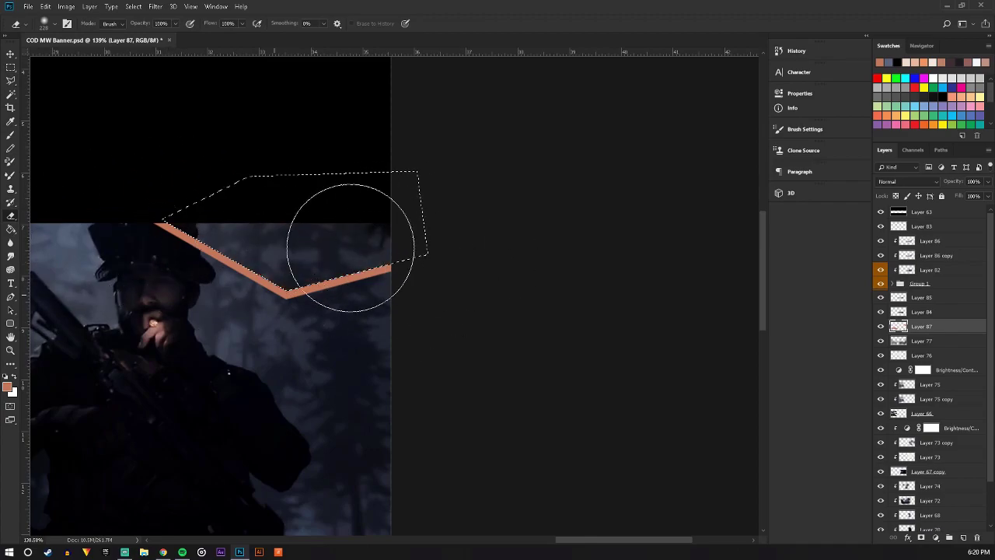
pyautogui.click(12, 81)
pyautogui.rightClick(237, 235)
pyautogui.click(250, 243)
pyautogui.scroll(-10, 396, 379)
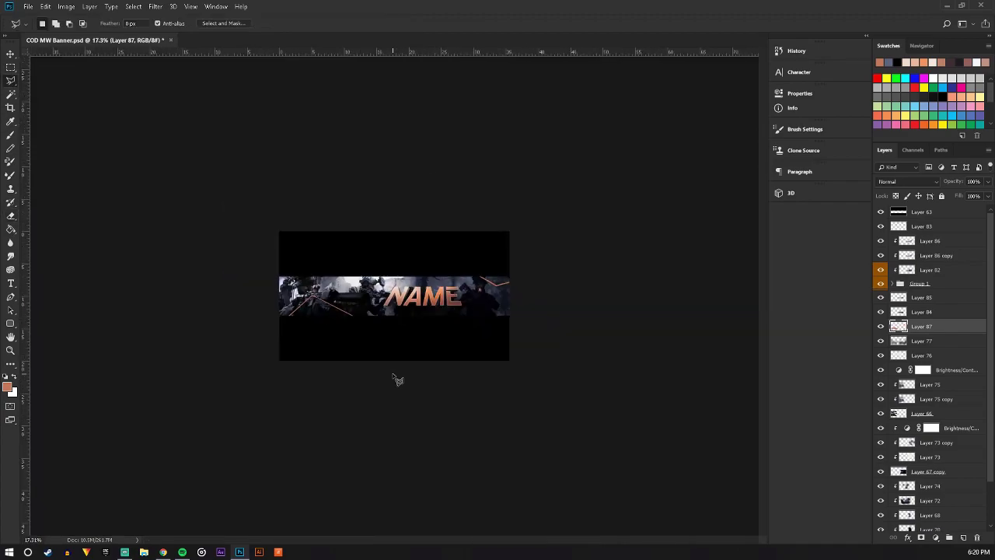
pyautogui.scroll(2, 396, 379)
pyautogui.scroll(3, 396, 373)
pyautogui.scroll(-2, 418, 348)
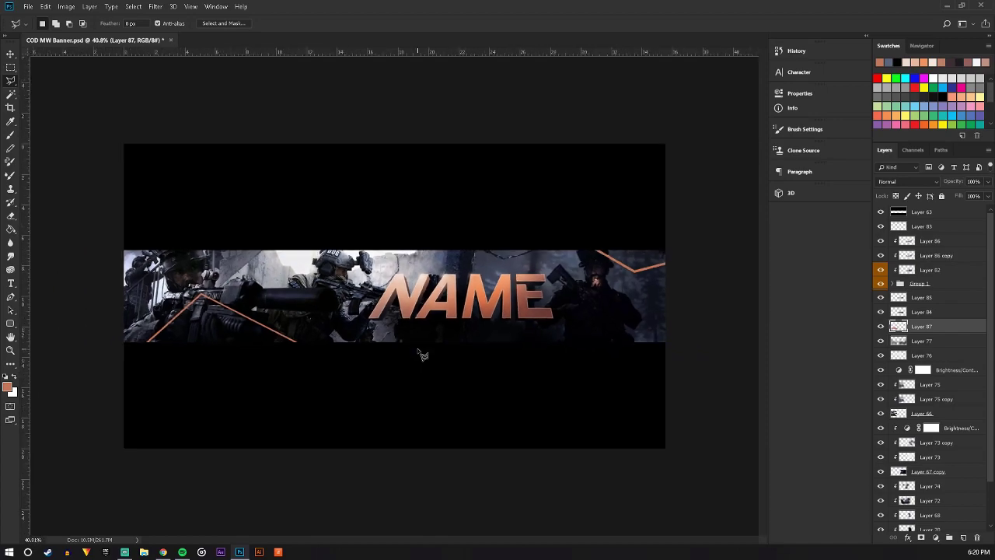
pyautogui.scroll(3, 253, 379)
pyautogui.scroll(1, 253, 378)
pyautogui.scroll(2, 268, 361)
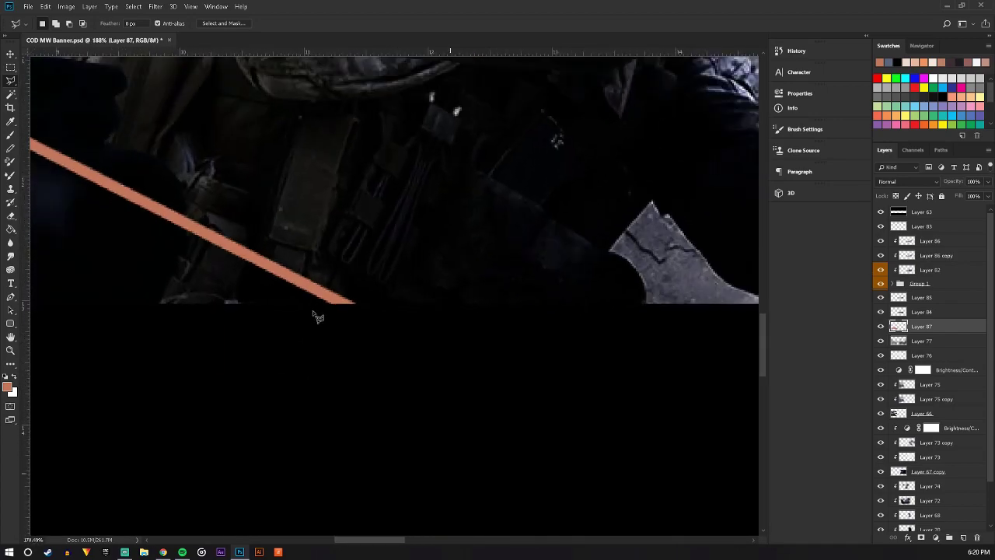
pyautogui.scroll(-4, 322, 303)
pyautogui.scroll(-3, 327, 290)
pyautogui.scroll(2, 338, 292)
pyautogui.scroll(1, 342, 294)
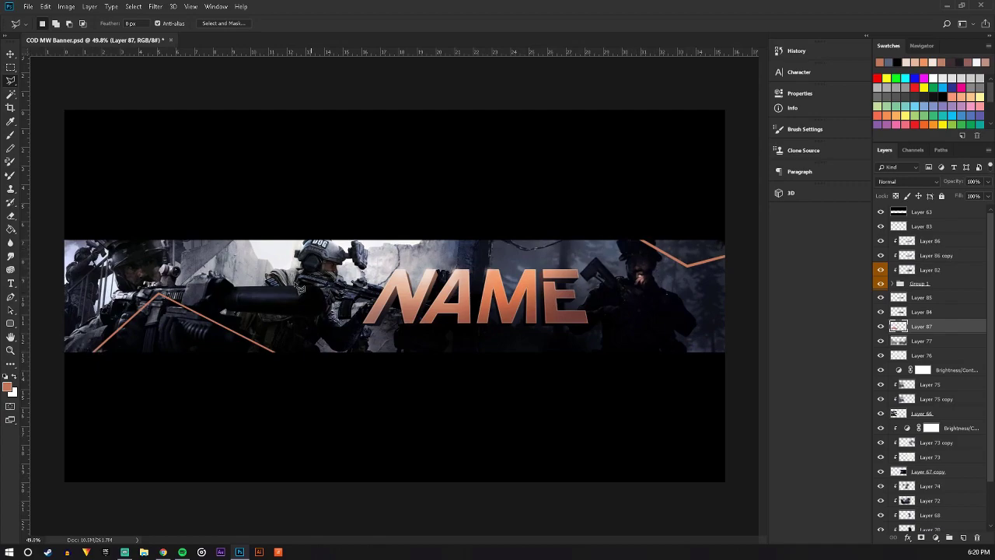
pyautogui.scroll(1, 361, 293)
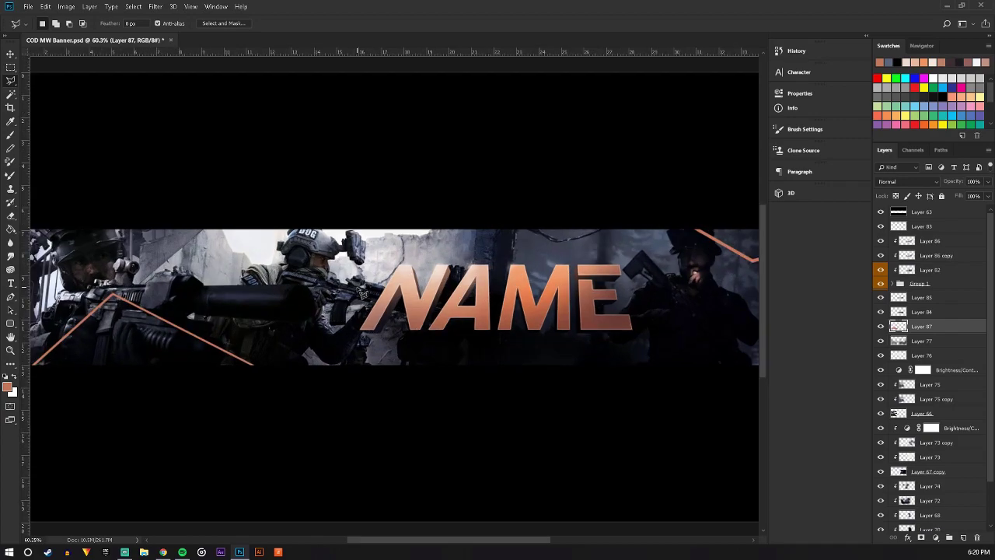
pyautogui.scroll(-1, 361, 291)
pyautogui.scroll(-1, 433, 309)
pyautogui.scroll(1, 503, 322)
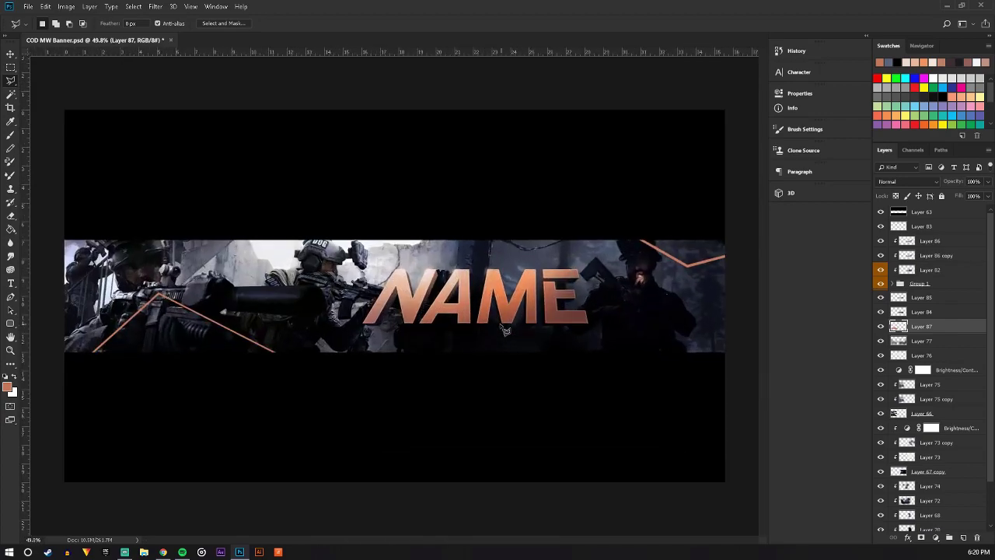
# Fill a new orange triangle behind the NAME title, then deselect
pyautogui.click(264, 220)
pyautogui.click(495, 169)
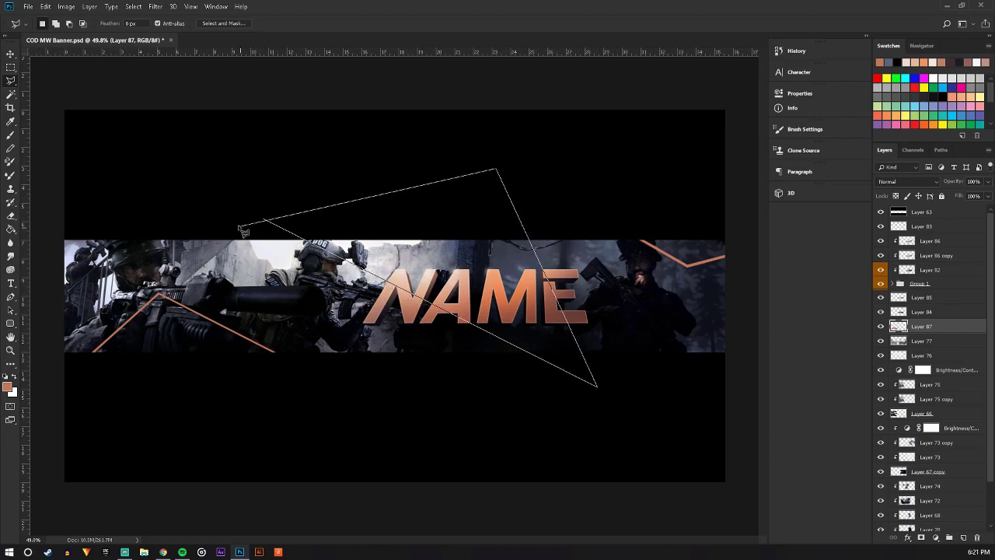
pyautogui.click(265, 221)
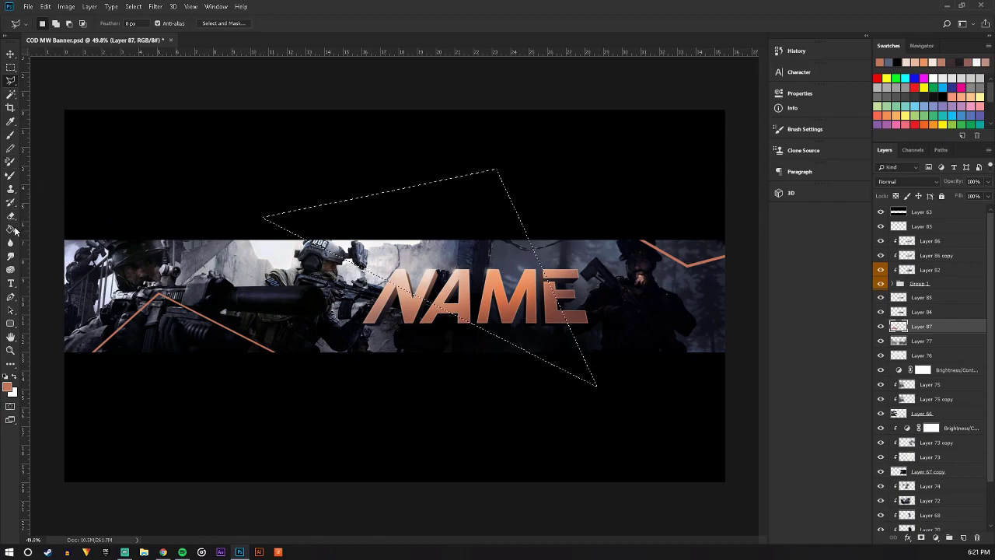
pyautogui.press('g')
pyautogui.click(451, 294)
pyautogui.press('l')
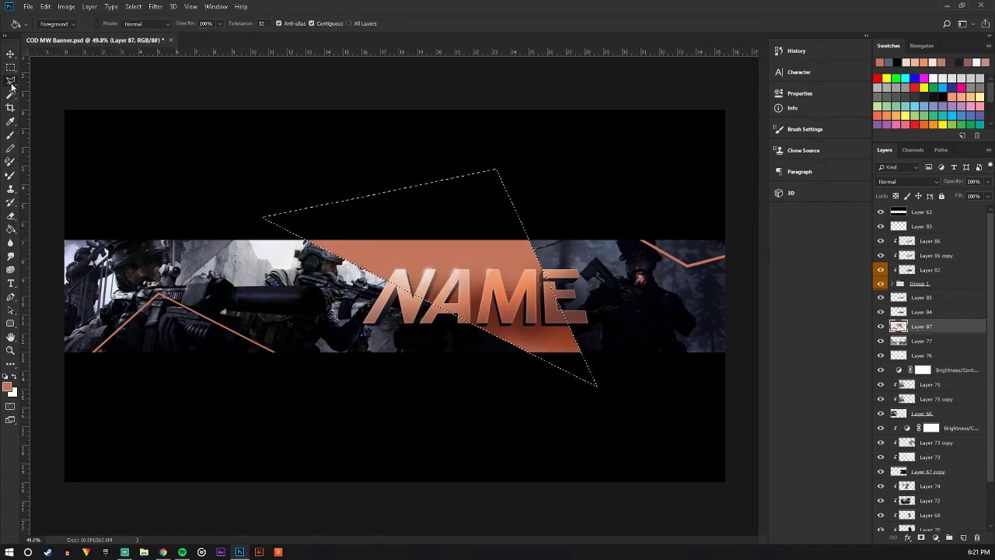
pyautogui.rightClick(378, 226)
pyautogui.click(400, 229)
# Outline the band's inner area from the banner's top-left corner past its bottom edge
pyautogui.scroll(5, 662, 366)
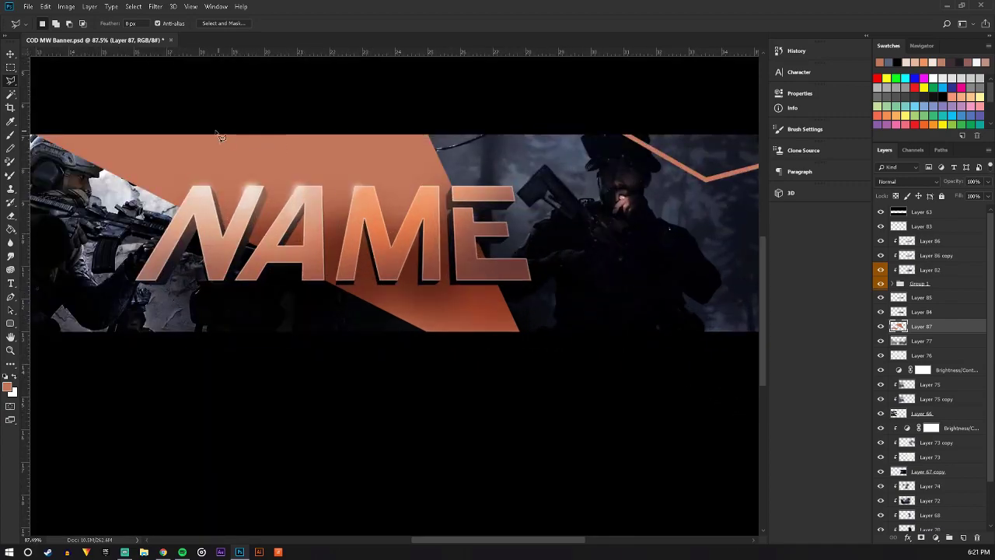
pyautogui.scroll(1, 407, 428)
pyautogui.moveTo(438, 539); pyautogui.dragTo(426, 545)
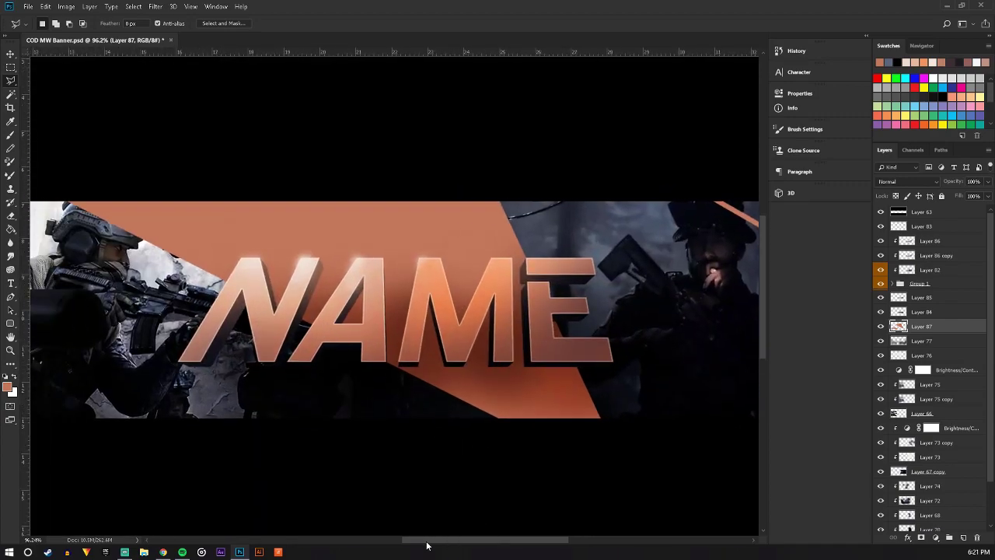
pyautogui.click(76, 202)
pyautogui.click(543, 436)
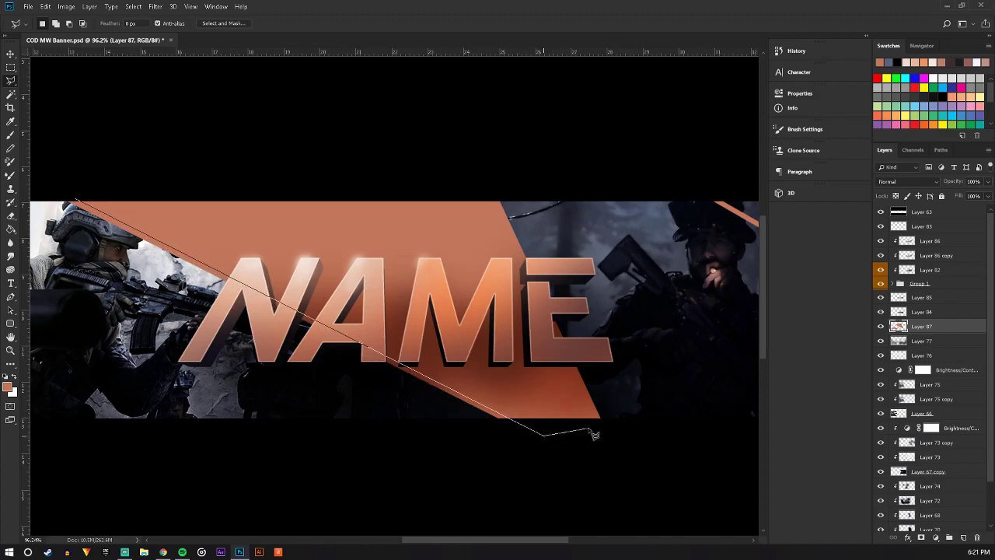
pyautogui.click(596, 424)
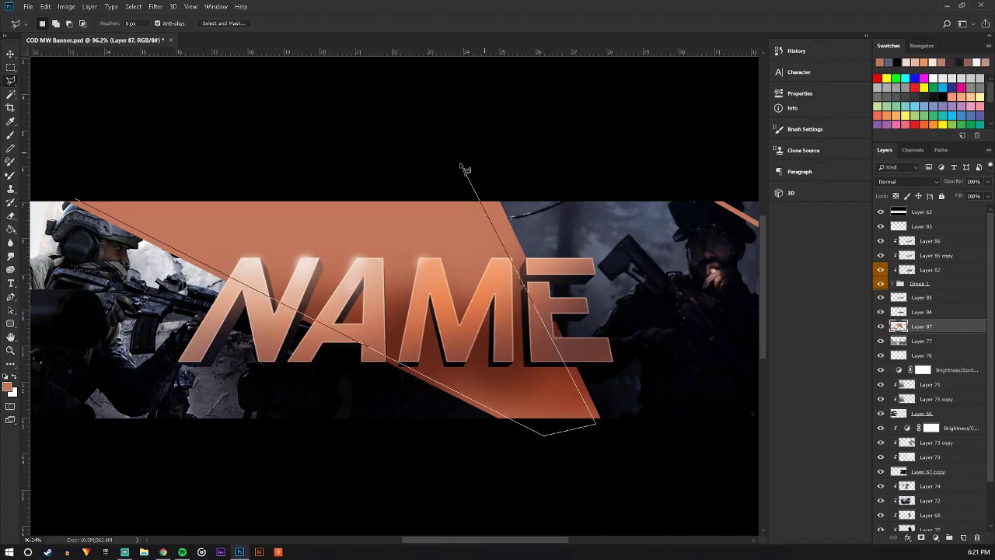
pyautogui.click(474, 162)
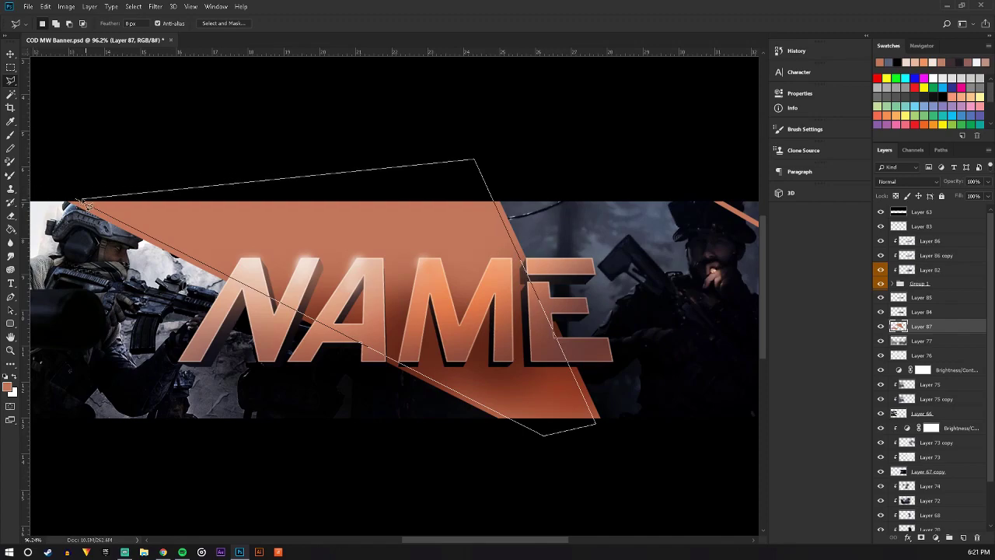
pyautogui.click(77, 201)
# Erase the orange inside the selection, leaving two thin stripes, and deselect
pyautogui.click(11, 228)
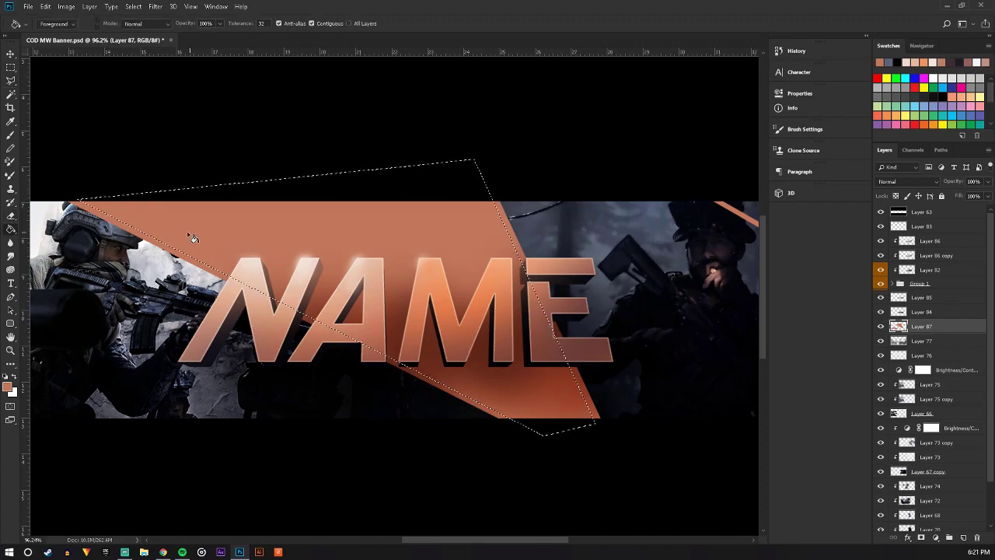
pyautogui.click(11, 215)
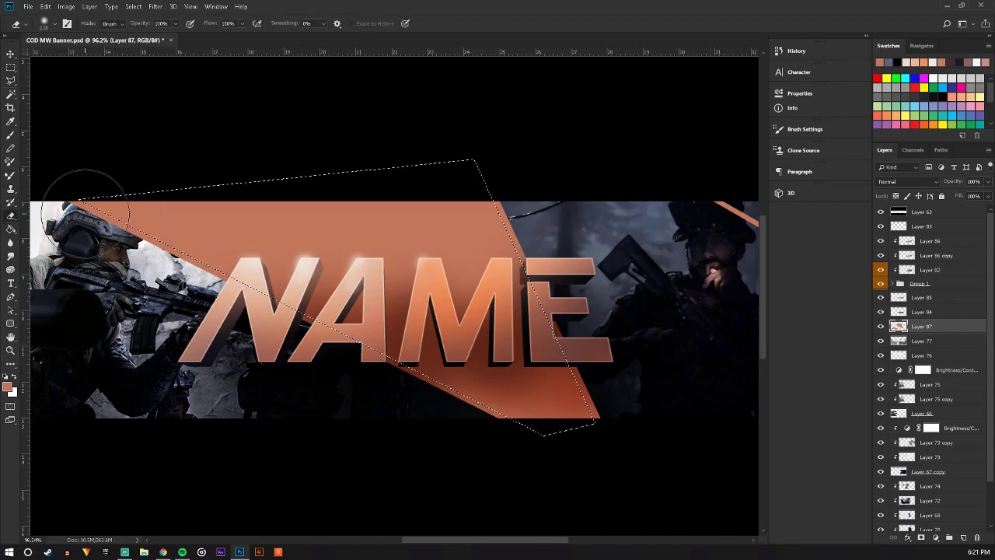
pyautogui.moveTo(67, 195)
pyautogui.mouseDown()
pyautogui.moveTo(624, 359)
pyautogui.moveTo(658, 473)
pyautogui.mouseUp()
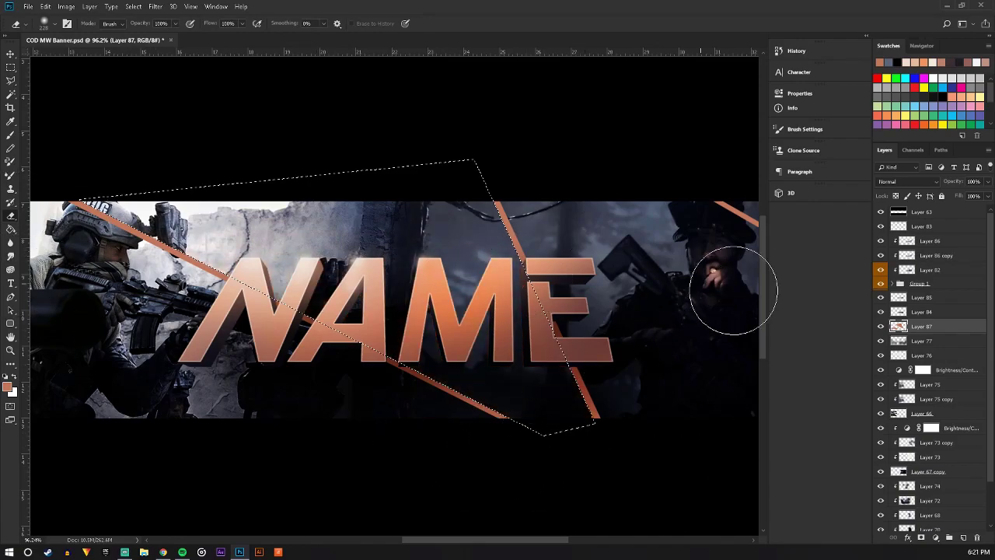
pyautogui.click(10, 81)
pyautogui.rightClick(260, 231)
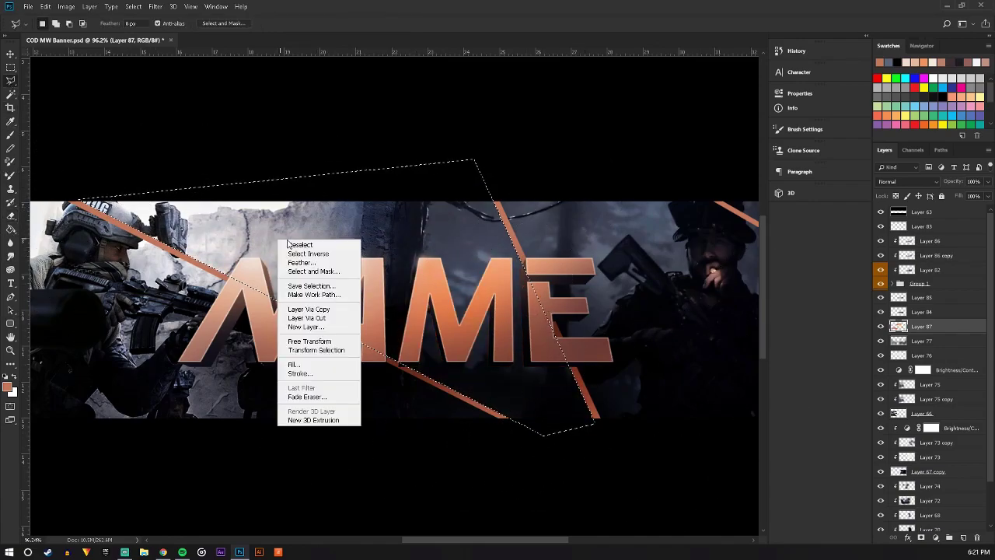
pyautogui.click(278, 240)
pyautogui.scroll(-3, 425, 307)
pyautogui.scroll(-1, 426, 307)
# Zoom in and erase the stripe's end over the left soldier's helmet with a small eraser
pyautogui.scroll(2, 551, 319)
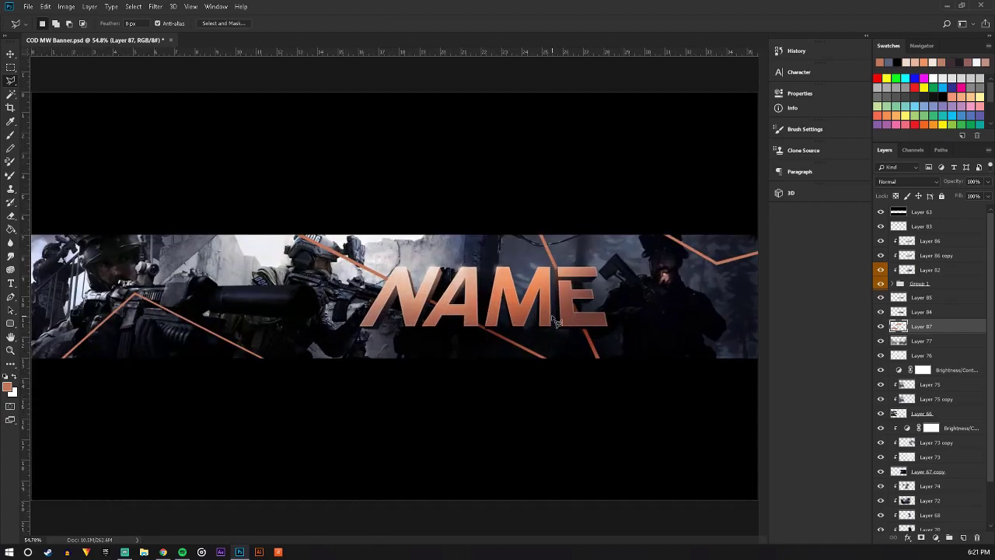
pyautogui.scroll(2, 317, 255)
pyautogui.scroll(1, 58, 181)
pyautogui.scroll(1, 35, 177)
pyautogui.scroll(1, 46, 202)
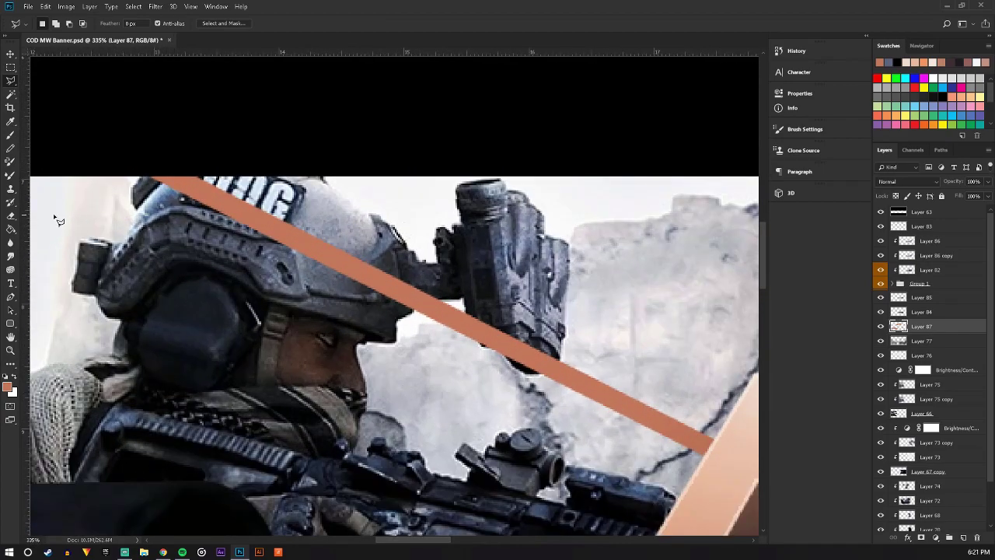
pyautogui.press('e')
pyautogui.click(48, 24)
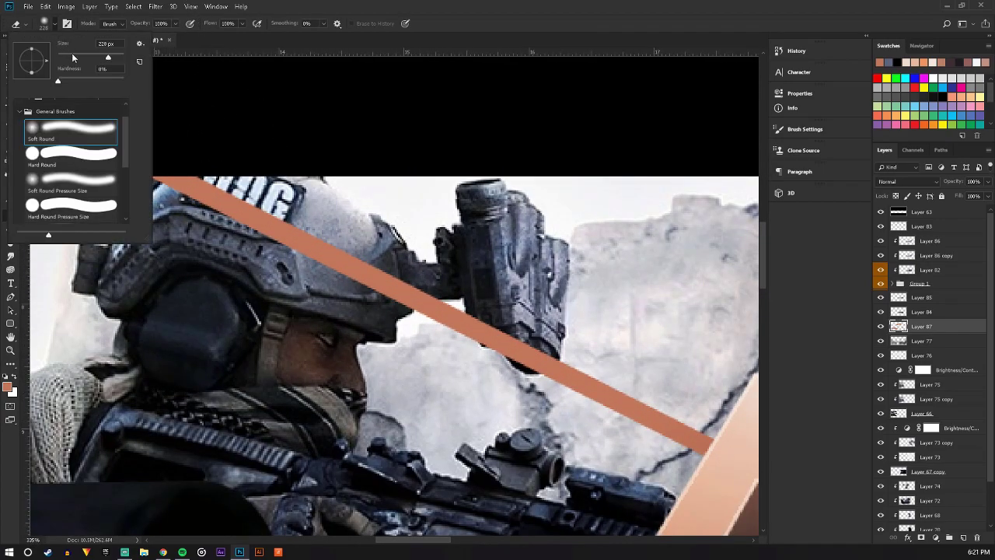
pyautogui.click(73, 58)
pyautogui.moveTo(189, 166); pyautogui.dragTo(411, 288)
# Set the eraser to 14 px, undoing and redoing the helmet erase
pyautogui.click(54, 24)
pyautogui.press('Return')
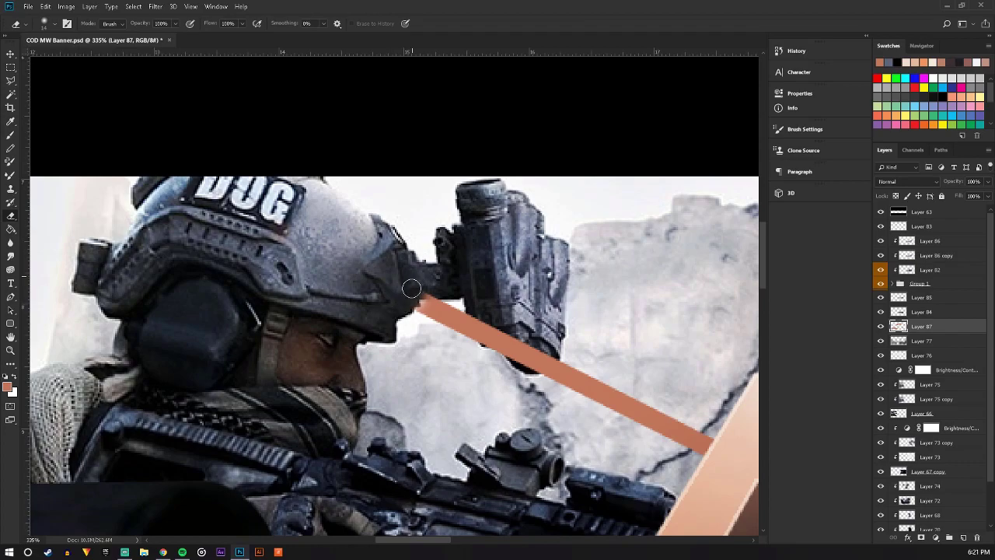
pyautogui.hotkey('ctrl', 'z')
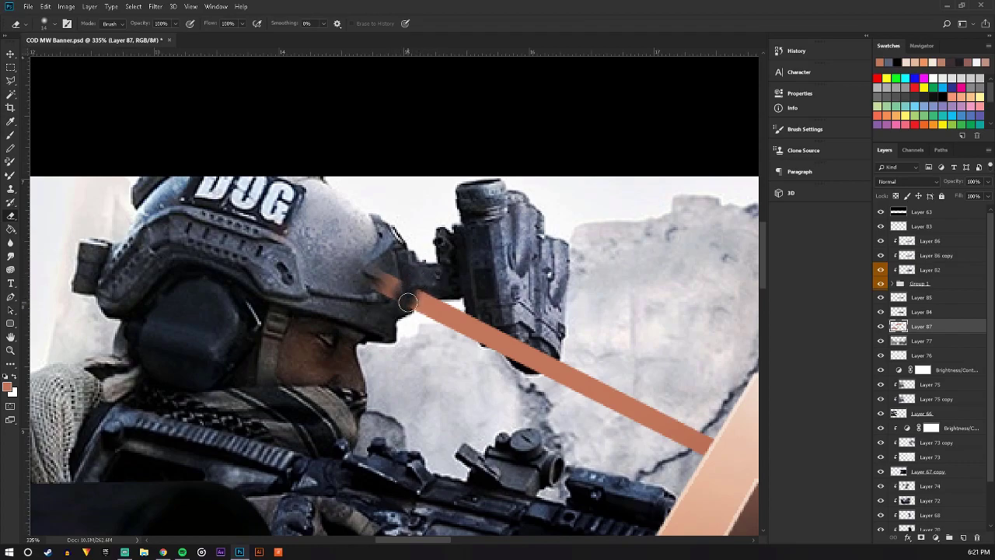
pyautogui.hotkey('ctrl', 'shift', 'z')
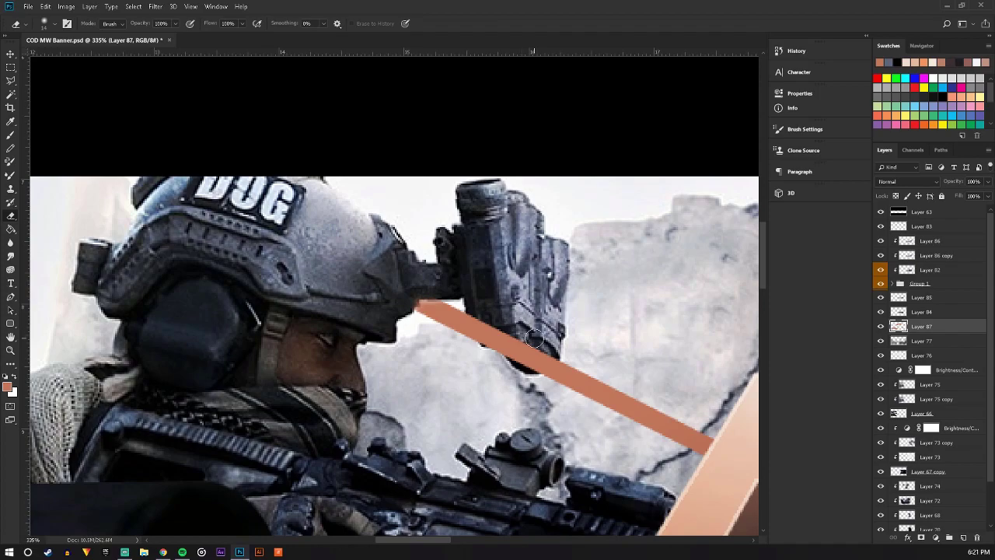
pyautogui.scroll(-3, 533, 338)
pyautogui.scroll(-2, 544, 350)
pyautogui.scroll(-1, 552, 354)
pyautogui.scroll(2, 561, 362)
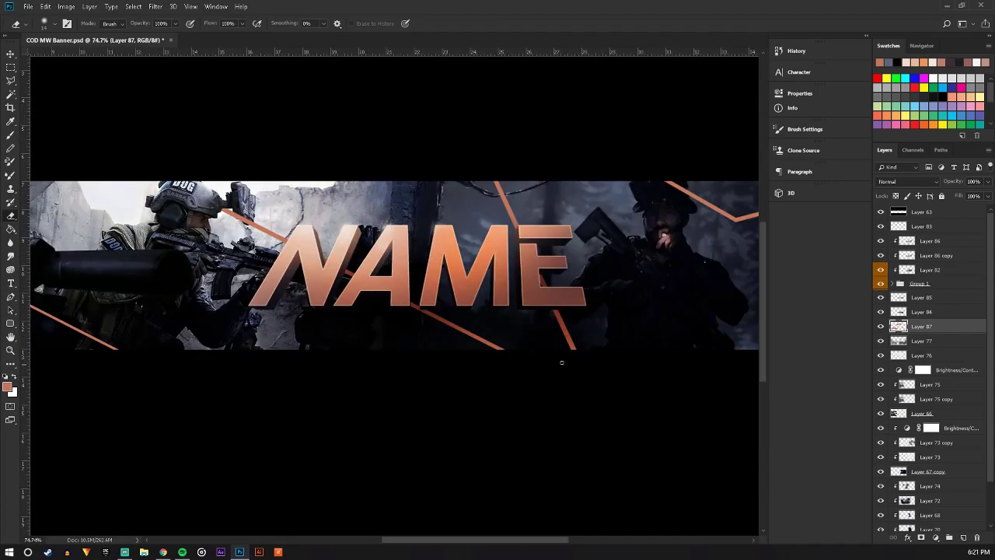
pyautogui.scroll(2, 194, 194)
pyautogui.scroll(2, 195, 195)
pyautogui.scroll(2, 194, 195)
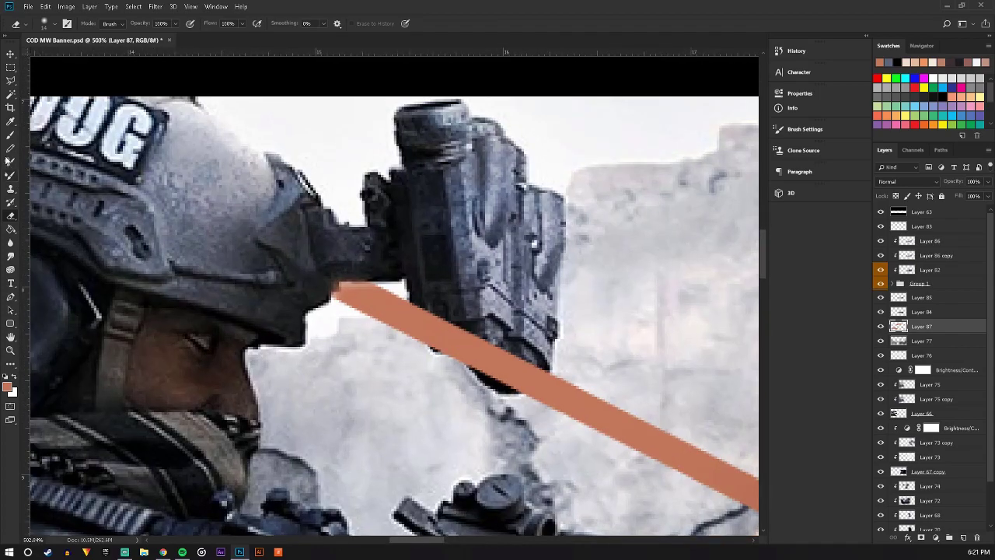
# Check the brush size, then return to the Eraser and zoom in on the cable
pyautogui.click(10, 135)
pyautogui.click(48, 30)
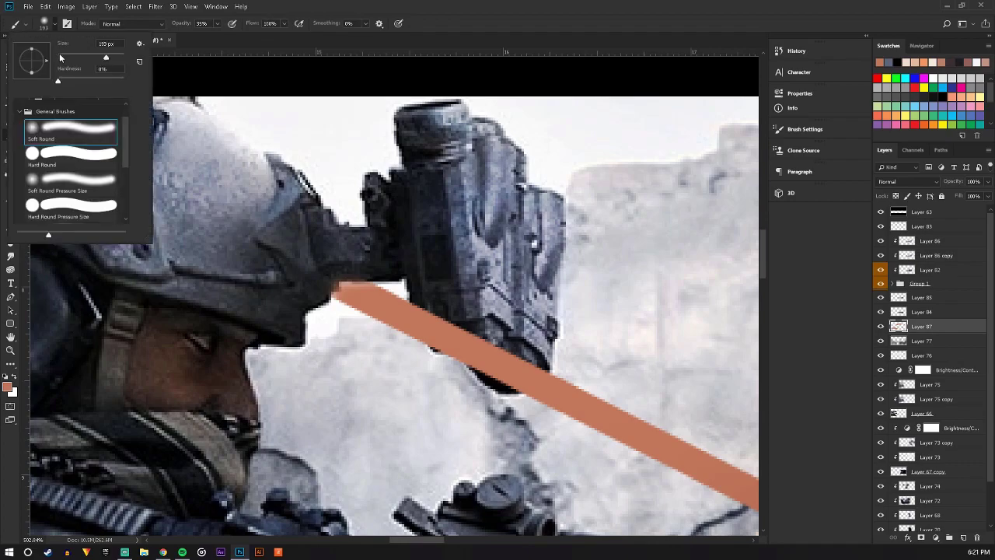
pyautogui.click(378, 292)
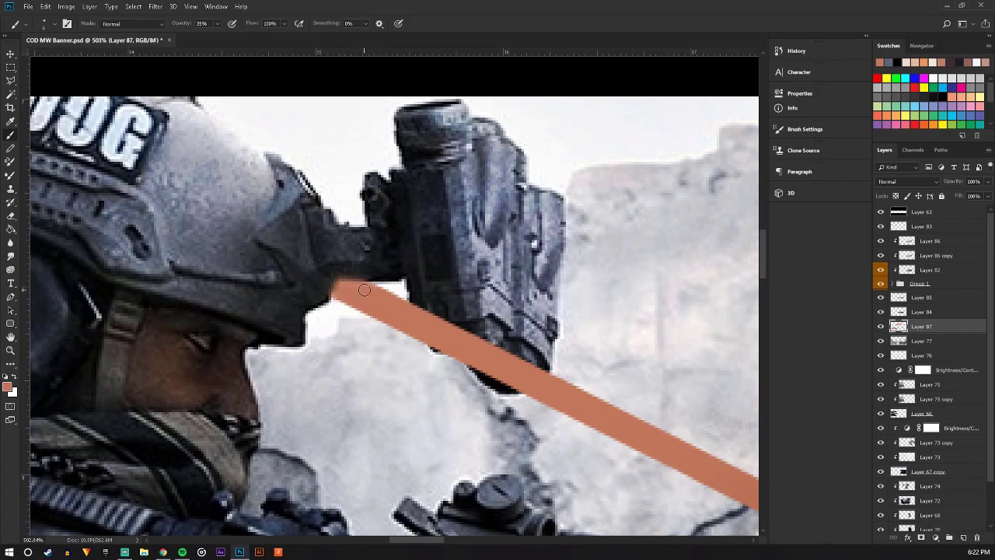
pyautogui.click(11, 215)
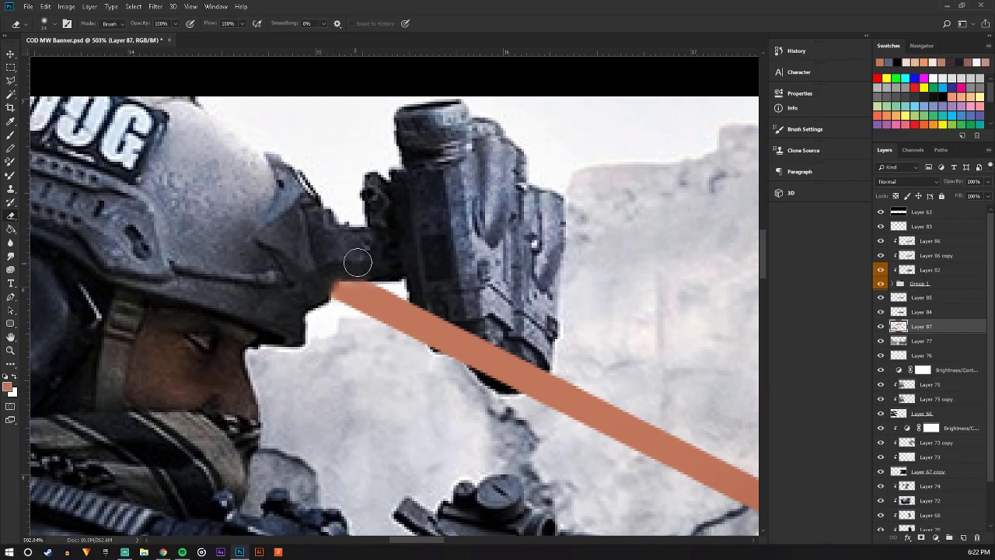
pyautogui.scroll(-5, 585, 318)
pyautogui.scroll(-3, 585, 318)
pyautogui.scroll(-2, 598, 334)
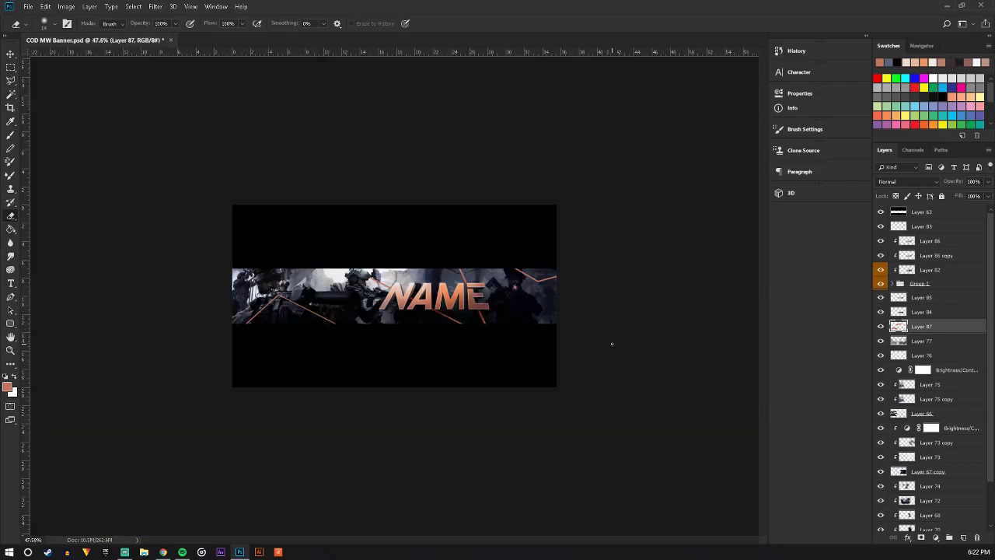
pyautogui.scroll(3, 611, 344)
pyautogui.scroll(3, 673, 369)
pyautogui.scroll(1, 450, 360)
pyautogui.scroll(1, 404, 350)
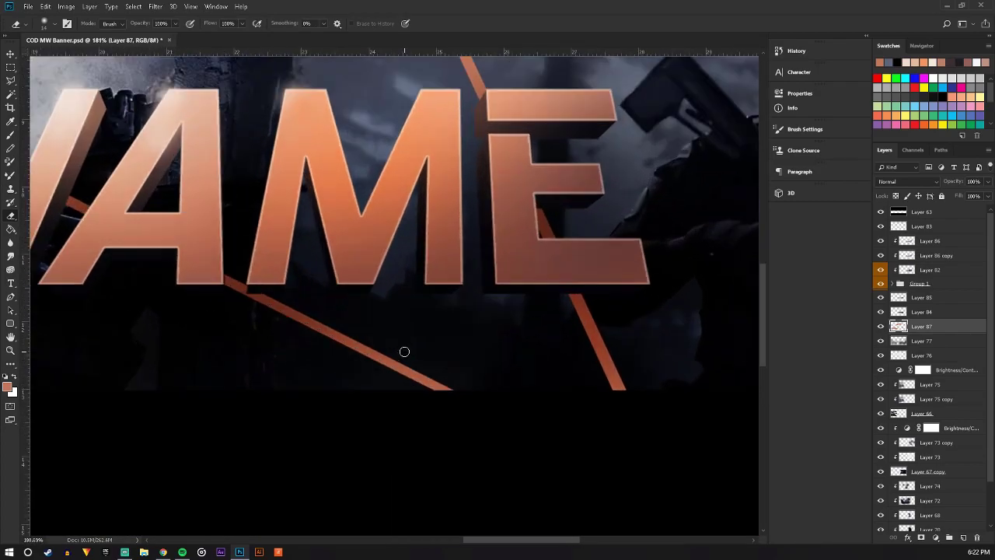
pyautogui.scroll(1, 404, 350)
pyautogui.scroll(-5, 404, 351)
pyautogui.scroll(-3, 562, 327)
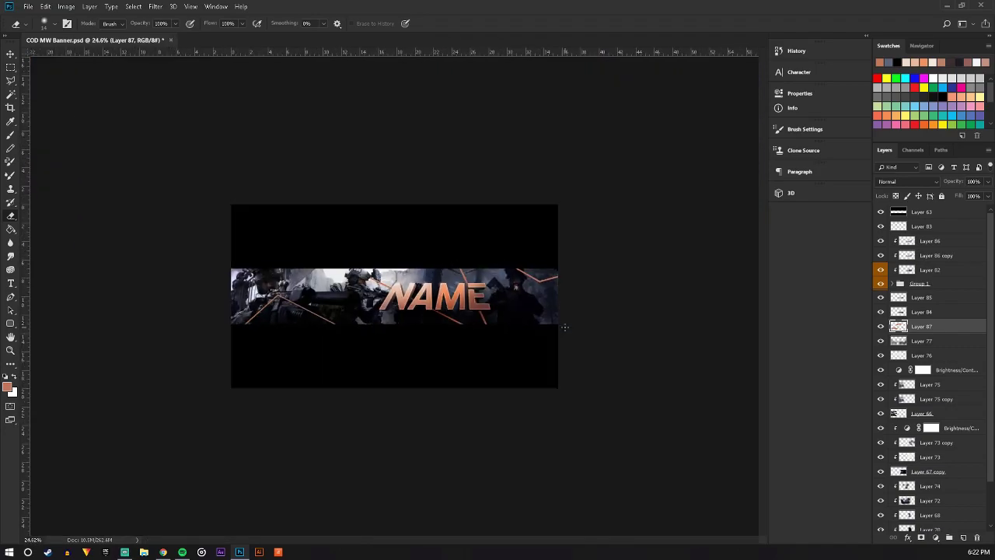
pyautogui.scroll(2, 564, 328)
pyautogui.scroll(1, 567, 319)
pyautogui.scroll(2, 529, 287)
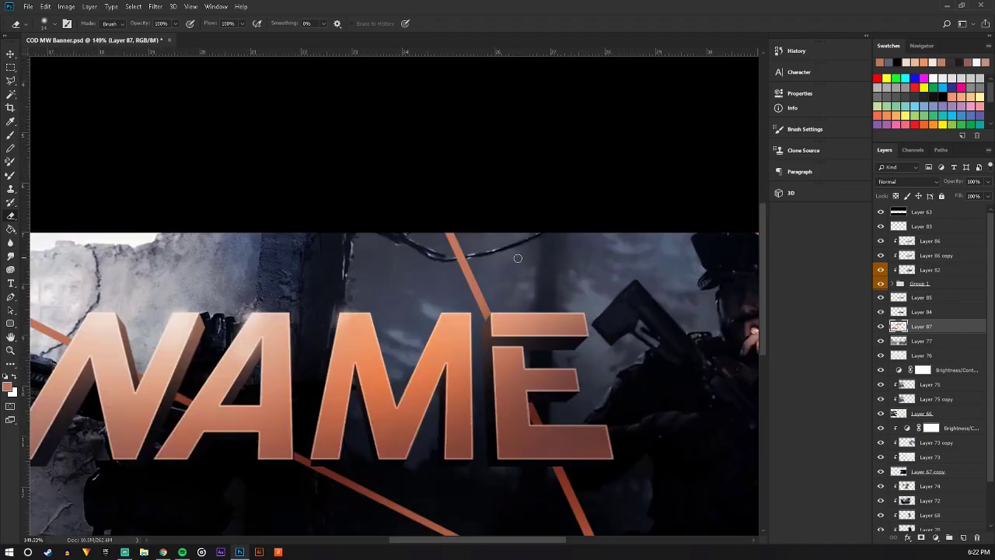
pyautogui.scroll(3, 462, 256)
pyautogui.scroll(3, 404, 226)
# Shrink the eraser to about 6 px and erase the stripe beneath the dark cable
pyautogui.click(53, 24)
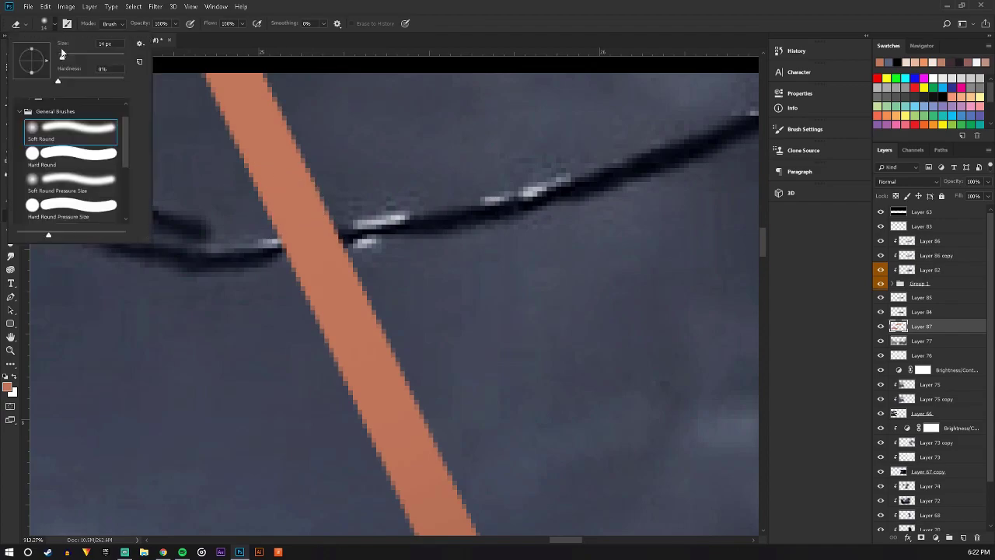
pyautogui.moveTo(62, 60); pyautogui.dragTo(59, 60)
pyautogui.moveTo(345, 235)
pyautogui.mouseDown()
pyautogui.moveTo(322, 228)
pyautogui.moveTo(273, 251)
pyautogui.mouseUp()
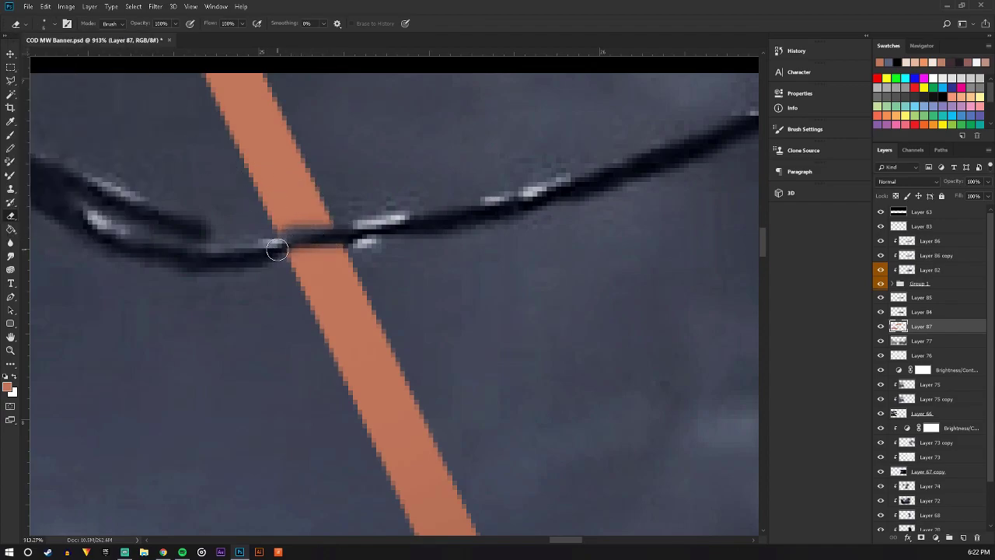
pyautogui.scroll(-5, 366, 238)
pyautogui.scroll(-3, 427, 272)
# Zoom in and erase a small gap in the stripe over the rifle
pyautogui.scroll(-2, 467, 295)
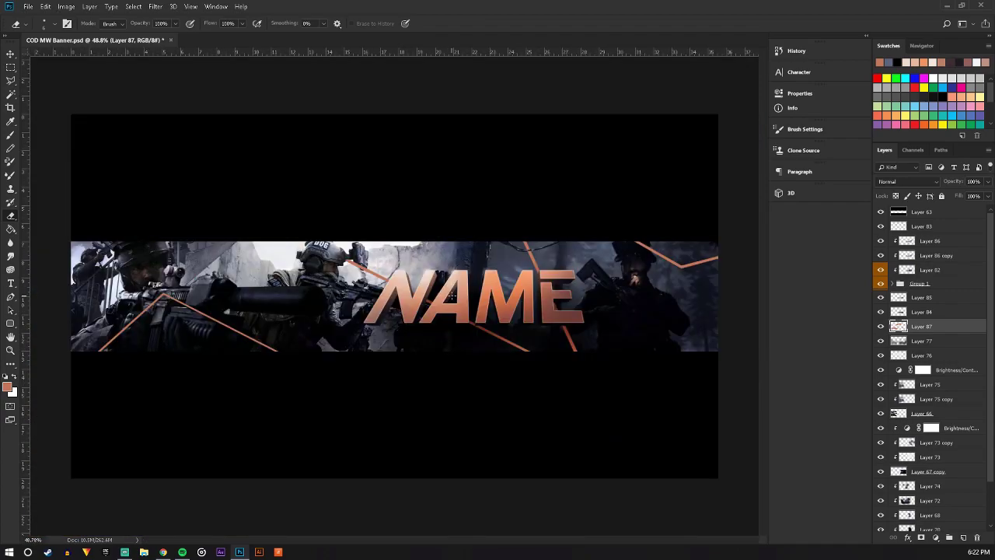
pyautogui.scroll(-2, 486, 311)
pyautogui.scroll(1, 487, 313)
pyautogui.scroll(1, 179, 277)
pyautogui.scroll(2, 180, 278)
pyautogui.scroll(2, 183, 278)
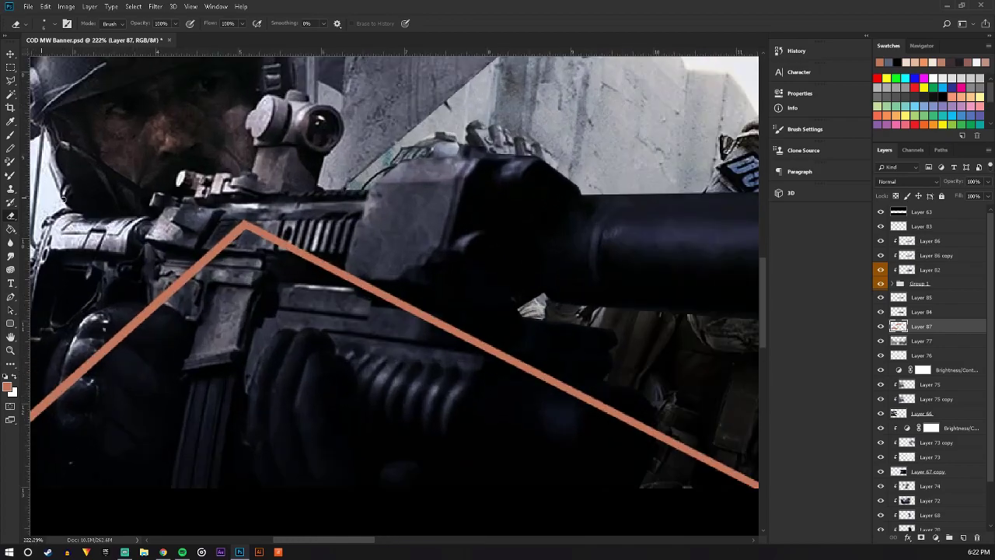
pyautogui.scroll(1, 185, 280)
pyautogui.scroll(2, 187, 281)
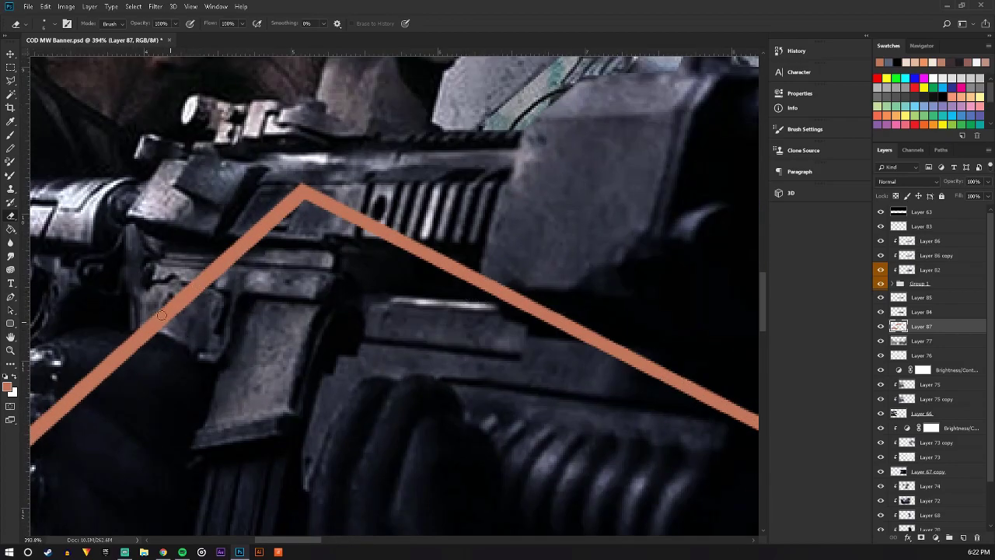
pyautogui.moveTo(152, 320); pyautogui.dragTo(168, 330)
# Adjust the zoom and erase the stripe where it crosses the rifle
pyautogui.scroll(-3, 500, 285)
pyautogui.scroll(2, 743, 350)
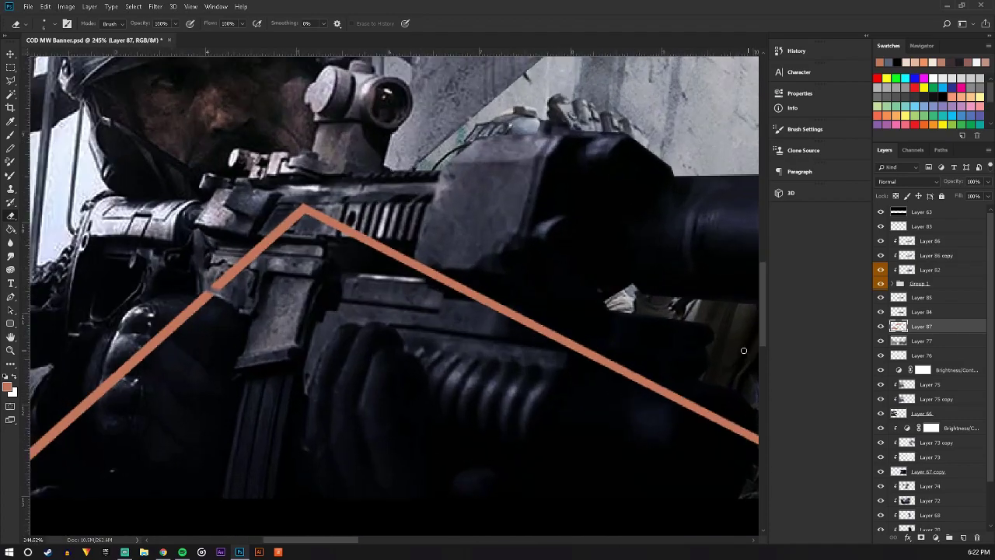
pyautogui.scroll(-3, 587, 359)
pyautogui.scroll(2, 515, 334)
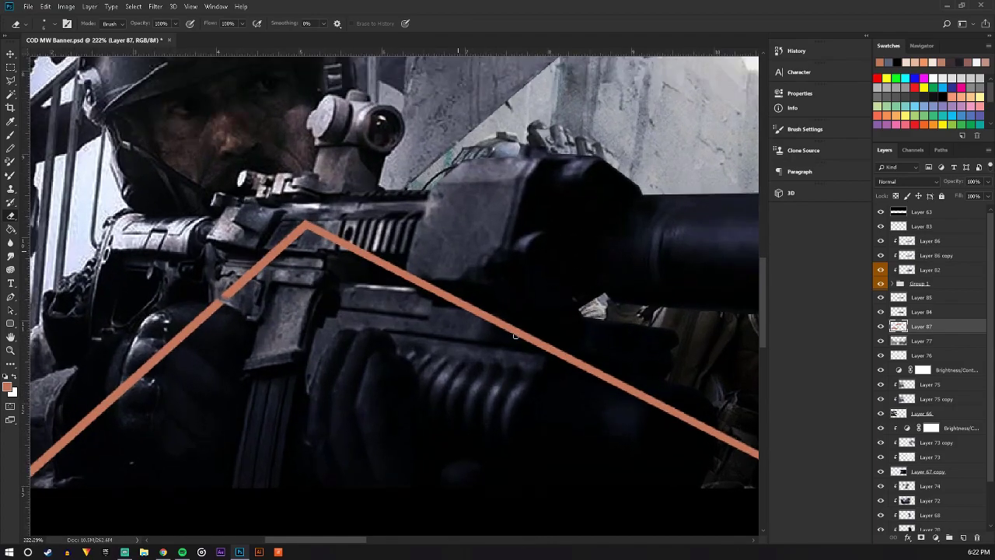
pyautogui.scroll(1, 514, 335)
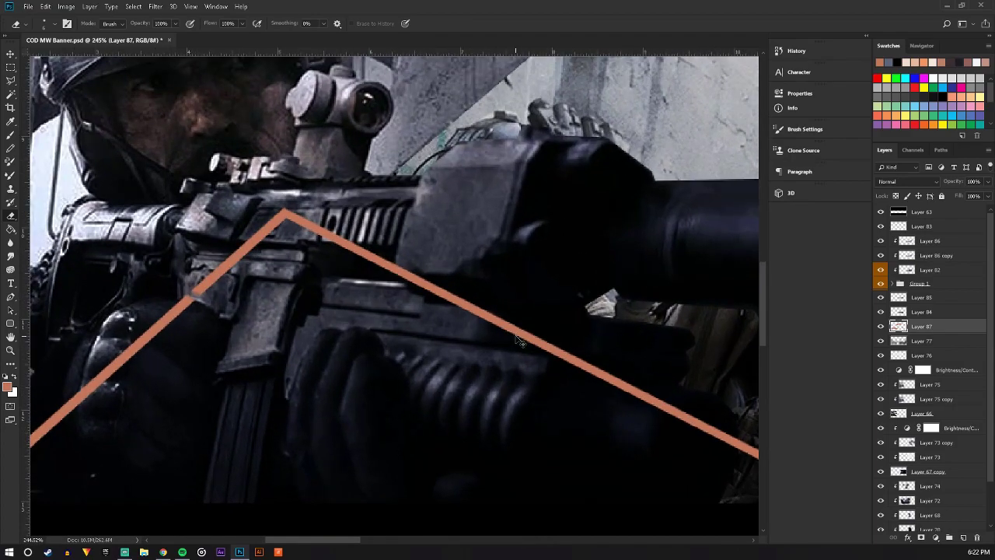
pyautogui.scroll(-3, 338, 330)
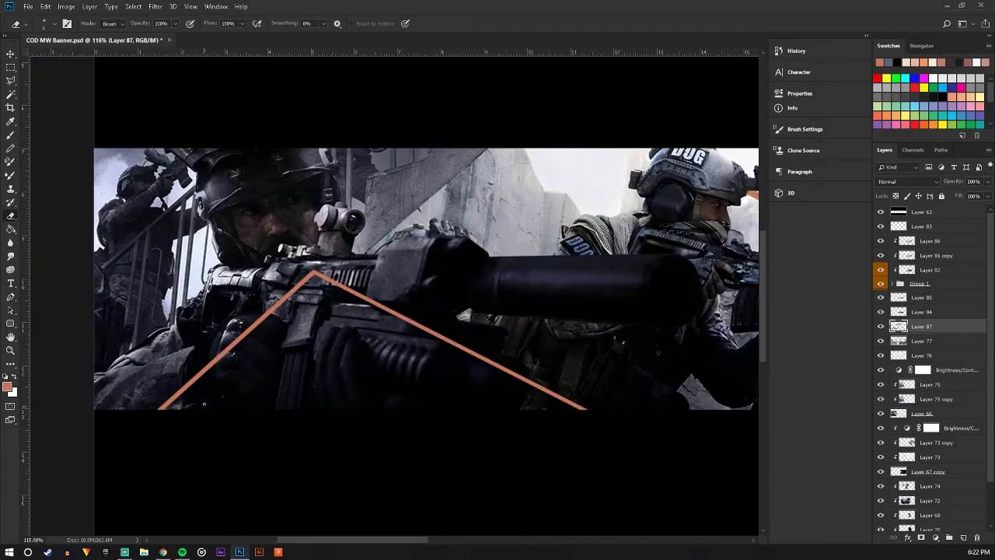
pyautogui.scroll(3, 203, 404)
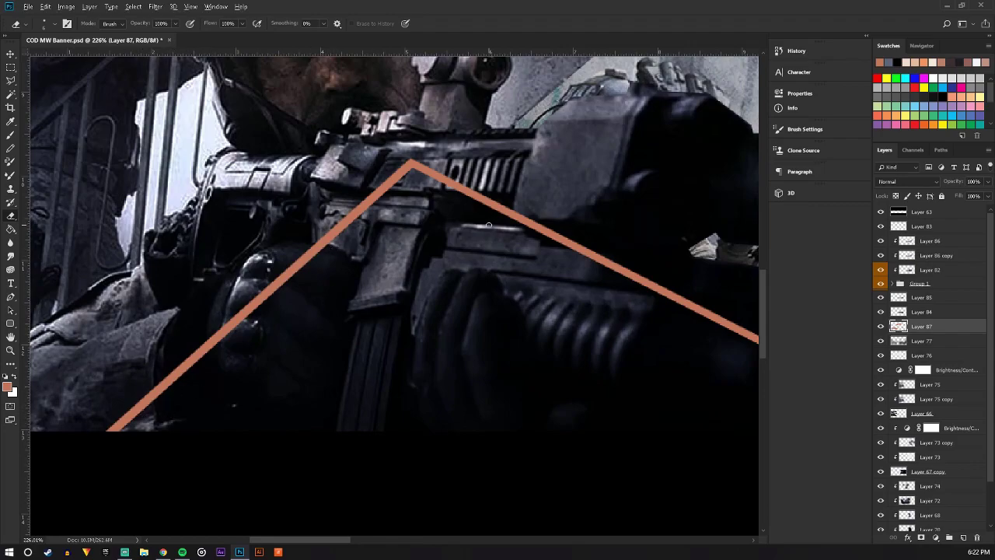
pyautogui.scroll(-3, 488, 225)
pyautogui.scroll(-2, 618, 262)
pyautogui.scroll(2, 338, 378)
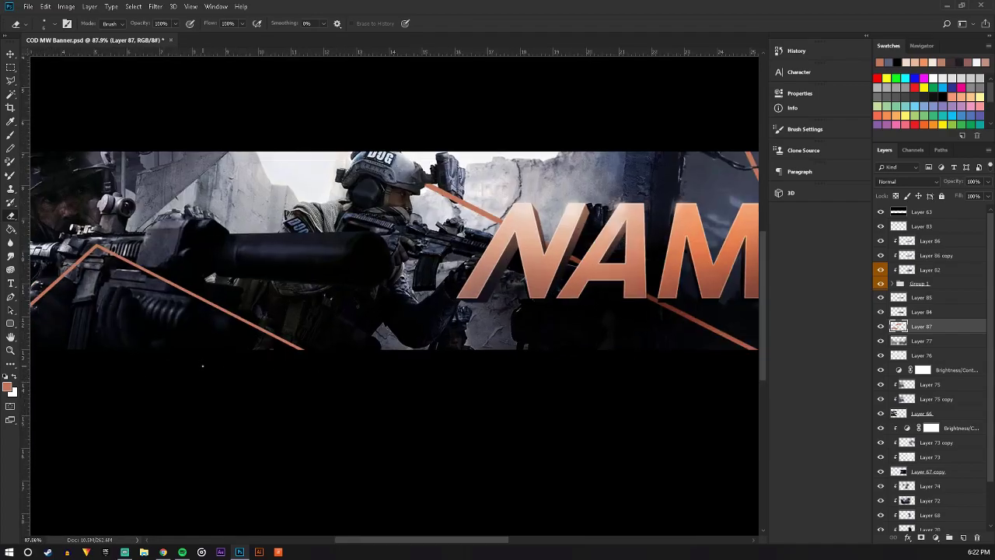
pyautogui.scroll(2, 198, 335)
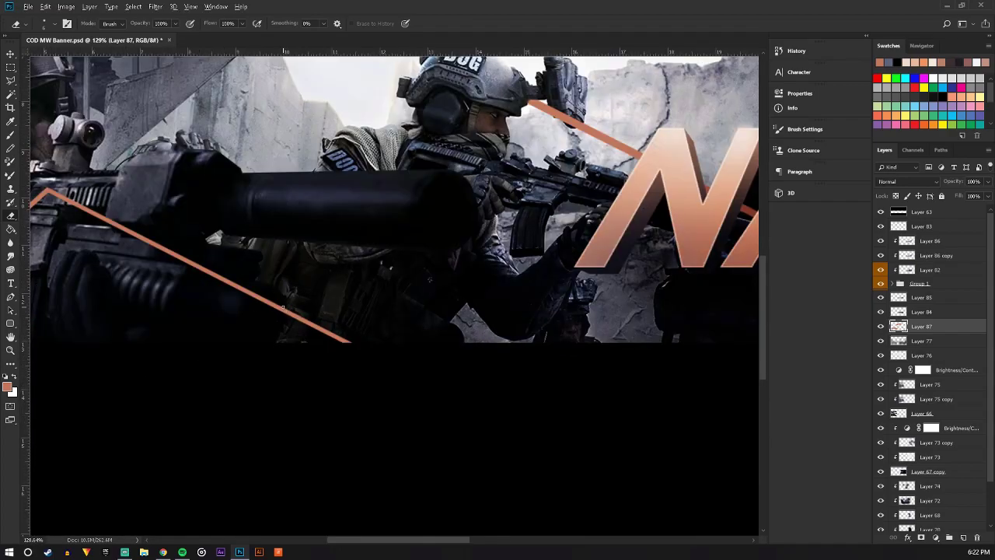
pyautogui.scroll(-2, 282, 307)
pyautogui.scroll(2, 268, 284)
pyautogui.scroll(2, 257, 264)
pyautogui.scroll(1, 252, 255)
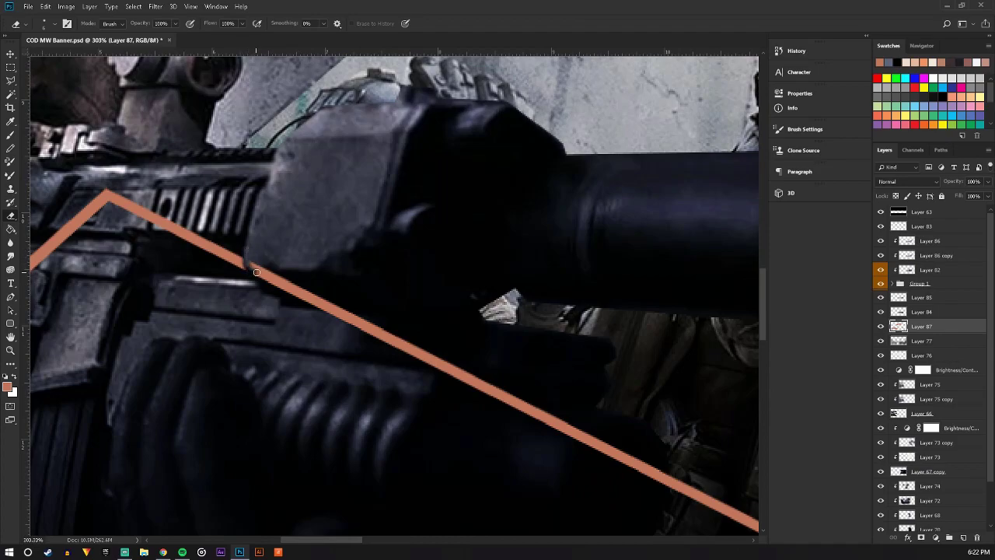
pyautogui.moveTo(257, 272); pyautogui.dragTo(316, 279)
# Erase the remaining stripe sections over the gun and review the result
pyautogui.moveTo(256, 284); pyautogui.dragTo(346, 291)
pyautogui.moveTo(268, 288); pyautogui.dragTo(384, 282)
pyautogui.scroll(-3, 451, 289)
pyautogui.scroll(-2, 452, 290)
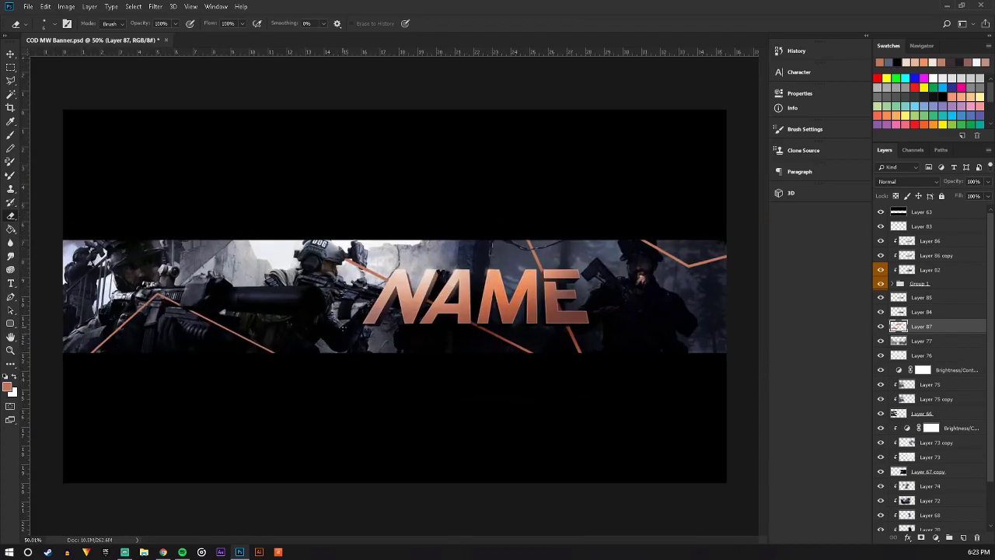
pyautogui.scroll(2, 114, 370)
pyautogui.scroll(1, 127, 303)
pyautogui.scroll(1, 127, 303)
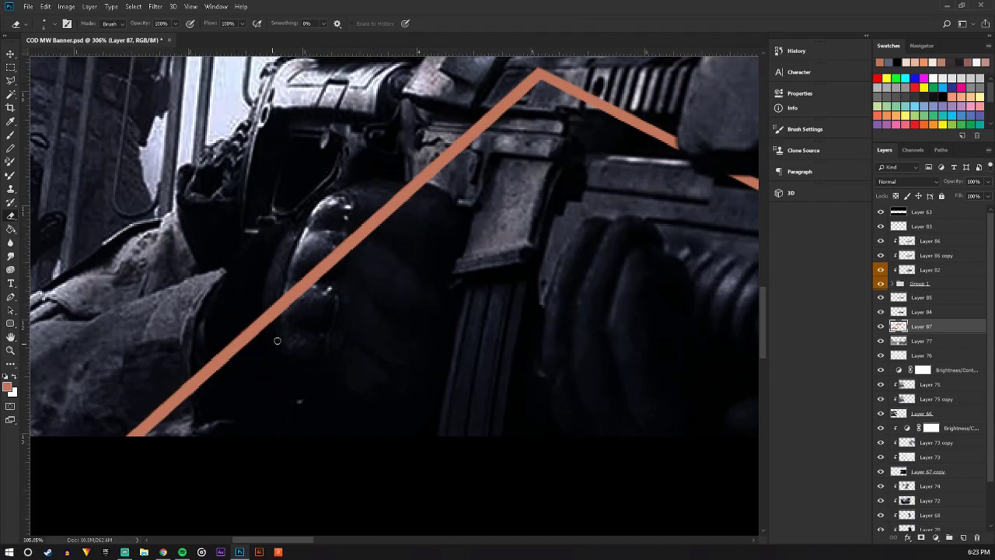
pyautogui.scroll(-2, 276, 339)
pyautogui.scroll(-2, 394, 251)
pyautogui.scroll(1, 463, 275)
# Save the banner before recolouring the stripes
pyautogui.scroll(1, 462, 275)
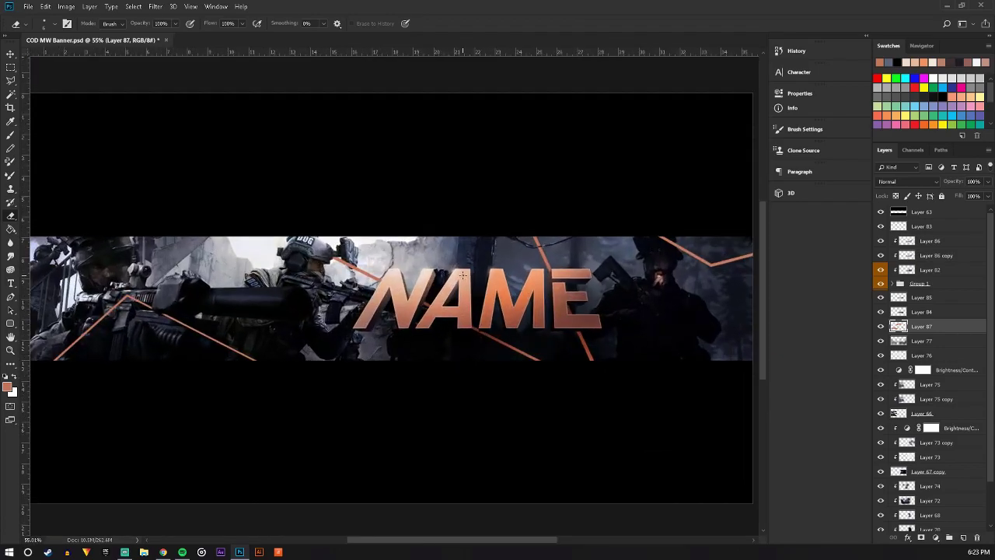
pyautogui.scroll(-1, 462, 275)
pyautogui.click(11, 52)
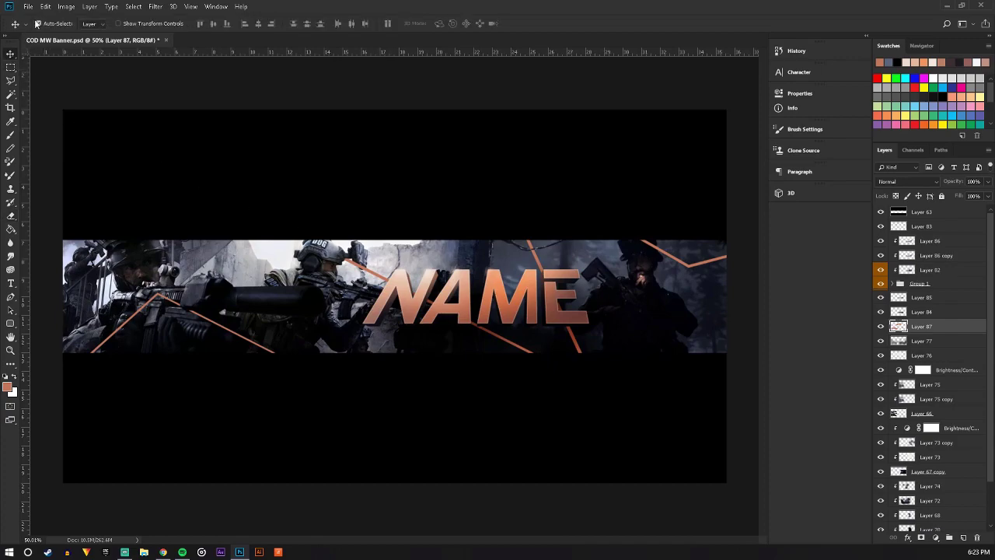
pyautogui.click(27, 6)
pyautogui.press('Escape')
pyautogui.click(11, 229)
pyautogui.hotkey('ctrl', 's')
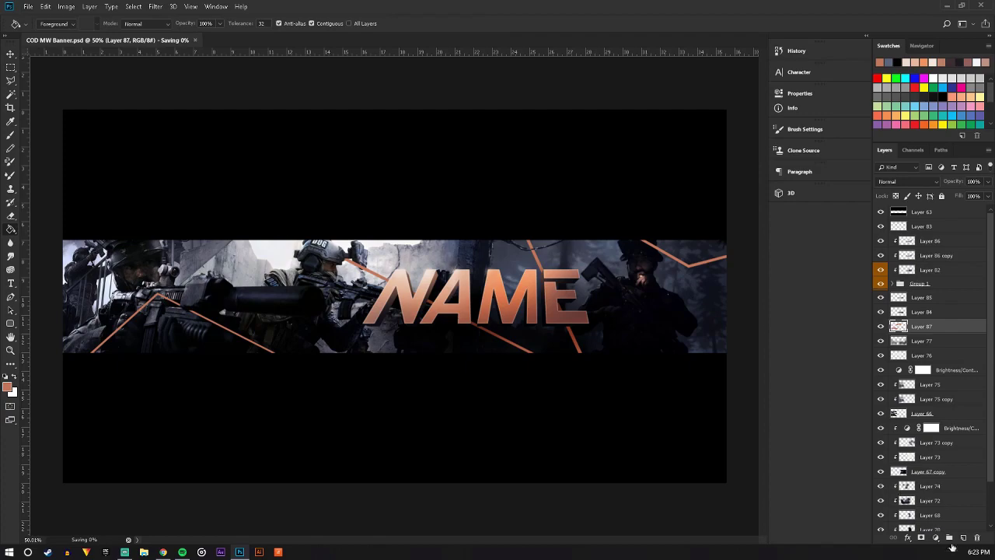
# Add a new layer clipped to the stripe layer and fill it with orange, then a sampled dark tone
pyautogui.click(962, 536)
pyautogui.keyDown('alt'); pyautogui.click(926, 333); pyautogui.keyUp('alt')
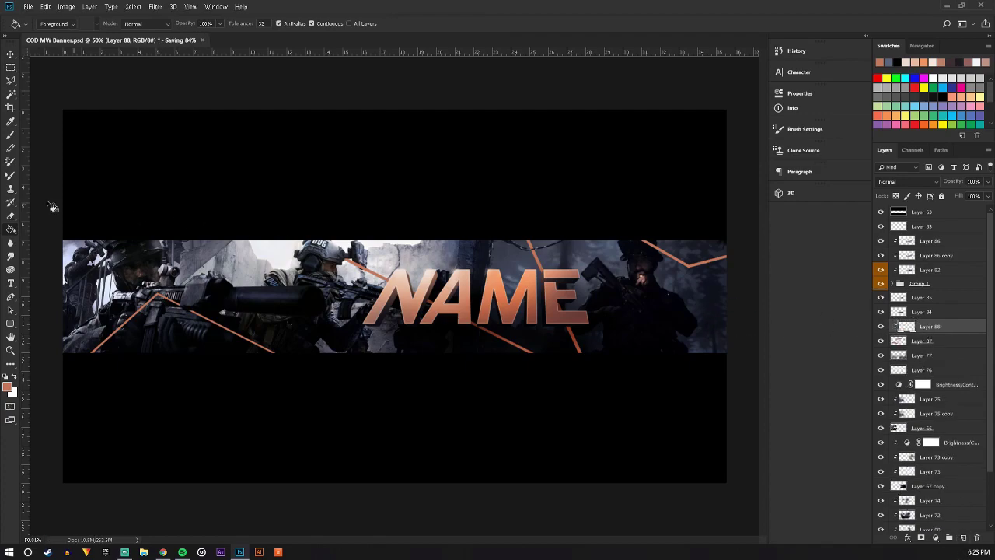
pyautogui.hotkey('alt', 'BackSpace')
pyautogui.keyDown('alt'); pyautogui.click(689, 280); pyautogui.keyUp('alt')
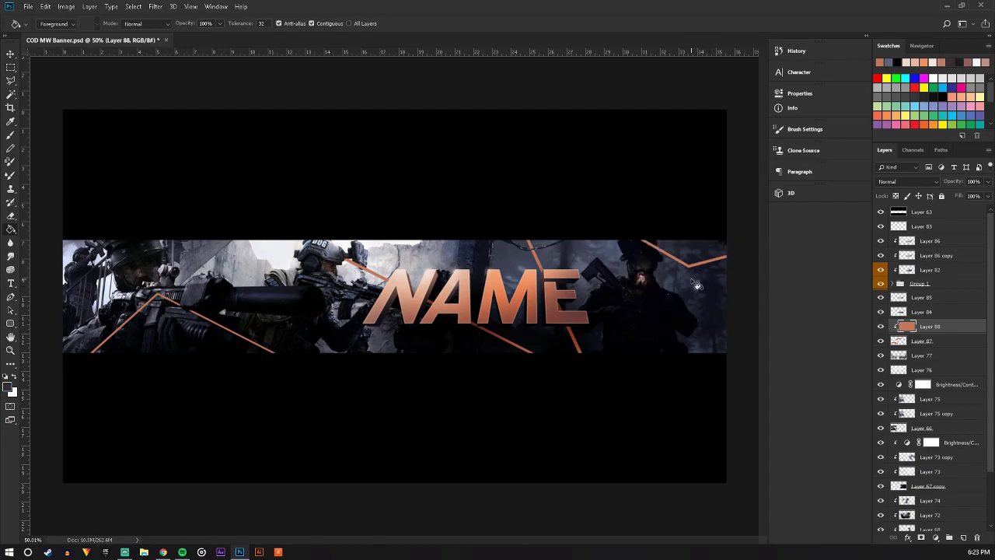
pyautogui.hotkey('alt', 'BackSpace')
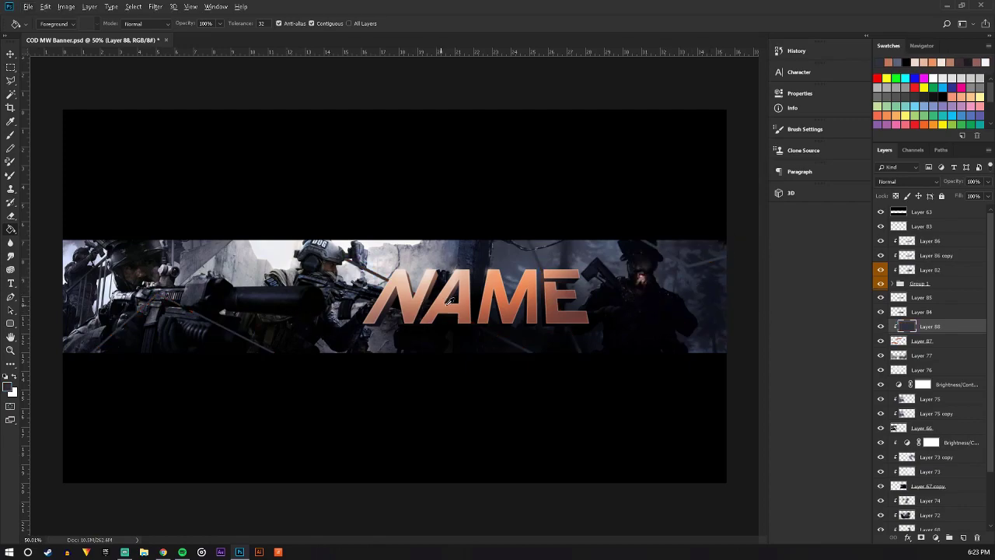
# Try stripe tints sampled from the letter E, helmet and face, then white
pyautogui.keyDown('alt'); pyautogui.click(575, 314); pyautogui.keyUp('alt')
pyautogui.hotkey('alt', 'BackSpace')
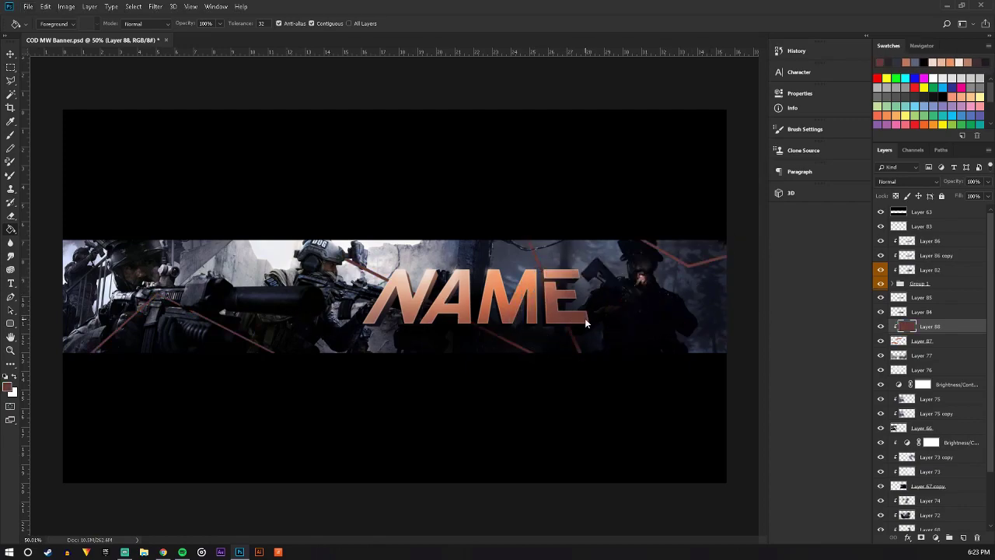
pyautogui.keyDown('alt'); pyautogui.click(331, 266); pyautogui.keyUp('alt')
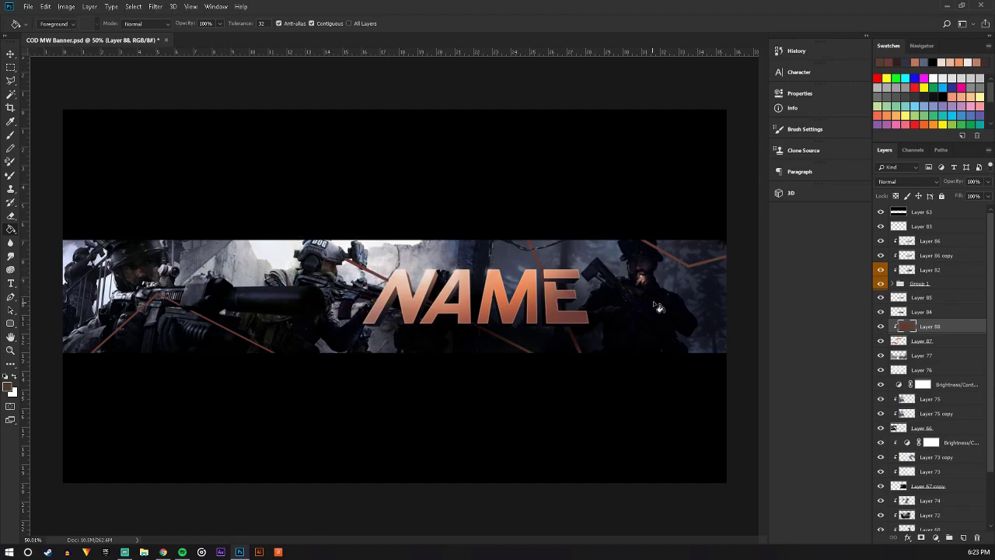
pyautogui.scroll(3, 706, 293)
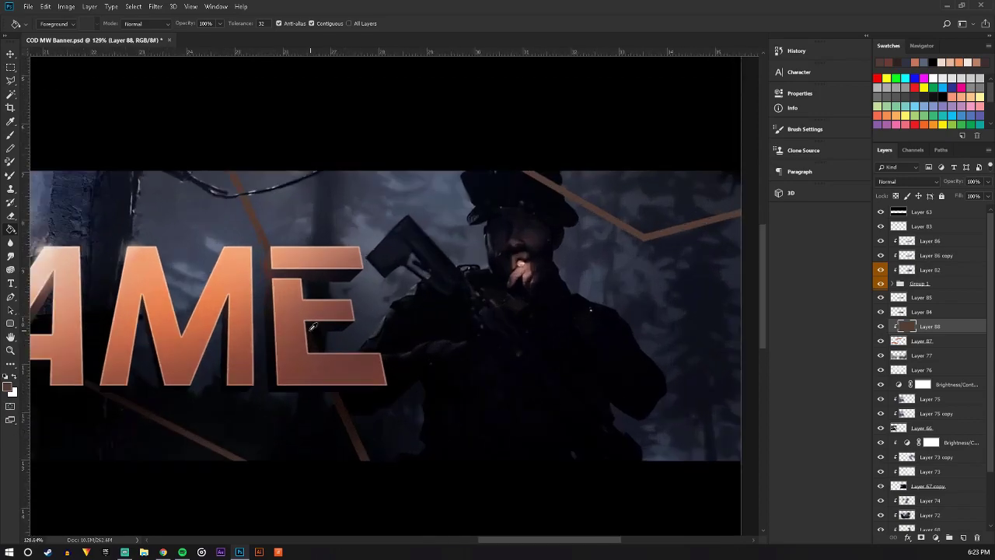
pyautogui.keyDown('alt'); pyautogui.click(271, 265); pyautogui.keyUp('alt')
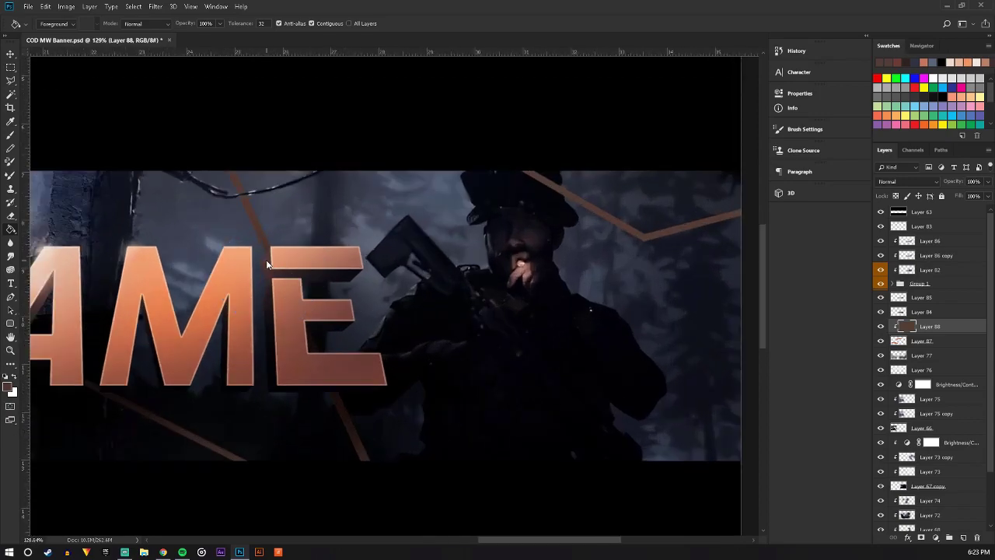
pyautogui.keyDown('alt'); pyautogui.click(524, 261); pyautogui.keyUp('alt')
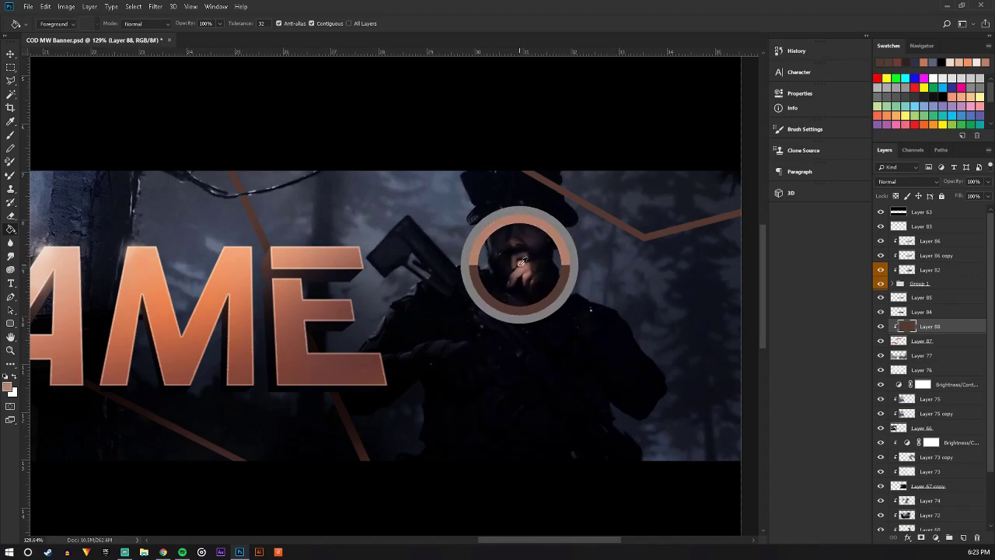
pyautogui.scroll(-2, 519, 267)
pyautogui.scroll(-2, 518, 267)
pyautogui.scroll(1, 515, 278)
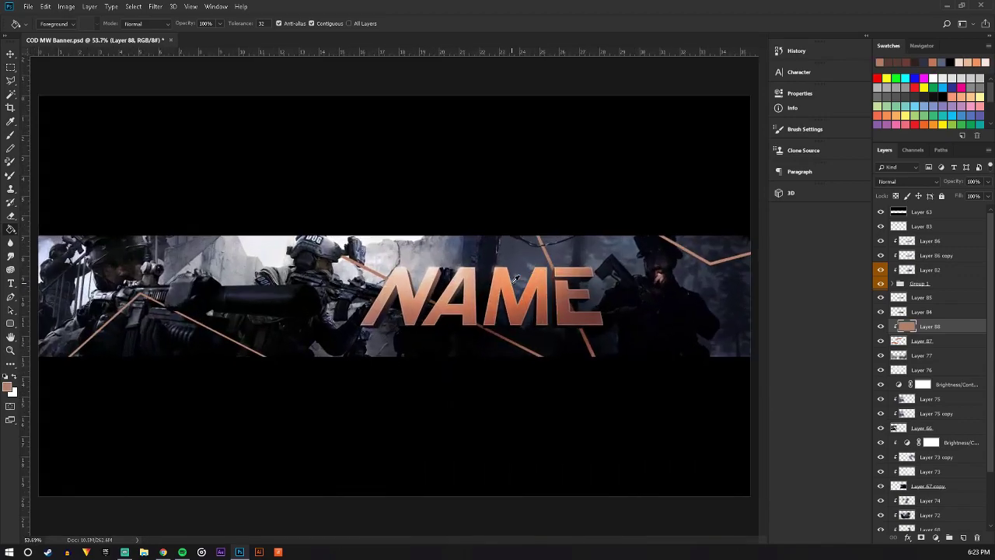
pyautogui.keyDown('alt'); pyautogui.click(281, 242); pyautogui.keyUp('alt')
pyautogui.hotkey('alt', 'shift', 'BackSpace')
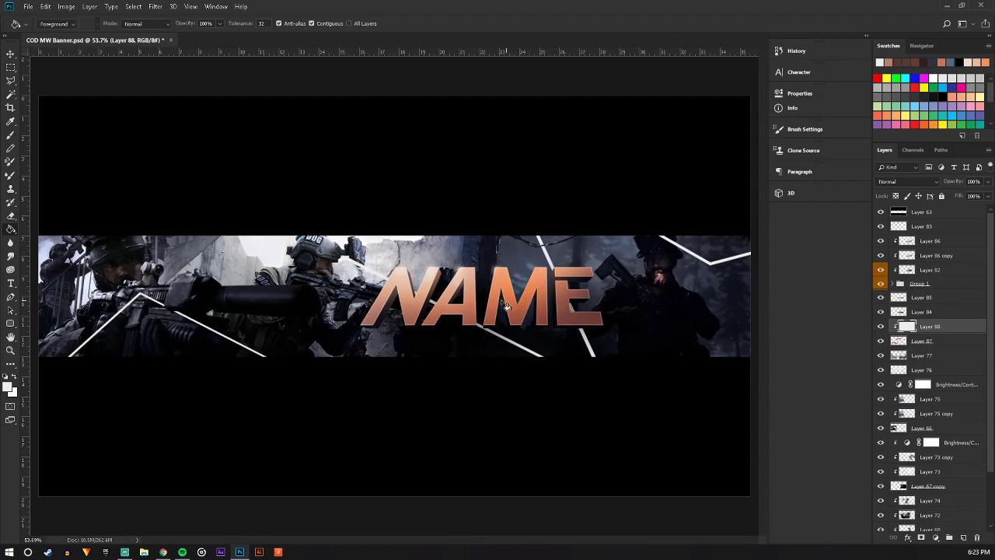
# Refill the clipped stripes with lighter and darker oranges sampled from the NAME title
pyautogui.keyDown('alt'); pyautogui.click(477, 293); pyautogui.keyUp('alt')
pyautogui.hotkey('alt', 'shift', 'BackSpace')
pyautogui.keyDown('alt'); pyautogui.click(459, 289); pyautogui.keyUp('alt')
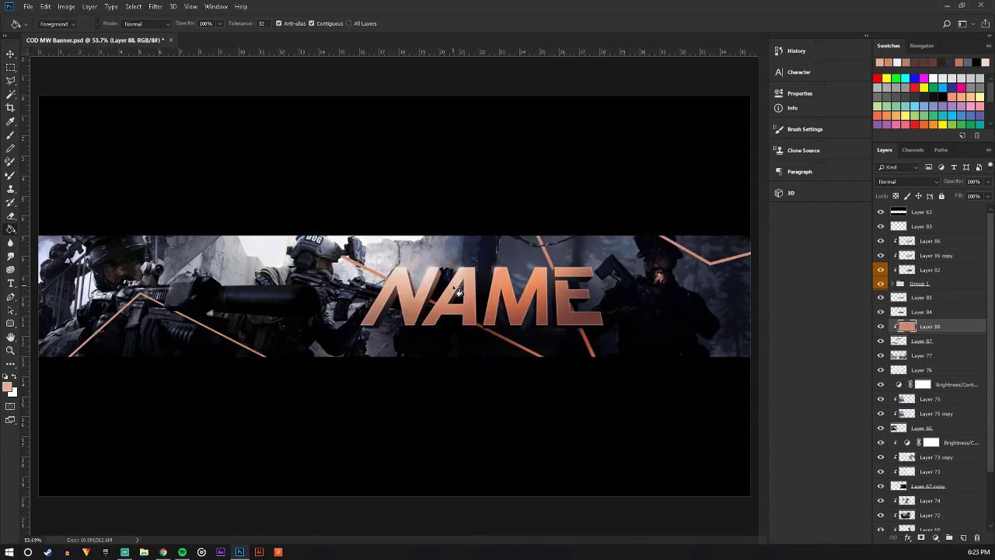
pyautogui.hotkey('alt', 'shift', 'BackSpace')
pyautogui.keyDown('alt'); pyautogui.click(562, 298); pyautogui.keyUp('alt')
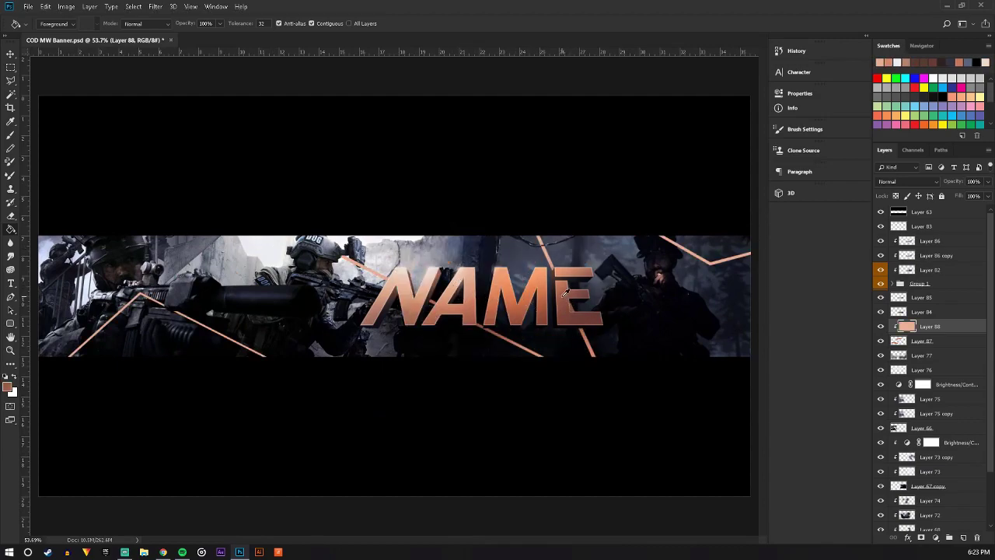
pyautogui.hotkey('alt', 'shift', 'BackSpace')
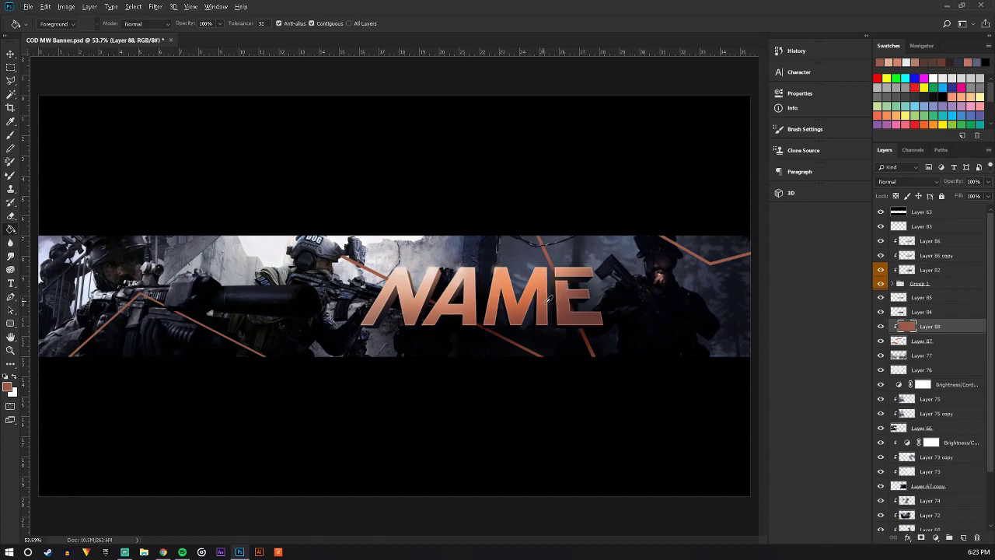
pyautogui.keyDown('alt'); pyautogui.click(544, 310); pyautogui.keyUp('alt')
pyautogui.hotkey('alt', 'shift', 'BackSpace')
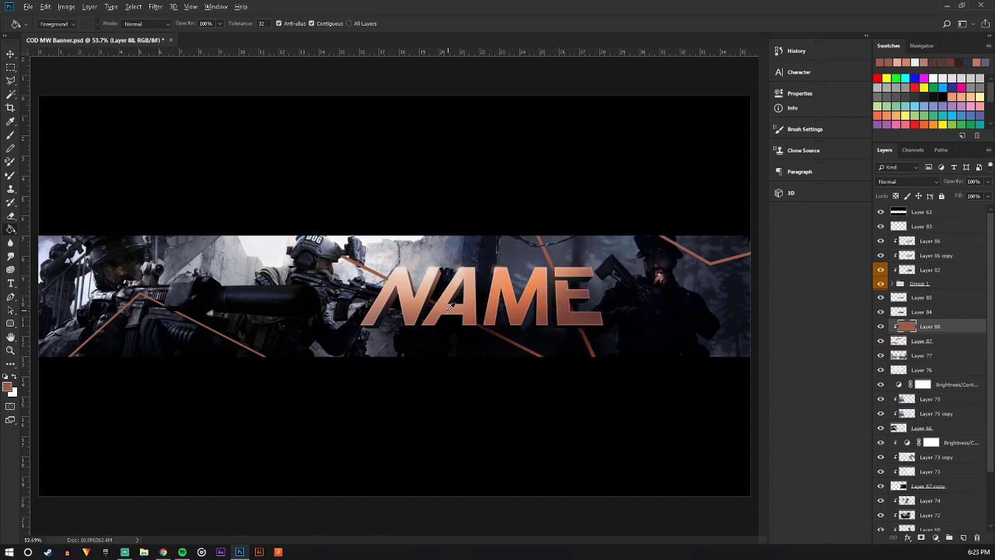
# Settle on a darker, brownish orange sampled from NAME as the stripe colour
pyautogui.keyDown('alt'); pyautogui.click(451, 307); pyautogui.keyUp('alt')
pyautogui.hotkey('alt', 'shift', 'BackSpace')
pyautogui.keyDown('alt'); pyautogui.click(419, 310); pyautogui.keyUp('alt')
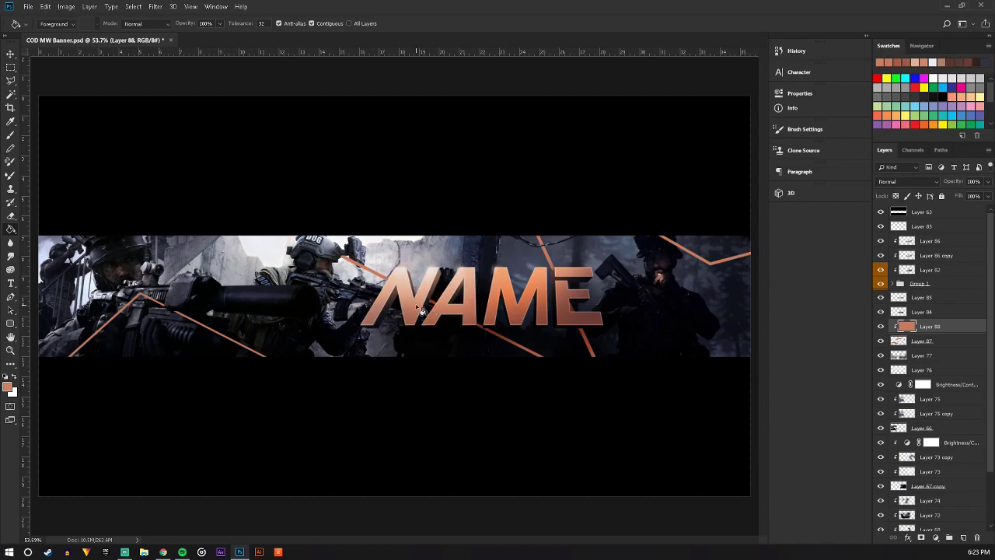
pyautogui.keyDown('alt'); pyautogui.click(415, 315); pyautogui.keyUp('alt')
pyautogui.hotkey('alt', 'shift', 'BackSpace')
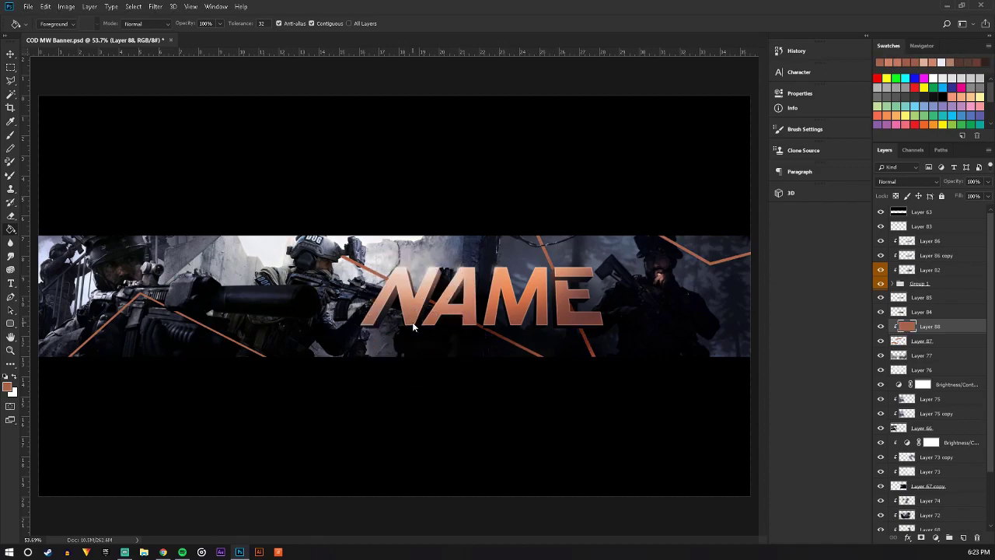
pyautogui.scroll(-5, 412, 308)
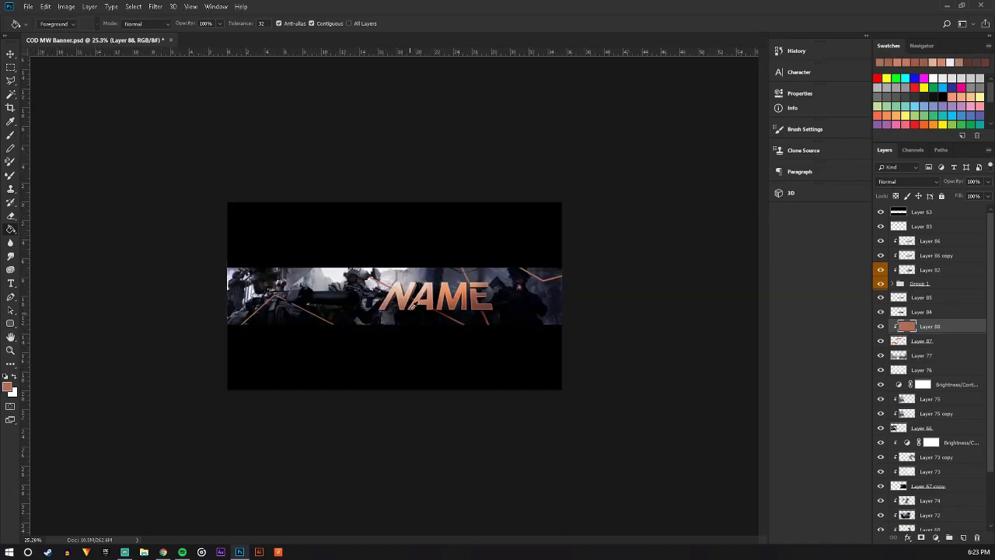
pyautogui.scroll(-2, 412, 308)
pyautogui.scroll(6, 415, 295)
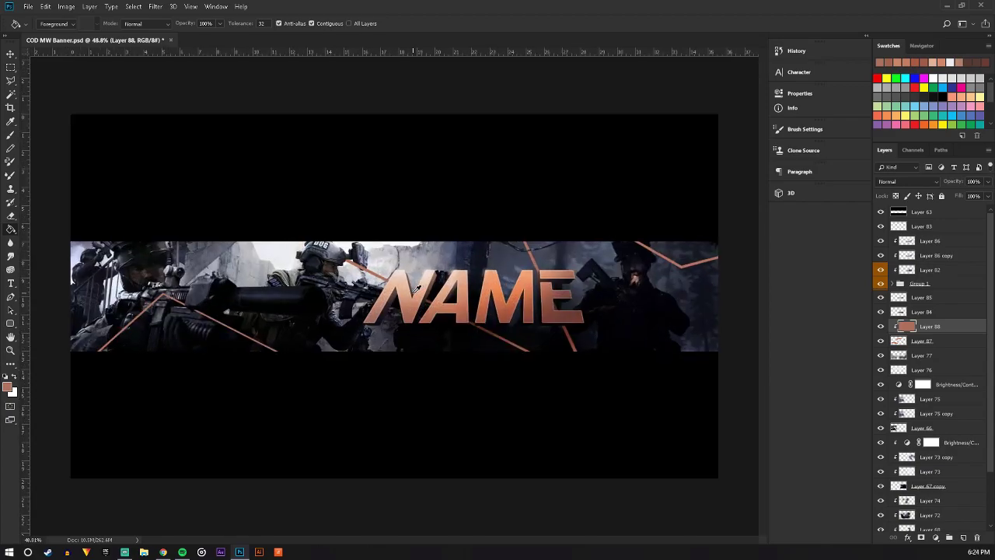
# Save the finished banner with File > Save
pyautogui.click(11, 53)
pyautogui.click(28, 6)
pyautogui.click(47, 114)
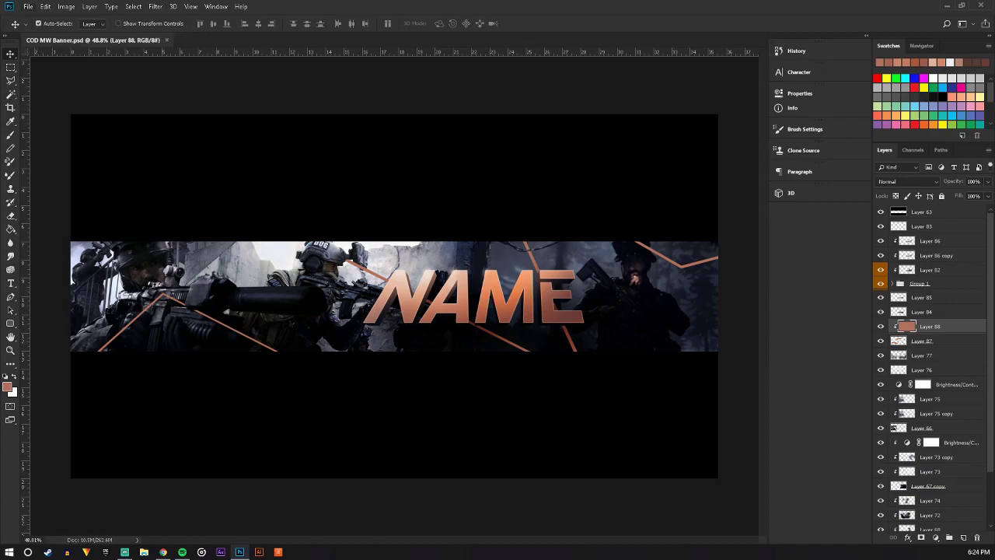
# Switch from the Photoshop banner to a new Google Chrome tab
pyautogui.click(163, 552)
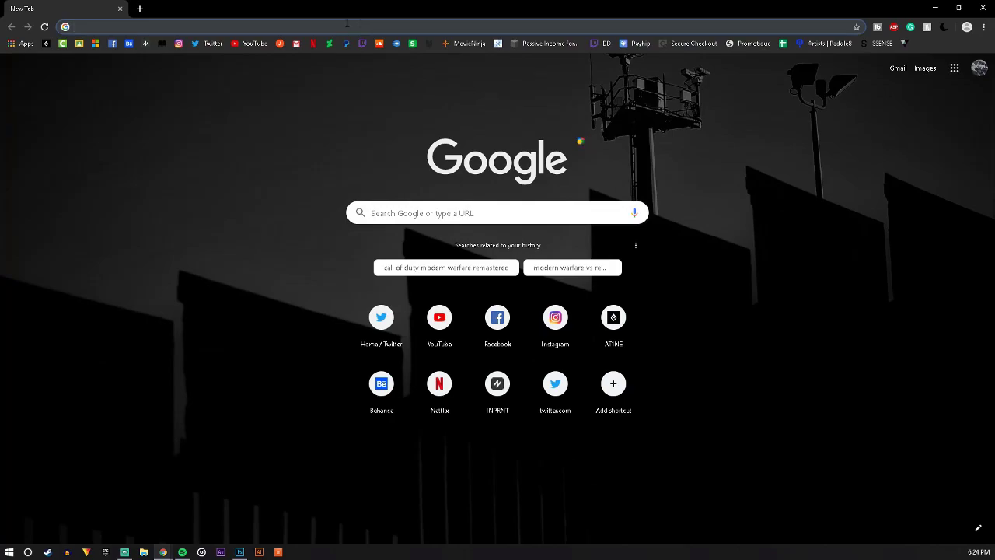
# Run a Google Images search for 'particles'
pyautogui.click(347, 26)
pyautogui.write('par')
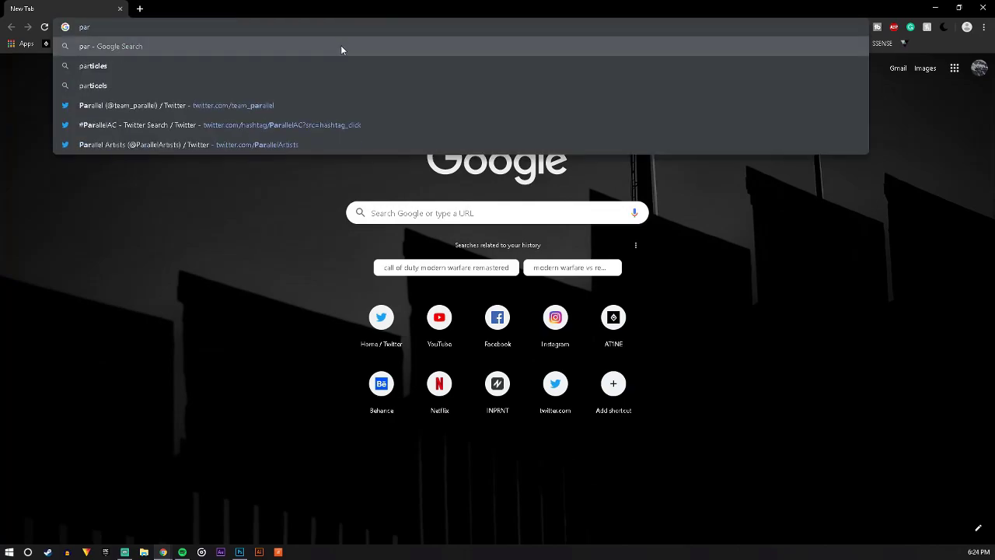
pyautogui.click(165, 65)
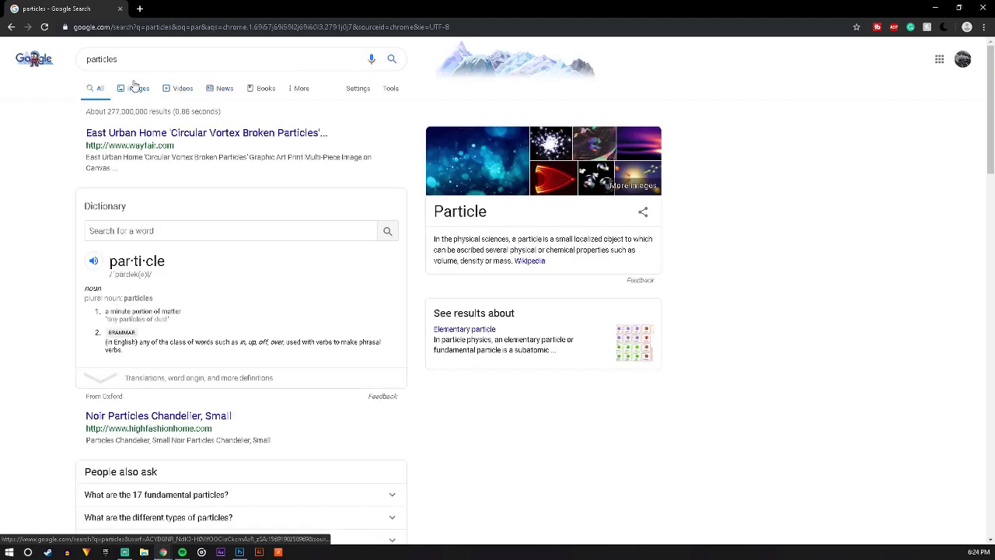
pyautogui.click(135, 87)
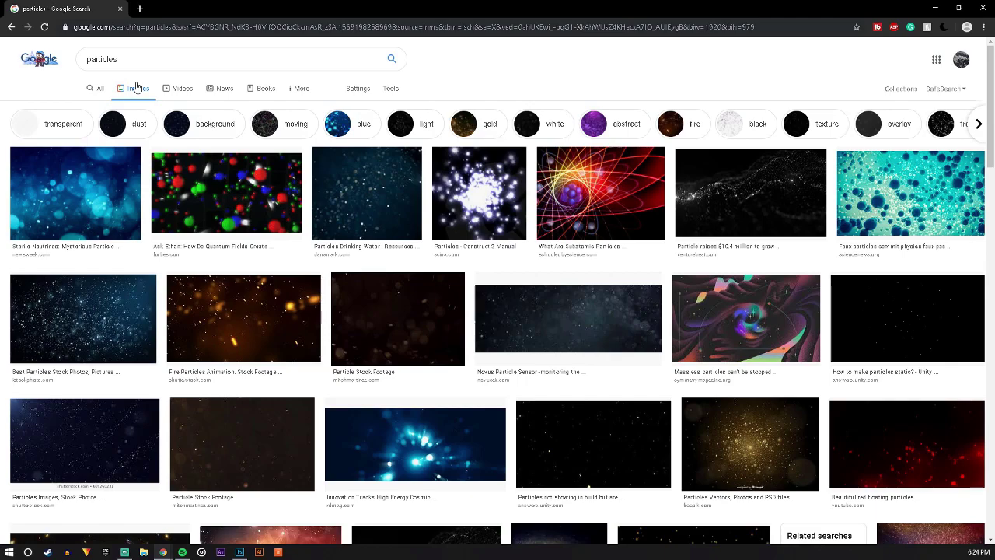
pyautogui.moveTo(567, 319)
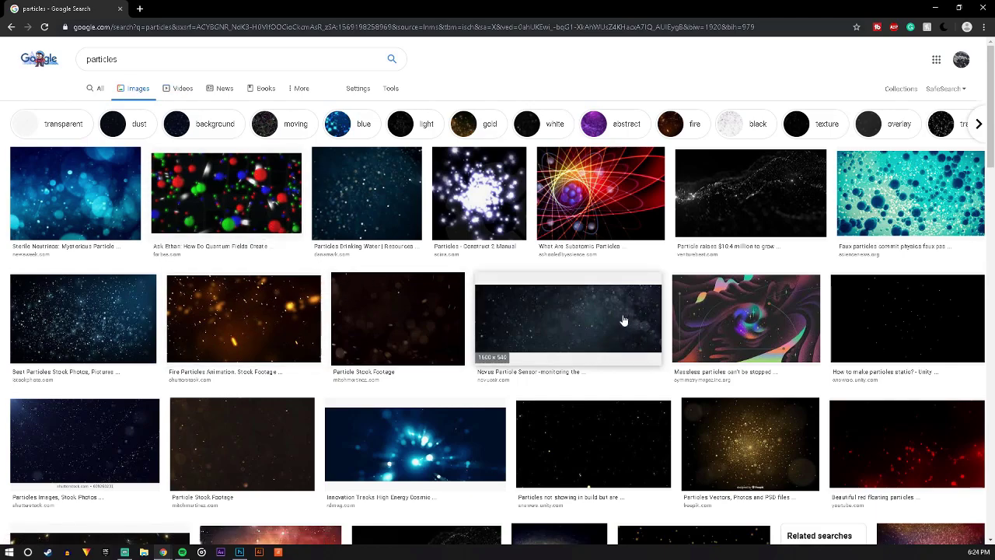
# Copy the dark Novus particle image and return to Layer 83 in the Photoshop banner
pyautogui.click(532, 315)
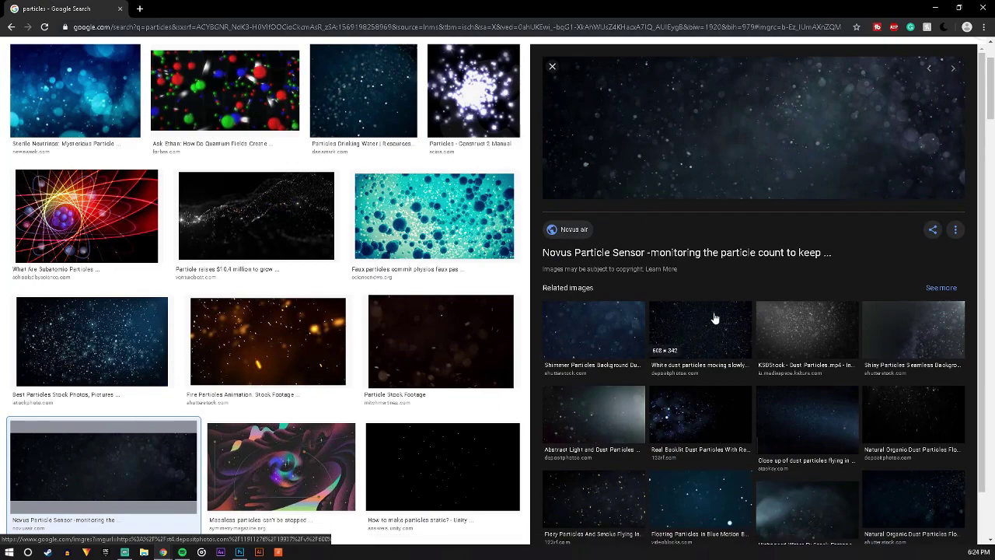
pyautogui.click(715, 318)
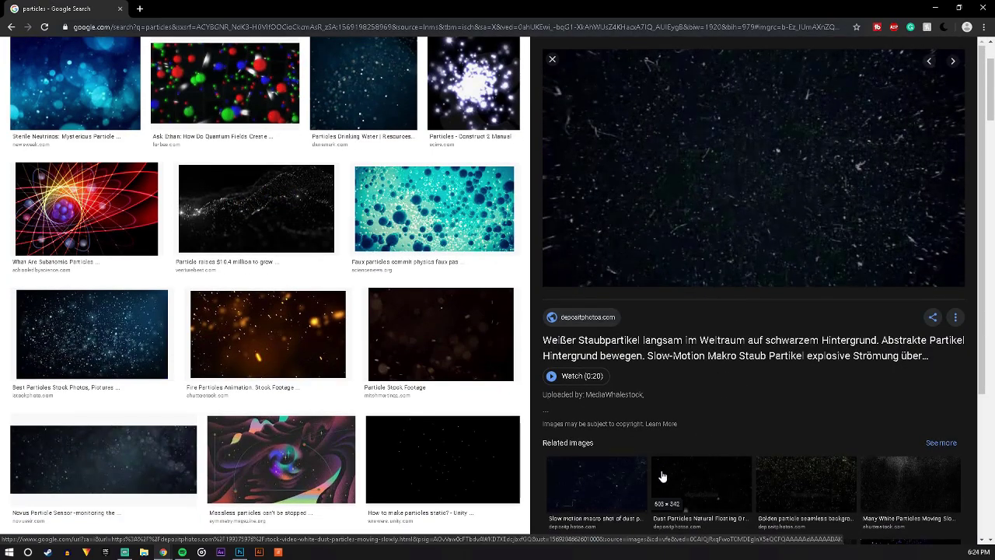
pyautogui.scroll(1, 347, 131)
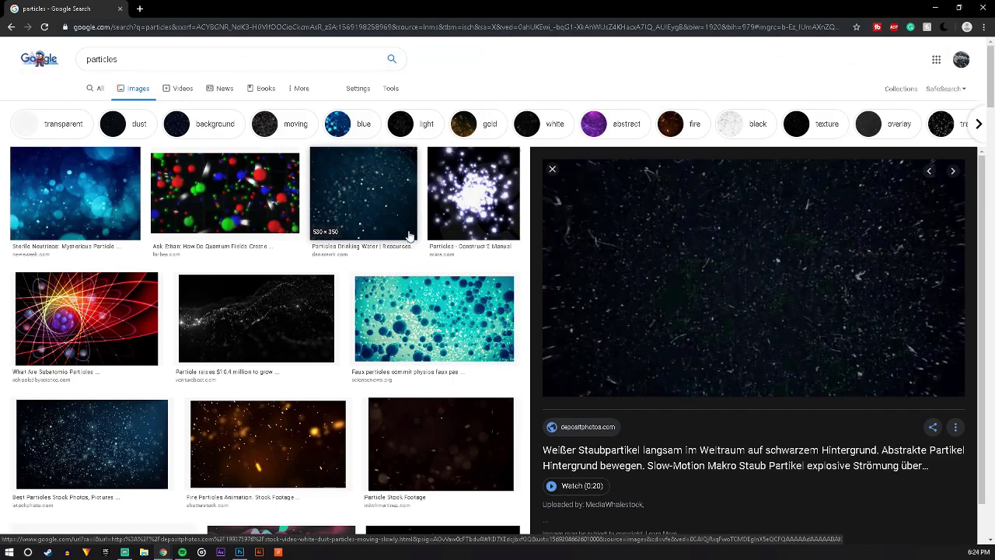
pyautogui.click(388, 226)
pyautogui.click(377, 92)
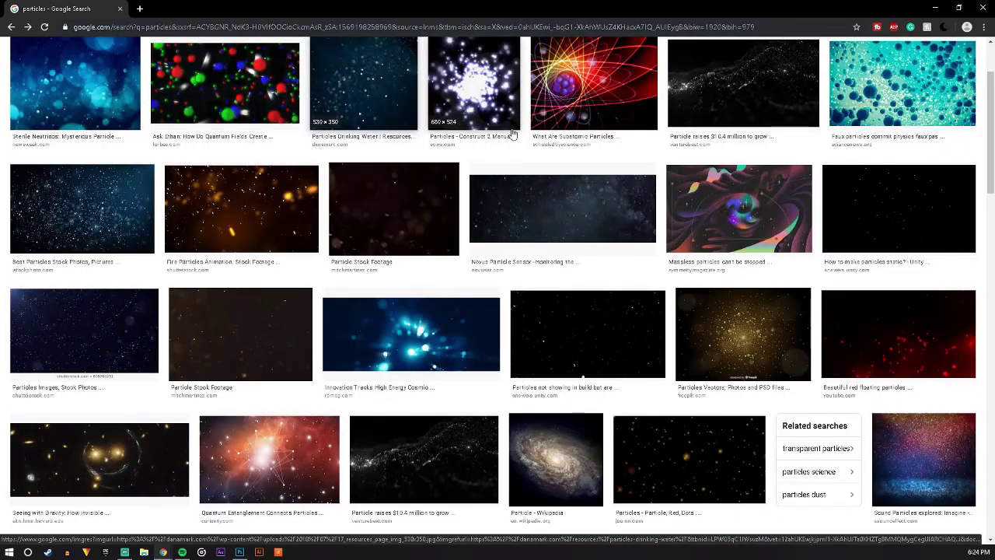
pyautogui.click(582, 205)
pyautogui.rightClick(731, 126)
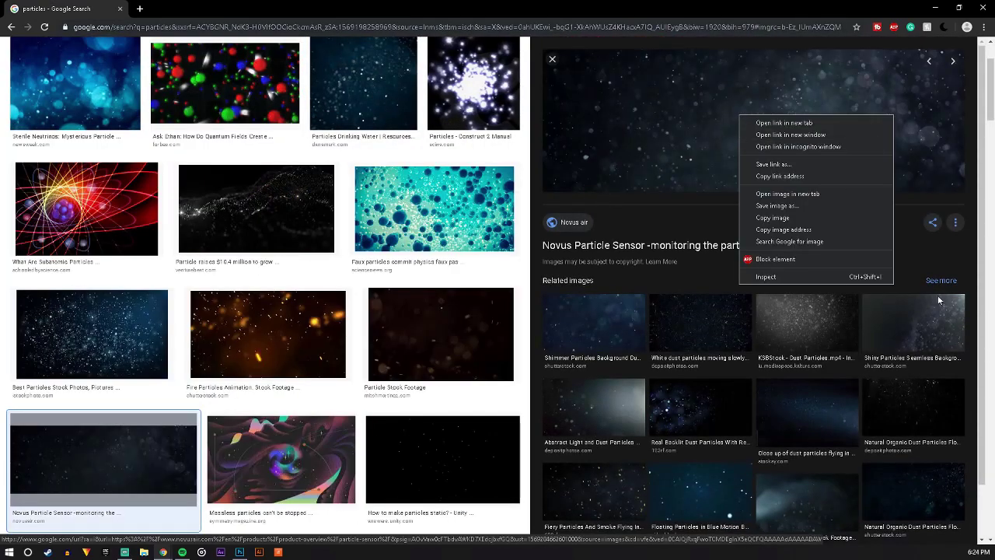
pyautogui.click(785, 225)
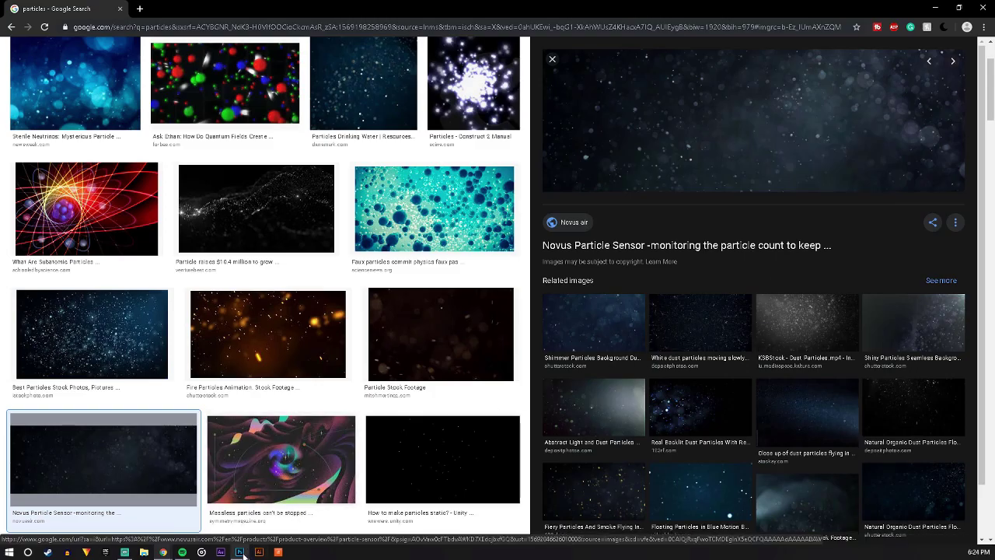
pyautogui.hotkey('alt', 'Tab')
pyautogui.click(949, 227)
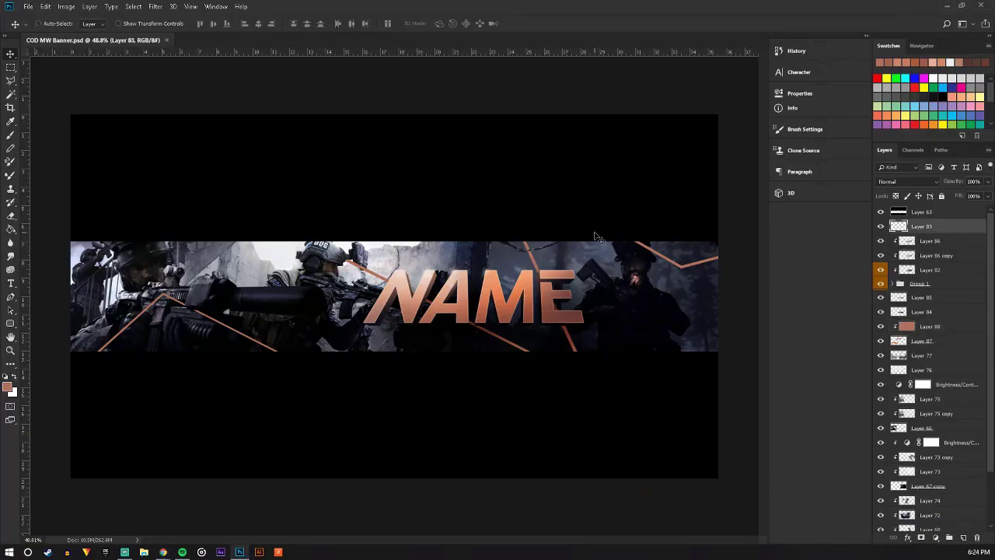
# Paste the particle image as a new layer and enlarge it across the banner
pyautogui.hotkey('ctrl', 'v')
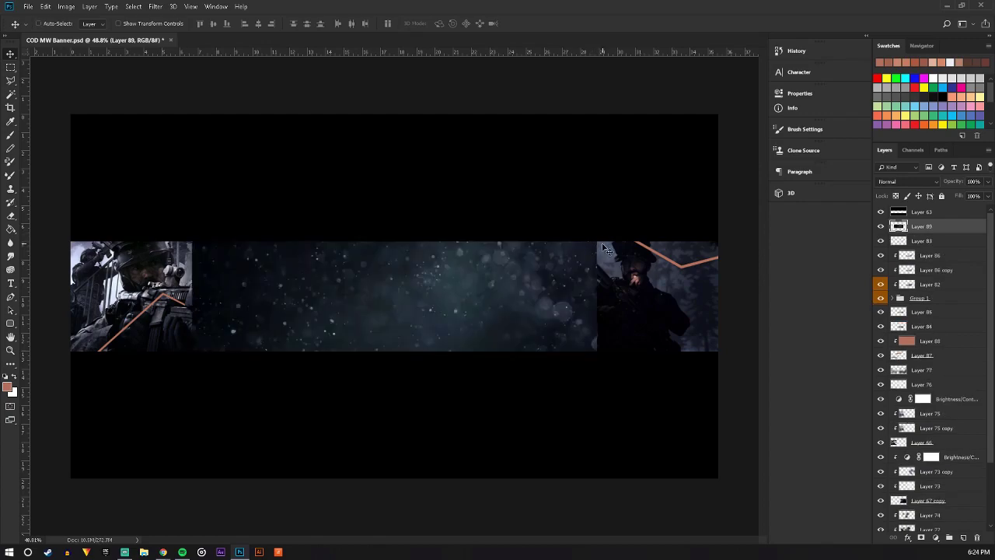
pyautogui.hotkey('ctrl', 't')
pyautogui.moveTo(598, 230); pyautogui.dragTo(512, 238)
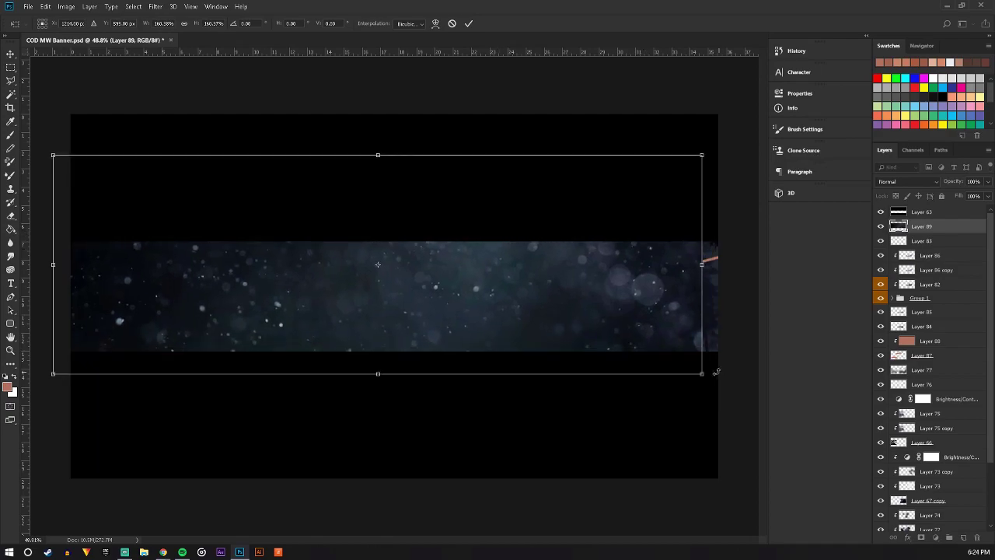
pyautogui.moveTo(702, 378); pyautogui.dragTo(786, 402)
pyautogui.moveTo(642, 327)
pyautogui.mouseDown()
pyautogui.moveTo(551, 312)
pyautogui.moveTo(594, 318)
pyautogui.mouseUp()
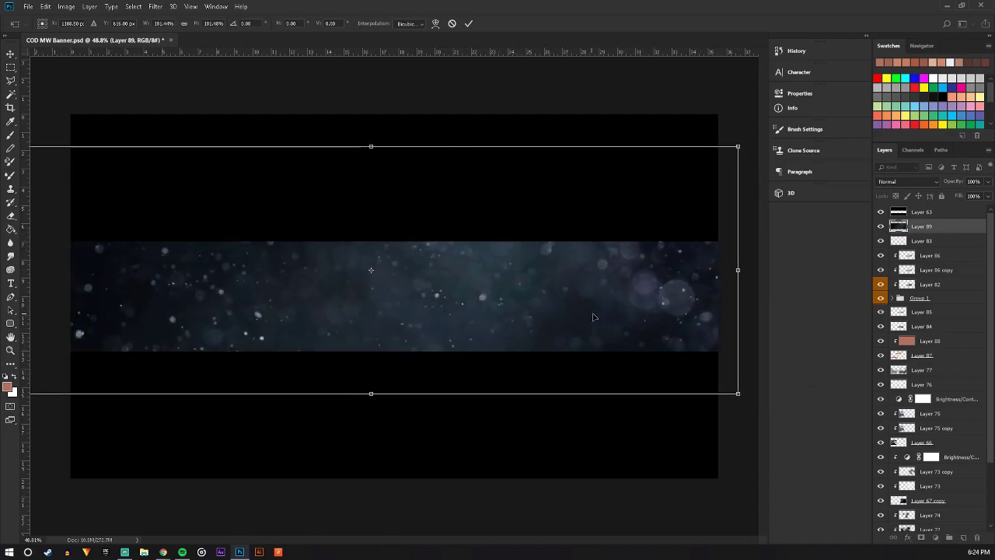
# Mirror the particle image horizontally and fit it to the full banner width
pyautogui.rightClick(594, 318)
pyautogui.click(645, 438)
pyautogui.moveTo(511, 319); pyautogui.dragTo(578, 323)
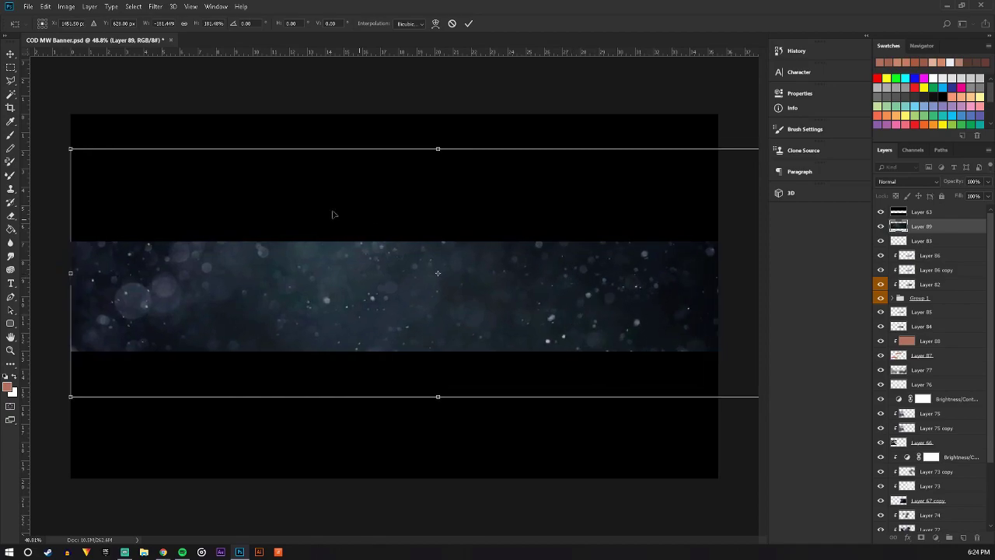
pyautogui.hotkey('ctrl', '-')
pyautogui.moveTo(649, 358); pyautogui.dragTo(596, 340)
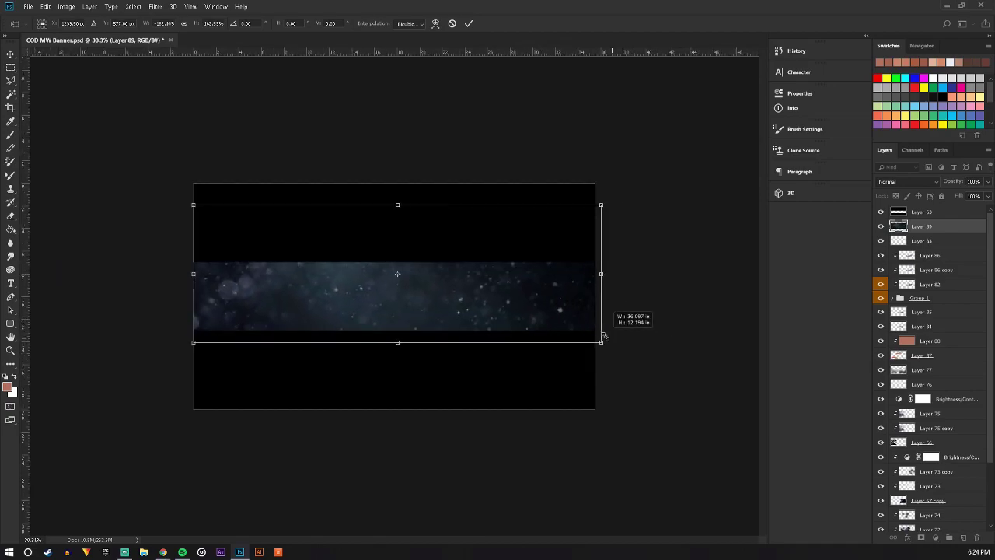
pyautogui.click(11, 53)
pyautogui.click(452, 208)
pyautogui.hotkey('ctrl', '+')
pyautogui.hotkey('ctrl', '+')
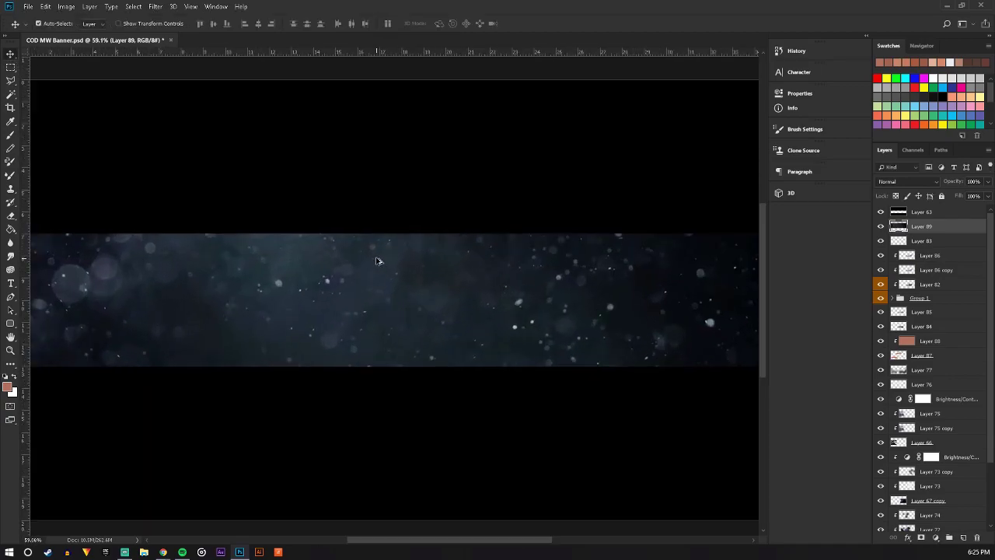
pyautogui.hotkey('ctrl', '-')
# Give Layer 89 a Brightness/Contrast adjustment (brightness -31, contrast 100) and add Layer 90 above
pyautogui.click(90, 7)
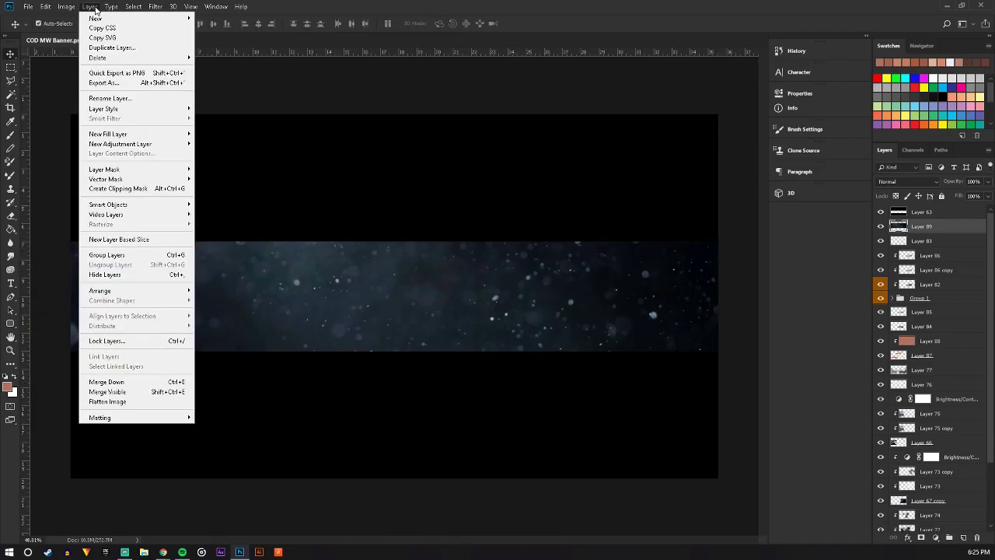
pyautogui.click(226, 143)
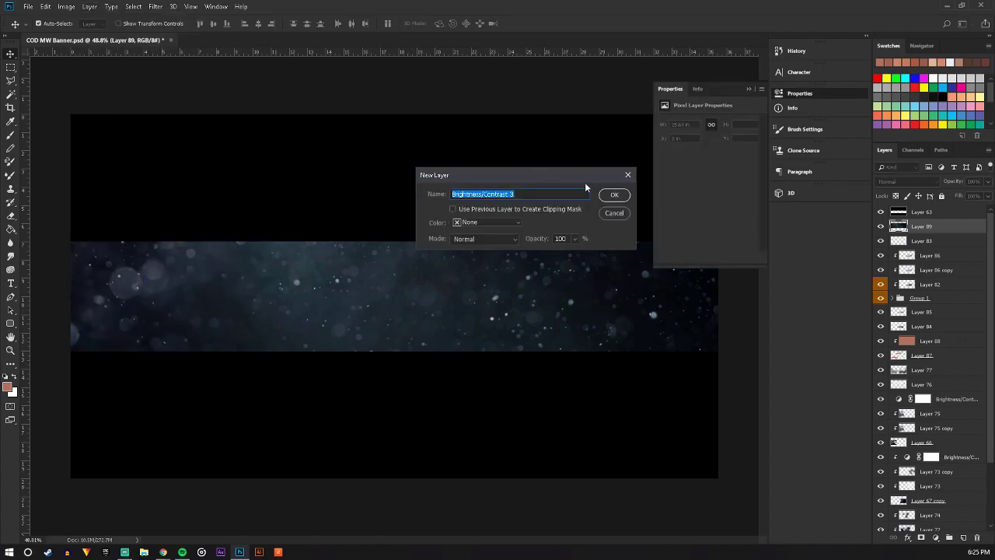
pyautogui.click(614, 195)
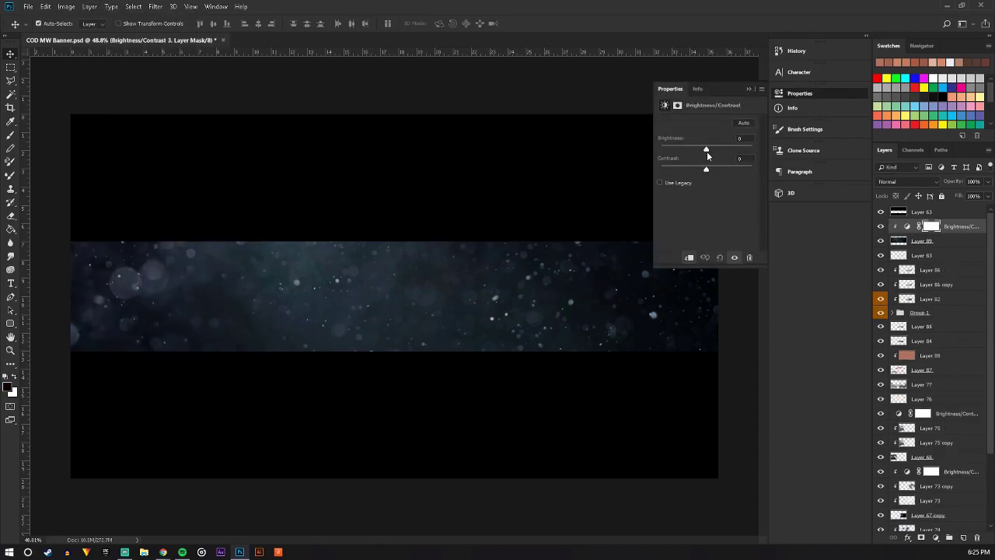
pyautogui.moveTo(707, 153)
pyautogui.mouseDown()
pyautogui.moveTo(682, 151)
pyautogui.moveTo(751, 168)
pyautogui.mouseUp()
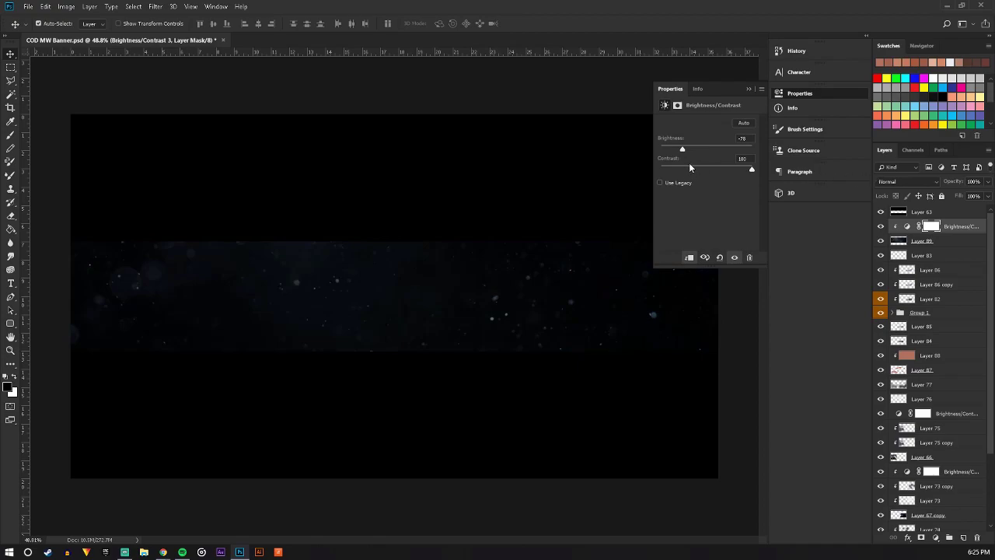
pyautogui.moveTo(682, 148)
pyautogui.mouseDown()
pyautogui.moveTo(660, 150)
pyautogui.moveTo(710, 147)
pyautogui.moveTo(697, 151)
pyautogui.mouseUp()
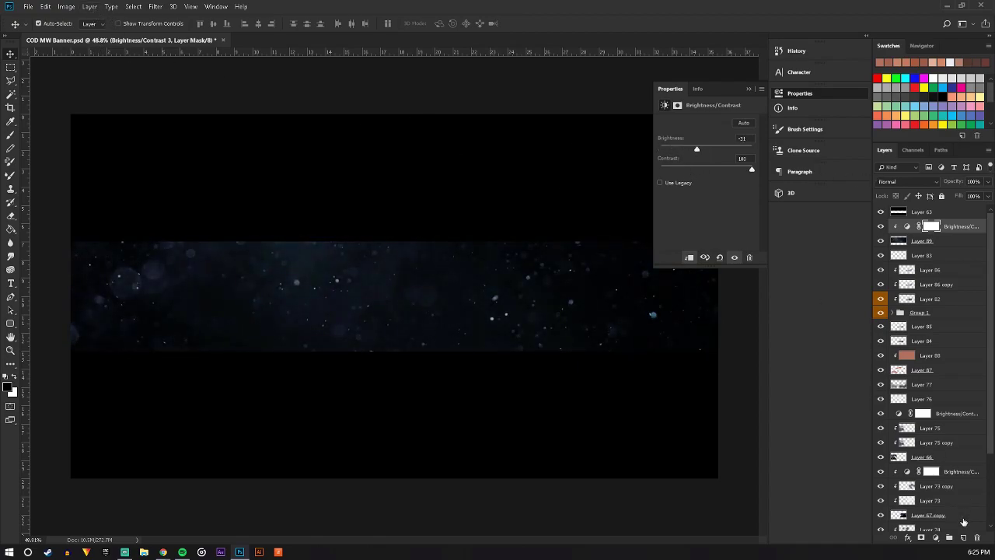
pyautogui.click(963, 537)
# Clip Layer 90 to the layer below, fill it black and set it to Color blending
pyautogui.keyDown('alt'); pyautogui.click(938, 232); pyautogui.keyUp('alt')
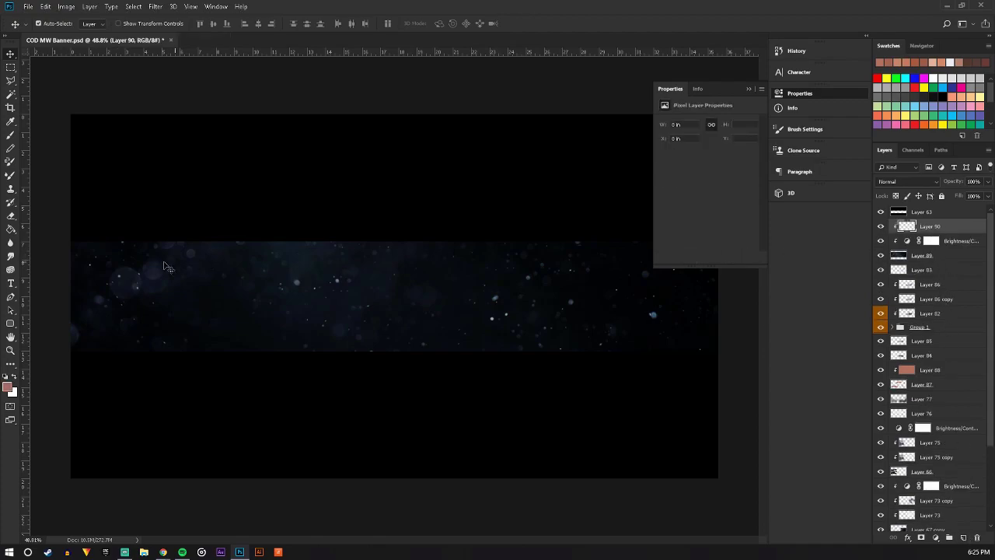
pyautogui.press('g')
pyautogui.press('d')
pyautogui.click(330, 311)
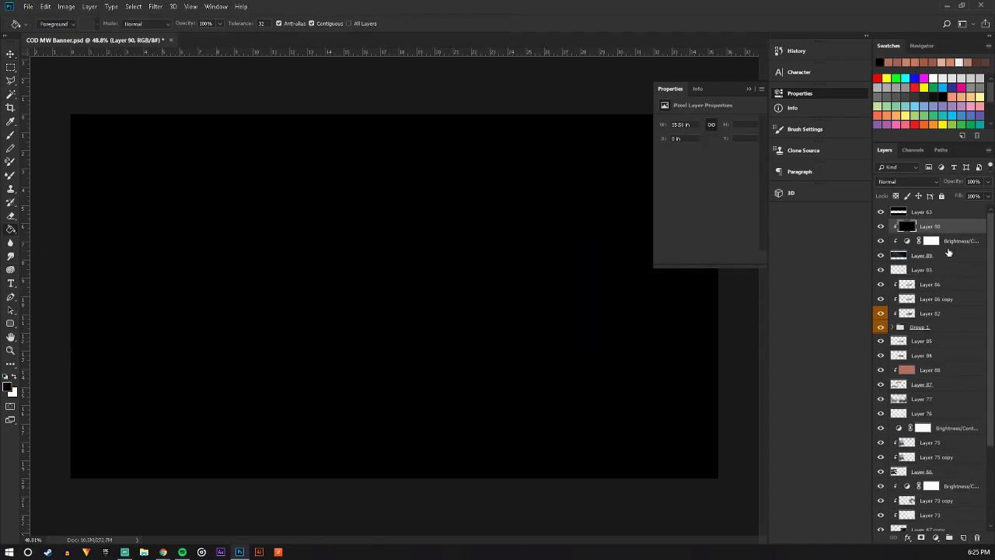
pyautogui.click(899, 180)
pyautogui.click(909, 420)
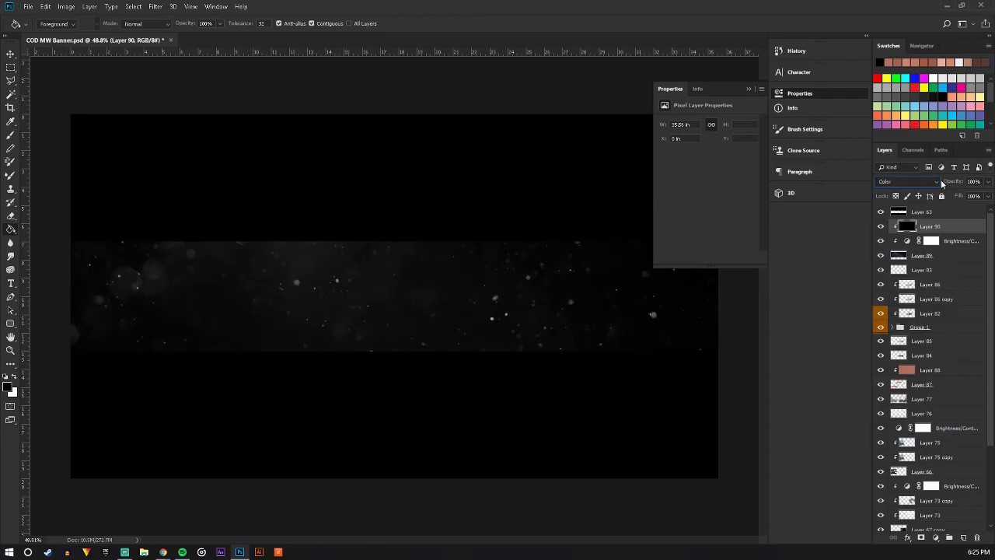
# Merge the particle layers into one layer and set it to Screen blending
pyautogui.rightClick(953, 257)
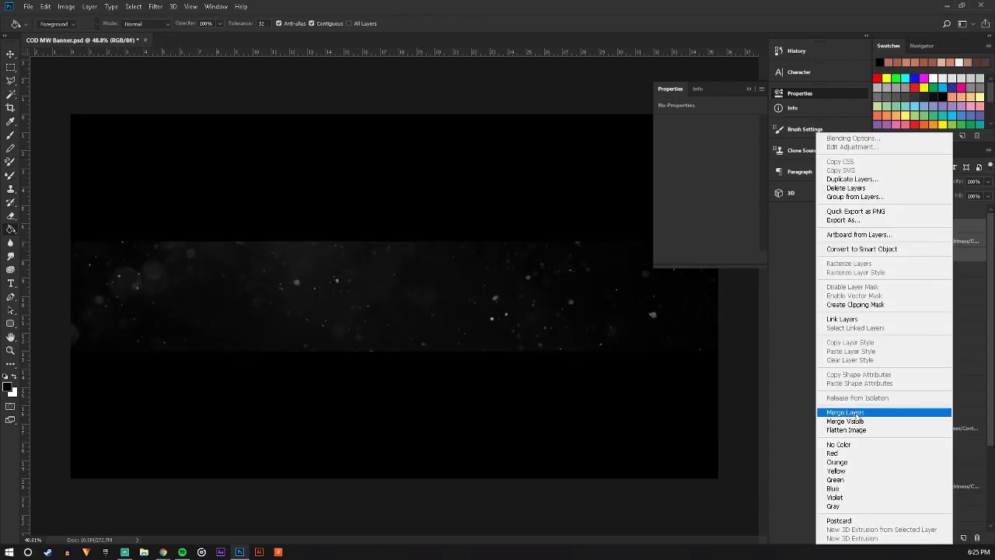
pyautogui.click(855, 415)
pyautogui.click(915, 182)
pyautogui.click(886, 269)
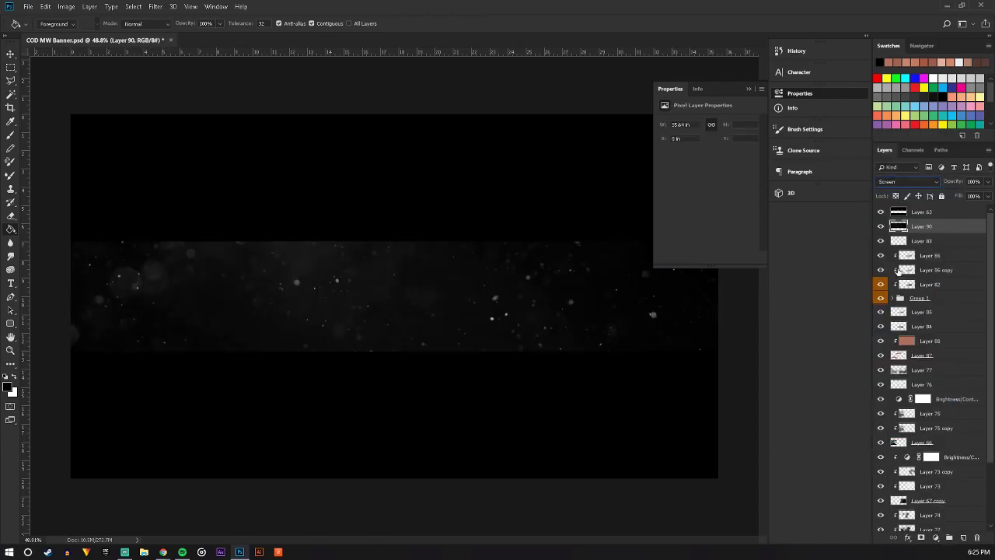
# Check the Screen-blended Layer 90's effect by toggling its visibility
pyautogui.press('v')
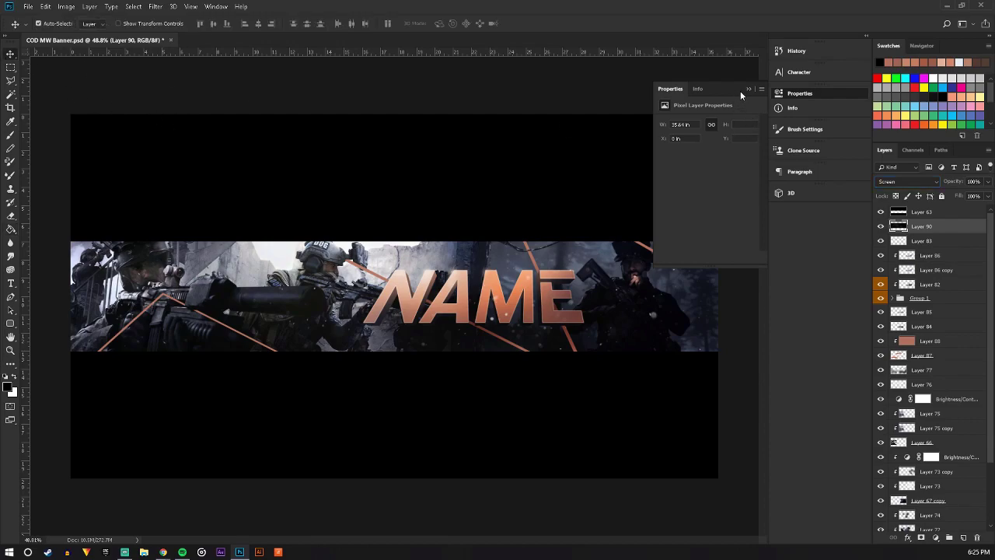
pyautogui.click(749, 88)
pyautogui.click(881, 227)
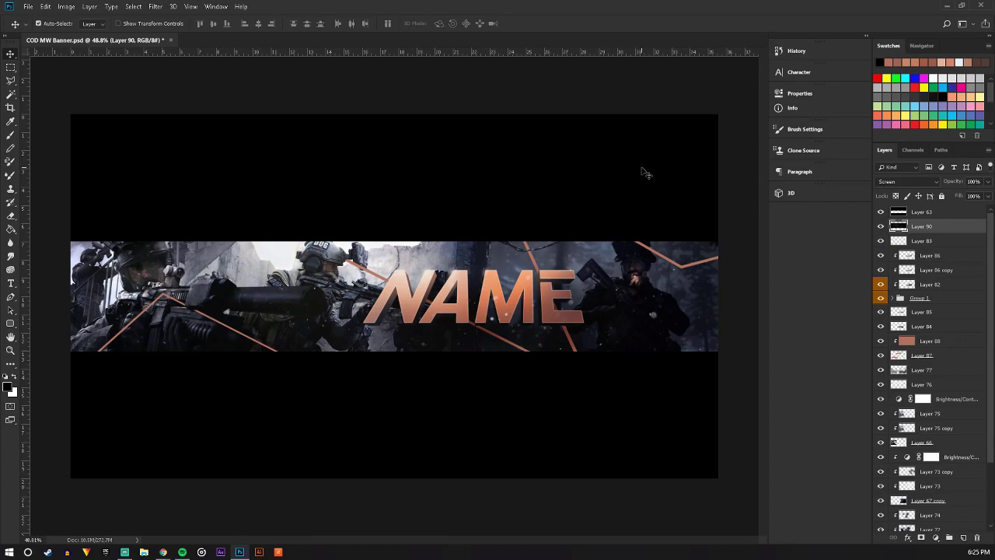
pyautogui.scroll(-3, 927, 464)
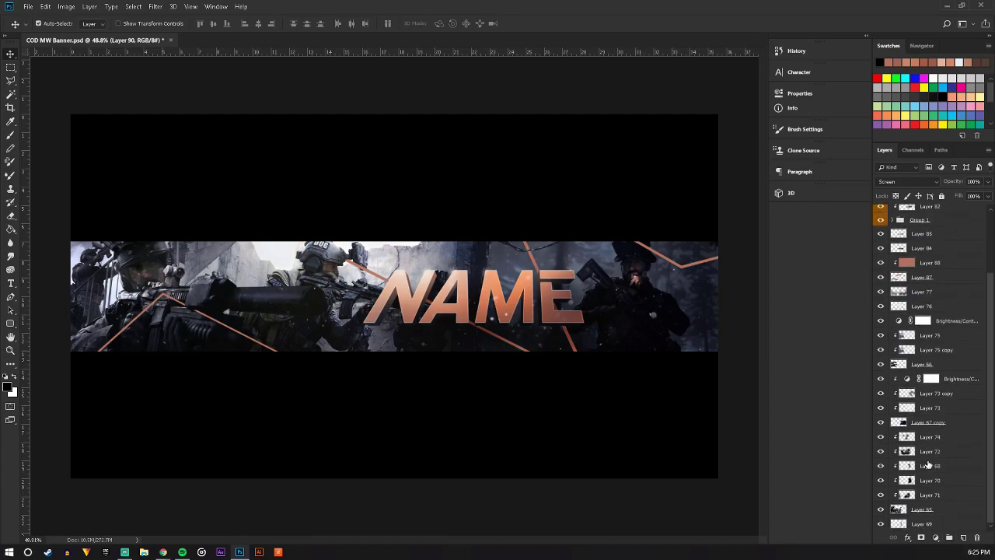
# Group all banner layers as Group 2, duplicate it and merge the copy into one layer
pyautogui.keyDown('shift'); pyautogui.click(933, 523); pyautogui.keyUp('shift')
pyautogui.hotkey('ctrl', 'g')
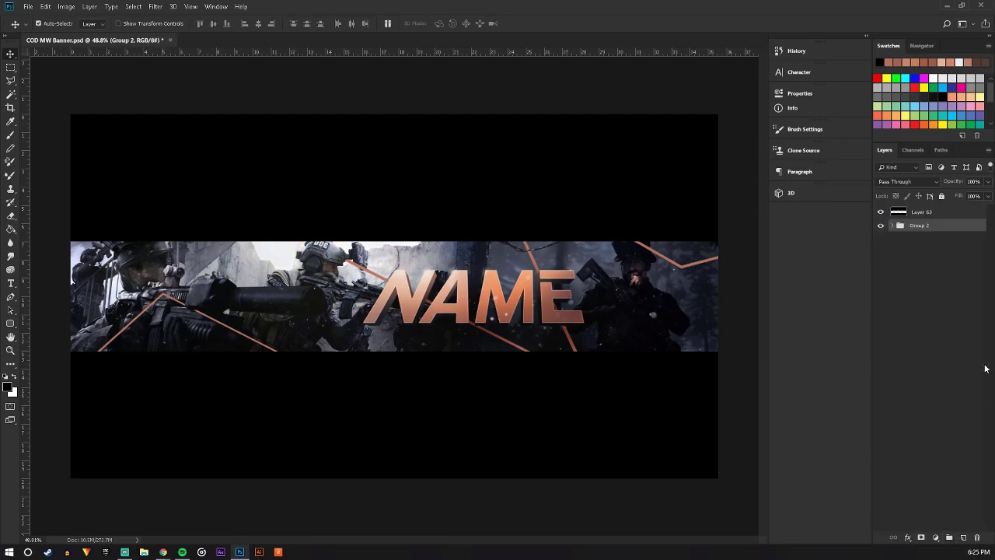
pyautogui.click(880, 226)
pyautogui.hotkey('ctrl', 'j')
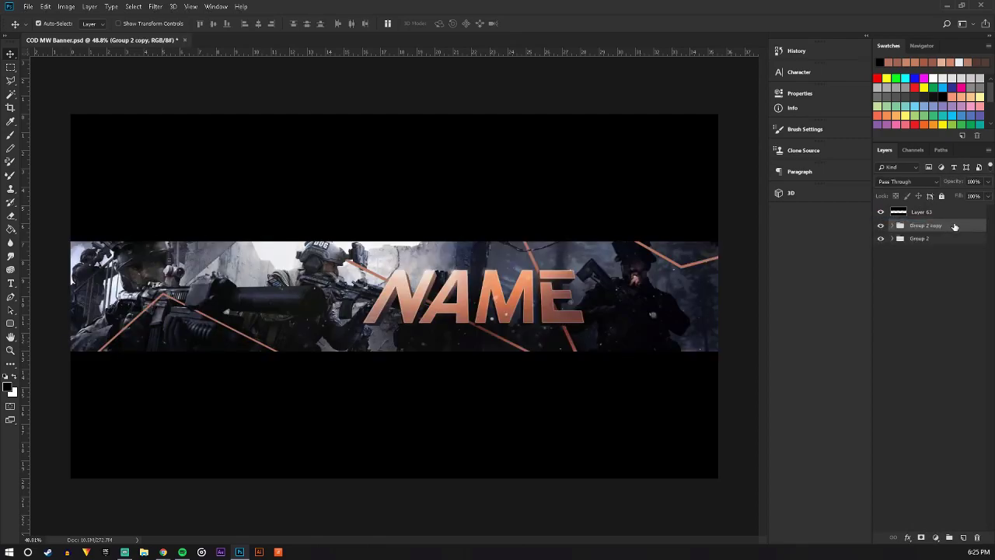
pyautogui.rightClick(955, 226)
pyautogui.click(948, 449)
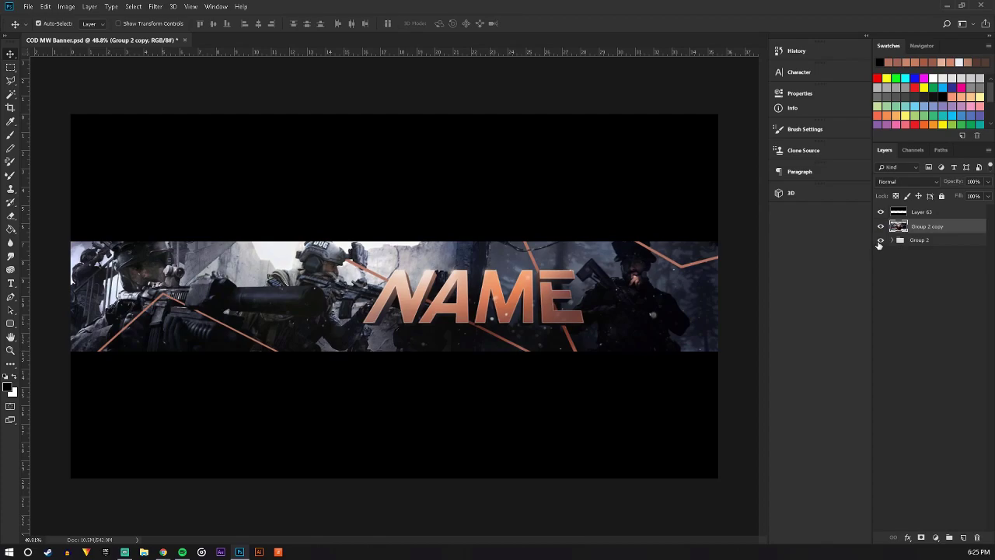
# In Camera Raw, set Temperature +11, Tint +18, Highlights +40, and slightly lower shadows and blacks
pyautogui.click(155, 6)
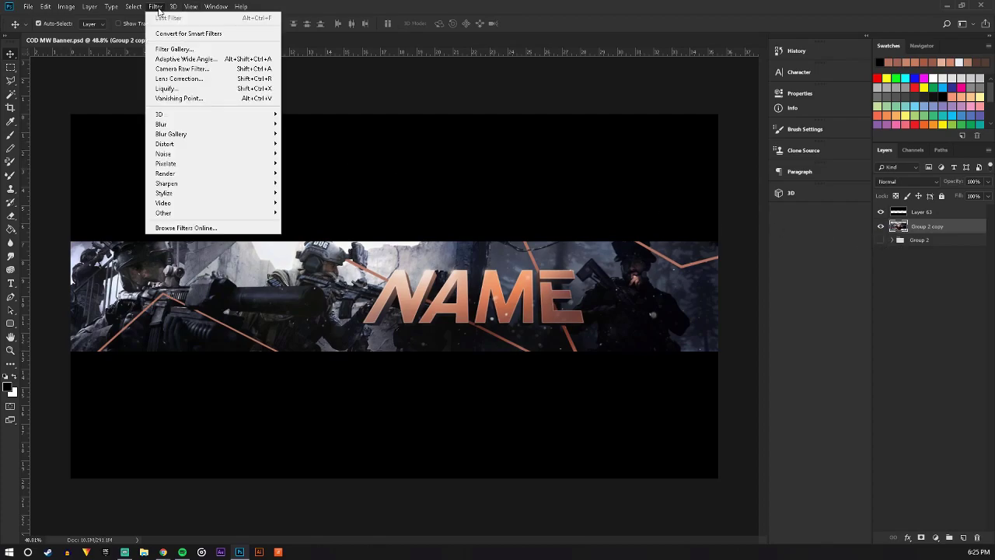
pyautogui.click(199, 69)
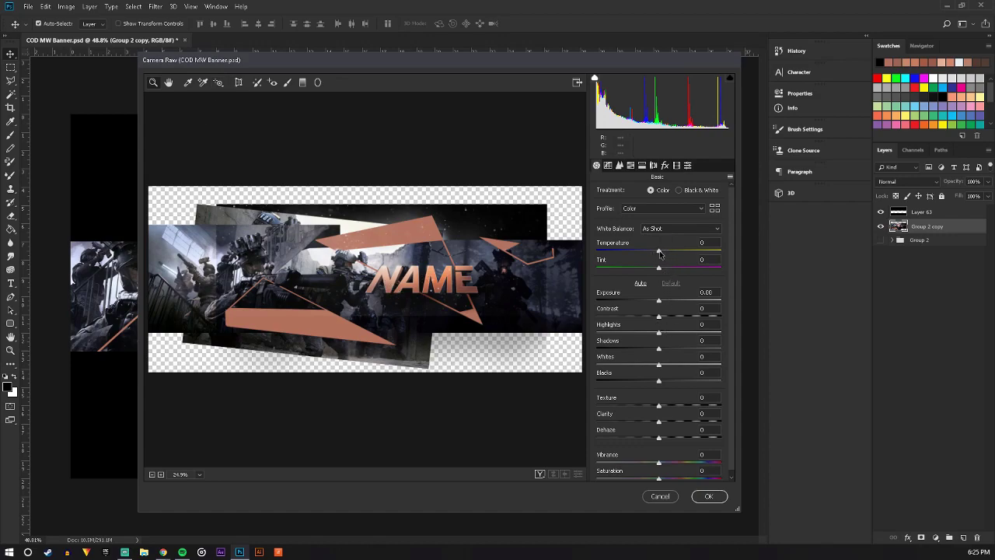
pyautogui.moveTo(659, 254)
pyautogui.mouseDown()
pyautogui.moveTo(668, 269)
pyautogui.moveTo(662, 251)
pyautogui.moveTo(677, 253)
pyautogui.moveTo(667, 254)
pyautogui.mouseUp()
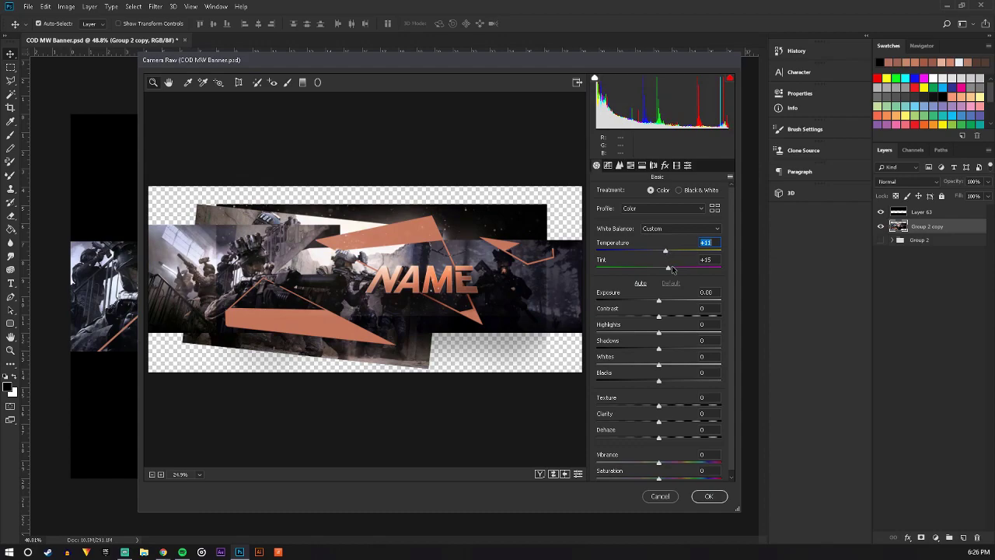
pyautogui.moveTo(673, 269)
pyautogui.mouseDown()
pyautogui.moveTo(649, 300)
pyautogui.moveTo(662, 301)
pyautogui.moveTo(646, 300)
pyautogui.moveTo(666, 316)
pyautogui.moveTo(643, 339)
pyautogui.moveTo(690, 339)
pyautogui.mouseUp()
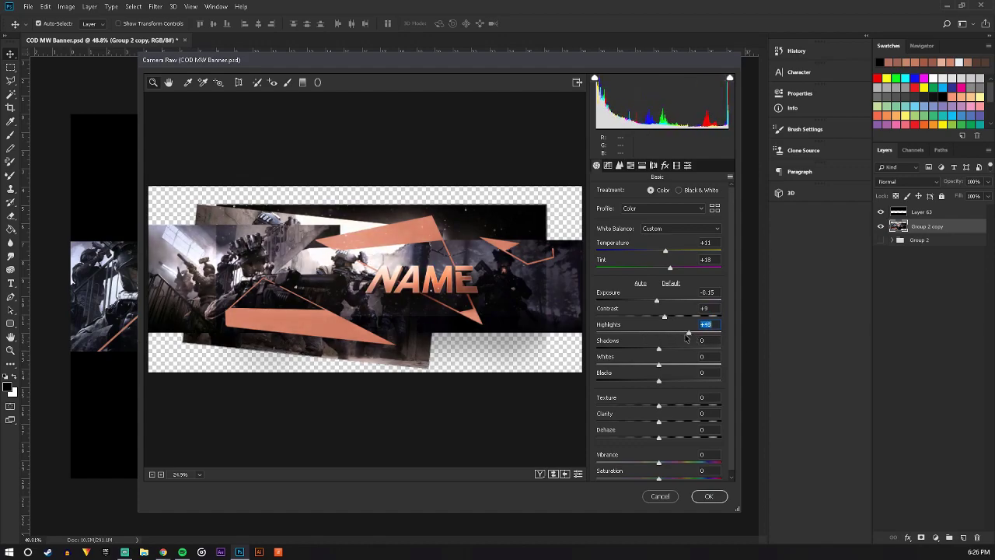
pyautogui.moveTo(659, 348)
pyautogui.mouseDown()
pyautogui.moveTo(669, 349)
pyautogui.moveTo(653, 349)
pyautogui.mouseUp()
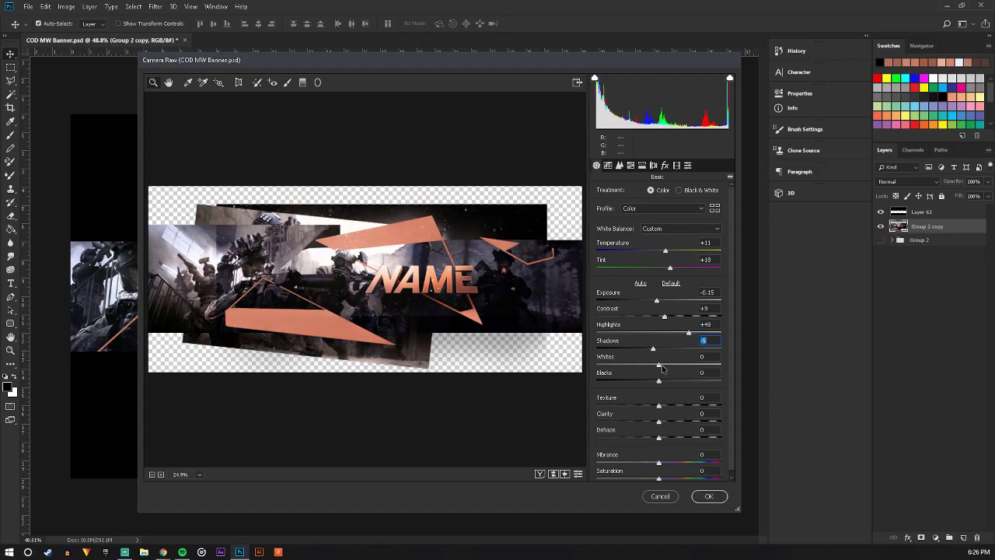
pyautogui.moveTo(659, 365); pyautogui.dragTo(660, 378)
pyautogui.moveTo(659, 381); pyautogui.dragTo(653, 381)
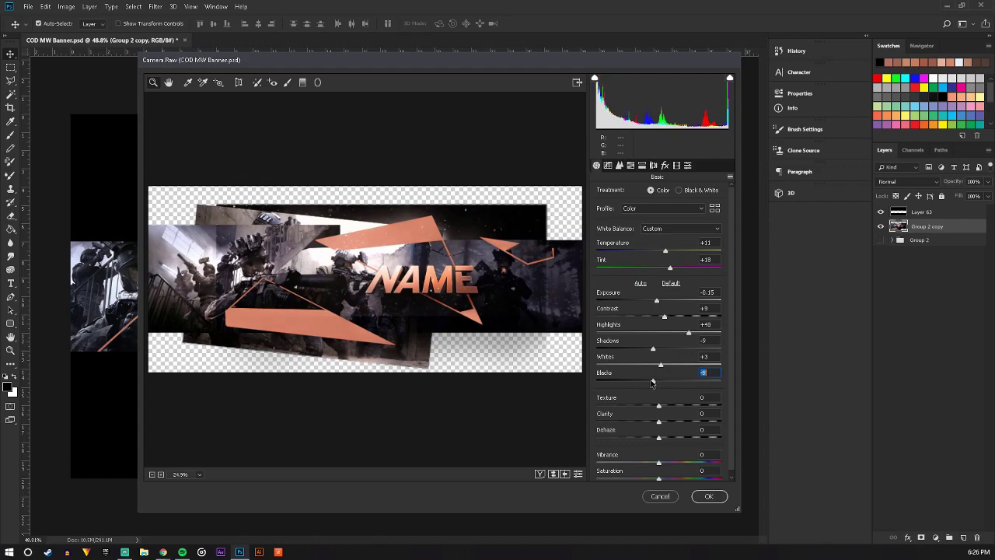
# Add Texture +19 and Dehaze +21, set Vibrance +33 and Saturation -19, and apply the grade
pyautogui.moveTo(659, 406)
pyautogui.mouseDown()
pyautogui.moveTo(670, 405)
pyautogui.moveTo(662, 422)
pyautogui.mouseUp()
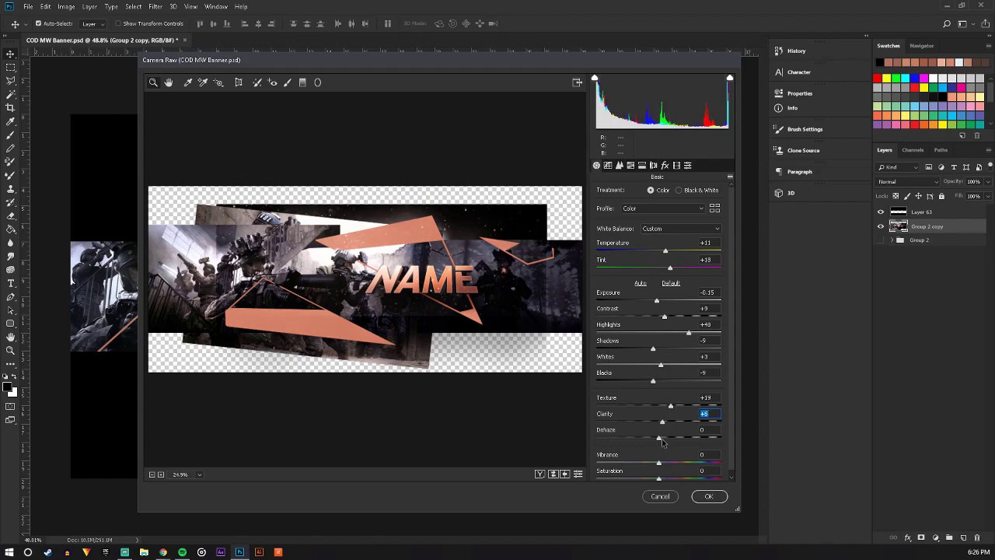
pyautogui.moveTo(662, 441); pyautogui.dragTo(671, 439)
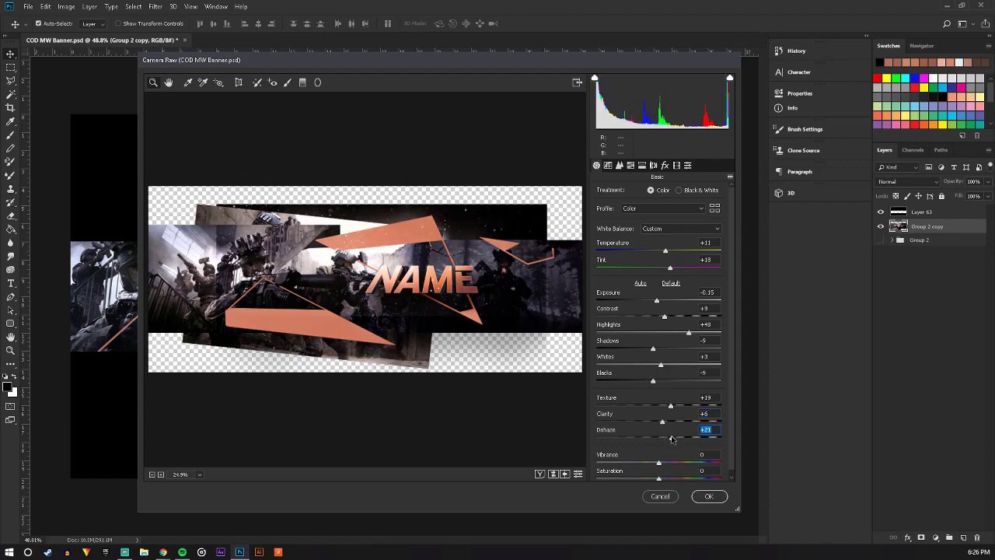
pyautogui.scroll(-1, 666, 481)
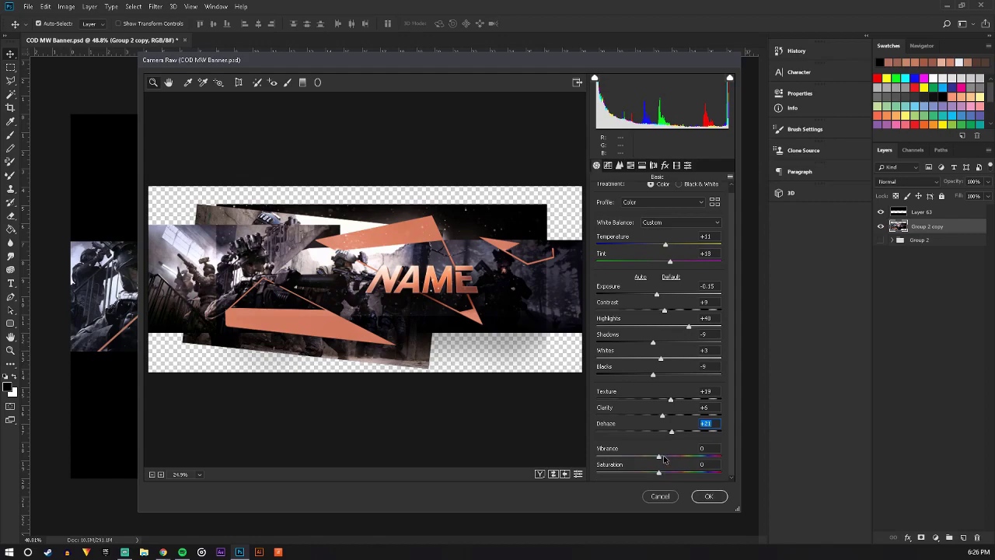
pyautogui.moveTo(659, 457); pyautogui.dragTo(702, 458)
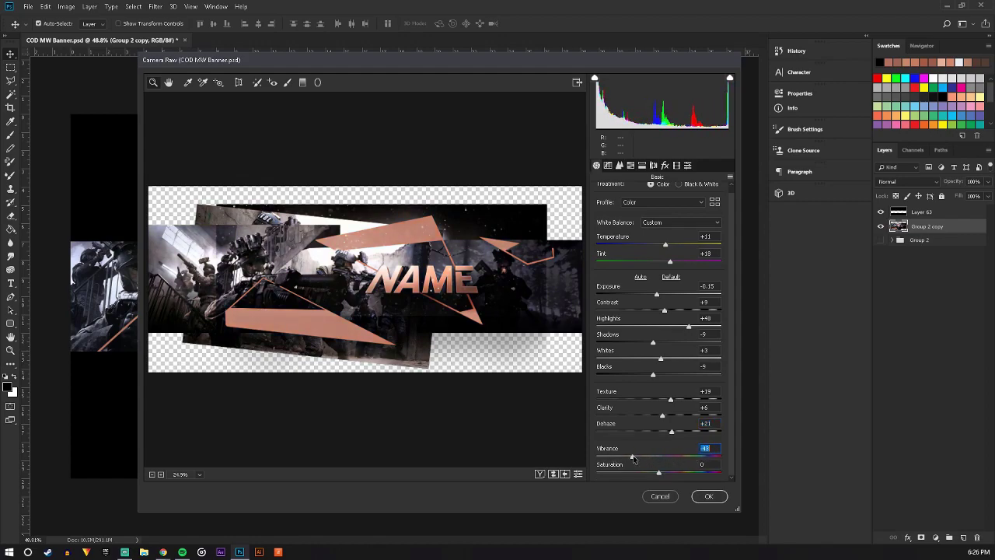
pyautogui.moveTo(701, 458)
pyautogui.mouseDown()
pyautogui.moveTo(652, 457)
pyautogui.moveTo(663, 472)
pyautogui.moveTo(642, 472)
pyautogui.moveTo(657, 457)
pyautogui.moveTo(679, 459)
pyautogui.mouseUp()
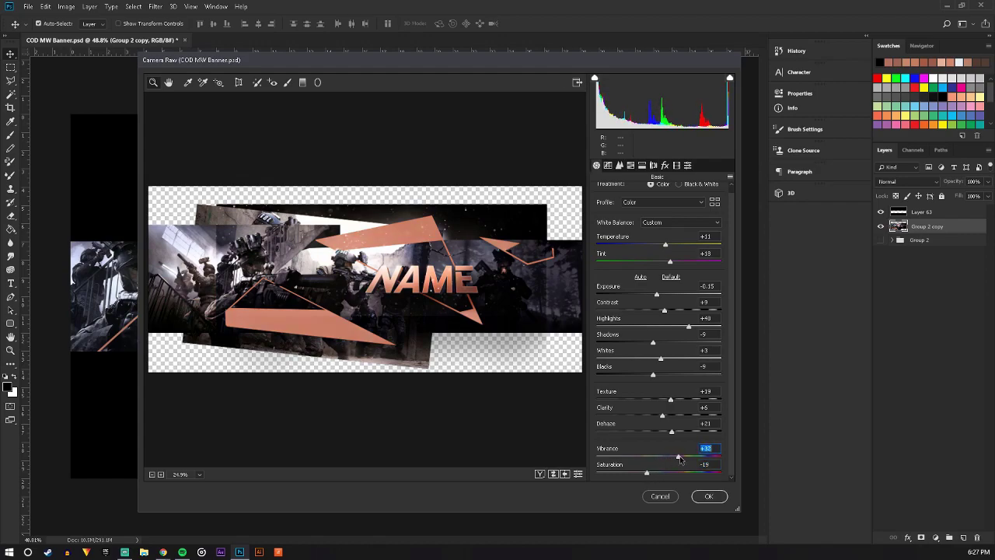
pyautogui.click(714, 495)
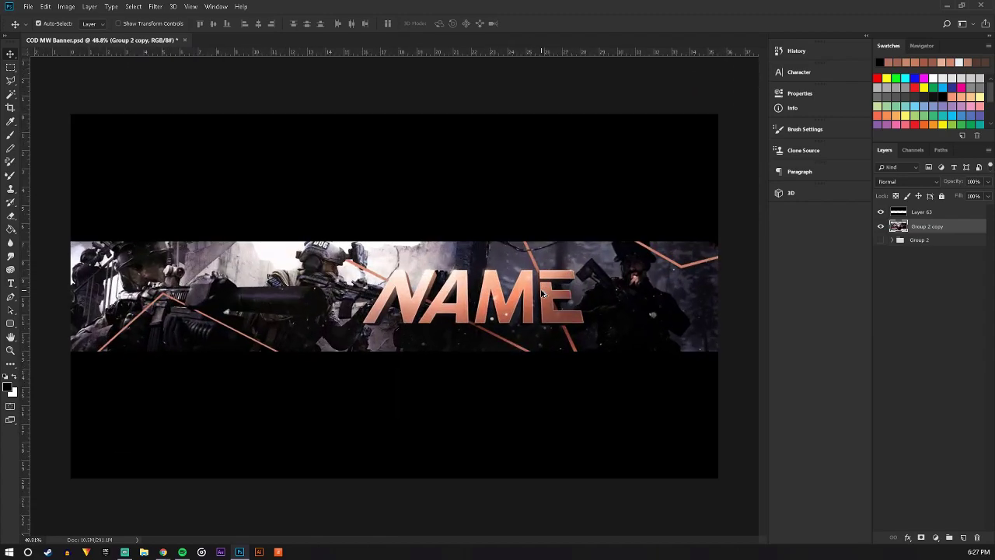
# Save COD MW Banner.psd and bring up the File menu again
pyautogui.click(29, 6)
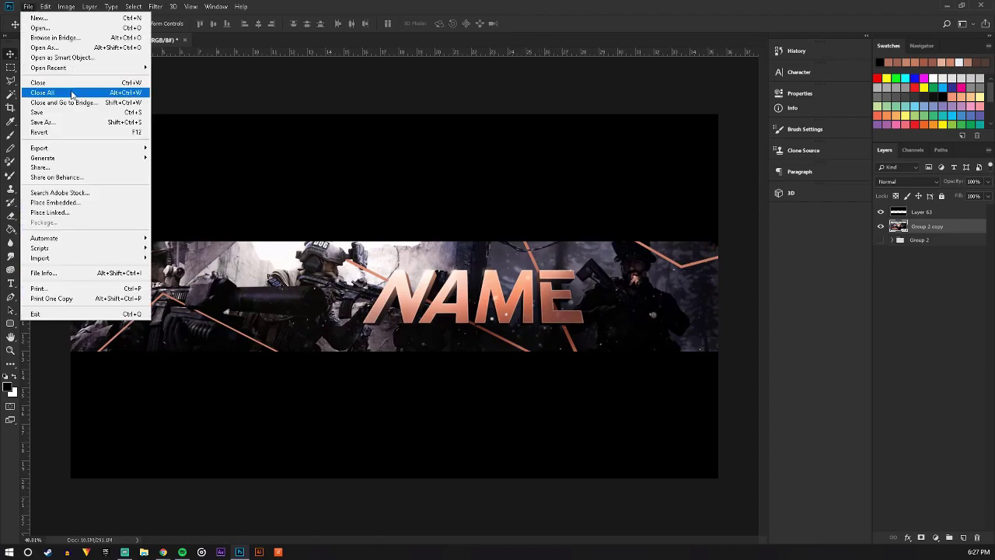
pyautogui.click(57, 114)
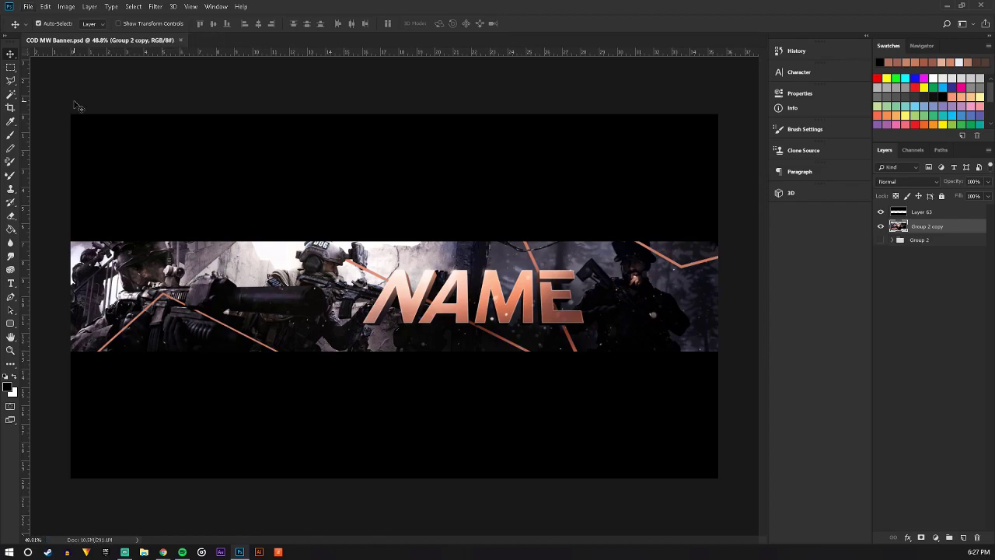
pyautogui.click(28, 7)
pyautogui.moveTo(39, 147)
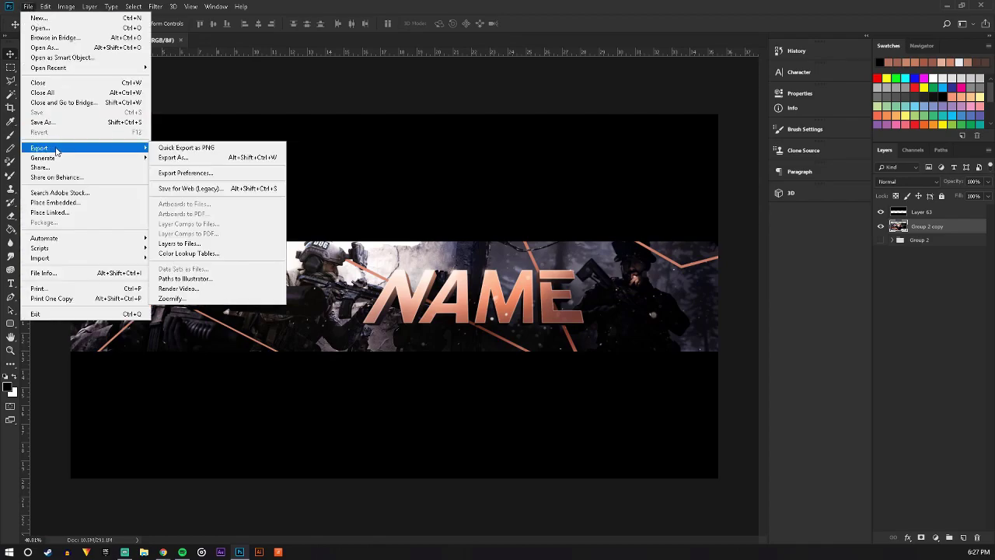
# Export the banner via Save for Web as a JPEG named COD-MW-Banner in Projects
pyautogui.click(180, 188)
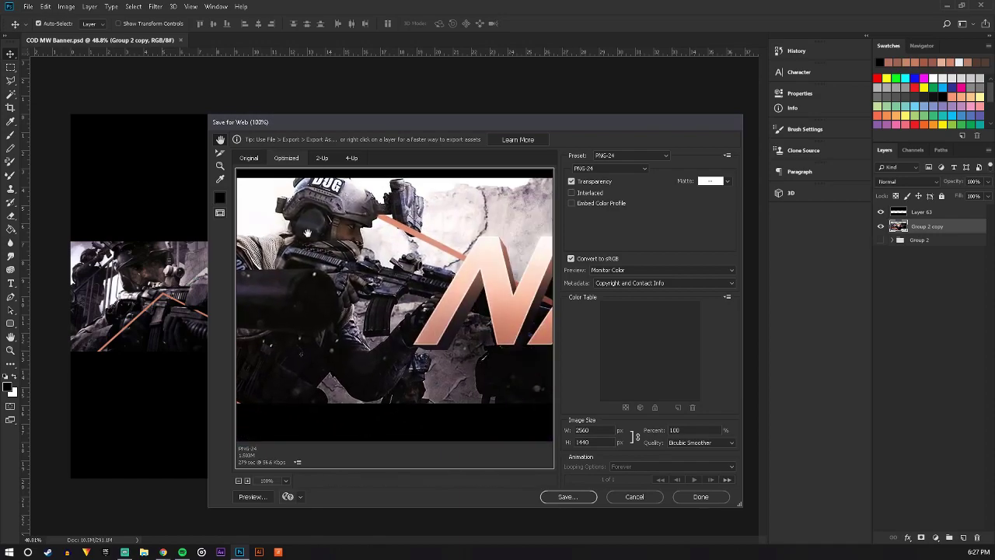
pyautogui.moveTo(536, 365)
pyautogui.mouseDown()
pyautogui.moveTo(415, 309)
pyautogui.moveTo(302, 368)
pyautogui.mouseUp()
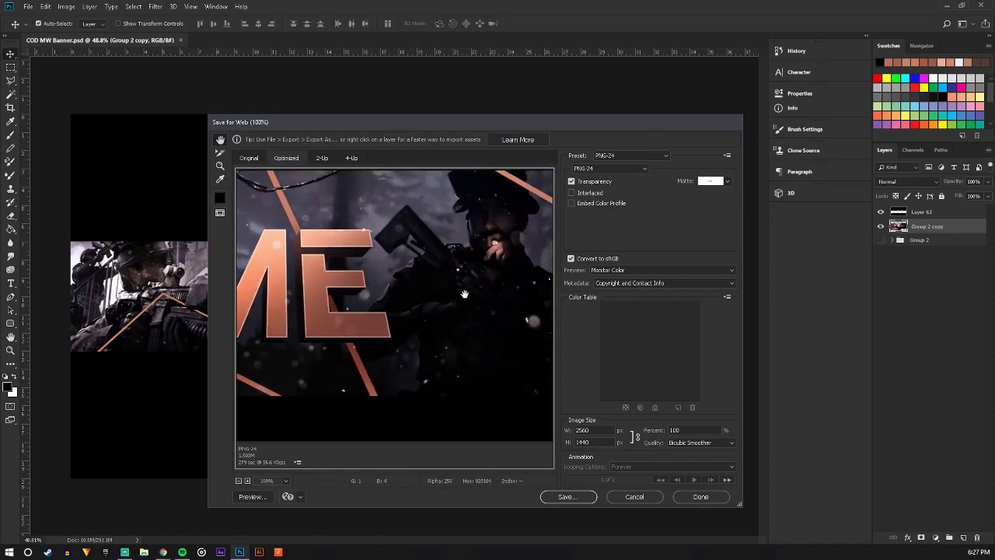
pyautogui.click(616, 169)
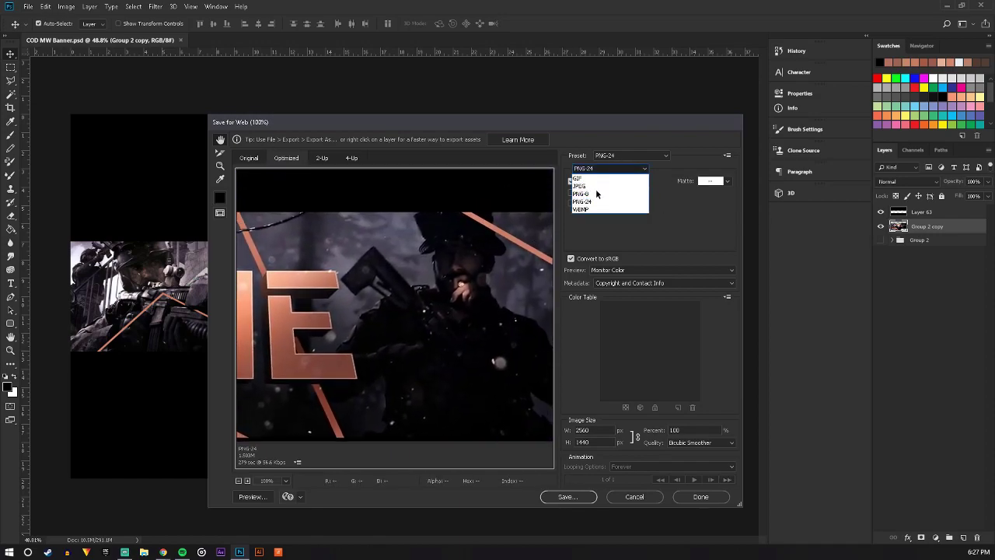
pyautogui.click(597, 186)
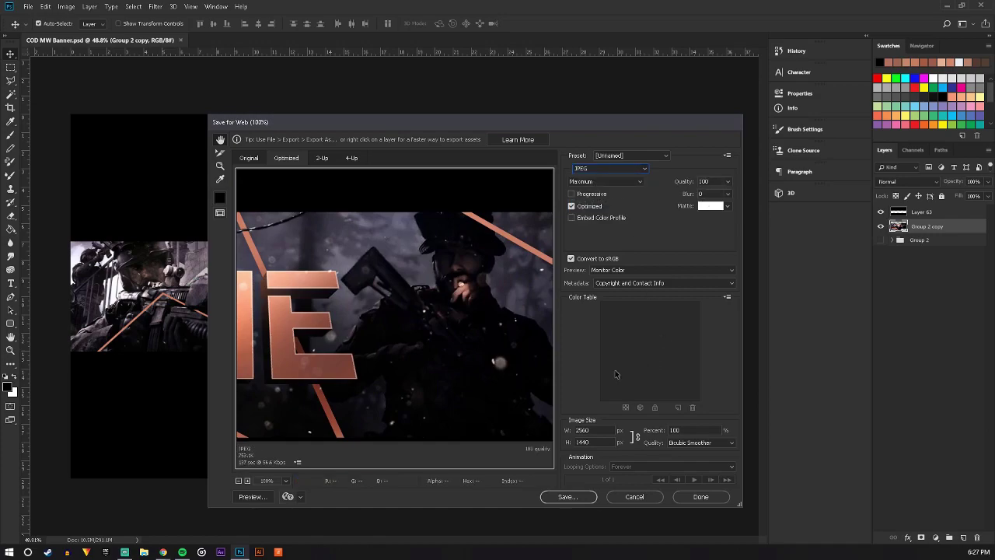
pyautogui.click(588, 499)
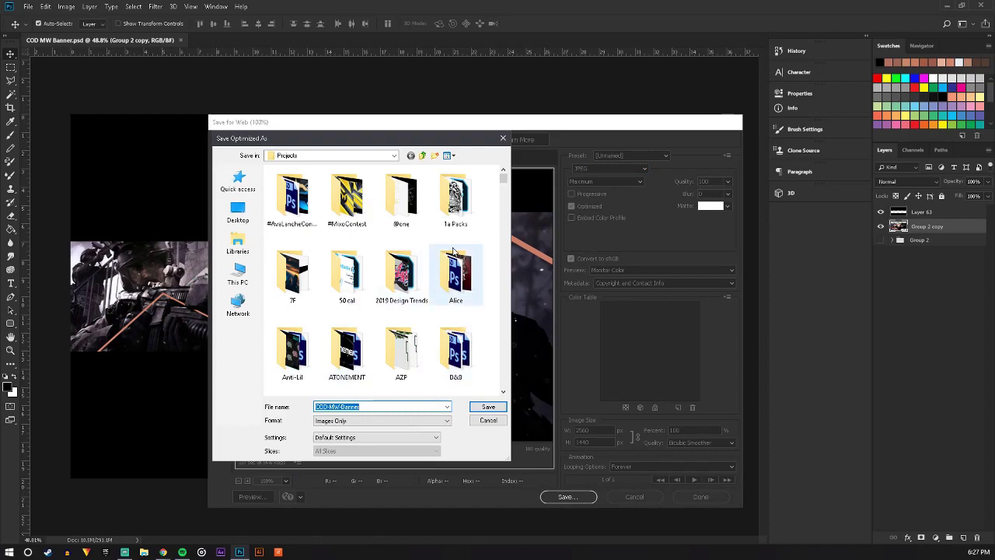
pyautogui.click(488, 407)
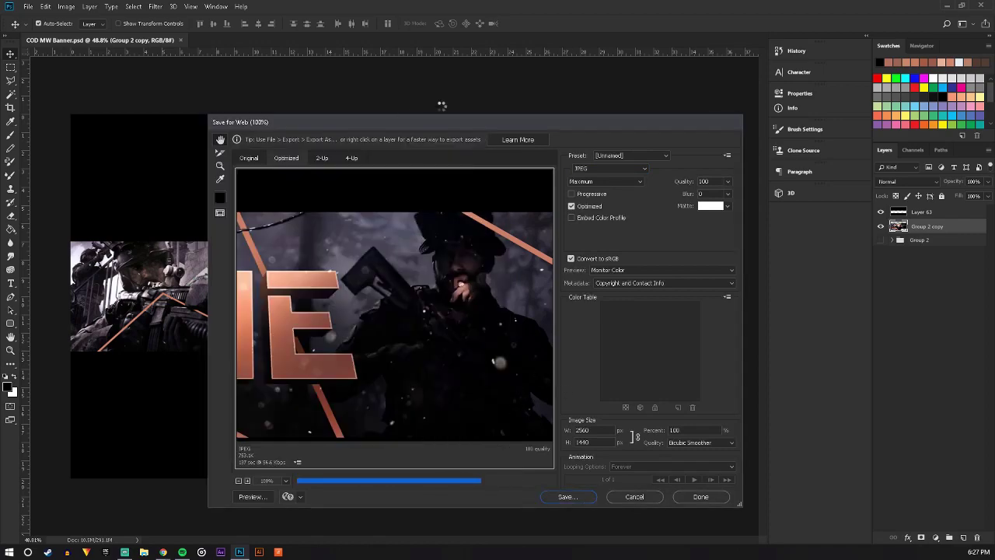